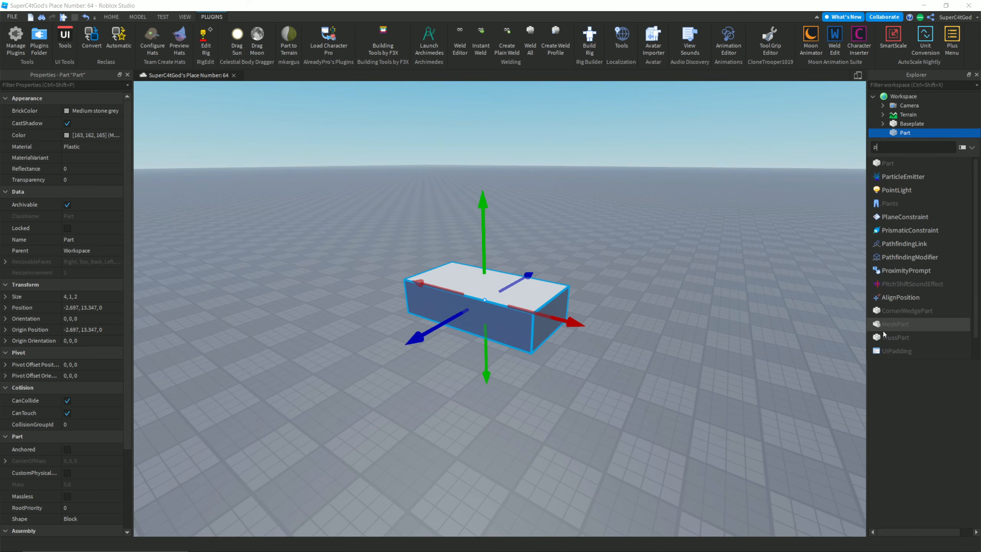
Step: Insert a ParticleEmitter into the Part and look through its properties
{"action": "key", "text": "Return"}
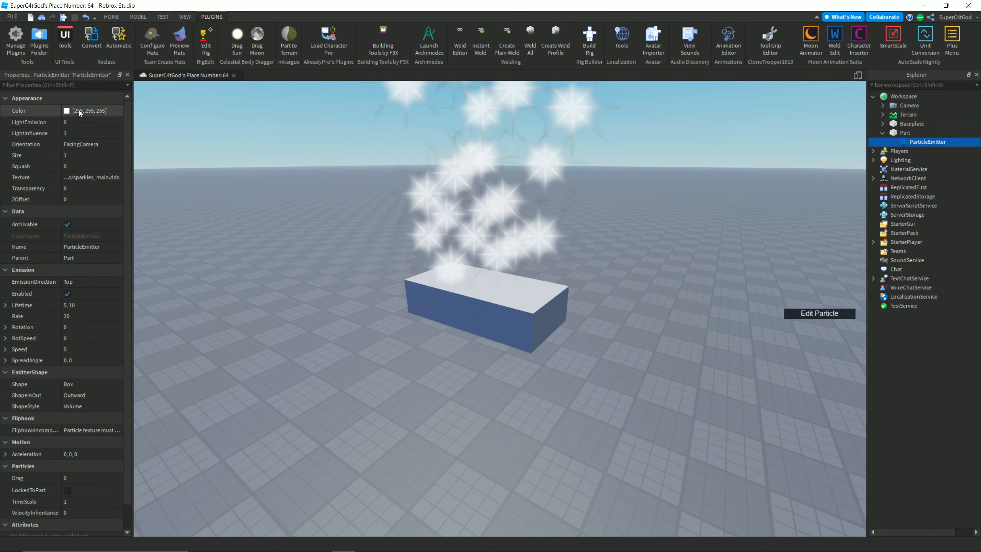
{"action": "scroll", "coordinate": [68, 271], "scroll_direction": "down", "scroll_amount": 1}
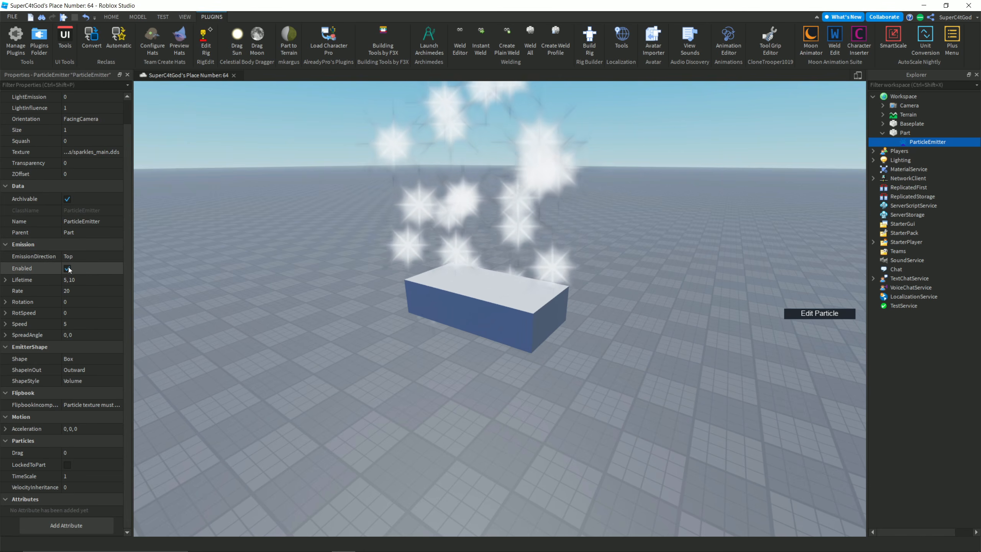
{"action": "scroll", "coordinate": [69, 268], "scroll_direction": "up", "scroll_amount": 1}
Step: Set the particle emitter's color to red (255, 0, 4)
{"action": "left_click", "coordinate": [67, 111]}
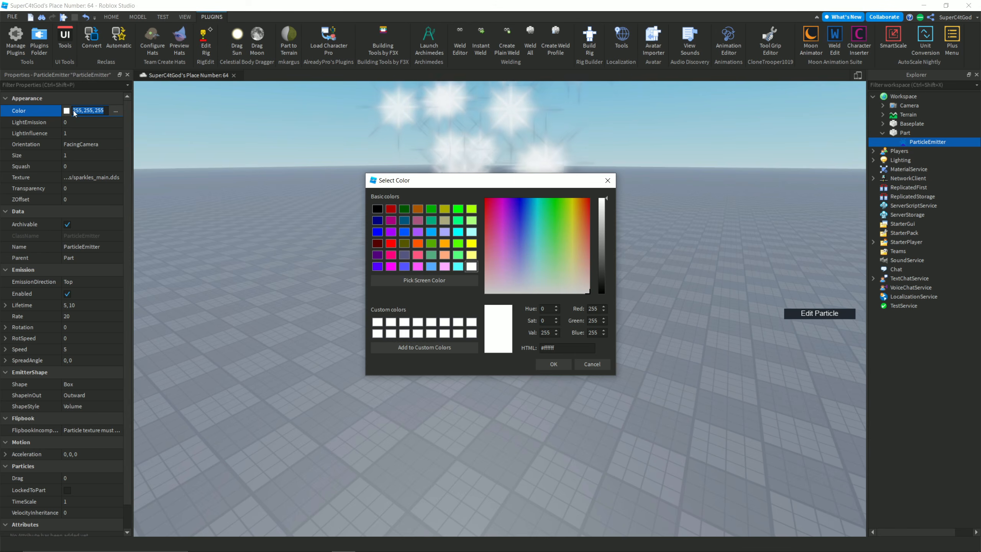
{"action": "left_click", "coordinate": [506, 251]}
{"action": "left_click", "coordinate": [494, 223]}
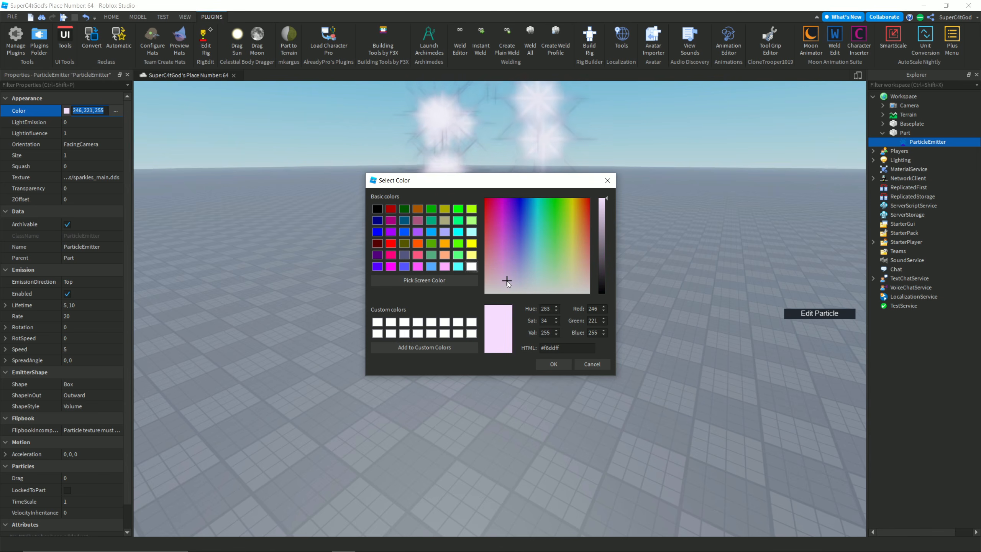
{"action": "left_click_drag", "start_coordinate": [521, 269], "coordinate": [485, 199]}
{"action": "left_click_drag", "start_coordinate": [602, 224], "coordinate": [609, 191]}
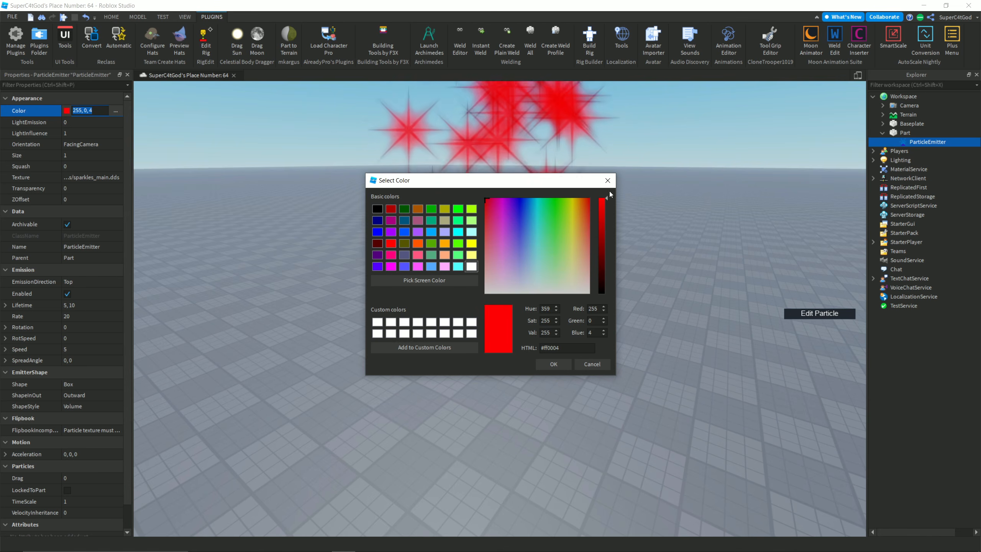
{"action": "left_click", "coordinate": [557, 365]}
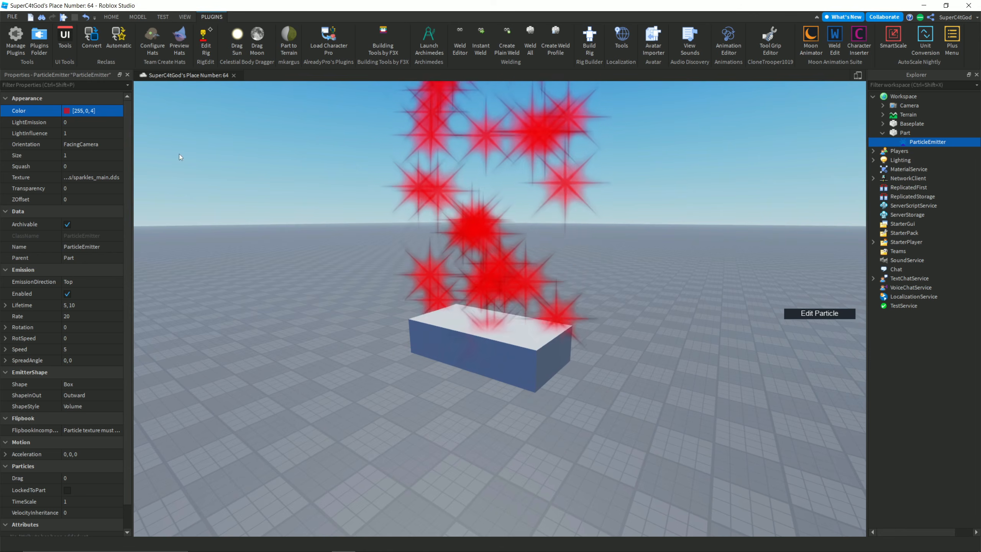
Step: Add a blue keypoint (#3300ff) at time 0.473 to the particle emitter's color sequence and view the resulting particle column
{"action": "left_click", "coordinate": [117, 112]}
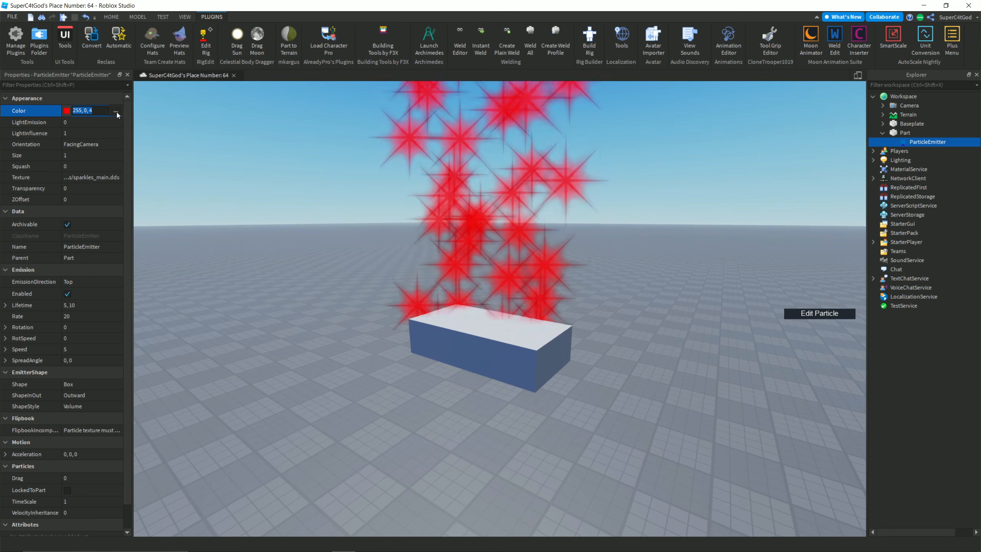
{"action": "left_click", "coordinate": [116, 112]}
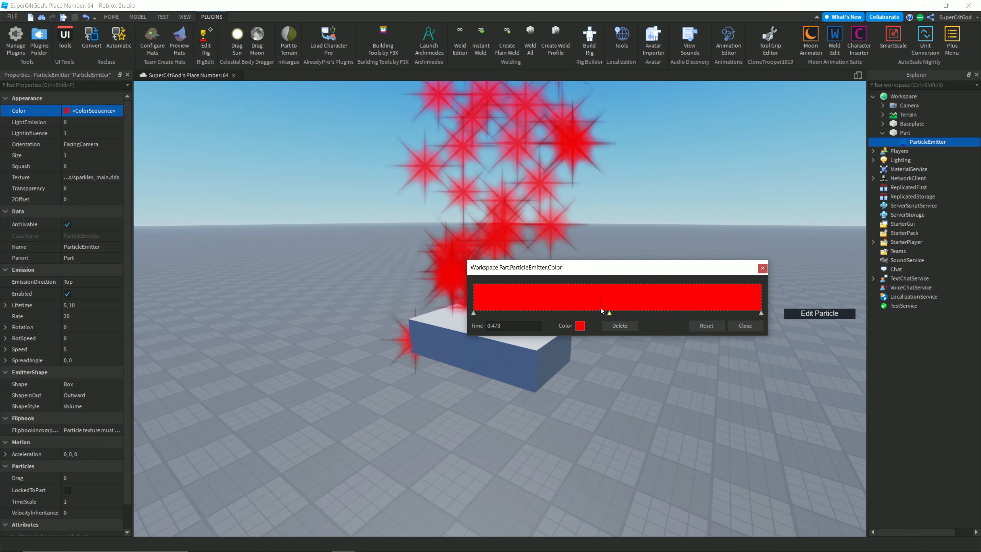
{"action": "left_click", "coordinate": [578, 325]}
{"action": "left_click_drag", "start_coordinate": [536, 228], "coordinate": [517, 193]}
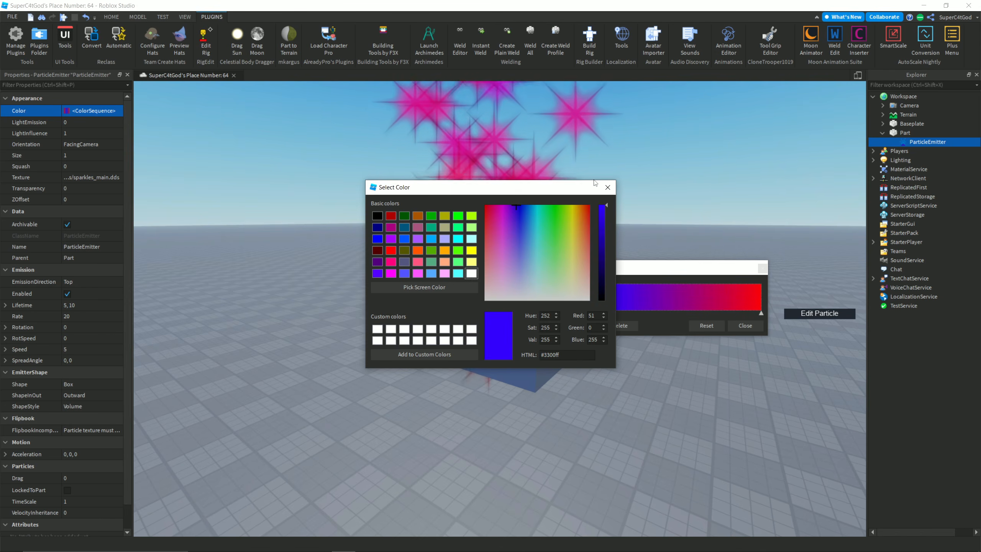
{"action": "left_click", "coordinate": [604, 183]}
{"action": "right_click_drag", "start_coordinate": [603, 182], "coordinate": [603, 182]}
{"action": "scroll", "coordinate": [603, 182], "scroll_direction": "down", "scroll_amount": 6}
{"action": "right_click_drag", "start_coordinate": [490, 191], "coordinate": [489, 190]}
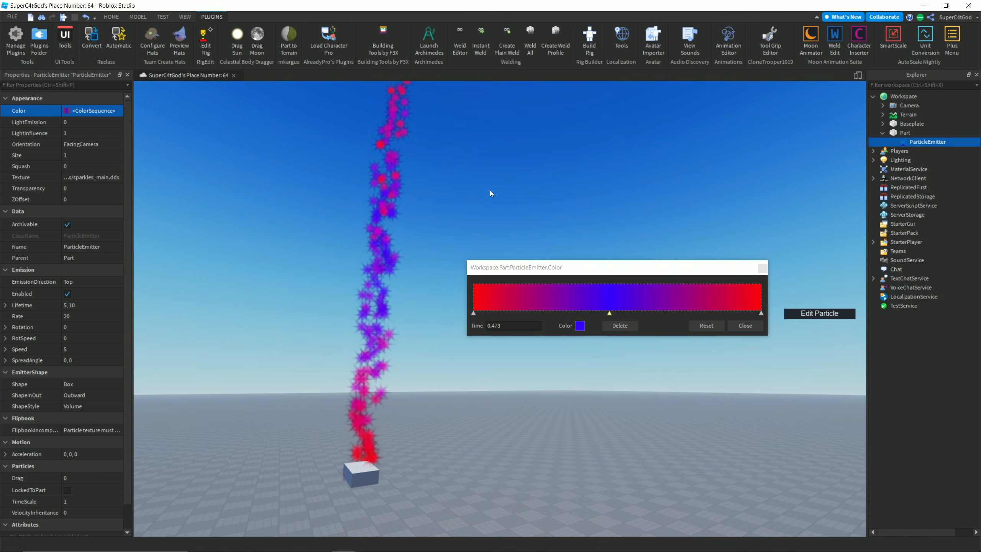
Step: Move the blue keypoint to time 0.111 and add a pink keypoint just after it in the color sequence
{"action": "left_click_drag", "start_coordinate": [609, 313], "coordinate": [534, 312]}
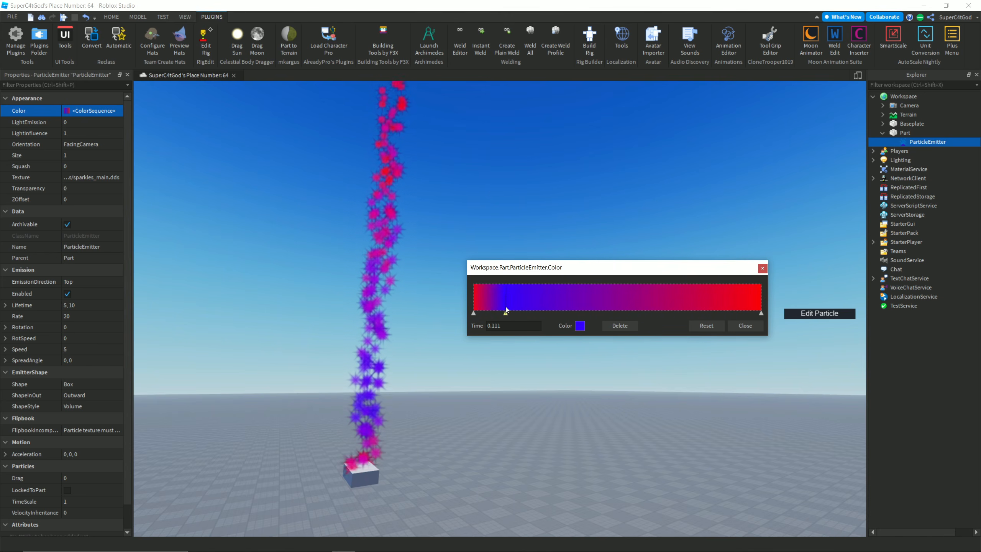
{"action": "left_click", "coordinate": [578, 327]}
{"action": "left_click_drag", "start_coordinate": [537, 226], "coordinate": [496, 190]}
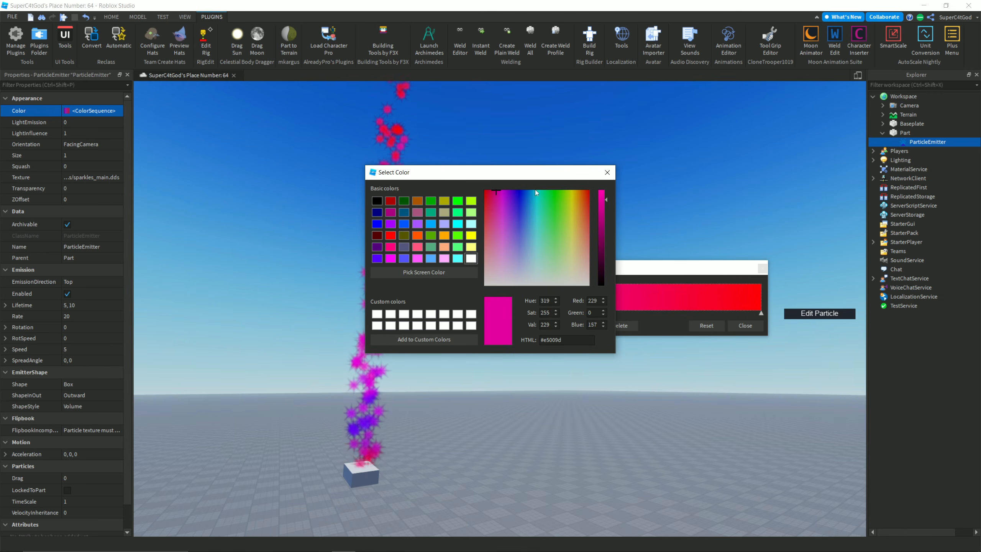
{"action": "left_click", "coordinate": [607, 172]}
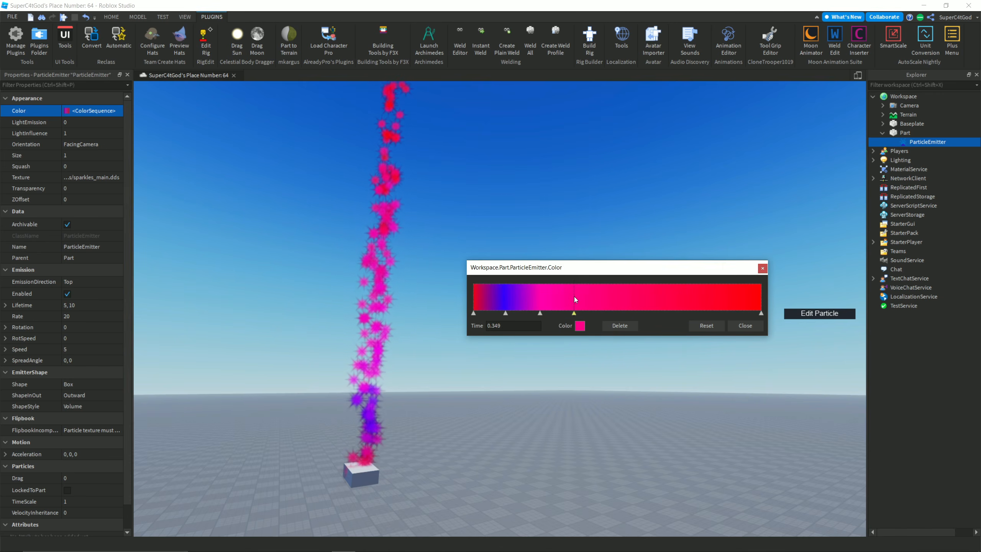
Step: Make the color keypoint at time 0.349 green and close the color sequence editor
{"action": "left_click", "coordinate": [578, 325]}
{"action": "left_click", "coordinate": [604, 174]}
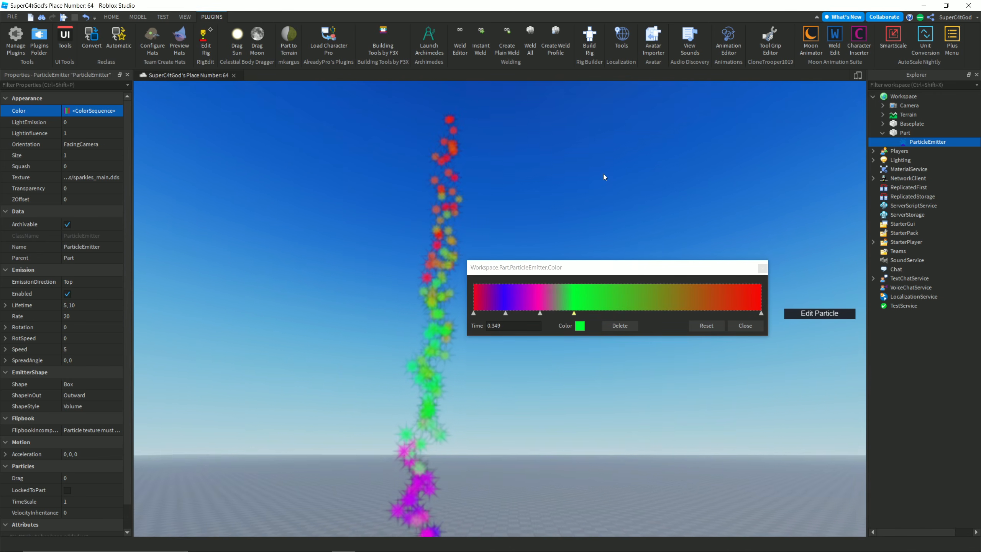
{"action": "right_click_drag", "start_coordinate": [604, 173], "coordinate": [603, 173]}
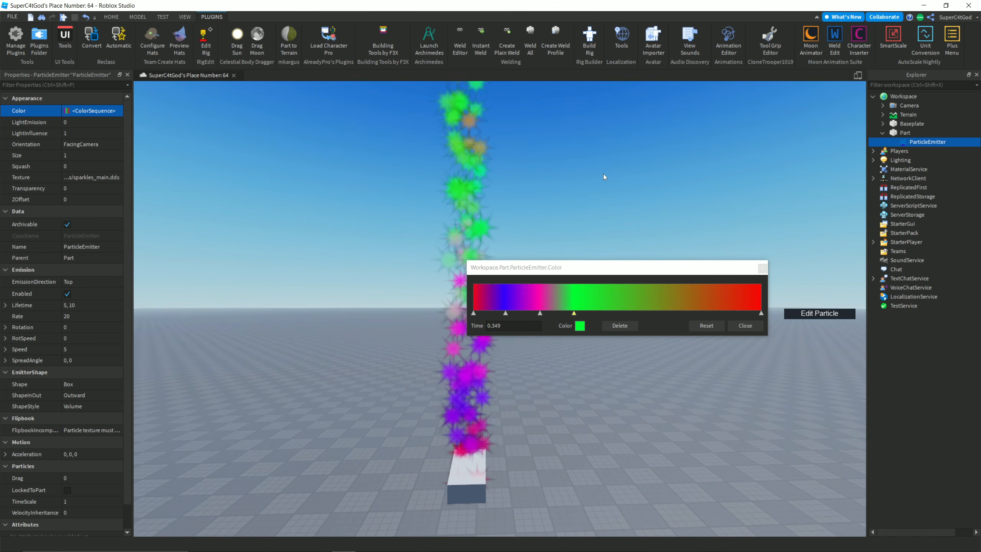
{"action": "left_click", "coordinate": [734, 326]}
Step: Set the particle emitter's LightEmission to 0.5 and inspect the particles from near and far
{"action": "right_click_drag", "start_coordinate": [636, 333], "coordinate": [636, 332]}
{"action": "key", "text": "s"}
{"action": "right_click_drag", "start_coordinate": [560, 274], "coordinate": [560, 274]}
{"action": "key", "text": "w"}
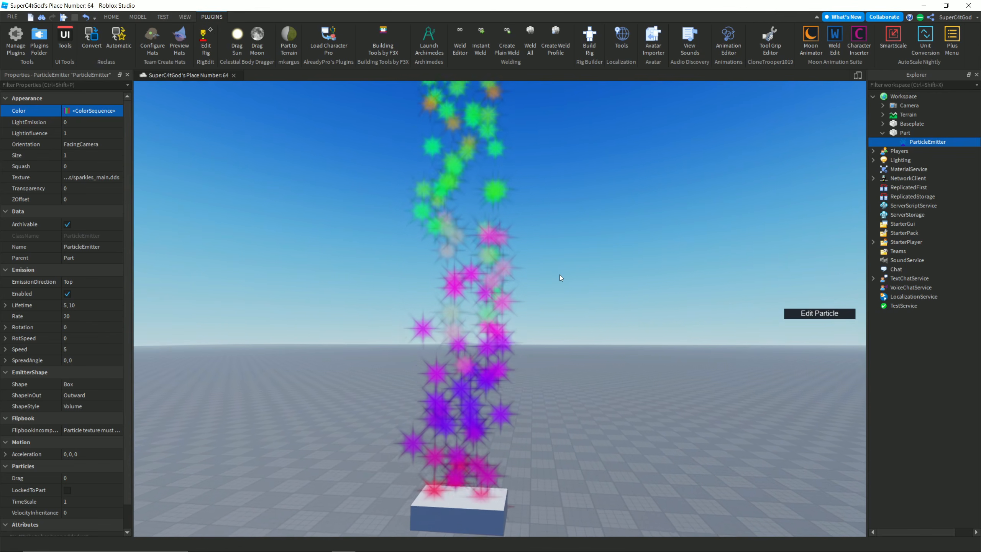
{"action": "left_click", "coordinate": [105, 124]}
{"action": "mouse_move", "coordinate": [97, 121]}
{"action": "left_mouse_down"}
{"action": "mouse_move", "coordinate": [126, 121]}
{"action": "mouse_move", "coordinate": [110, 122]}
{"action": "left_mouse_up"}
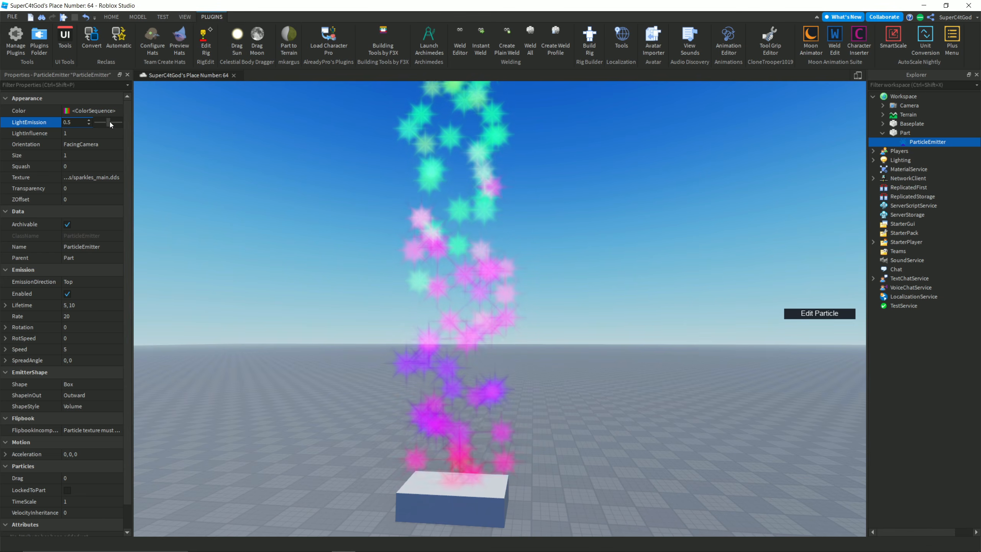
{"action": "right_click_drag", "start_coordinate": [275, 174], "coordinate": [274, 174]}
{"action": "key", "text": "s"}
{"action": "key", "text": "w"}
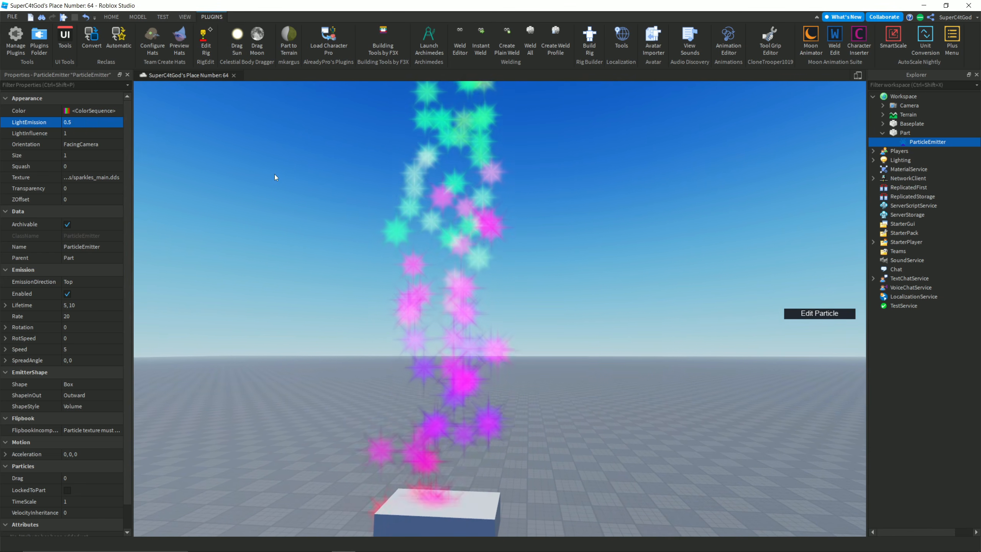
{"action": "key", "text": "s"}
Step: Try lowering the particle emitter's LightInfluence
{"action": "left_click", "coordinate": [122, 134]}
{"action": "right_click_drag", "start_coordinate": [346, 191], "coordinate": [345, 192]}
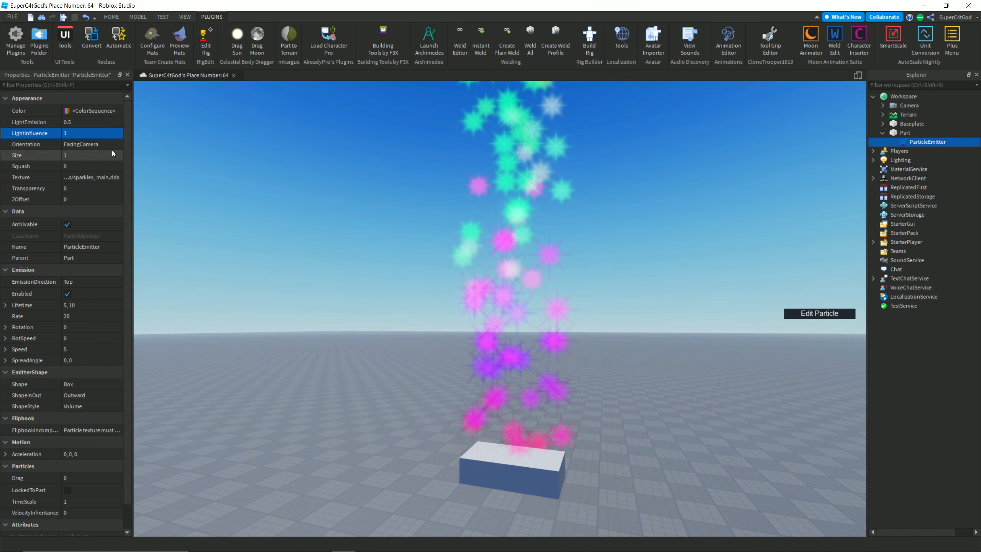
{"action": "left_click", "coordinate": [116, 135]}
{"action": "left_click_drag", "start_coordinate": [122, 135], "coordinate": [91, 138]}
{"action": "scroll", "coordinate": [225, 111], "scroll_direction": "down", "scroll_amount": 3}
Step: Try repositioning the moon with the Drag Moon tool, undo the move, and leave the tool after another attempt
{"action": "left_click", "coordinate": [257, 34]}
{"action": "left_click_drag", "start_coordinate": [304, 119], "coordinate": [597, 388]}
{"action": "key", "text": "ctrl+z"}
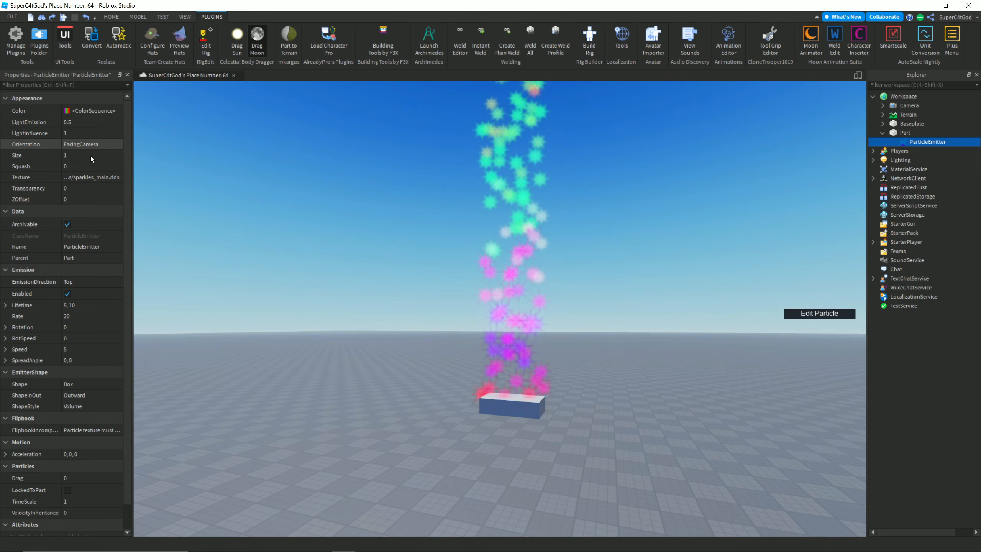
{"action": "left_click_drag", "start_coordinate": [355, 138], "coordinate": [341, 248]}
{"action": "right_click_drag", "start_coordinate": [341, 247], "coordinate": [342, 247]}
{"action": "left_click", "coordinate": [256, 41]}
Step: Set the particle emitter's LightInfluence to 0
{"action": "scroll", "coordinate": [334, 141], "scroll_direction": "up", "scroll_amount": 1}
{"action": "left_click", "coordinate": [100, 132]}
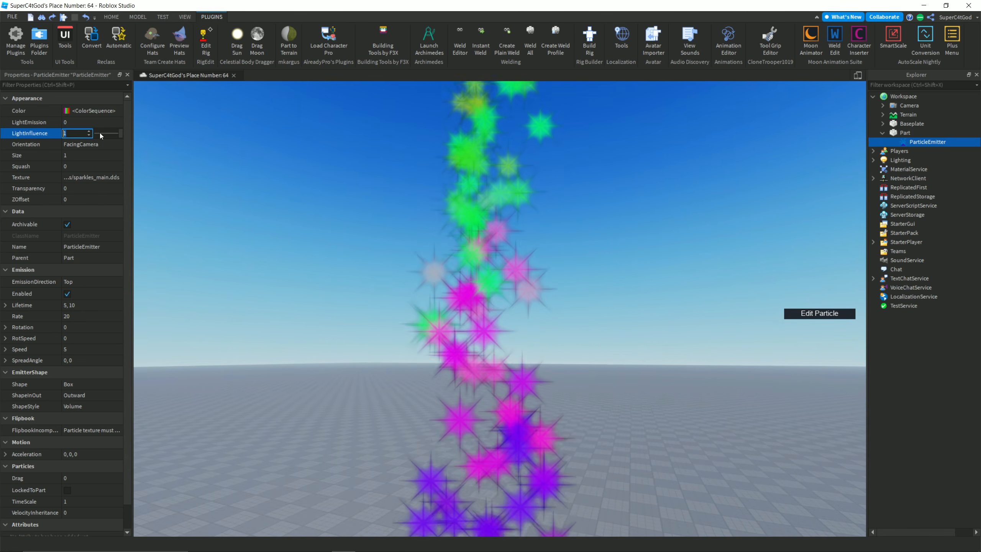
{"action": "type", "text": "0"}
{"action": "key", "text": "Return"}
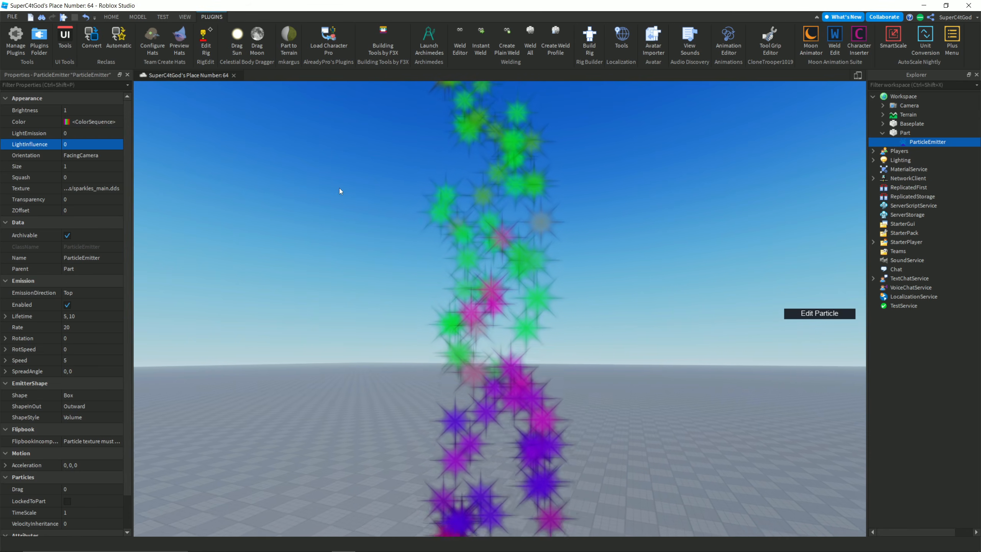
Step: Set LightEmission to 0.5 and inspect the particles up close and from a distance
{"action": "left_click", "coordinate": [86, 133]}
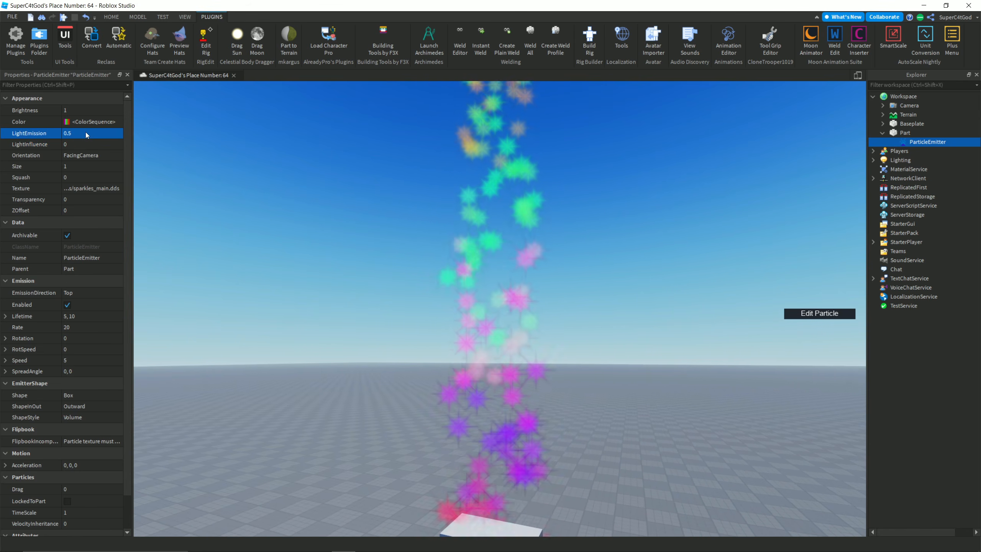
{"action": "right_click_drag", "start_coordinate": [417, 214], "coordinate": [420, 221]}
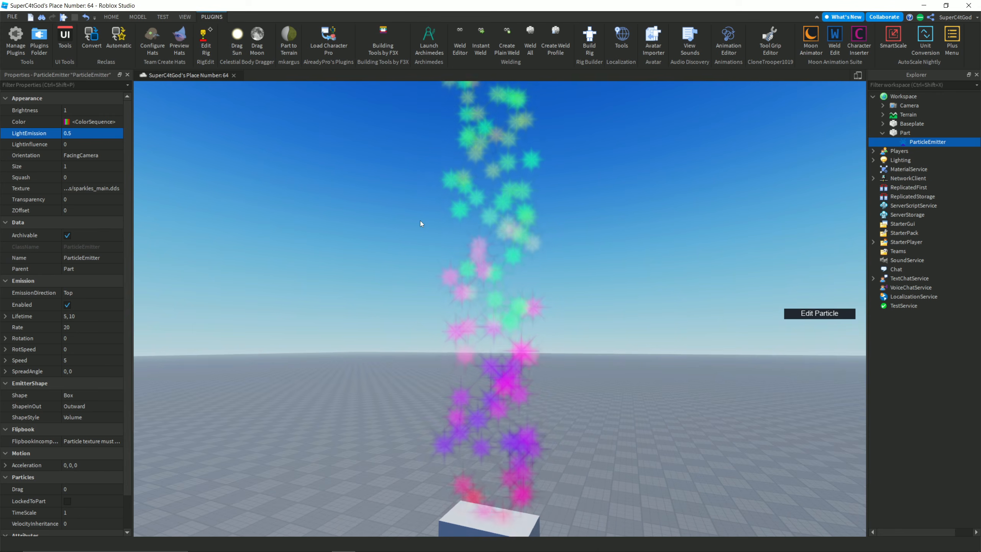
{"action": "right_click_drag", "start_coordinate": [205, 129], "coordinate": [233, 148]}
{"action": "key", "text": "w"}
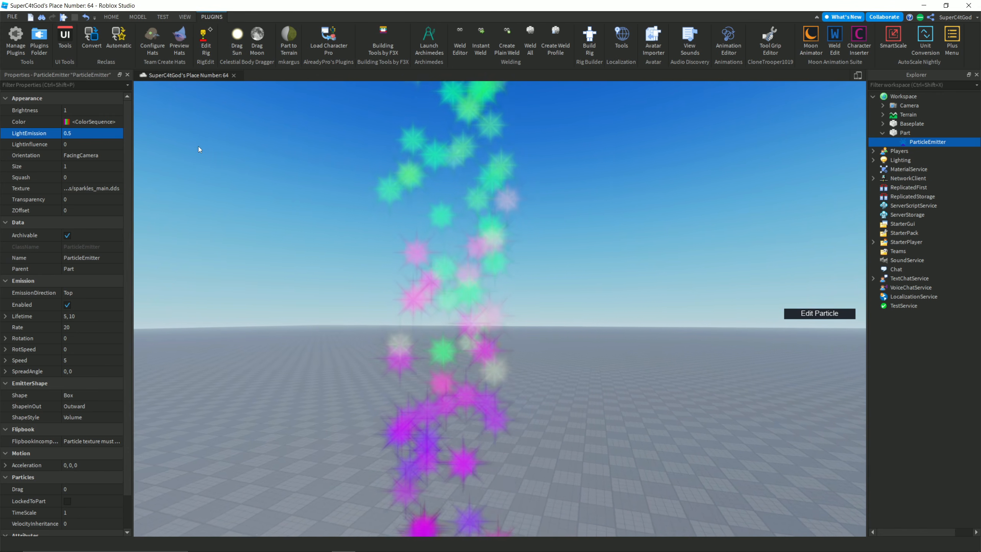
{"action": "key", "text": "s"}
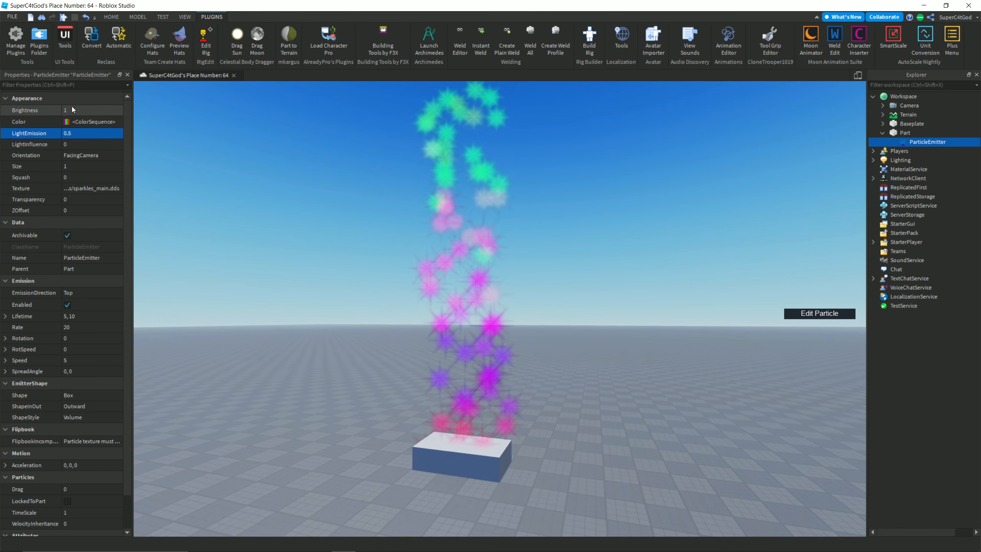
Step: Set the particle emitter's Brightness to 0, then raise it to 10
{"action": "left_click", "coordinate": [72, 108]}
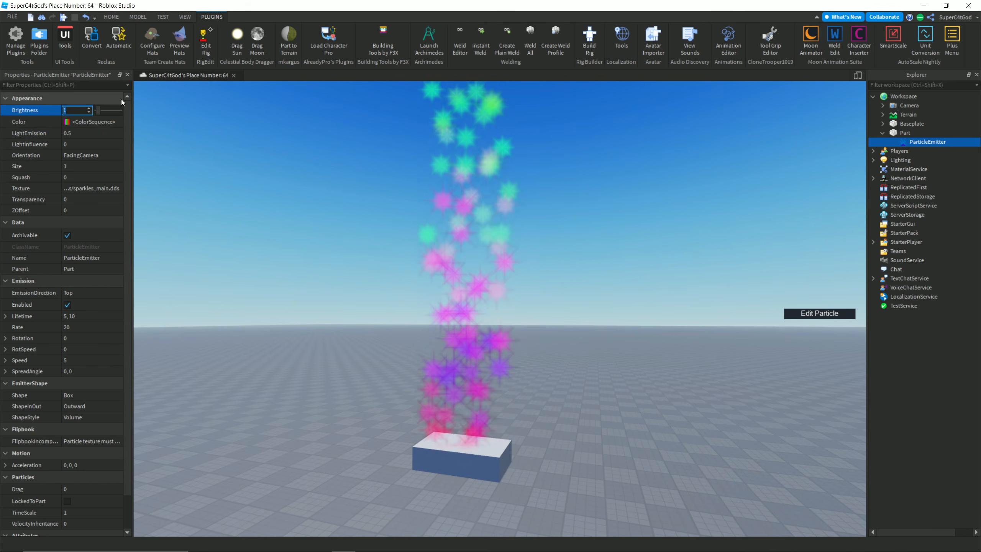
{"action": "type", "text": "0"}
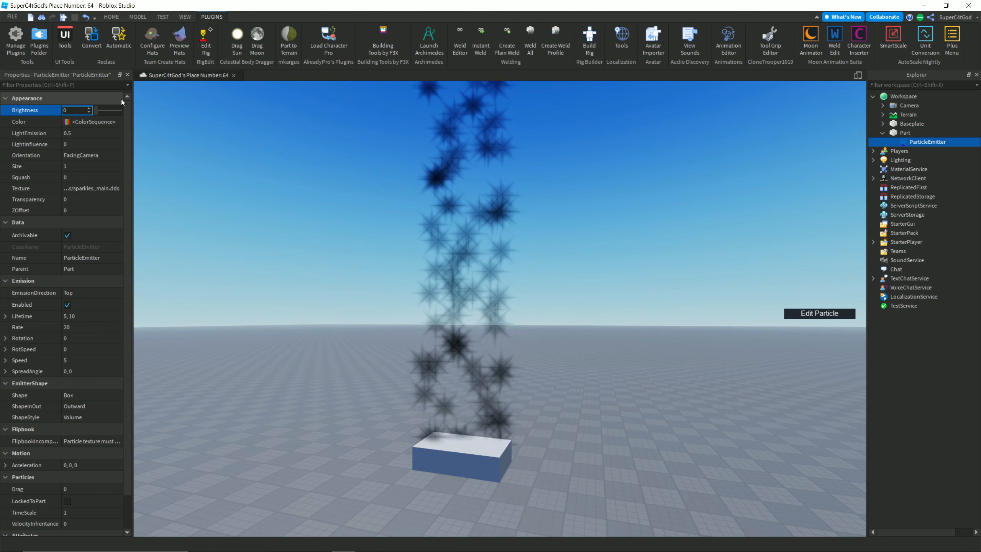
{"action": "key", "text": "BackSpace"}
{"action": "type", "text": "10"}
{"action": "key", "text": "Return"}
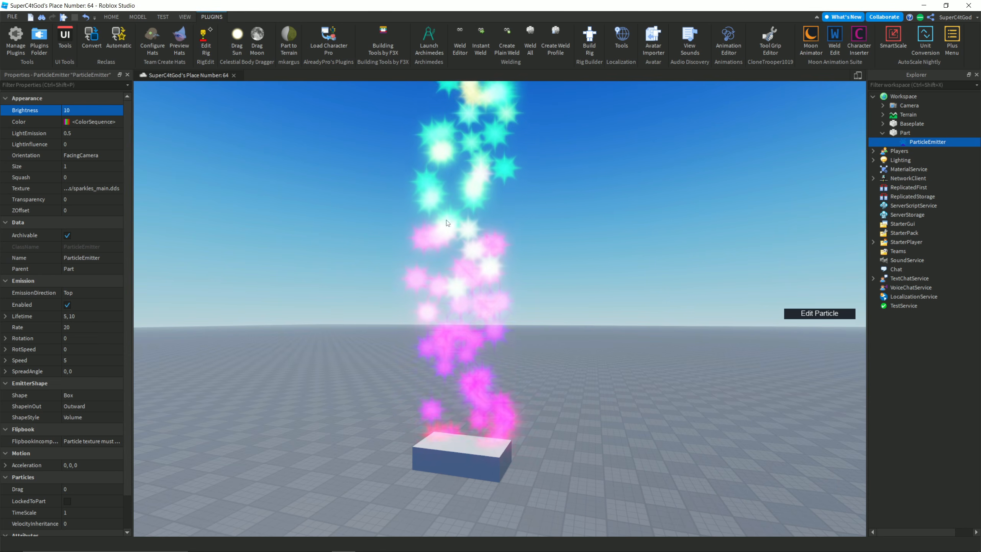
Step: Try an extreme Brightness of 99999999 on the particle emitter and view the particles
{"action": "right_click_drag", "start_coordinate": [459, 225], "coordinate": [461, 222]}
{"action": "type", "text": "a"}
{"action": "type", "text": "99999999"}
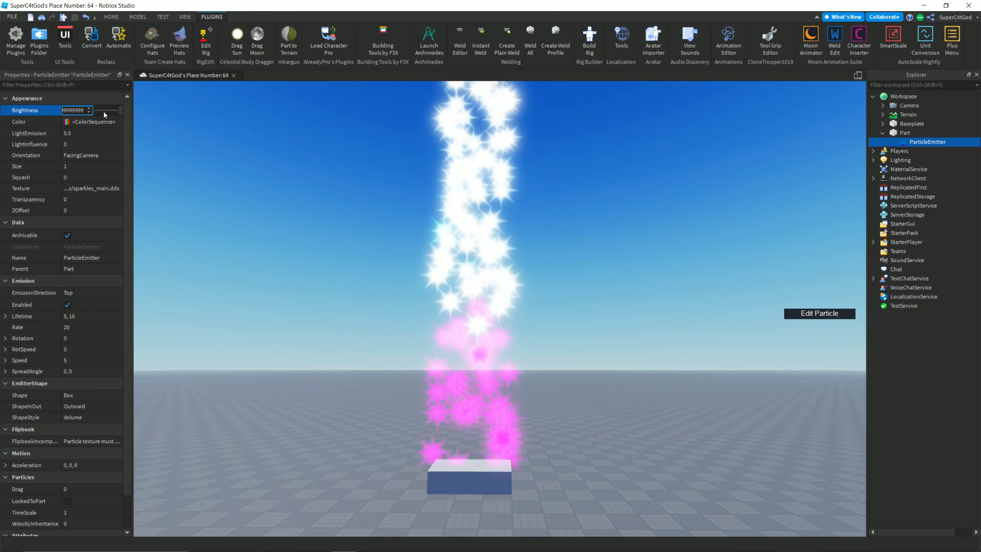
{"action": "key", "text": "Return"}
{"action": "right_click_drag", "start_coordinate": [209, 145], "coordinate": [459, 201]}
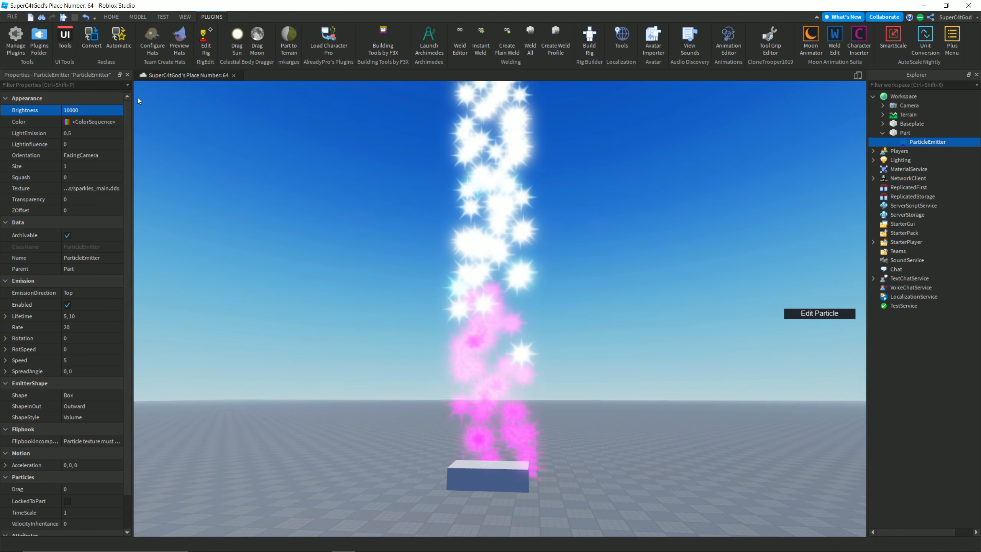
Step: View the bright particle column from below, then set the emitter's Brightness to 1
{"action": "left_click", "coordinate": [86, 110]}
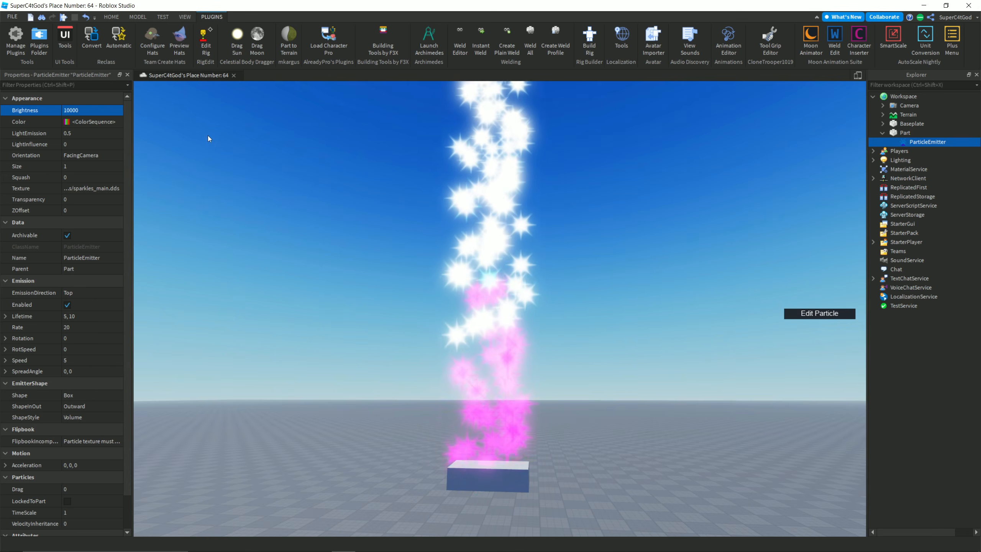
{"action": "right_click_drag", "start_coordinate": [209, 136], "coordinate": [389, 207]}
{"action": "left_click", "coordinate": [97, 113]}
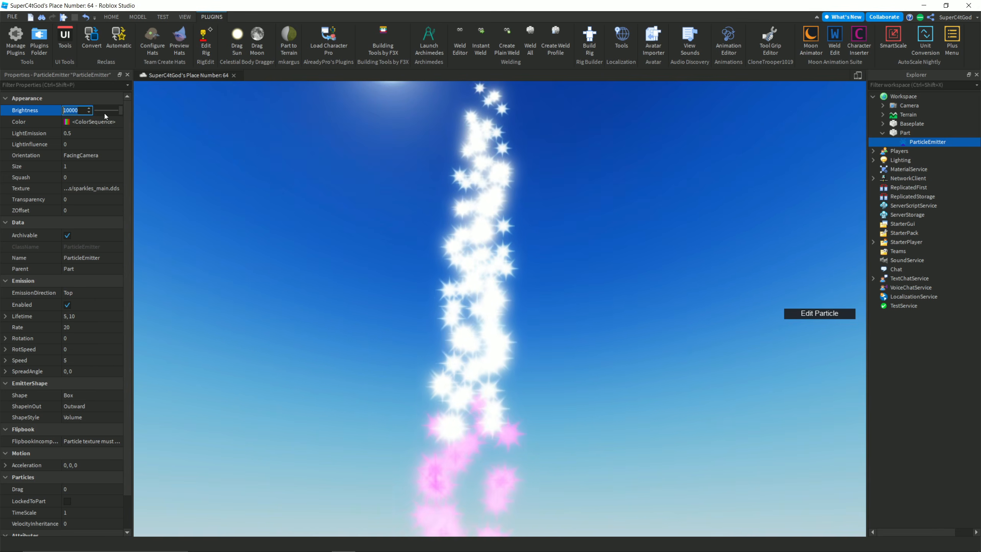
{"action": "key", "text": "BackSpace"}
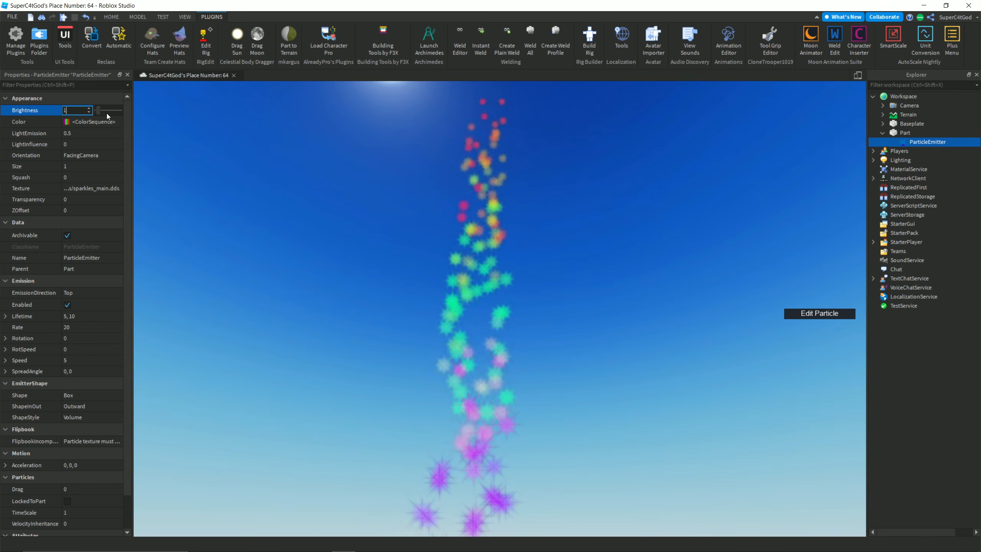
{"action": "type", "text": "1"}
{"action": "key", "text": "Return"}
{"action": "right_click_drag", "start_coordinate": [385, 282], "coordinate": [376, 247]}
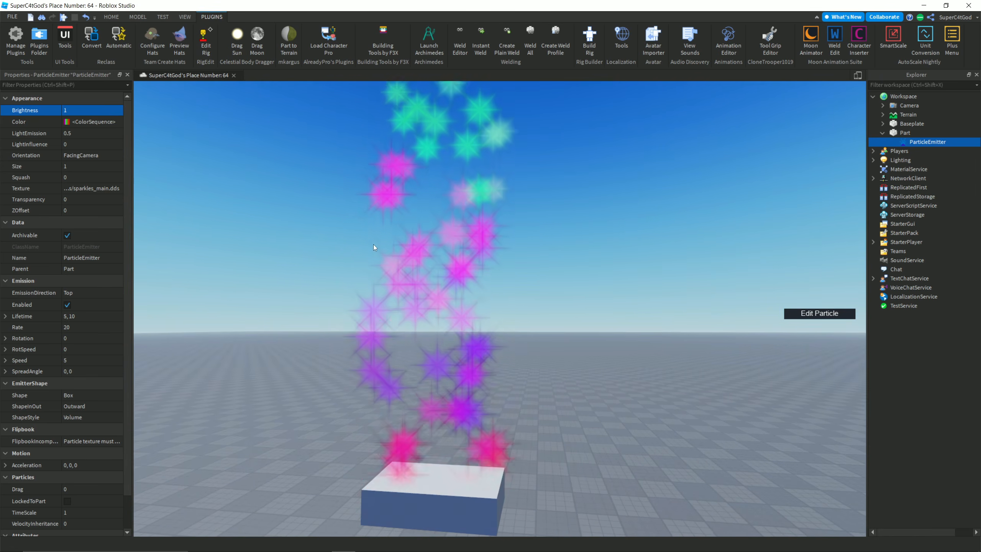
Step: Set the particle emitter's Orientation to FacingCameraWorldUp and view the particles from above and from below
{"action": "scroll", "coordinate": [377, 249], "scroll_direction": "down", "scroll_amount": 3}
{"action": "left_click", "coordinate": [99, 154]}
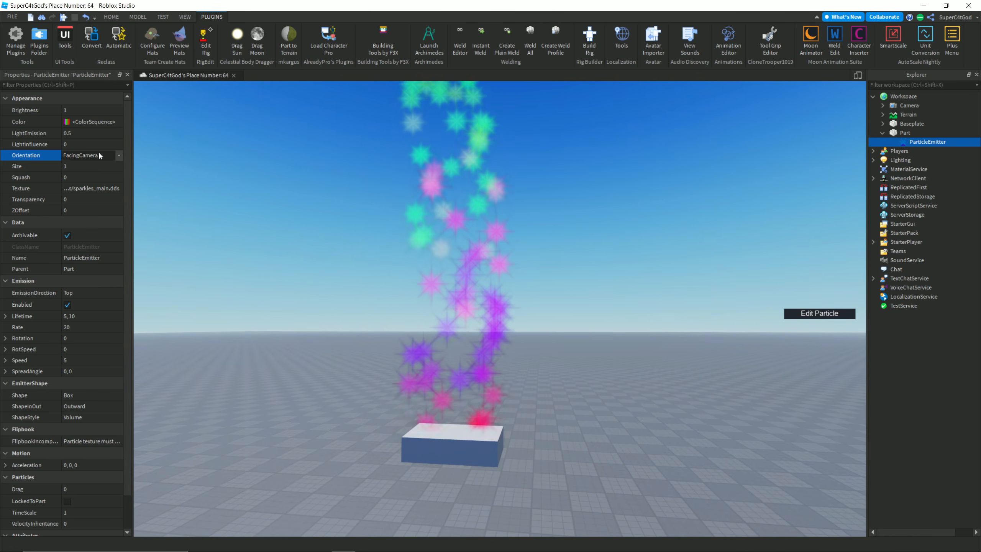
{"action": "left_click", "coordinate": [99, 153]}
{"action": "left_click", "coordinate": [92, 172]}
{"action": "right_click_drag", "start_coordinate": [271, 217], "coordinate": [271, 216]}
{"action": "key", "text": "e"}
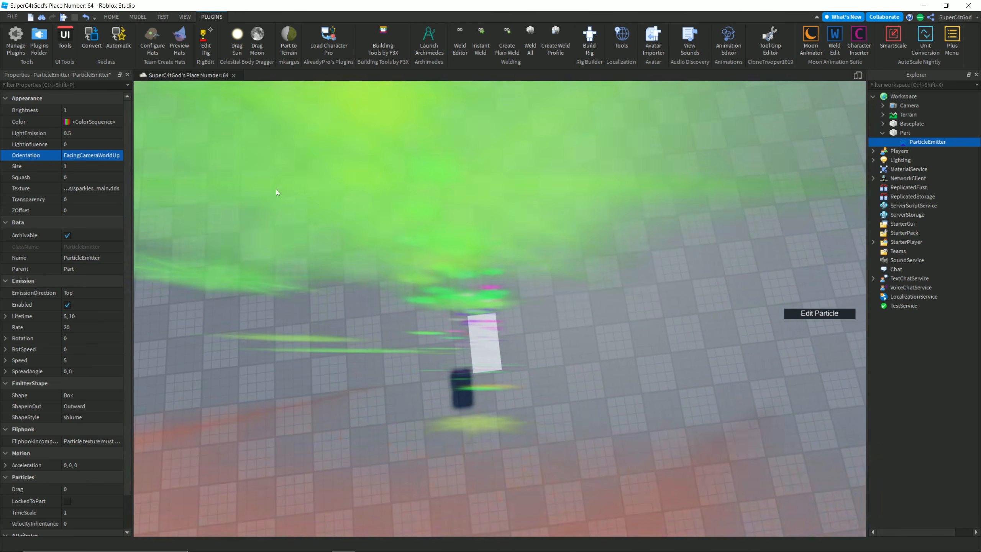
{"action": "right_click_drag", "start_coordinate": [331, 211], "coordinate": [331, 211]}
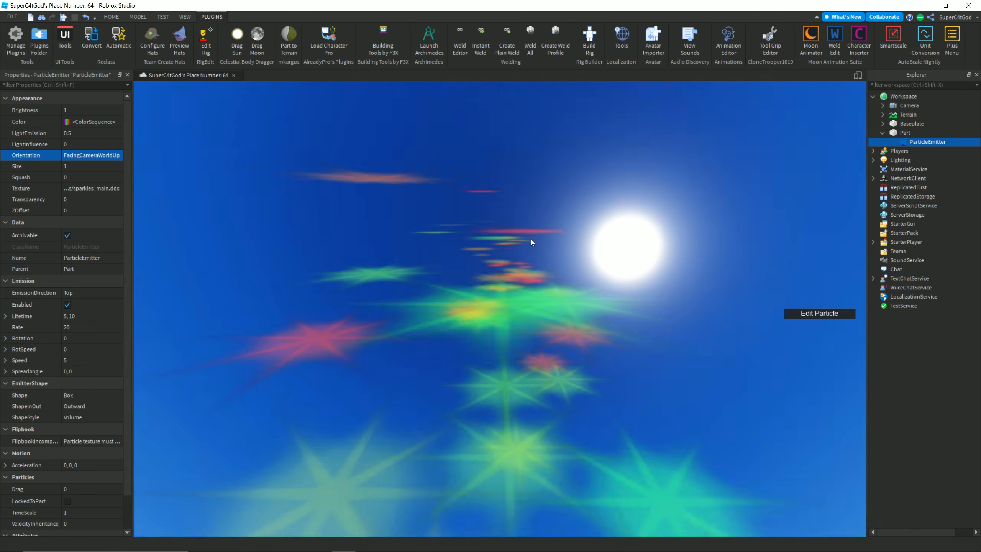
{"action": "right_click_drag", "start_coordinate": [530, 239], "coordinate": [530, 239]}
{"action": "right_click_drag", "start_coordinate": [420, 251], "coordinate": [421, 252]}
{"action": "right_click_drag", "start_coordinate": [361, 235], "coordinate": [361, 235]}
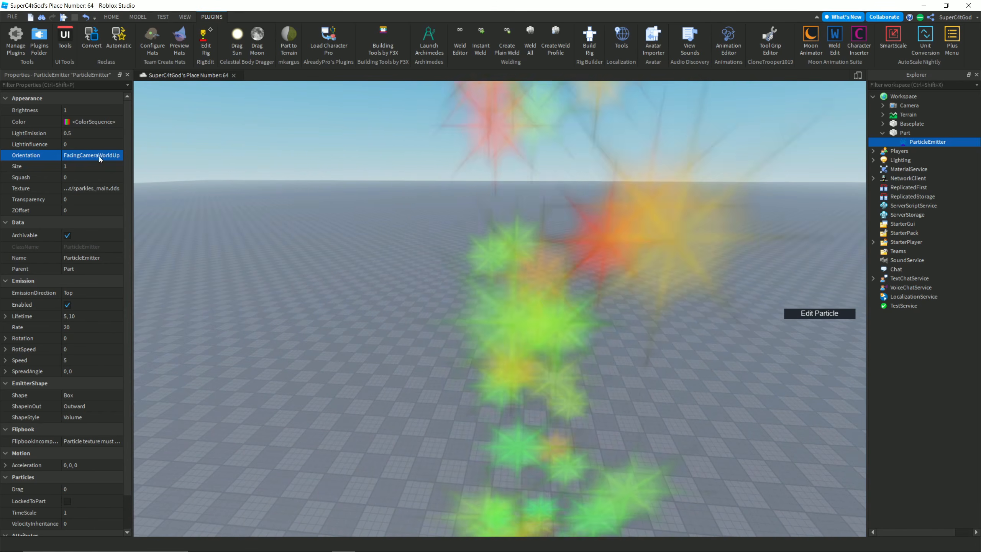
Step: Try the VelocityParallel and VelocityPerpendicular orientations on the particle emitter, viewing the particles from different angles
{"action": "left_click", "coordinate": [106, 154]}
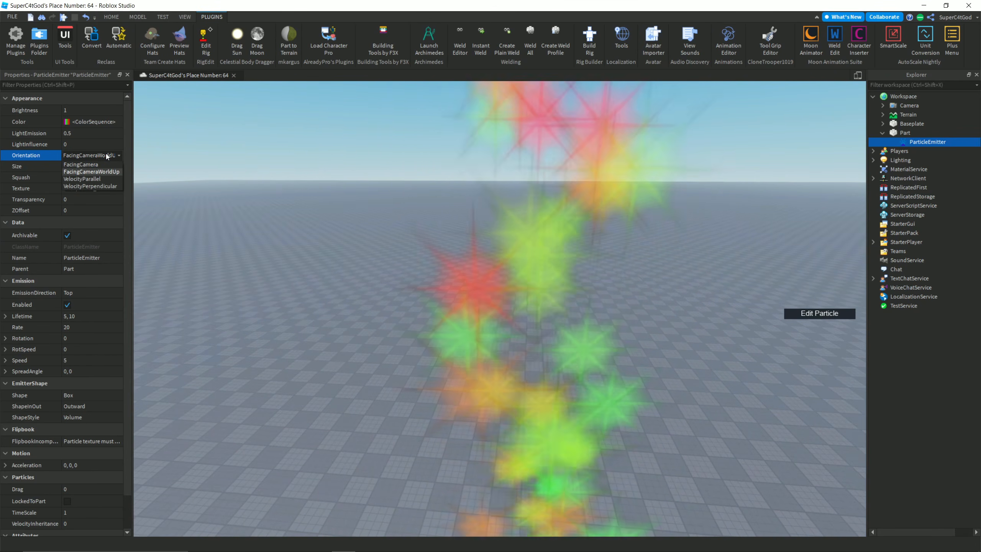
{"action": "left_click", "coordinate": [98, 179]}
{"action": "right_click_drag", "start_coordinate": [299, 210], "coordinate": [298, 211]}
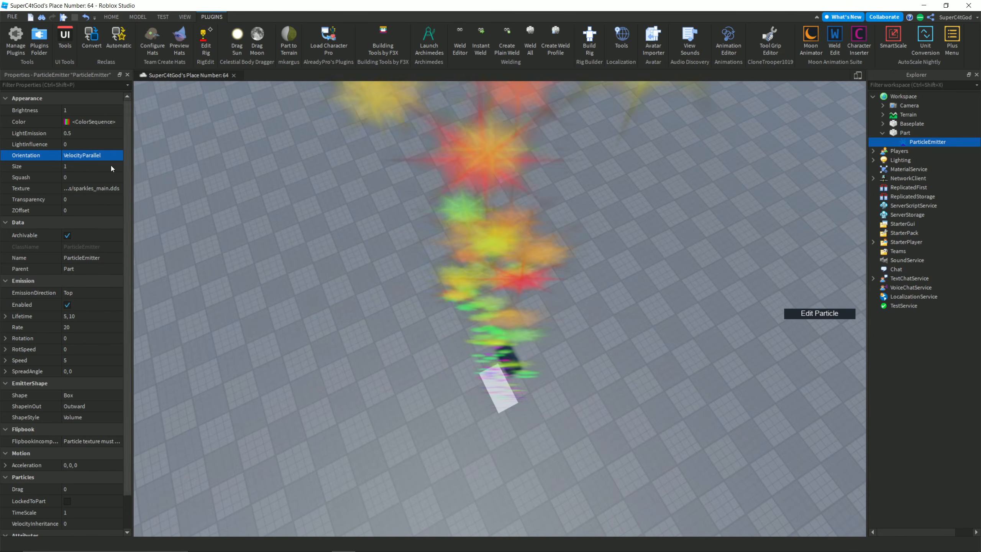
{"action": "left_click", "coordinate": [85, 154]}
{"action": "left_click", "coordinate": [90, 183]}
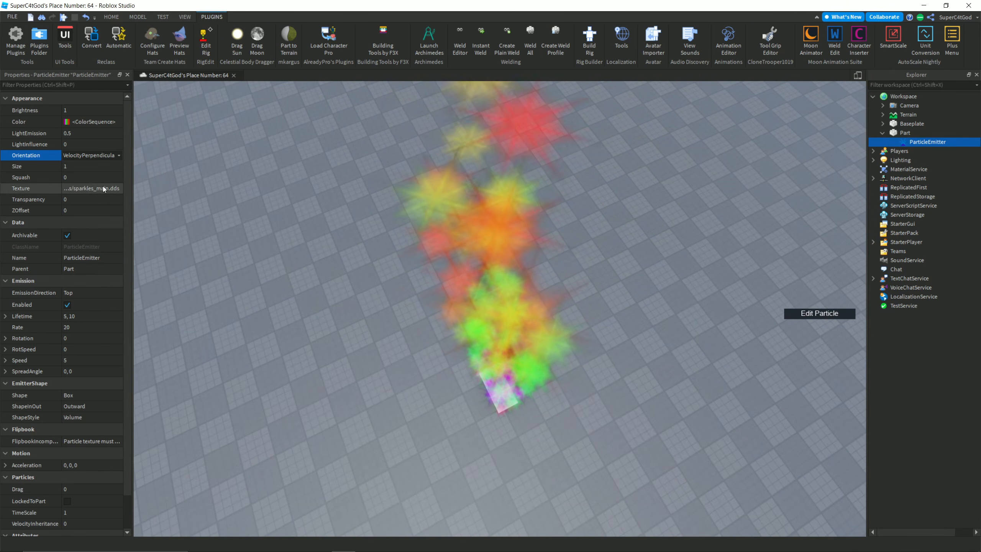
{"action": "right_click_drag", "start_coordinate": [374, 228], "coordinate": [374, 228]}
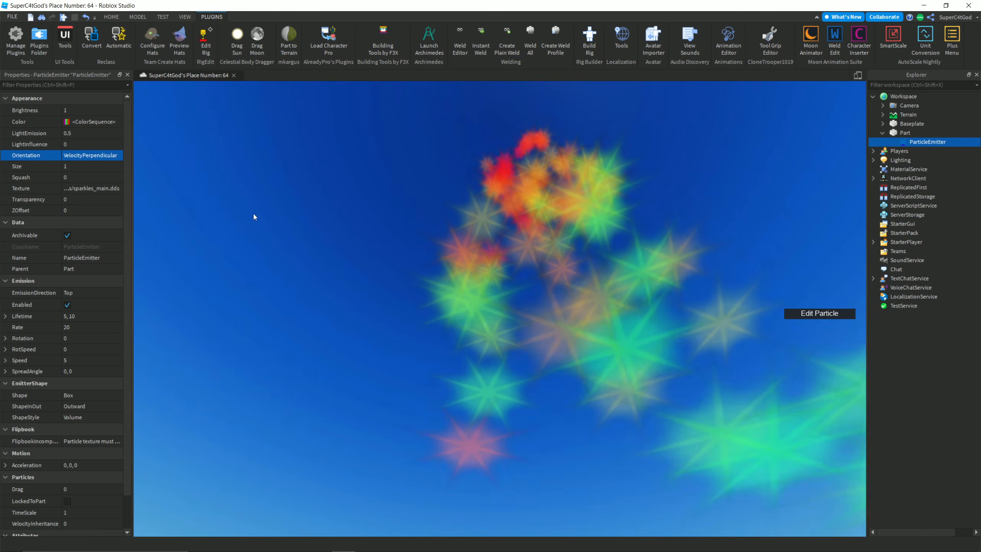
Step: Set the particle emitter's Orientation to FacingCamera and view the particle column from the side
{"action": "left_click", "coordinate": [102, 155]}
{"action": "left_click", "coordinate": [91, 162]}
{"action": "right_click_drag", "start_coordinate": [314, 219], "coordinate": [314, 219]}
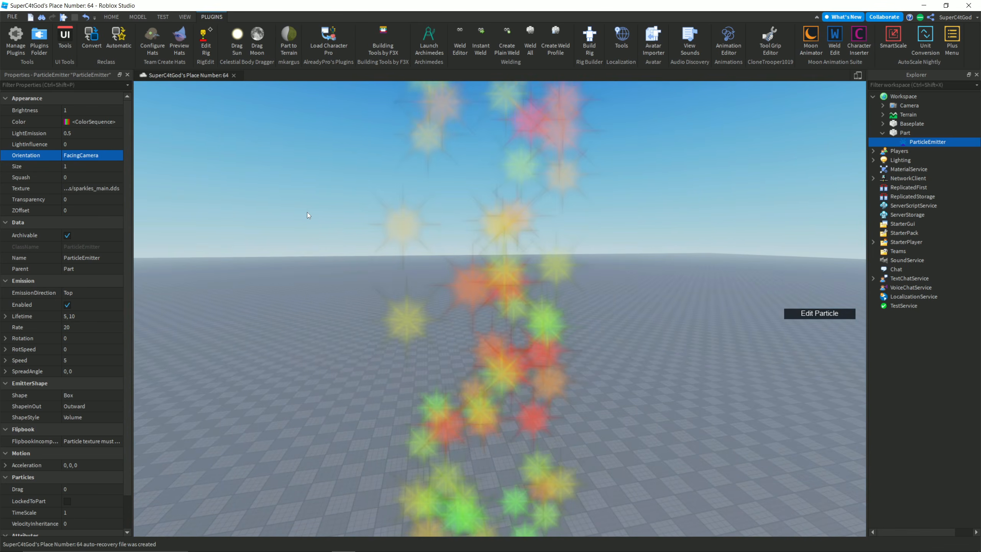
Step: Try particle Size values of 3 and 0.1, then return the Size to 1
{"action": "left_click", "coordinate": [108, 167]}
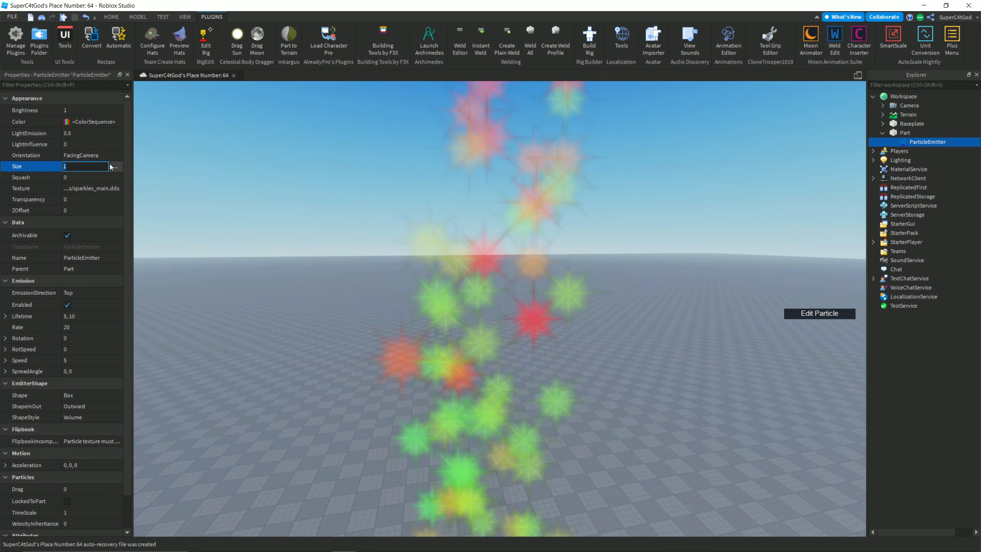
{"action": "type", "text": "3"}
{"action": "key", "text": "Return"}
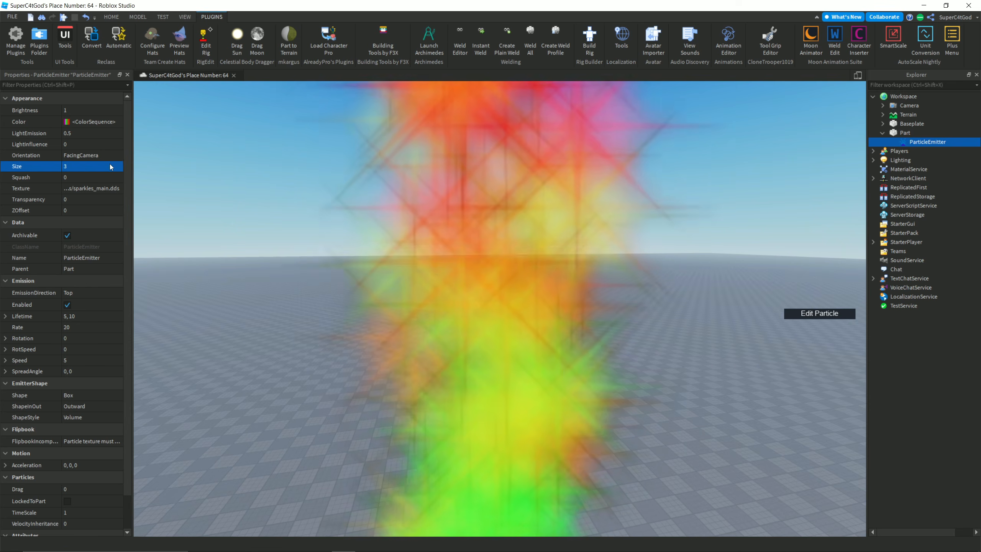
{"action": "left_click", "coordinate": [110, 167]}
{"action": "type", "text": "0.1"}
{"action": "key", "text": "Return"}
{"action": "right_click_drag", "start_coordinate": [504, 255], "coordinate": [500, 251]}
{"action": "left_click", "coordinate": [102, 167]}
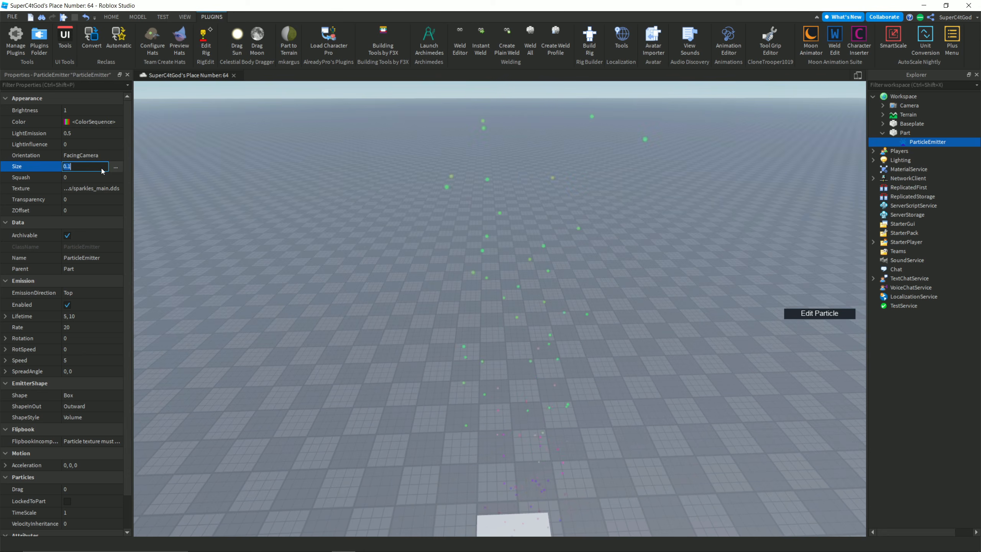
{"action": "key", "text": "Return"}
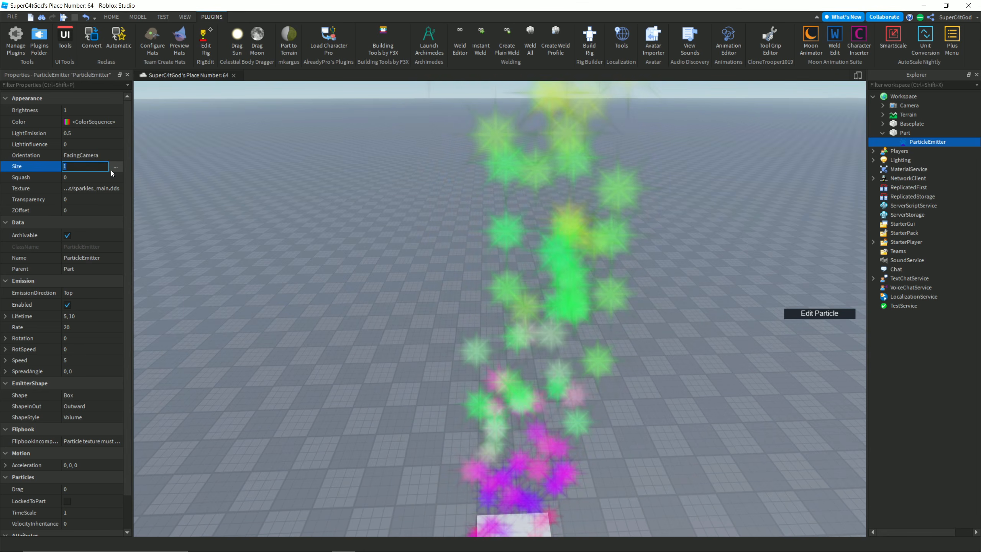
Step: Shape the Size as a curve over lifetime with a raised end, a low early keypoint and a 4.38 peak at time 0.522
{"action": "left_click", "coordinate": [110, 170]}
{"action": "left_click", "coordinate": [115, 167]}
{"action": "right_click_drag", "start_coordinate": [380, 219], "coordinate": [380, 219]}
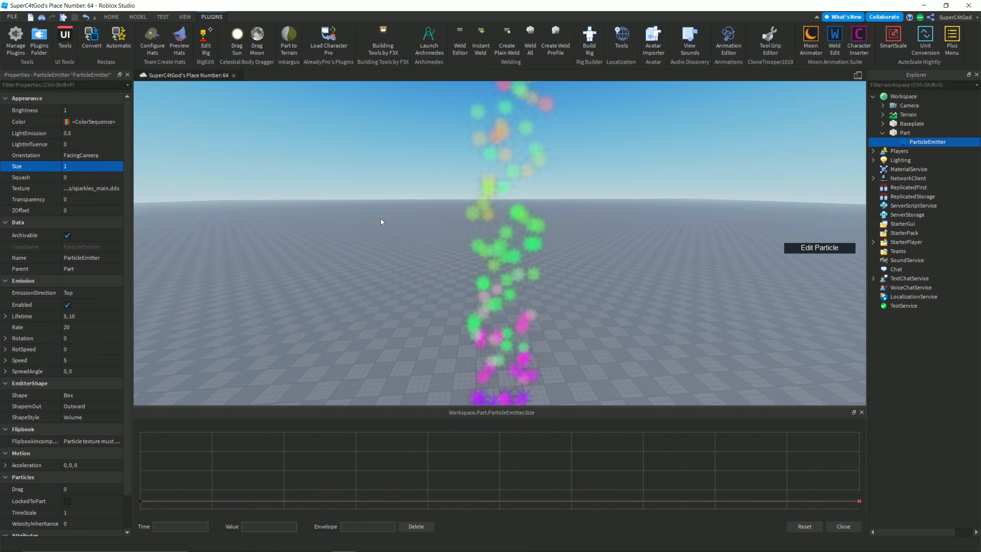
{"action": "left_click_drag", "start_coordinate": [861, 501], "coordinate": [865, 485]}
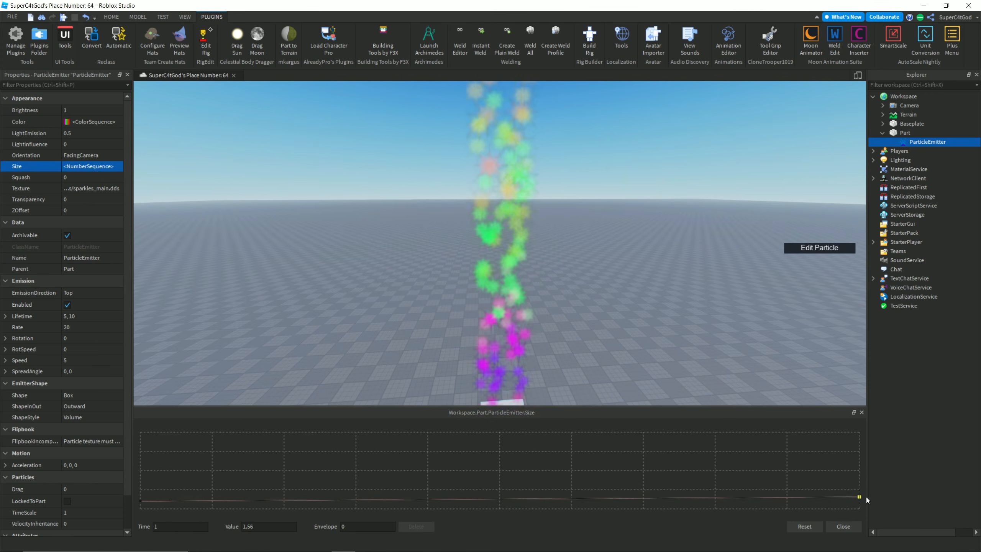
{"action": "left_click", "coordinate": [400, 480]}
{"action": "left_click_drag", "start_coordinate": [367, 464], "coordinate": [506, 481]}
{"action": "right_click_drag", "start_coordinate": [508, 288], "coordinate": [508, 288]}
{"action": "scroll", "coordinate": [559, 288], "scroll_direction": "up", "scroll_amount": 3}
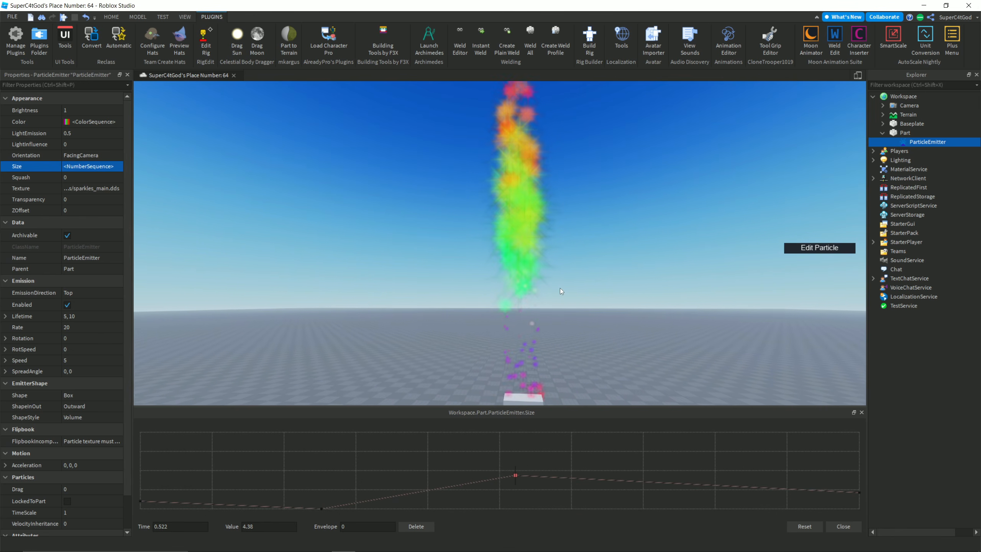
Step: Give the peak Size keypoint an envelope of 2.63 and view the resulting size variation in the particles
{"action": "right_click_drag", "start_coordinate": [566, 287], "coordinate": [565, 287]}
{"action": "key", "text": "s"}
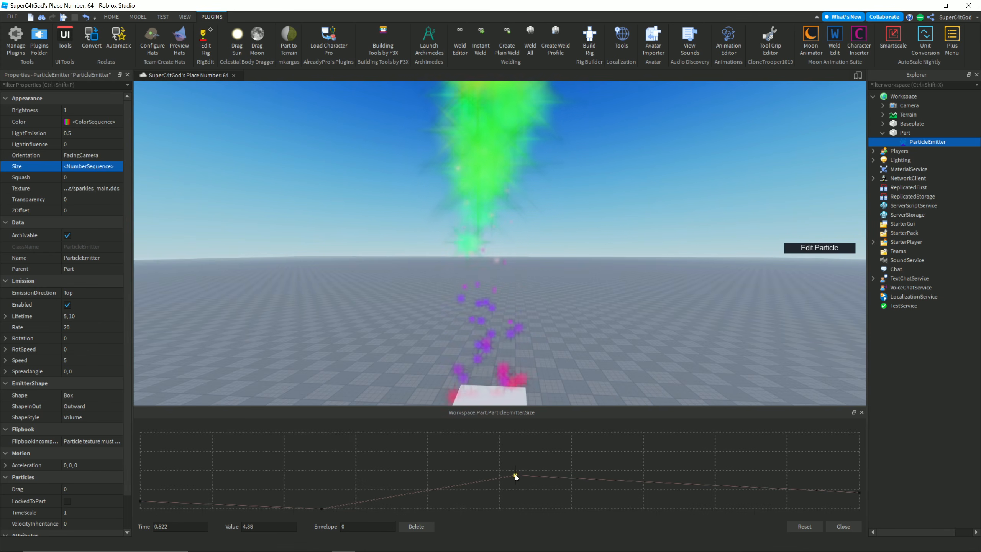
{"action": "left_click_drag", "start_coordinate": [516, 468], "coordinate": [515, 454]}
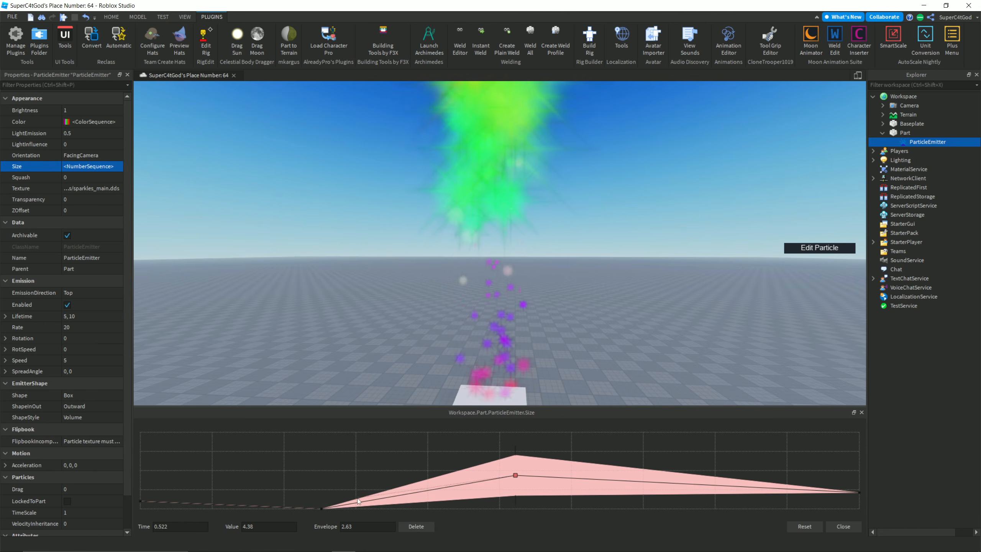
{"action": "left_click", "coordinate": [321, 509]}
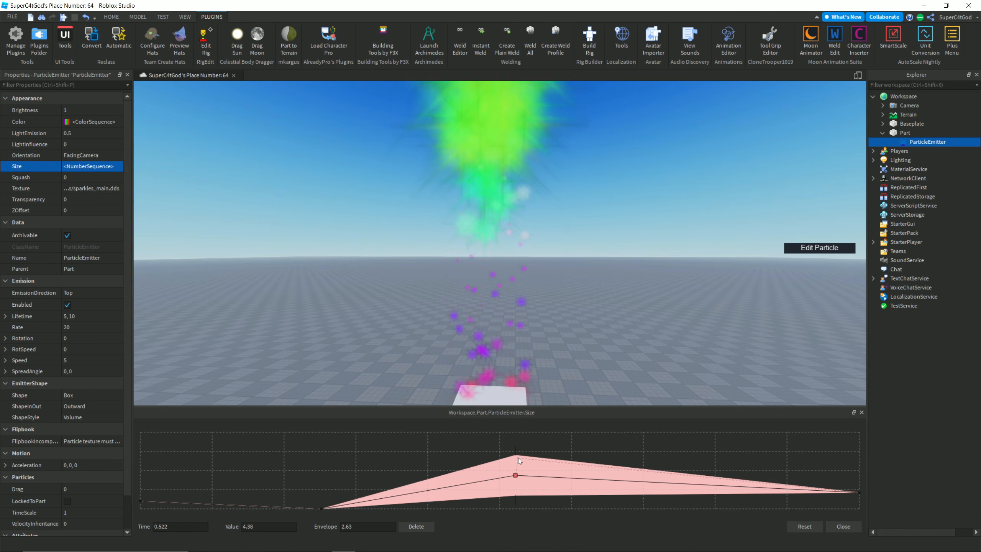
{"action": "right_click_drag", "start_coordinate": [517, 353], "coordinate": [516, 352]}
{"action": "key", "text": "s"}
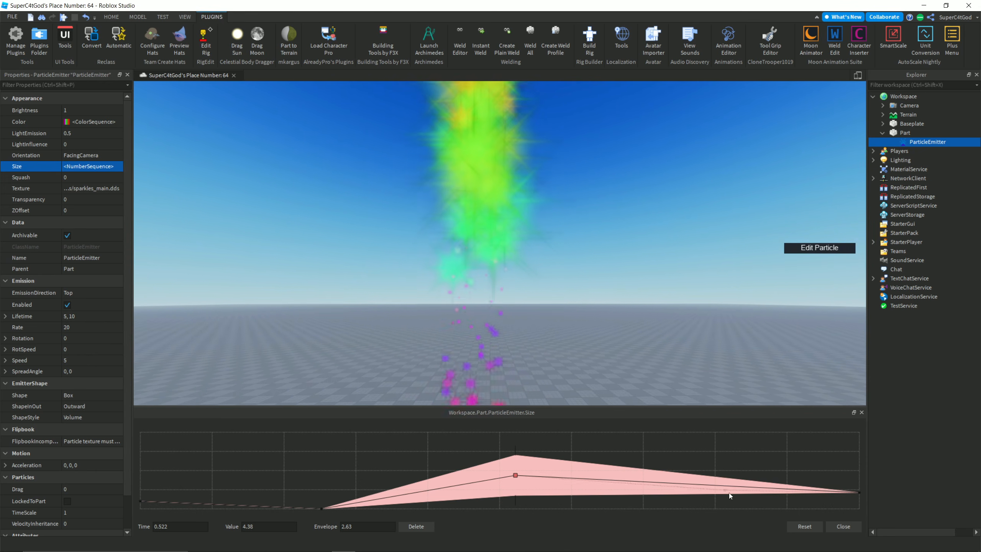
Step: Close the Size curve editor and set the particle emitter's Size to a constant 1
{"action": "left_click", "coordinate": [842, 526]}
{"action": "left_click", "coordinate": [74, 166]}
{"action": "type", "text": "1"}
{"action": "key", "text": "Return"}
{"action": "right_click_drag", "start_coordinate": [284, 181], "coordinate": [284, 182]}
{"action": "left_click", "coordinate": [116, 177]}
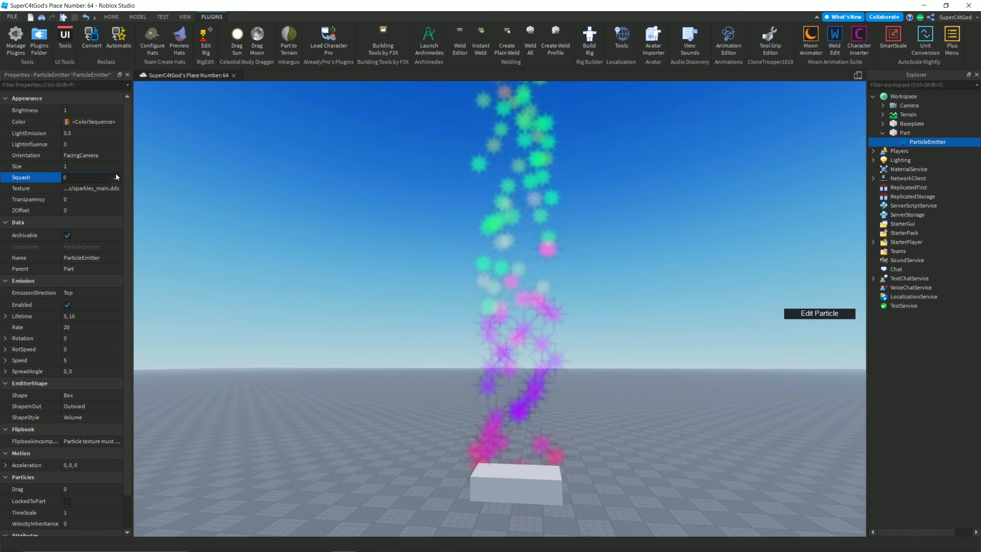
{"action": "left_click", "coordinate": [116, 177]}
{"action": "left_click", "coordinate": [843, 526]}
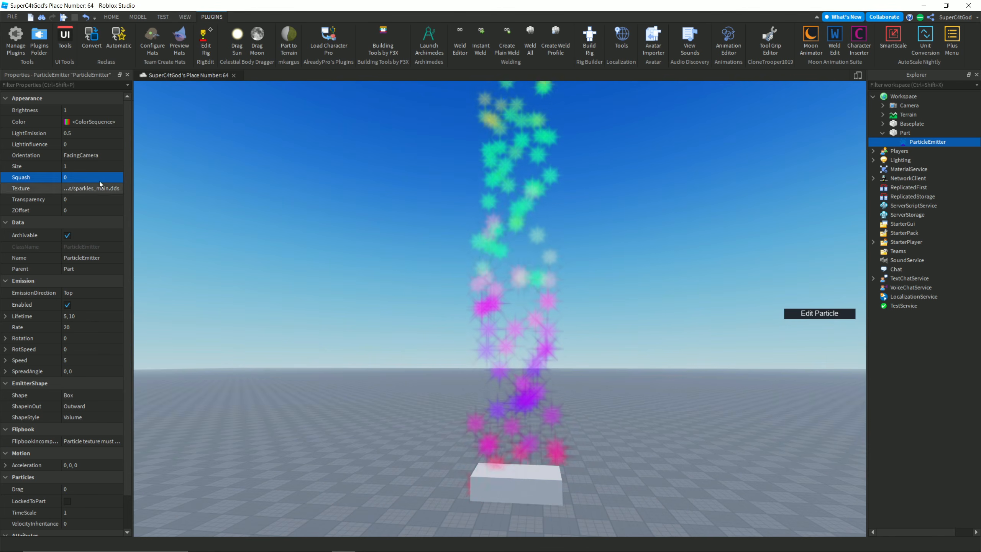
Step: Set the particle emitter's Squash to 1, then to -1, and view the flattened particles up close
{"action": "left_click", "coordinate": [95, 177]}
{"action": "type", "text": "1"}
{"action": "key", "text": "Return"}
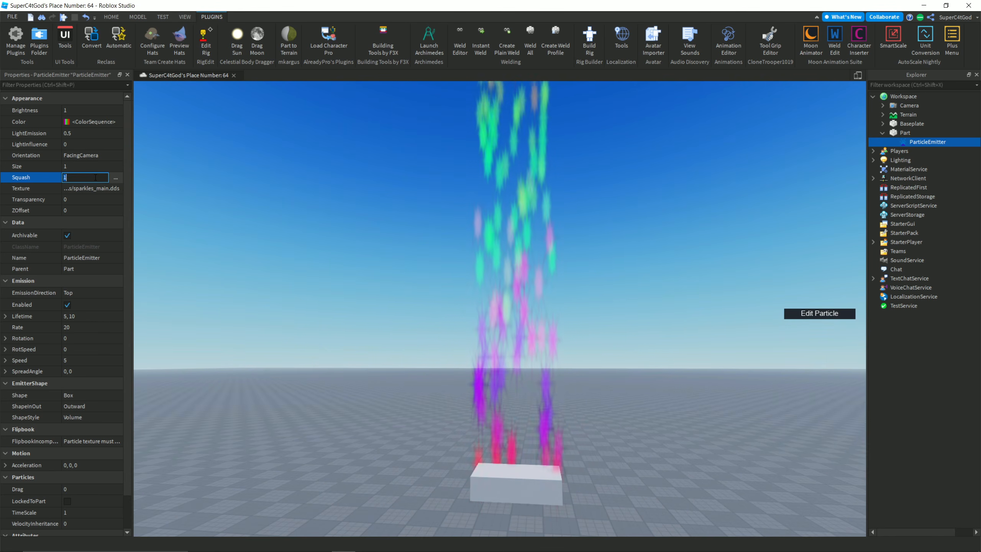
{"action": "type", "text": "-1"}
{"action": "key", "text": "Return"}
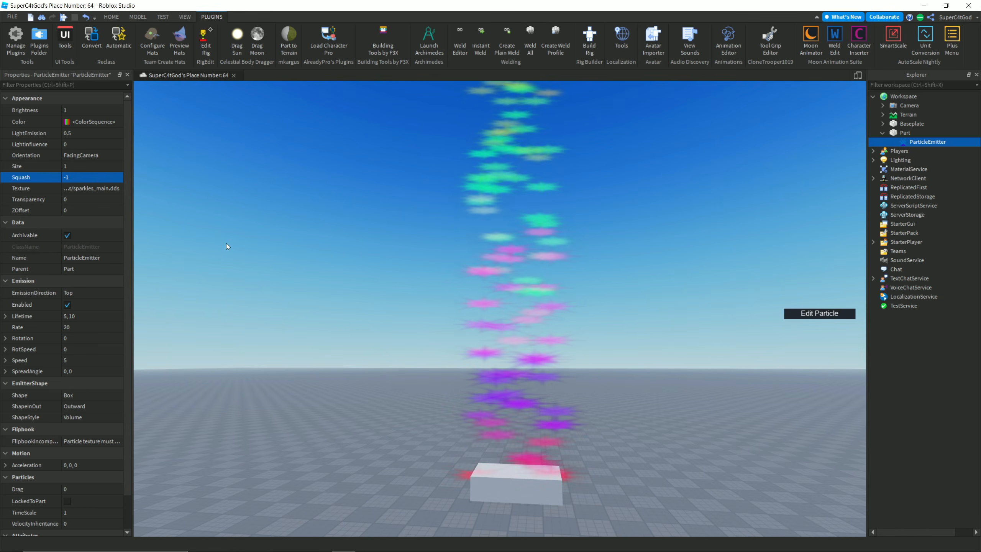
{"action": "key", "text": "w"}
{"action": "key", "text": "s"}
{"action": "key", "text": "d"}
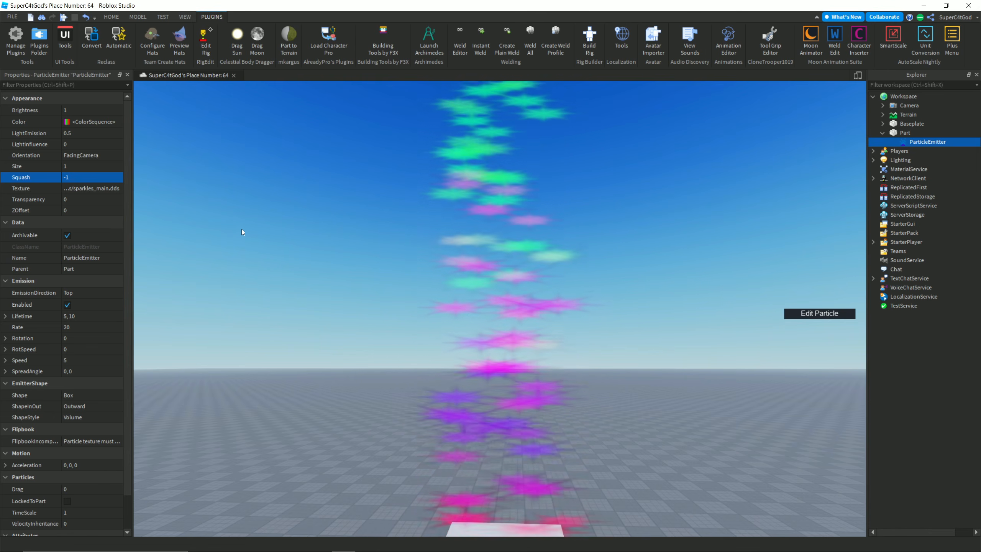
Step: Set the particle emitter's Squash to 0
{"action": "left_click", "coordinate": [118, 178]}
{"action": "type", "text": "0"}
{"action": "key", "text": "Return"}
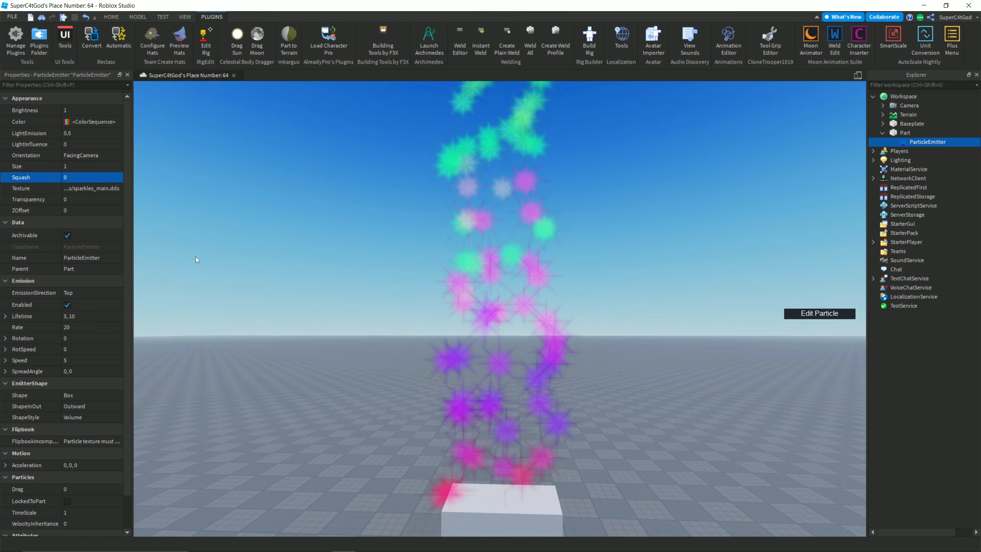
Step: Try smoke image 1 and then fire image 2 as the emitter's Texture, viewing the particles
{"action": "left_click", "coordinate": [94, 188]}
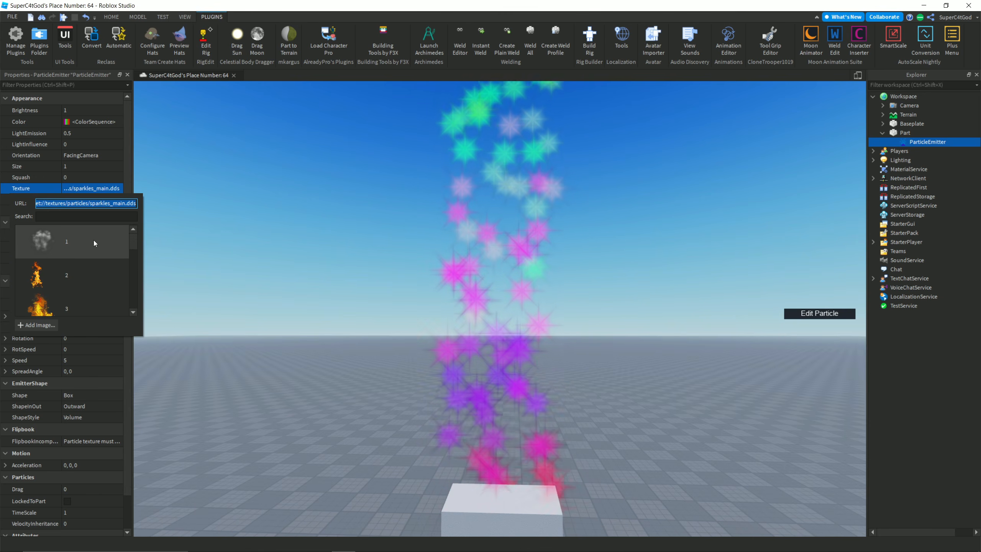
{"action": "left_click", "coordinate": [89, 252]}
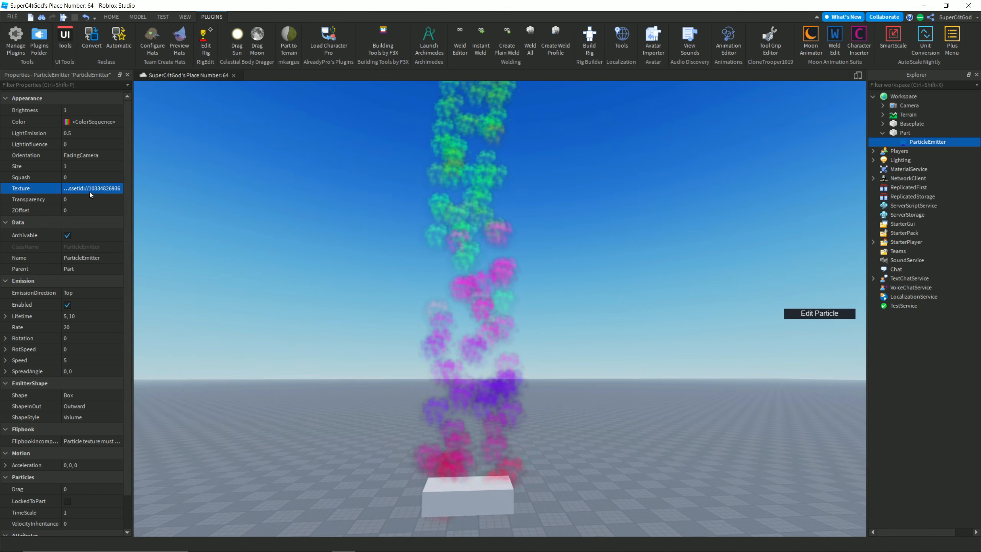
{"action": "left_click", "coordinate": [87, 279]}
{"action": "scroll", "coordinate": [250, 271], "scroll_direction": "up", "scroll_amount": 5}
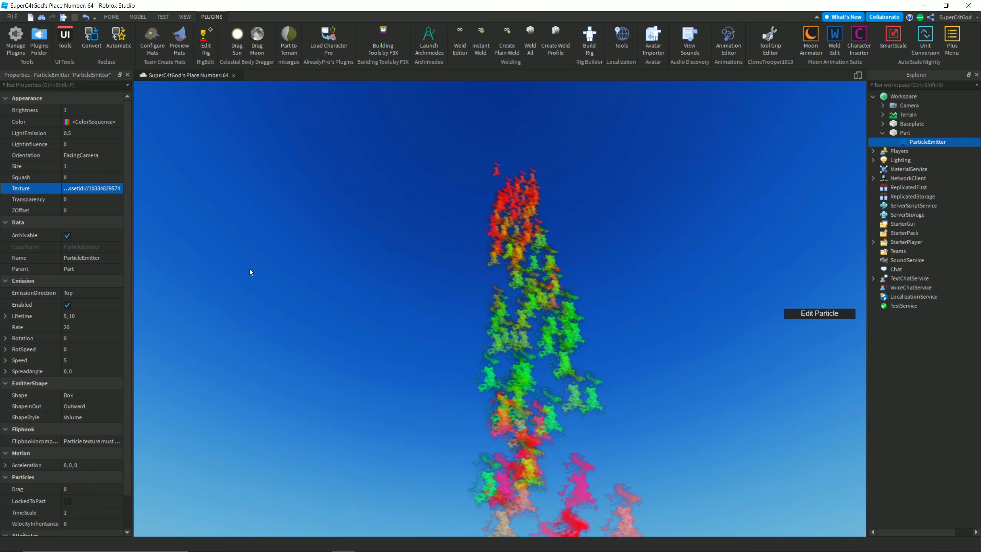
{"action": "scroll", "coordinate": [250, 272], "scroll_direction": "down", "scroll_amount": 5}
Step: Dismiss the texture picker and undo both Texture changes on the particle emitter
{"action": "left_click", "coordinate": [91, 188]}
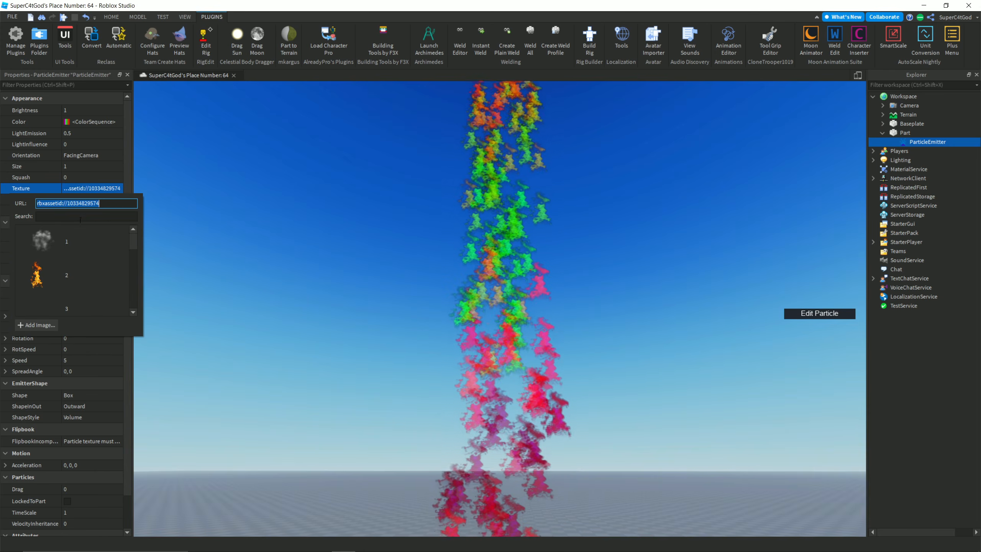
{"action": "right_click_drag", "start_coordinate": [226, 195], "coordinate": [226, 195]}
{"action": "key", "text": "ctrl+z"}
{"action": "key", "text": "ctrl+z"}
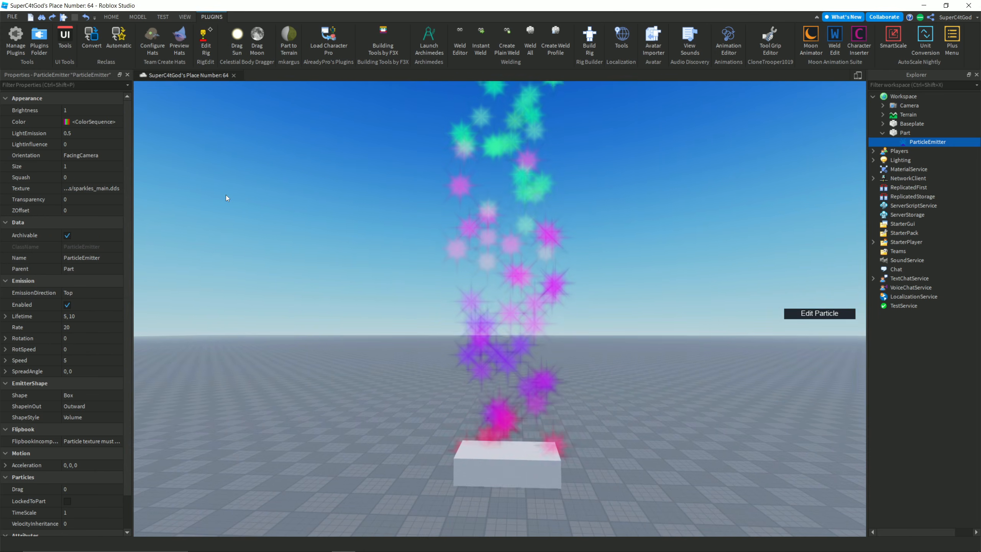
Step: Shape the emitter's Transparency over lifetime by adding a keypoint of value 1 early on and another at time 0.402
{"action": "scroll", "coordinate": [220, 197], "scroll_direction": "up", "scroll_amount": 2}
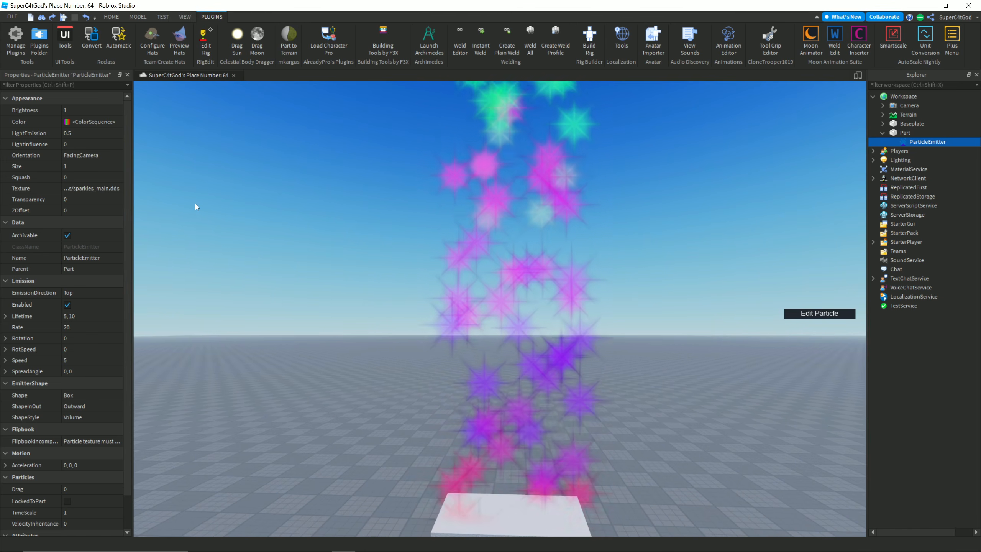
{"action": "right_click_drag", "start_coordinate": [239, 222], "coordinate": [239, 222]}
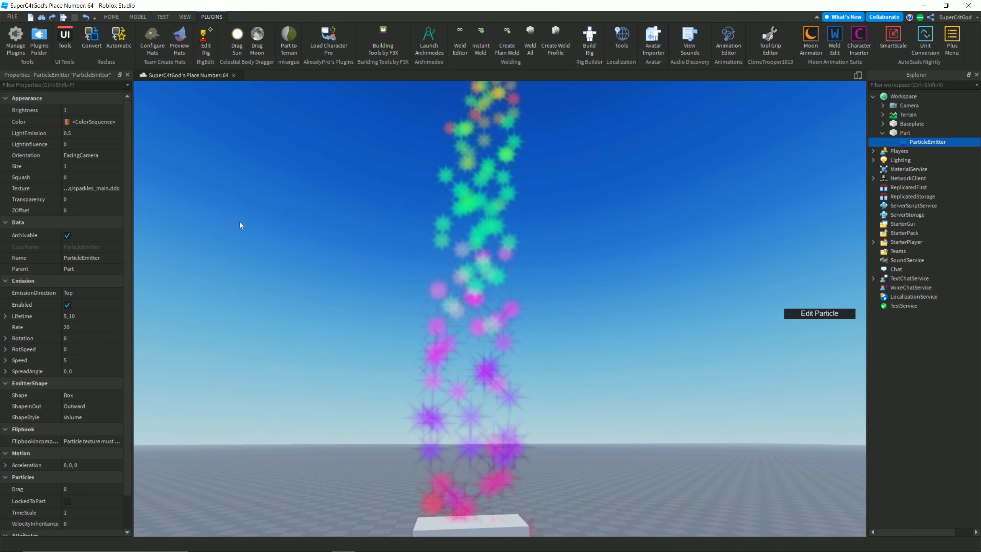
{"action": "left_click", "coordinate": [117, 199]}
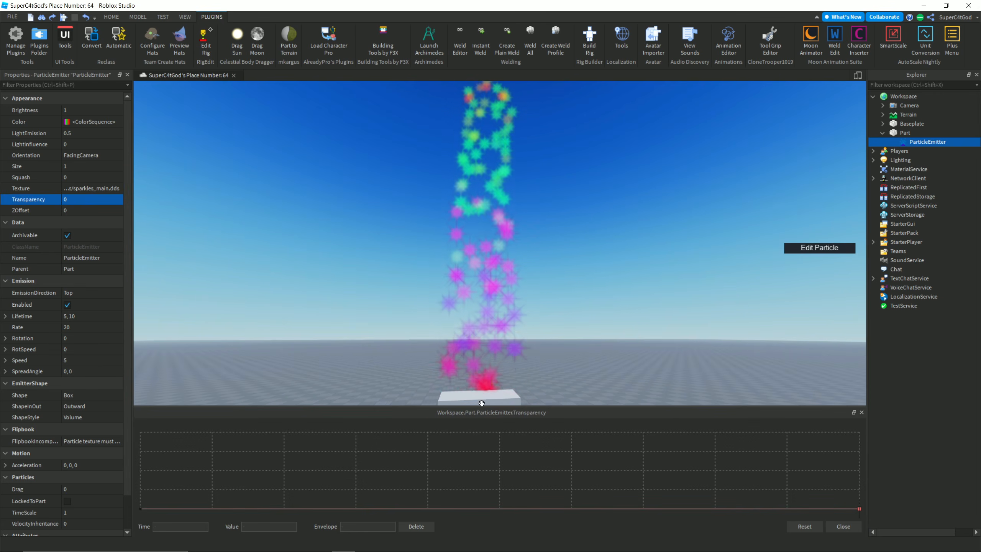
{"action": "left_click_drag", "start_coordinate": [294, 482], "coordinate": [245, 427]}
{"action": "left_click_drag", "start_coordinate": [325, 441], "coordinate": [338, 427]}
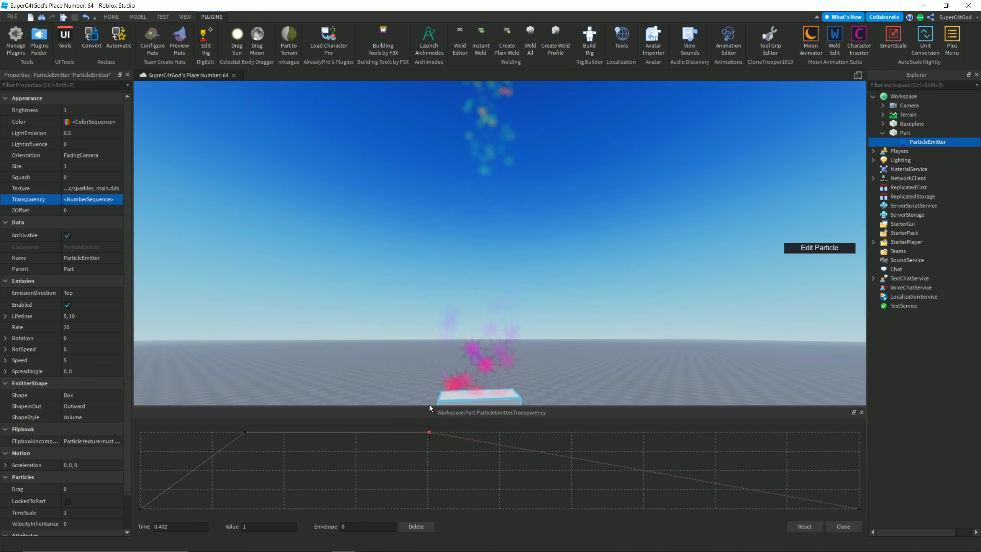
Step: Try a zigzag of extra keypoints in the particle emitter's Transparency curve, and reset the curve before closing its editor
{"action": "left_click_drag", "start_coordinate": [521, 449], "coordinate": [518, 462]}
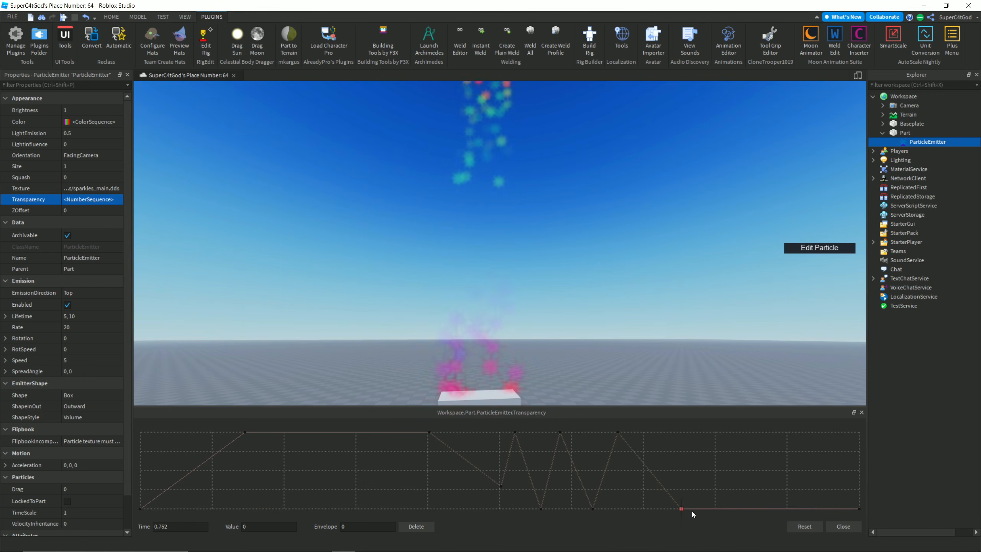
{"action": "right_click_drag", "start_coordinate": [704, 398], "coordinate": [653, 312]}
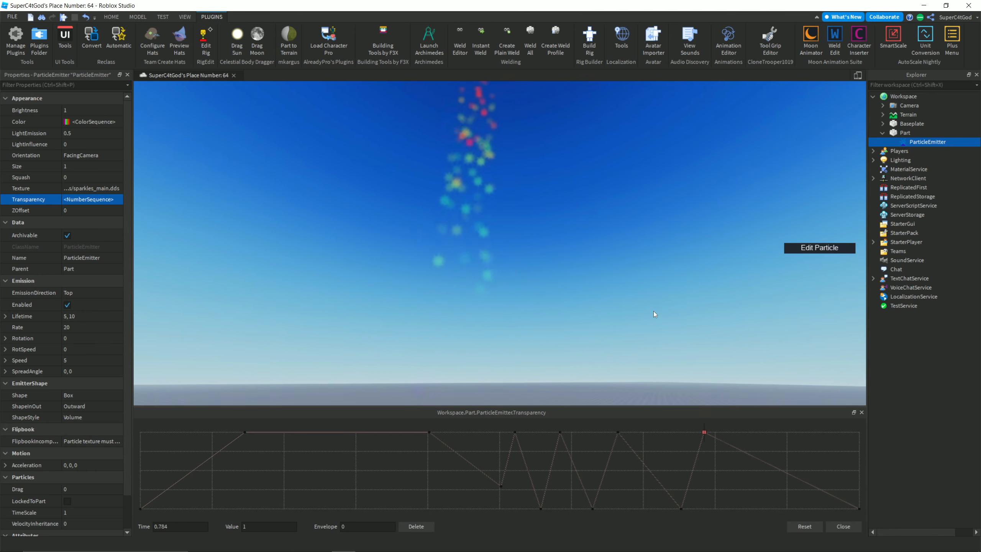
{"action": "left_click", "coordinate": [807, 526]}
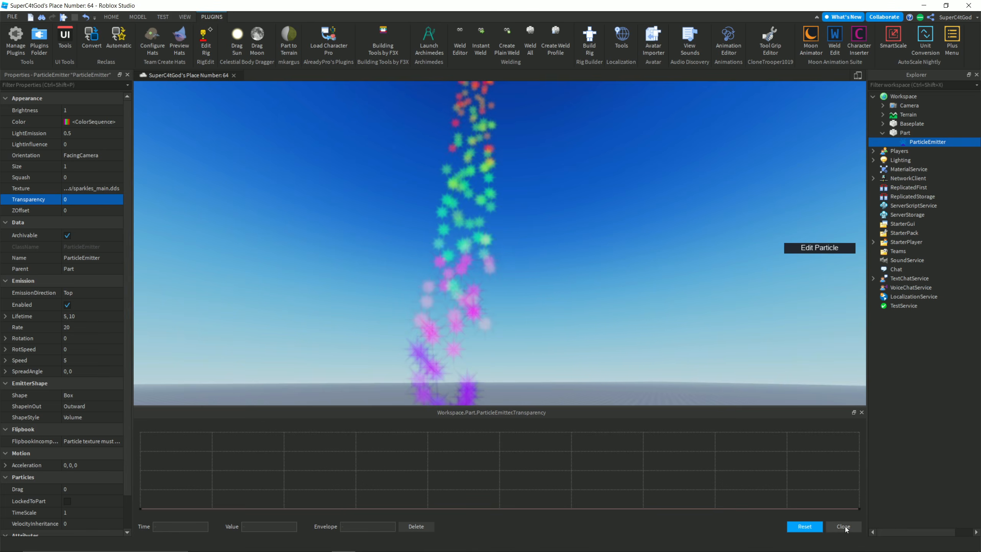
{"action": "left_click", "coordinate": [844, 526]}
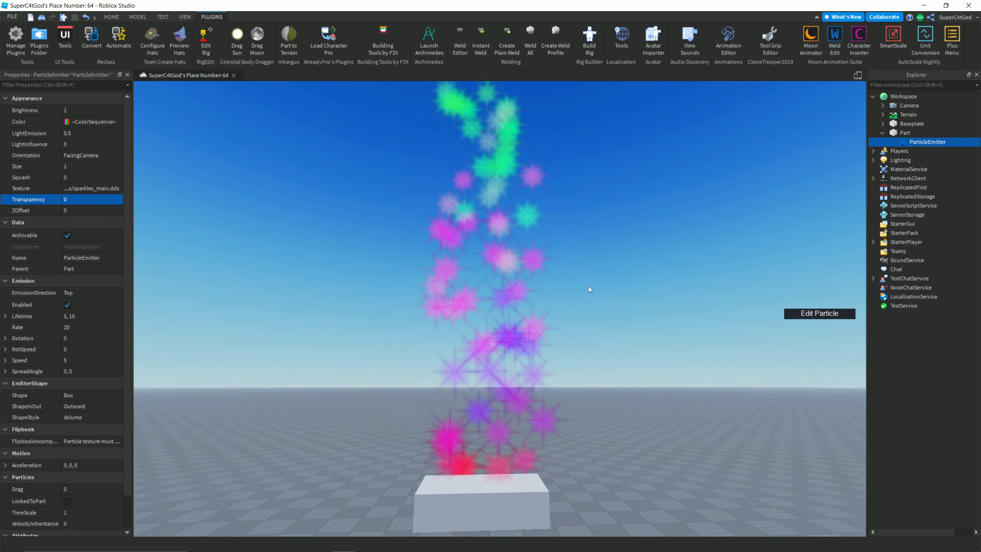
{"action": "key", "text": "s"}
{"action": "key", "text": "w"}
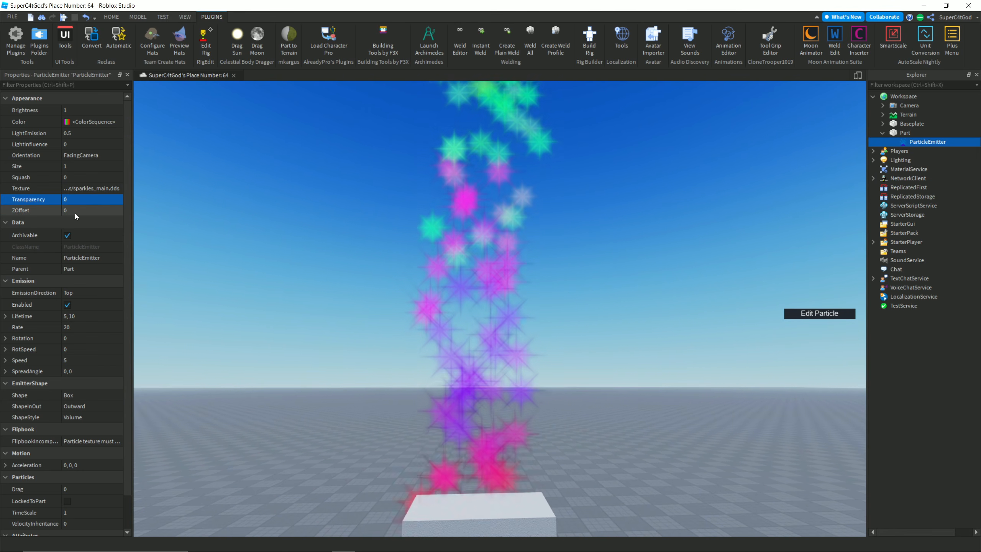
Step: Set the particle emitter's ZOffset to 3
{"action": "left_click", "coordinate": [75, 213]}
{"action": "right_click_drag", "start_coordinate": [213, 242], "coordinate": [213, 242]}
{"action": "key", "text": "w"}
{"action": "key", "text": "s"}
{"action": "left_click", "coordinate": [95, 209]}
{"action": "type", "text": "3"}
{"action": "key", "text": "Return"}
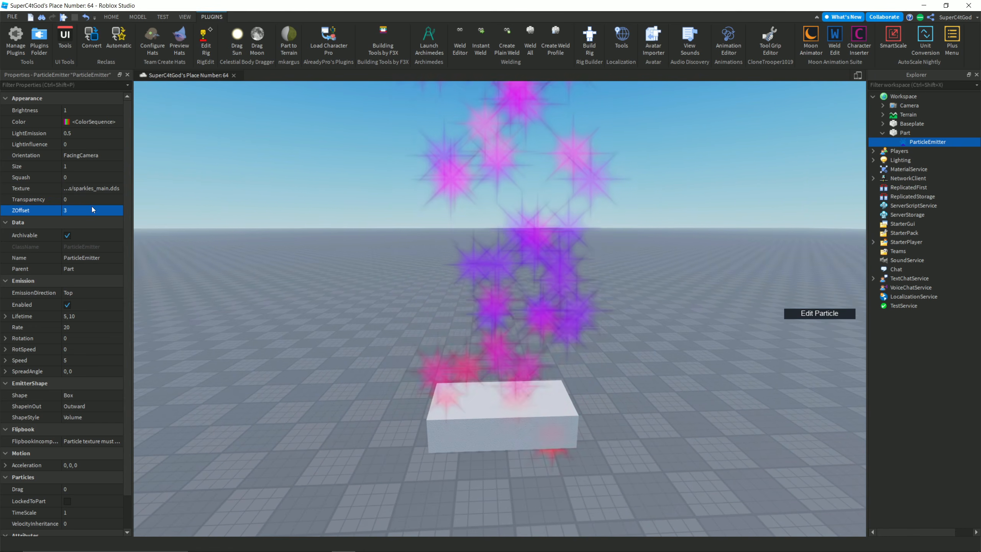
Step: Change the particle emitter's ZOffset to -3 and view the particles relative to the part
{"action": "right_click_drag", "start_coordinate": [312, 293], "coordinate": [313, 293]}
{"action": "left_click", "coordinate": [94, 212]}
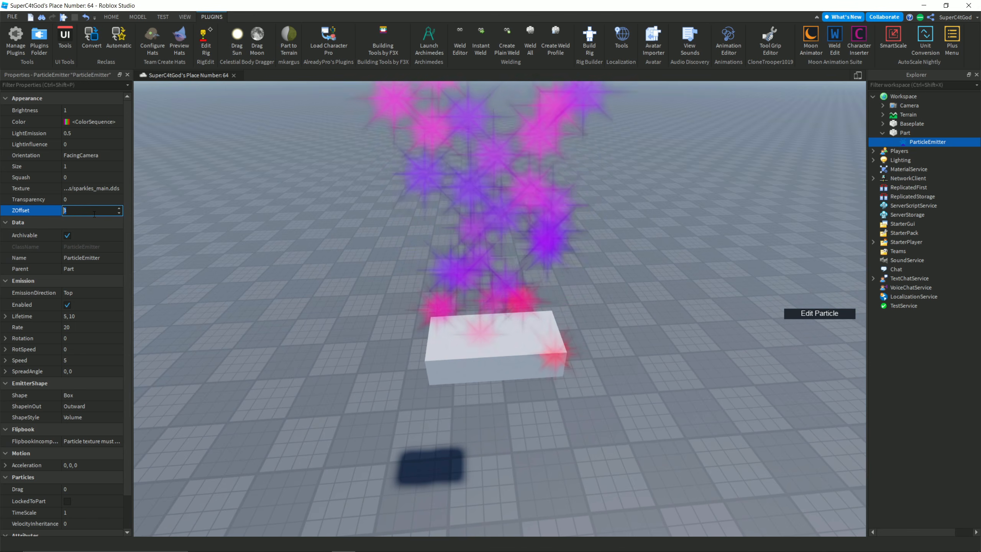
{"action": "type", "text": "-3"}
{"action": "key", "text": "Return"}
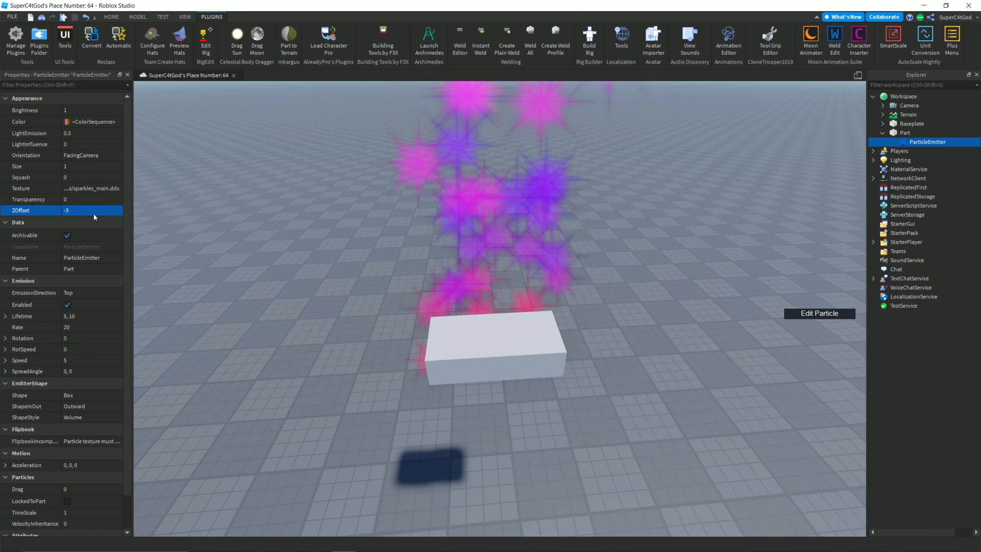
Step: Set the particle emitter's ZOffset to 10 and view the particles from above the part
{"action": "left_click", "coordinate": [95, 212]}
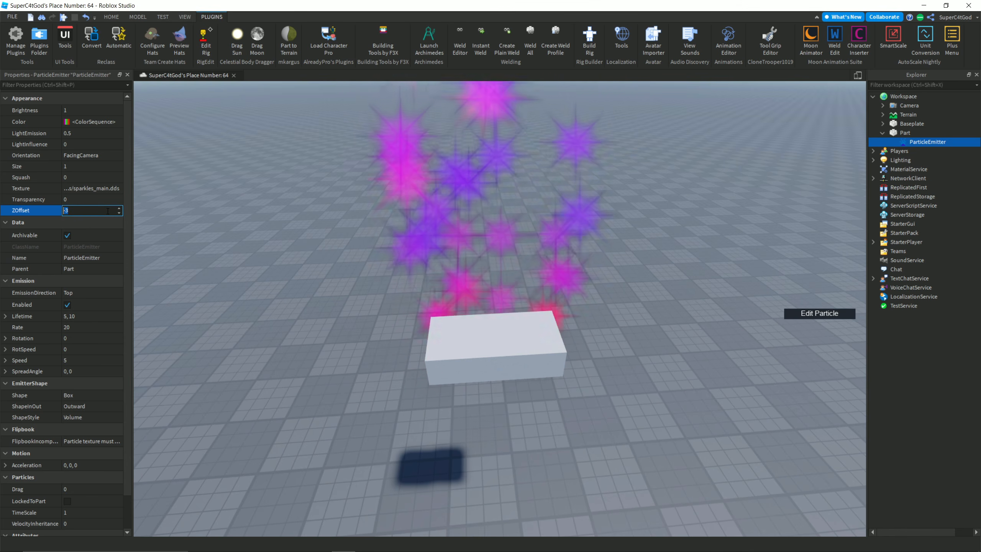
{"action": "type", "text": "10"}
{"action": "key", "text": "Return"}
{"action": "right_click_drag", "start_coordinate": [459, 242], "coordinate": [456, 245]}
{"action": "key", "text": "s"}
{"action": "key", "text": "w"}
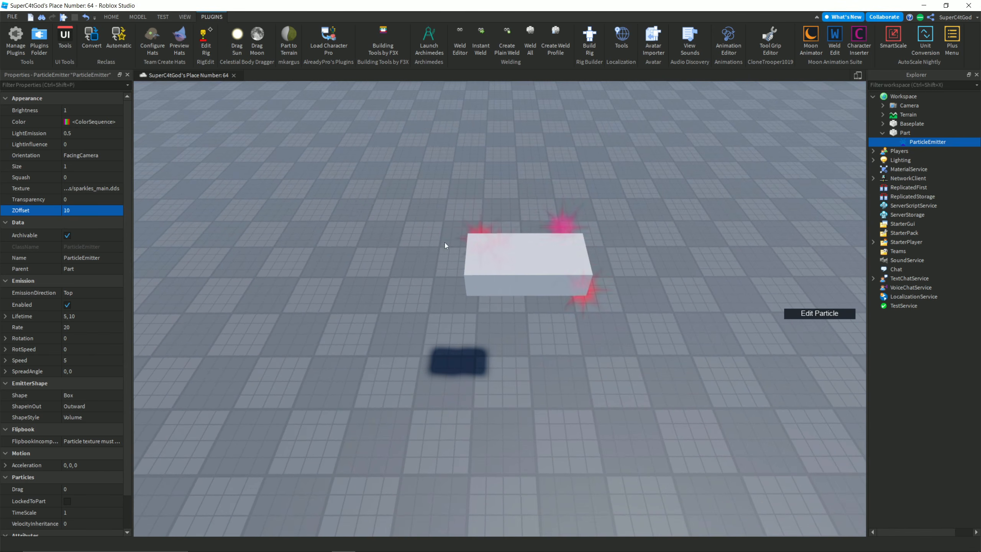
Step: Set the particle emitter's ZOffset to -10
{"action": "scroll", "coordinate": [457, 246], "scroll_direction": "down", "scroll_amount": 2}
{"action": "left_click", "coordinate": [105, 210]}
{"action": "type", "text": "-10"}
{"action": "key", "text": "Return"}
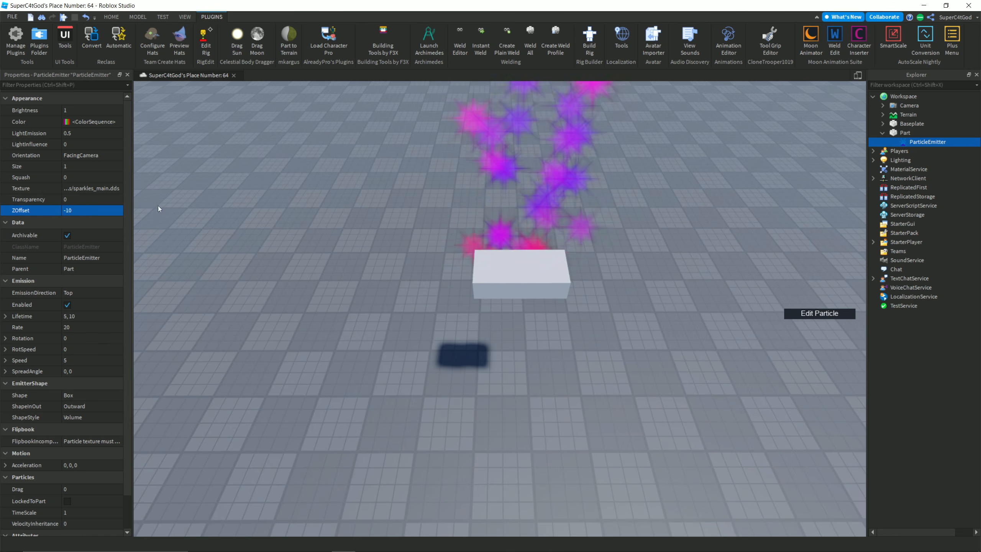
Step: Examine the particle column from near and far to compare how it renders relative to the part
{"action": "scroll", "coordinate": [311, 174], "scroll_direction": "down", "scroll_amount": 5}
{"action": "right_click_drag", "start_coordinate": [311, 174], "coordinate": [311, 175]}
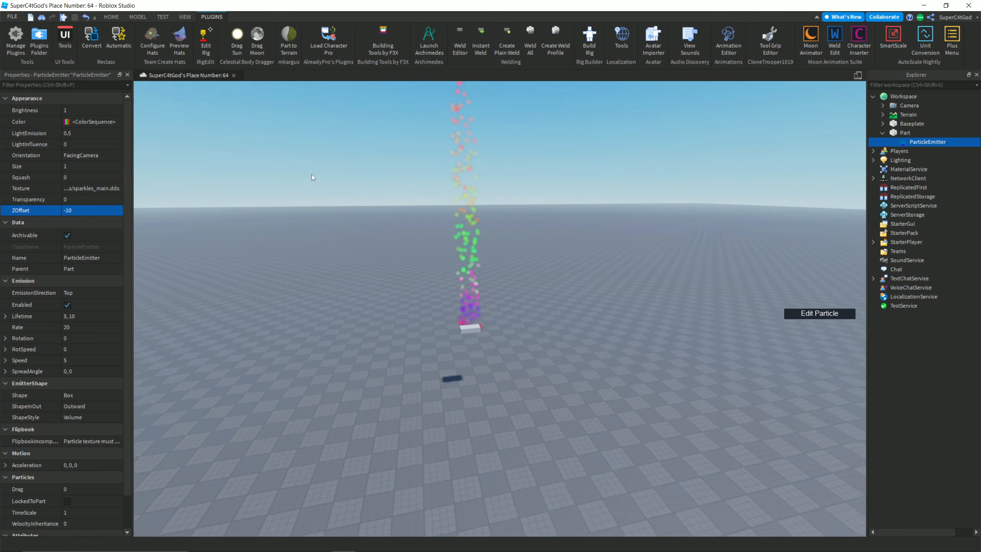
{"action": "scroll", "coordinate": [311, 177], "scroll_direction": "down", "scroll_amount": 5}
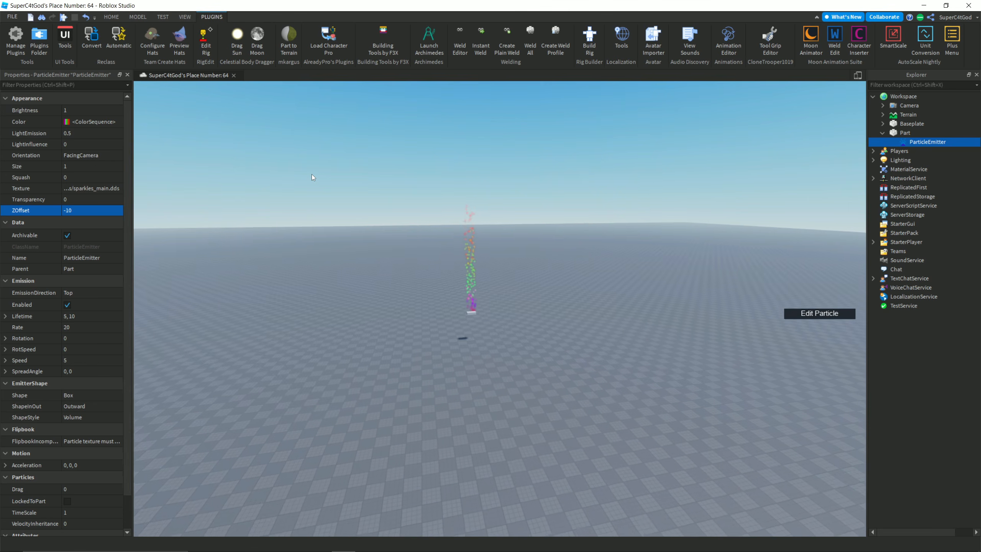
{"action": "scroll", "coordinate": [311, 175], "scroll_direction": "up", "scroll_amount": 5}
{"action": "right_click_drag", "start_coordinate": [381, 203], "coordinate": [382, 204]}
{"action": "scroll", "coordinate": [381, 203], "scroll_direction": "up", "scroll_amount": 5}
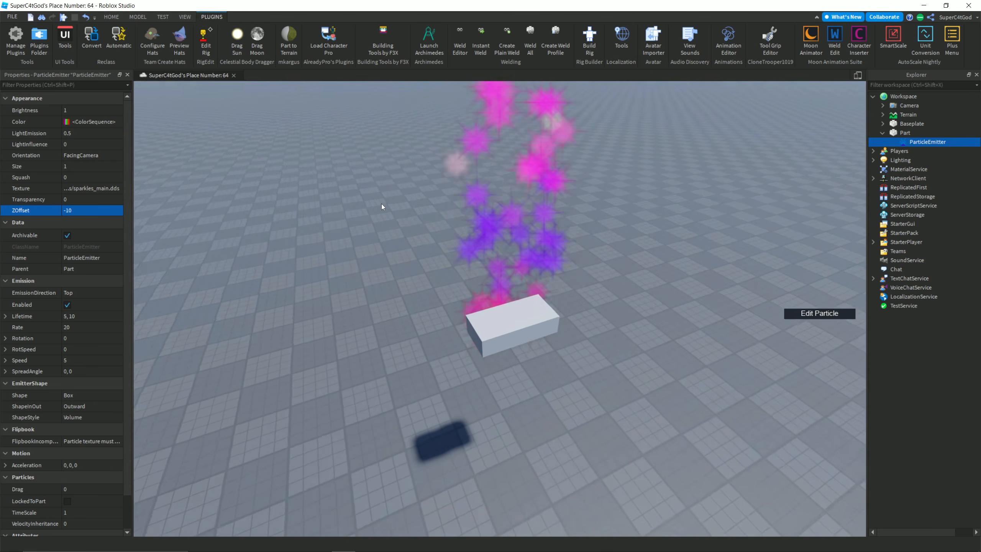
{"action": "scroll", "coordinate": [382, 204], "scroll_direction": "up", "scroll_amount": 5}
{"action": "scroll", "coordinate": [381, 203], "scroll_direction": "down", "scroll_amount": 3}
{"action": "scroll", "coordinate": [381, 204], "scroll_direction": "down", "scroll_amount": 3}
{"action": "scroll", "coordinate": [381, 203], "scroll_direction": "down", "scroll_amount": 5}
Step: Try placing the part directly on the baseplate, and deselect it to view the offset particles around it
{"action": "left_click", "coordinate": [499, 220]}
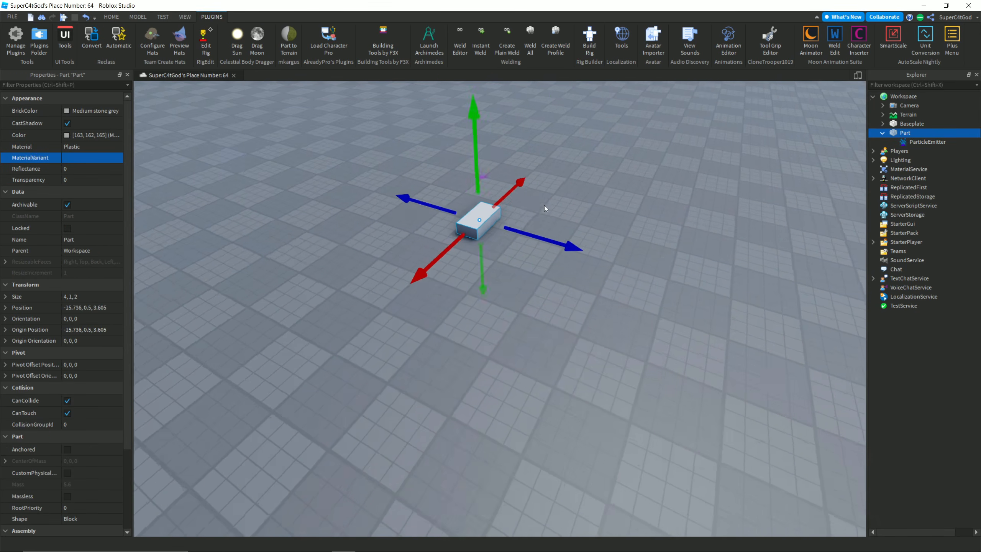
{"action": "right_click_drag", "start_coordinate": [544, 205], "coordinate": [544, 205]}
{"action": "scroll", "coordinate": [593, 248], "scroll_direction": "up", "scroll_amount": 4}
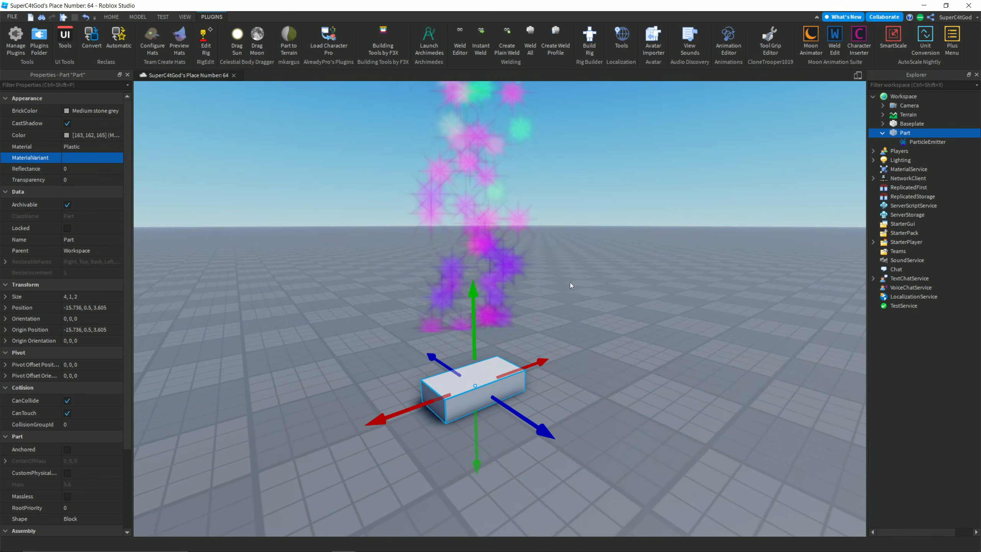
{"action": "left_click", "coordinate": [570, 285]}
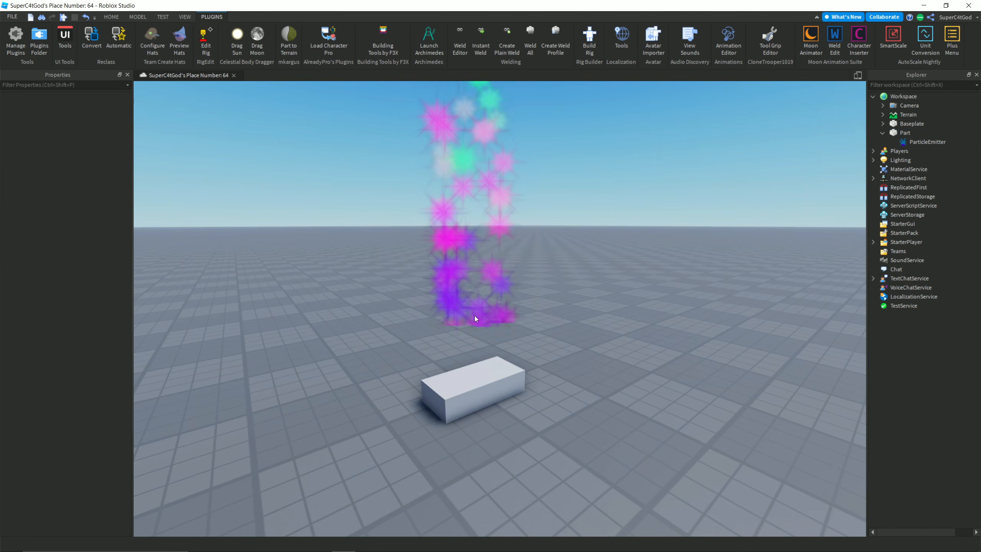
{"action": "right_click_drag", "start_coordinate": [477, 319], "coordinate": [477, 319]}
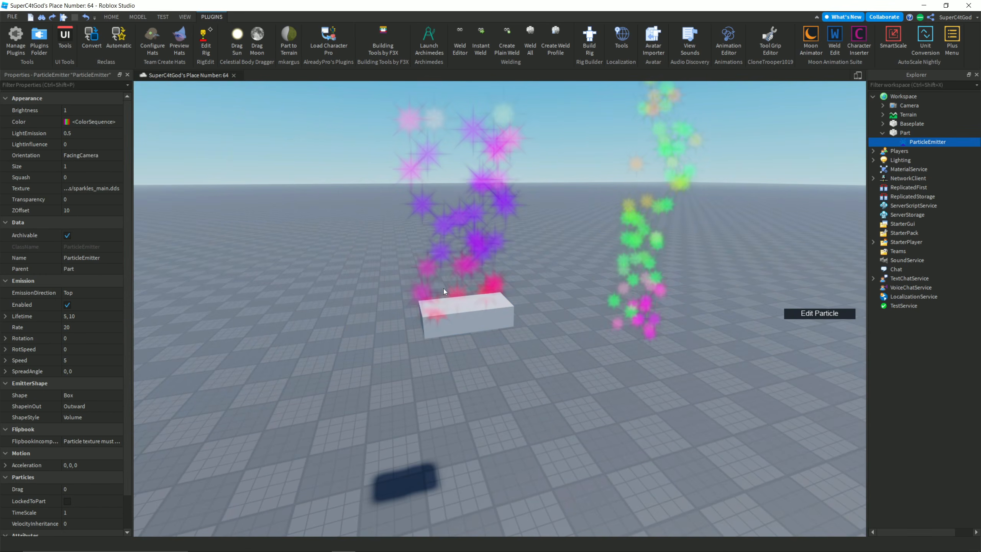
Step: Set the particle emitter's ZOffset back to 0 and view the particles up close
{"action": "left_click", "coordinate": [113, 210]}
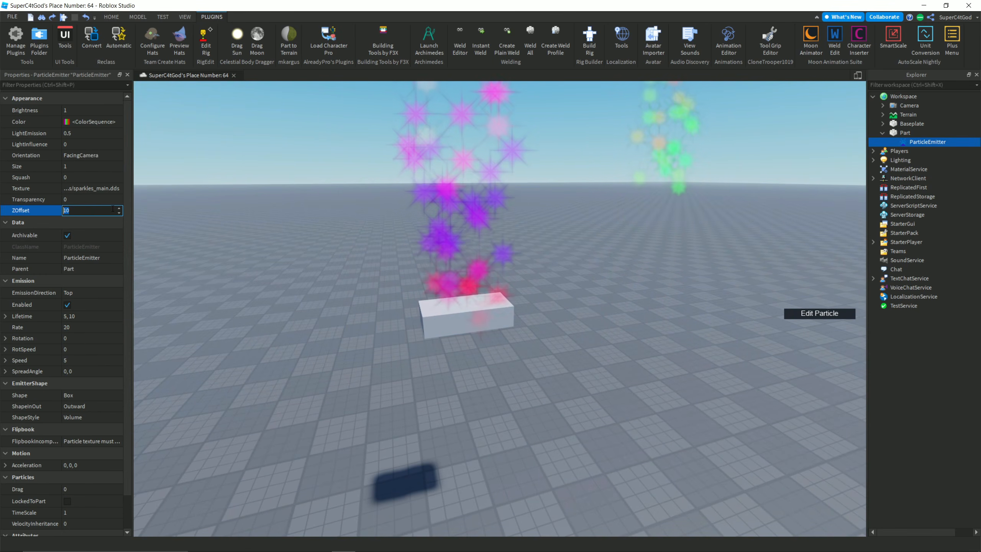
{"action": "type", "text": "0"}
{"action": "key", "text": "Return"}
{"action": "right_click_drag", "start_coordinate": [207, 195], "coordinate": [207, 195]}
{"action": "key", "text": "w"}
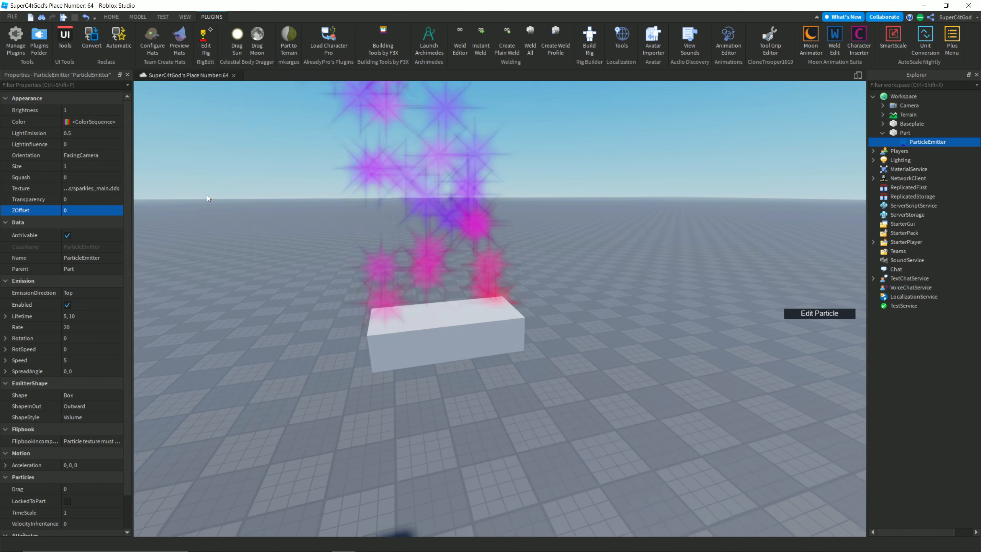
{"action": "key", "text": "s"}
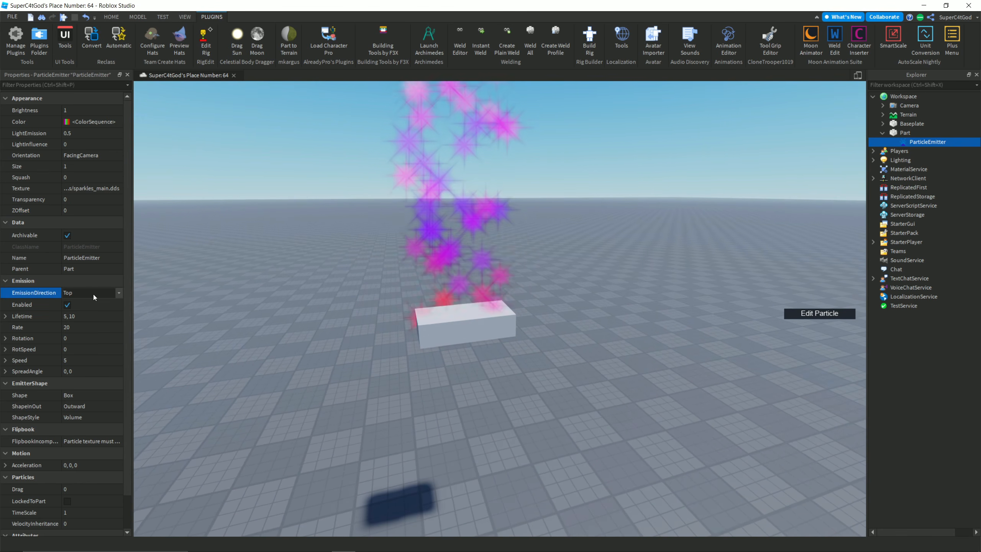
Step: Try Back and another option as the emitter's EmissionDirection, and undo both changes
{"action": "left_click", "coordinate": [94, 294]}
{"action": "left_click", "coordinate": [82, 319]}
{"action": "right_click_drag", "start_coordinate": [296, 281], "coordinate": [301, 283]}
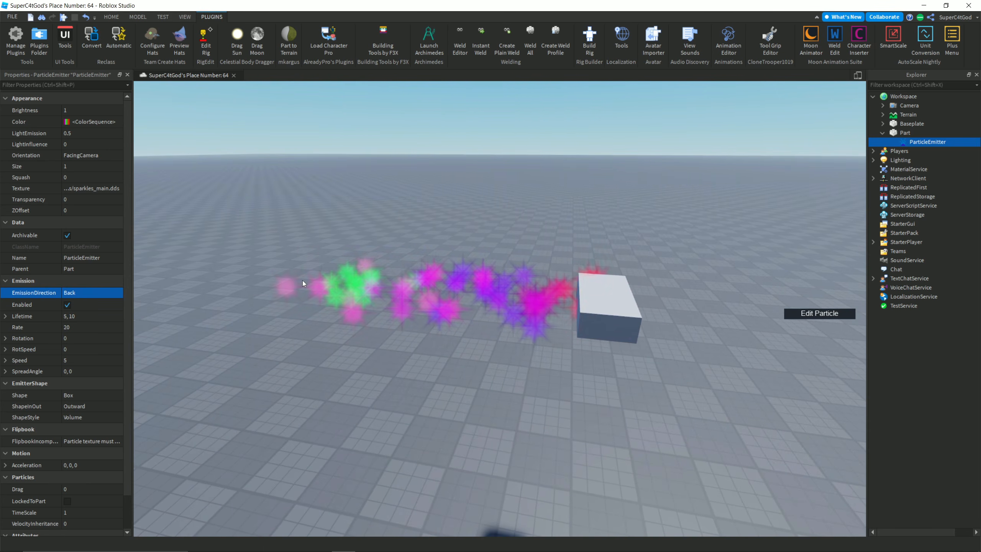
{"action": "left_click", "coordinate": [73, 293]}
{"action": "left_click", "coordinate": [78, 308]}
{"action": "right_click_drag", "start_coordinate": [246, 290], "coordinate": [295, 287]}
{"action": "key", "text": "ctrl+z"}
{"action": "key", "text": "ctrl+z"}
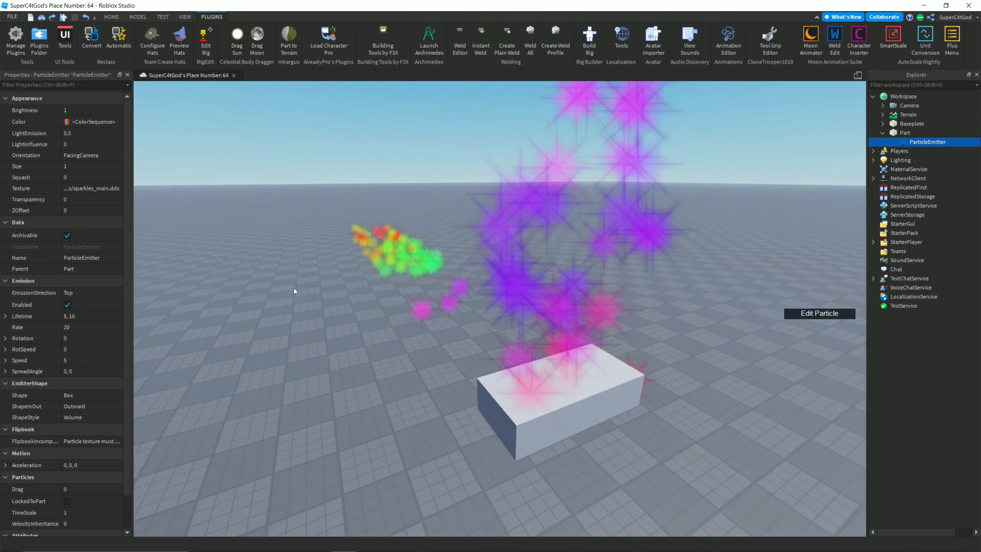
Step: Turn the particle emitter's Enabled property off and on again
{"action": "scroll", "coordinate": [296, 287], "scroll_direction": "down", "scroll_amount": 3}
{"action": "left_click", "coordinate": [67, 305]}
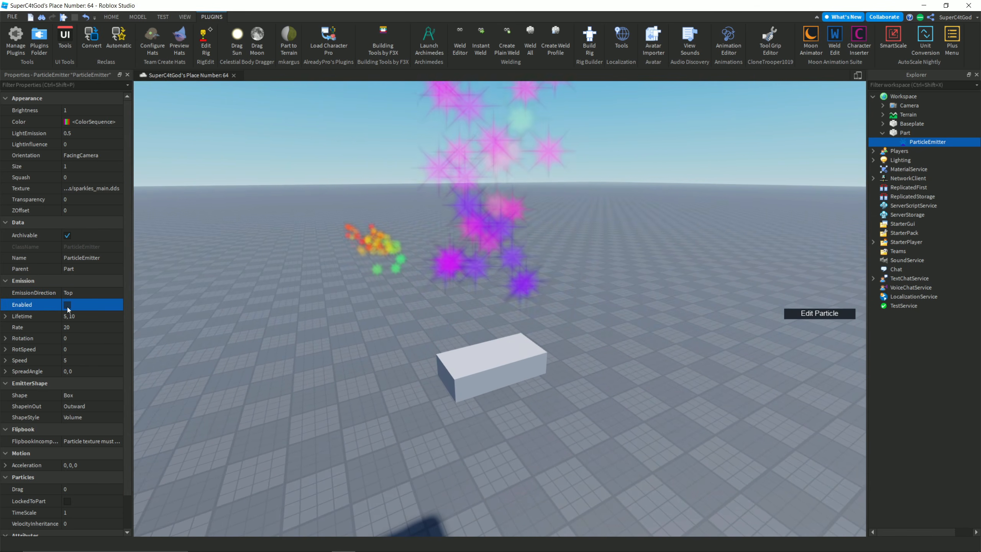
{"action": "left_click", "coordinate": [68, 305]}
{"action": "right_click_drag", "start_coordinate": [279, 279], "coordinate": [293, 277]}
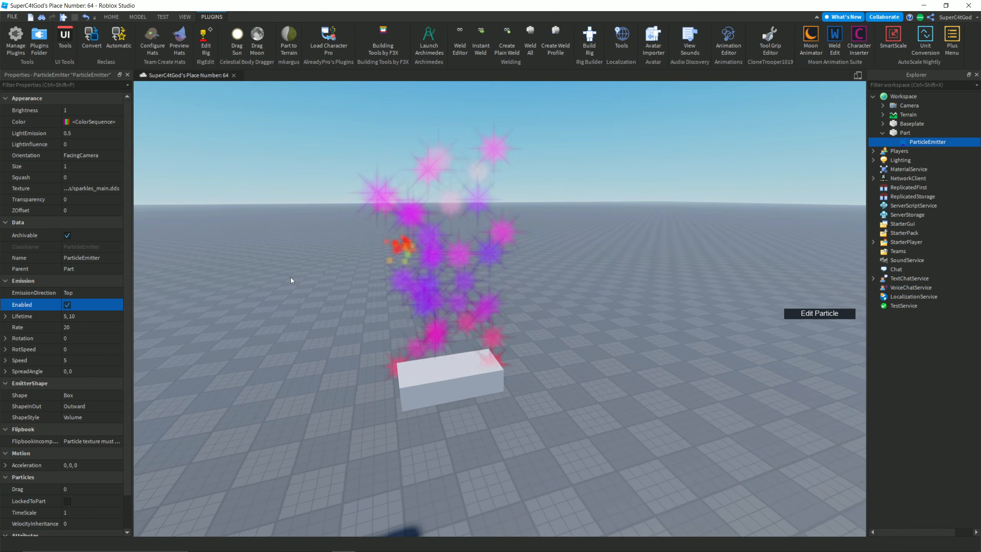
Step: Set the particle emitter's Lifetime to 0.1 and view the short-lived particles
{"action": "left_click", "coordinate": [111, 318]}
{"action": "right_click_drag", "start_coordinate": [186, 308], "coordinate": [186, 309]}
{"action": "left_click", "coordinate": [116, 320]}
{"action": "type", "text": "0.1"}
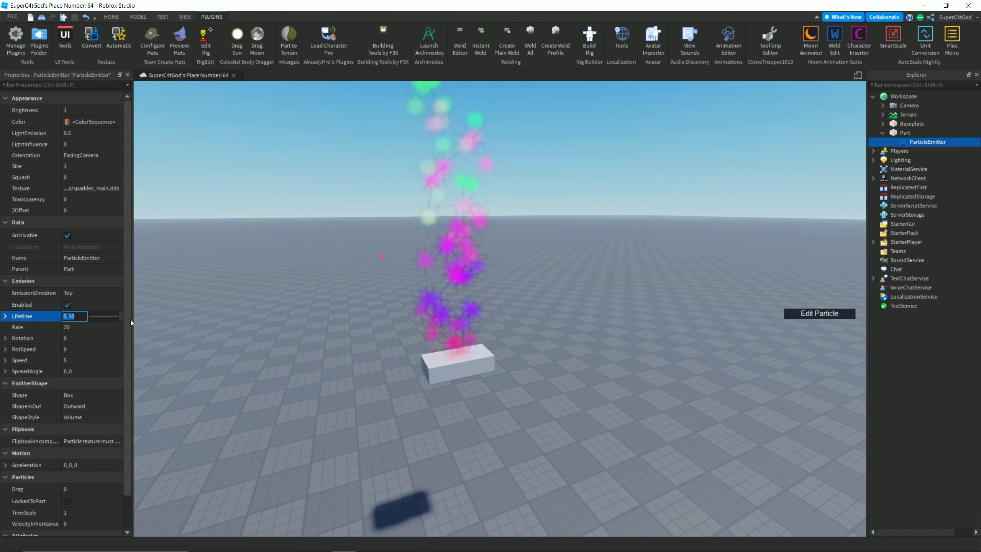
{"action": "key", "text": "Return"}
{"action": "right_click_drag", "start_coordinate": [285, 300], "coordinate": [284, 300]}
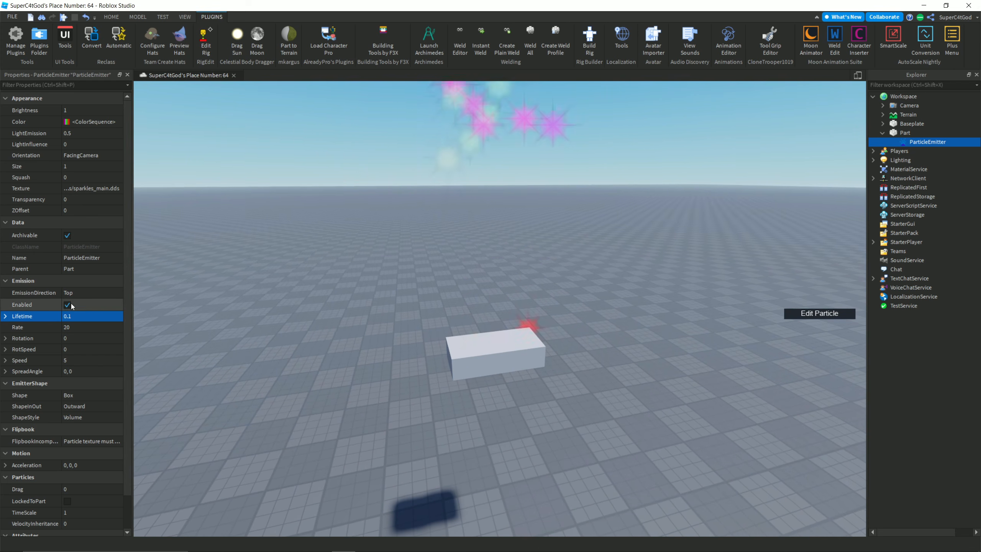
Step: Set the particle emitter's Lifetime to 10
{"action": "type", "text": "10"}
{"action": "key", "text": "Return"}
{"action": "right_click_drag", "start_coordinate": [158, 284], "coordinate": [158, 284]}
Step: Give the particle emitter a Lifetime range of 1, 1.5 and view the particles
{"action": "left_click", "coordinate": [72, 317]}
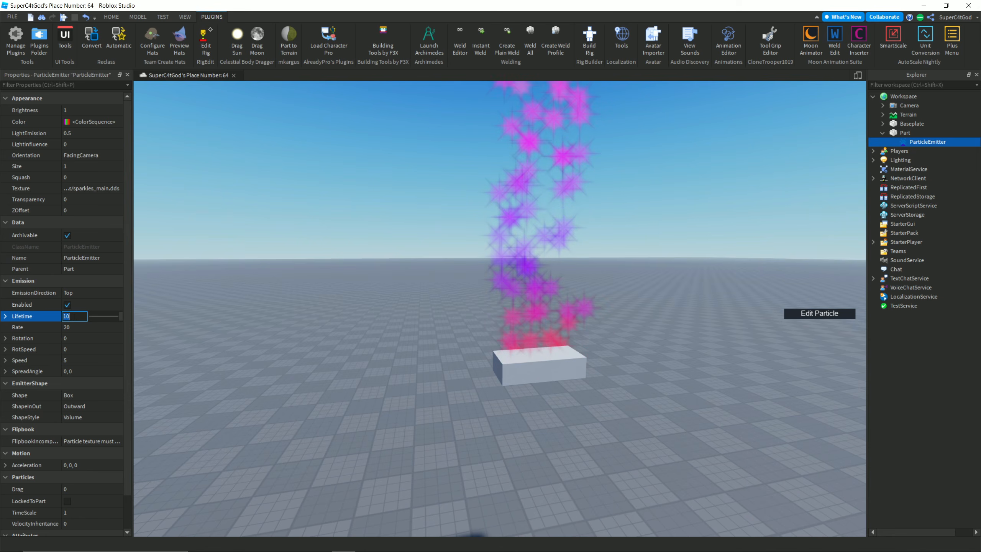
{"action": "type", "text": "1, 1.5"}
{"action": "key", "text": "Return"}
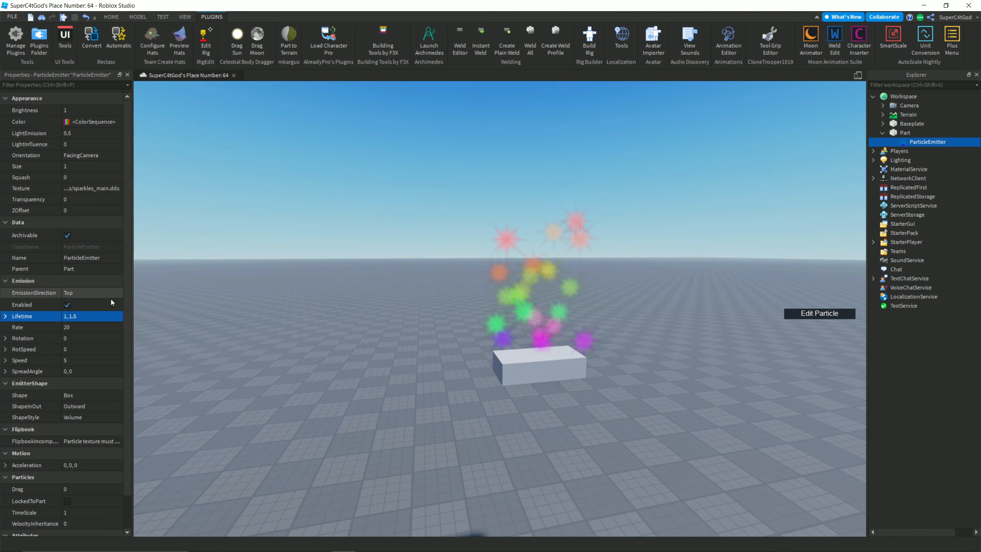
{"action": "right_click_drag", "start_coordinate": [388, 281], "coordinate": [387, 282]}
{"action": "key", "text": "w"}
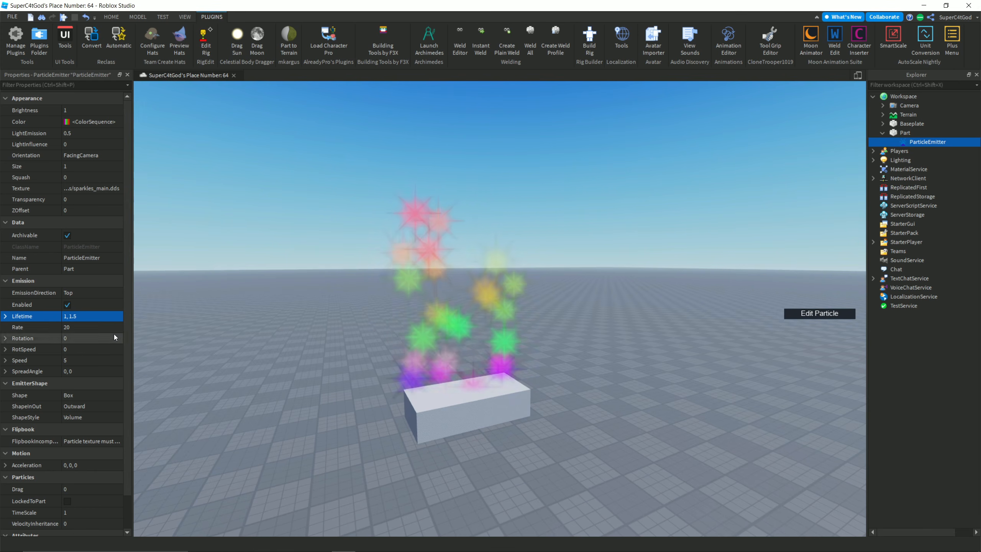
Step: Try a Rate of 500 and a Rate of 1 on the particle emitter
{"action": "left_click", "coordinate": [104, 328]}
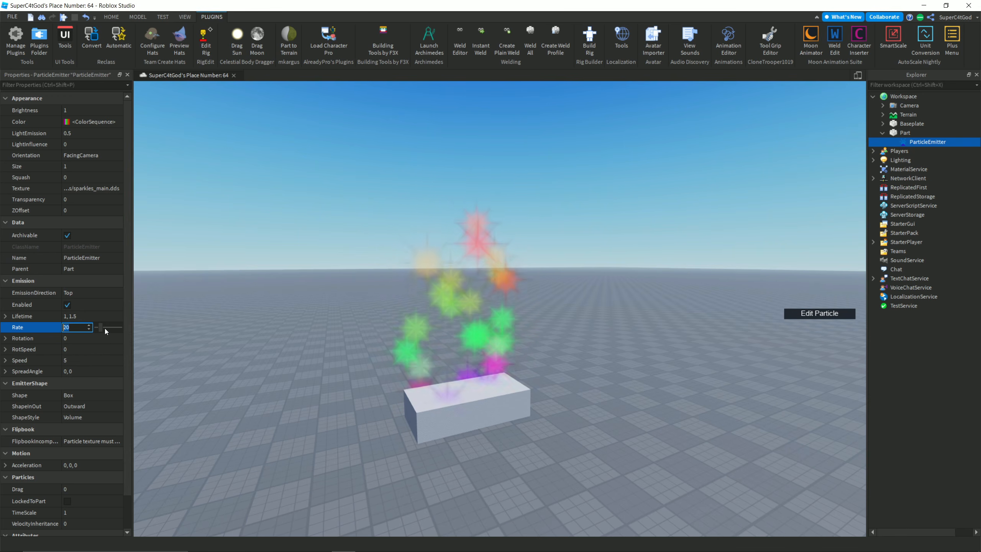
{"action": "type", "text": "500"}
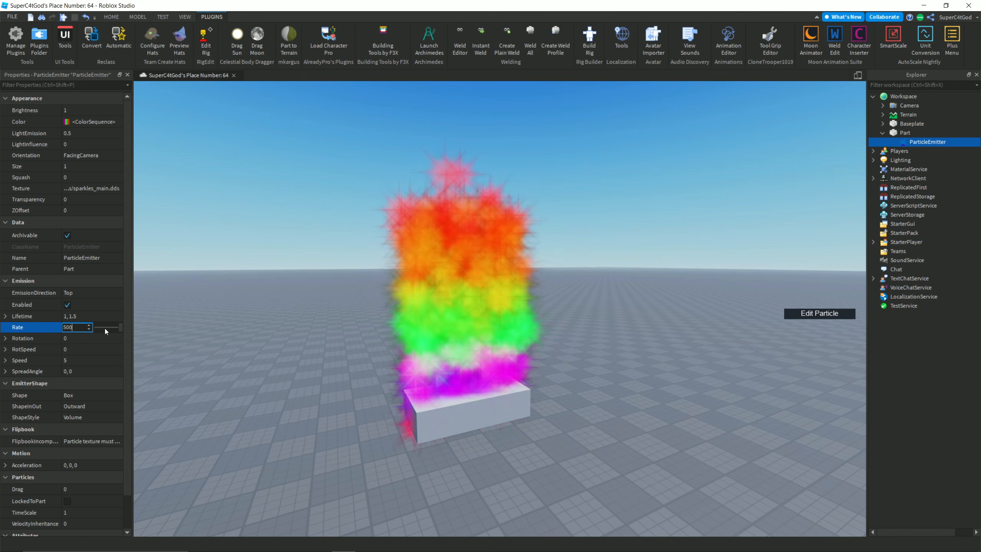
{"action": "key", "text": "BackSpace"}
{"action": "key", "text": "BackSpace"}
{"action": "key", "text": "BackSpace"}
{"action": "type", "text": "1"}
{"action": "key", "text": "Return"}
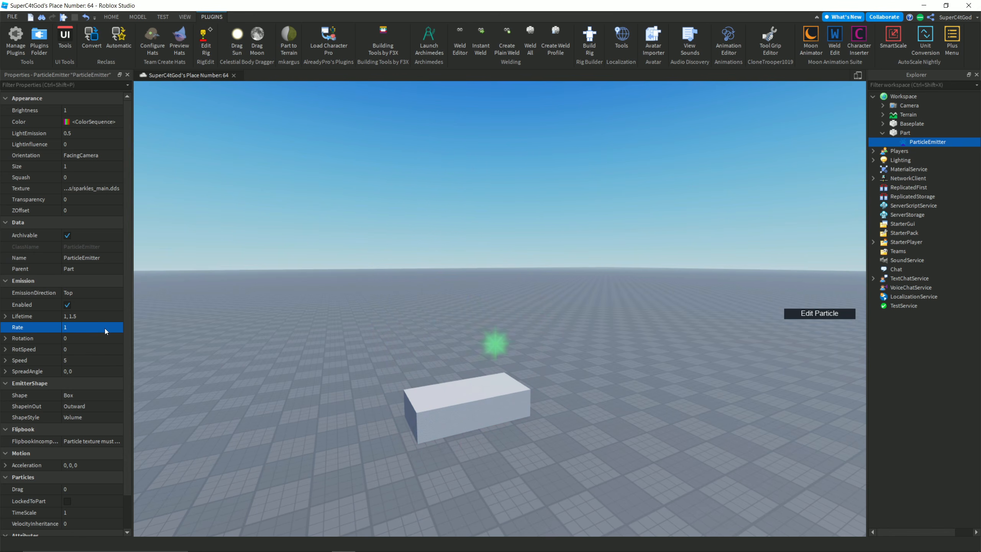
Step: Set the particle emitter's Rate to 40
{"action": "left_click", "coordinate": [104, 328]}
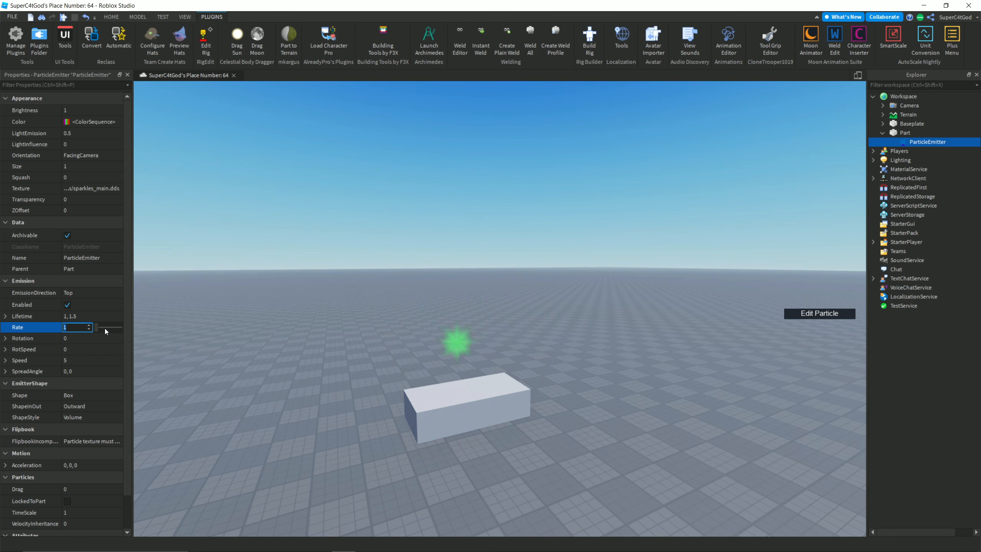
{"action": "type", "text": "40"}
{"action": "key", "text": "Return"}
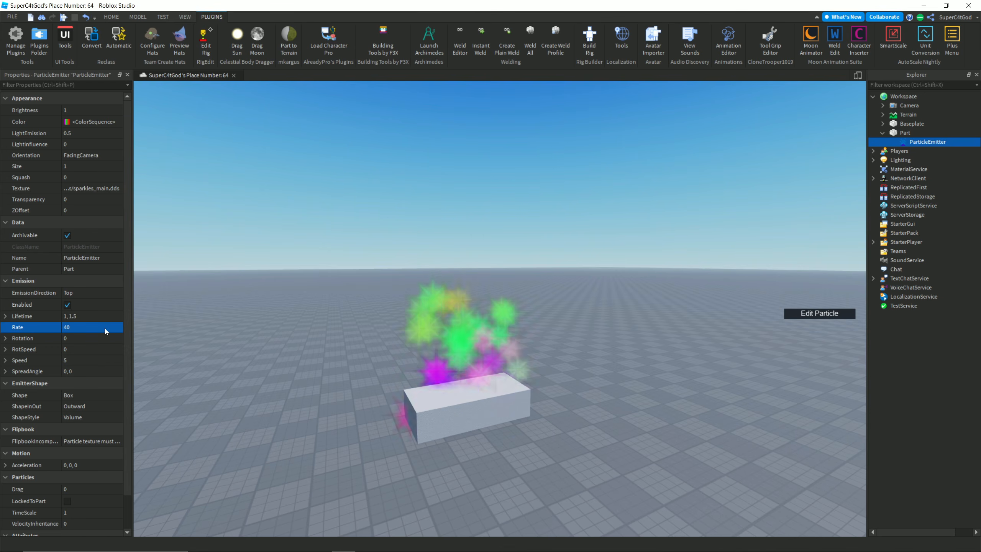
Step: Set the particle emitter's Lifetime range to 2, 4 and view the taller particle column
{"action": "right_click_drag", "start_coordinate": [328, 251], "coordinate": [324, 249]}
{"action": "key", "text": "s"}
{"action": "key", "text": "w"}
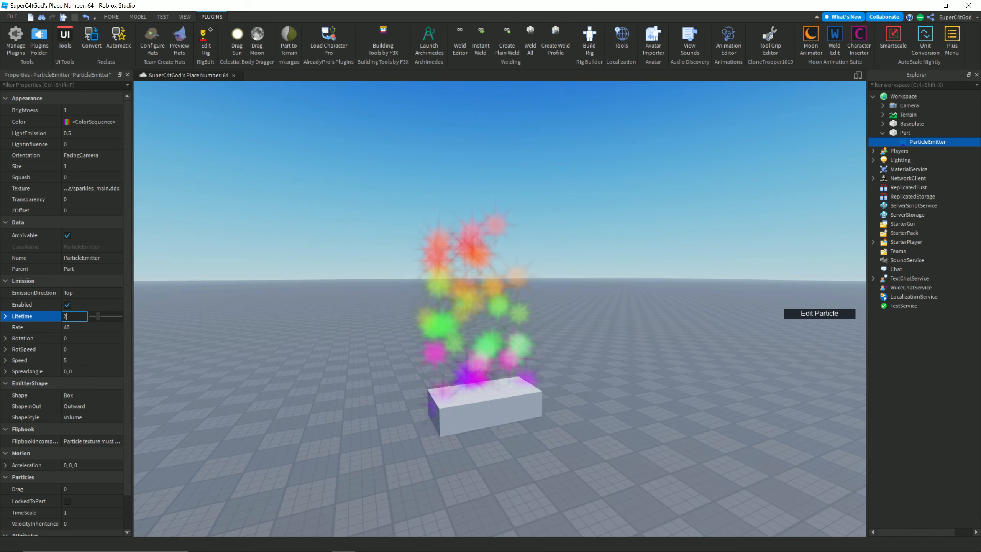
{"action": "key", "text": "s"}
{"action": "right_click_drag", "start_coordinate": [188, 297], "coordinate": [186, 299]}
{"action": "key", "text": "d"}
{"action": "key", "text": "w"}
{"action": "right_click_drag", "start_coordinate": [497, 239], "coordinate": [496, 237]}
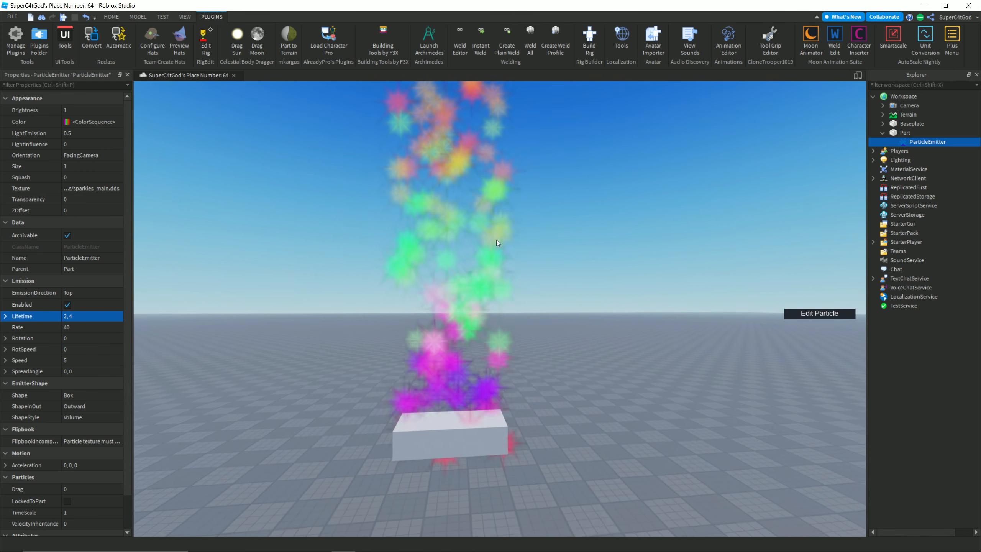
{"action": "key", "text": "s"}
Step: Set the particle emitter's Rotation to 40
{"action": "left_click", "coordinate": [94, 337]}
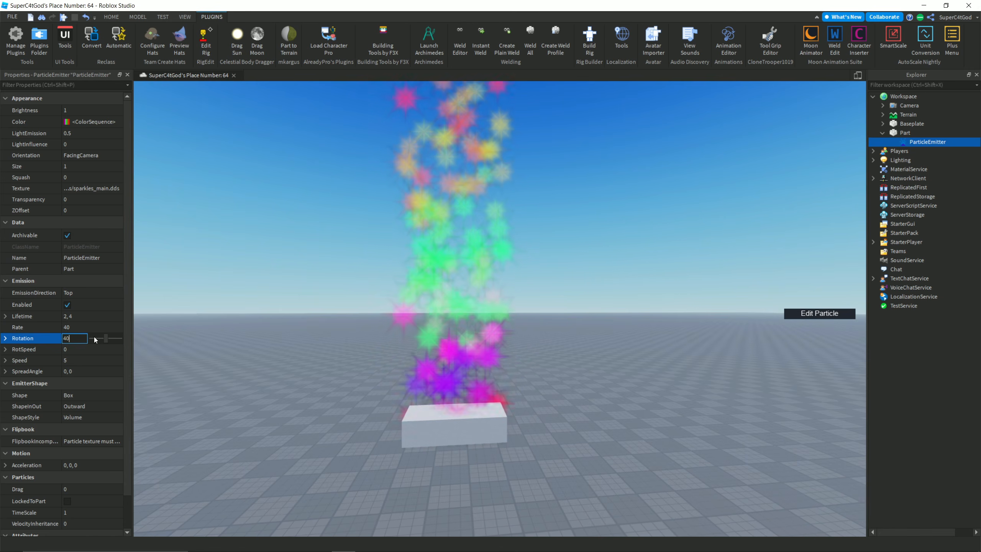
{"action": "type", "text": "40"}
{"action": "key", "text": "Return"}
{"action": "left_click", "coordinate": [83, 193]}
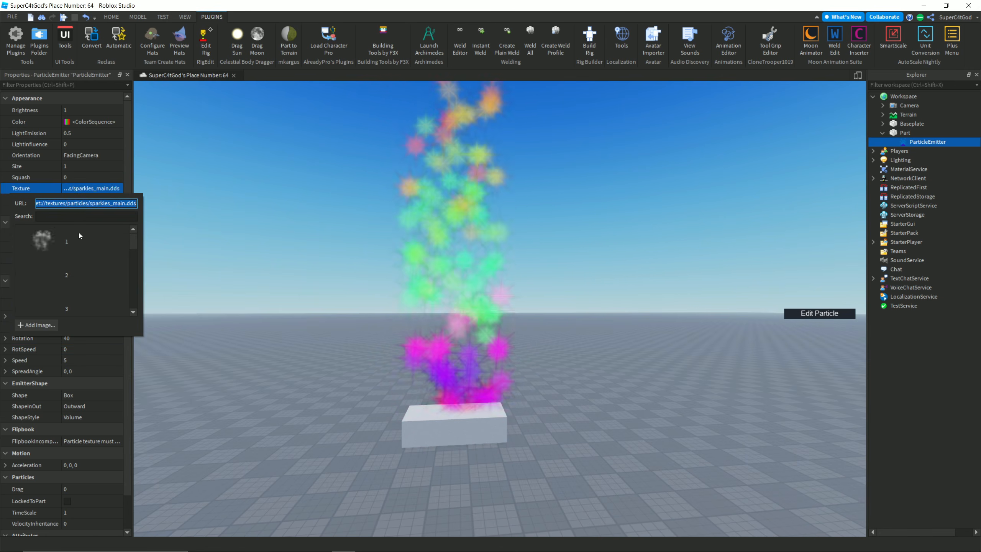
{"action": "left_click", "coordinate": [77, 268]}
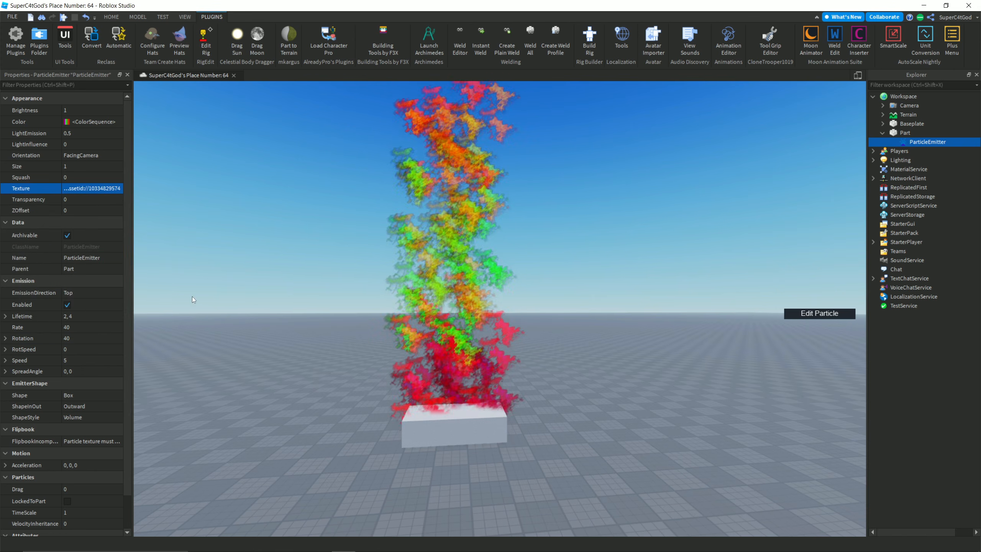
{"action": "left_click", "coordinate": [103, 191]}
{"action": "scroll", "coordinate": [79, 259], "scroll_direction": "down", "scroll_amount": 3}
{"action": "left_click", "coordinate": [79, 258]}
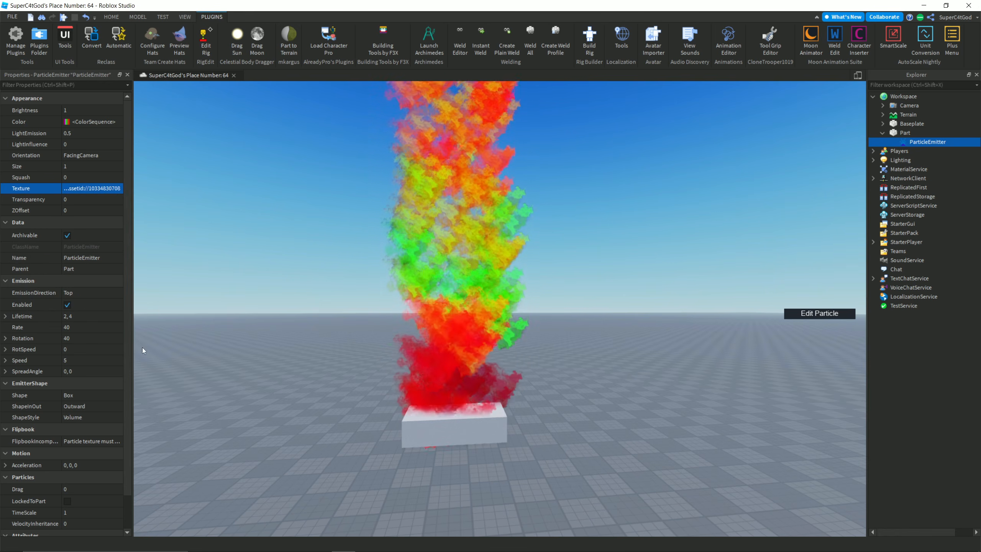
Step: Try a Rotation of 0 and then -40 on the particle emitter
{"action": "left_click", "coordinate": [83, 336]}
{"action": "type", "text": "0"}
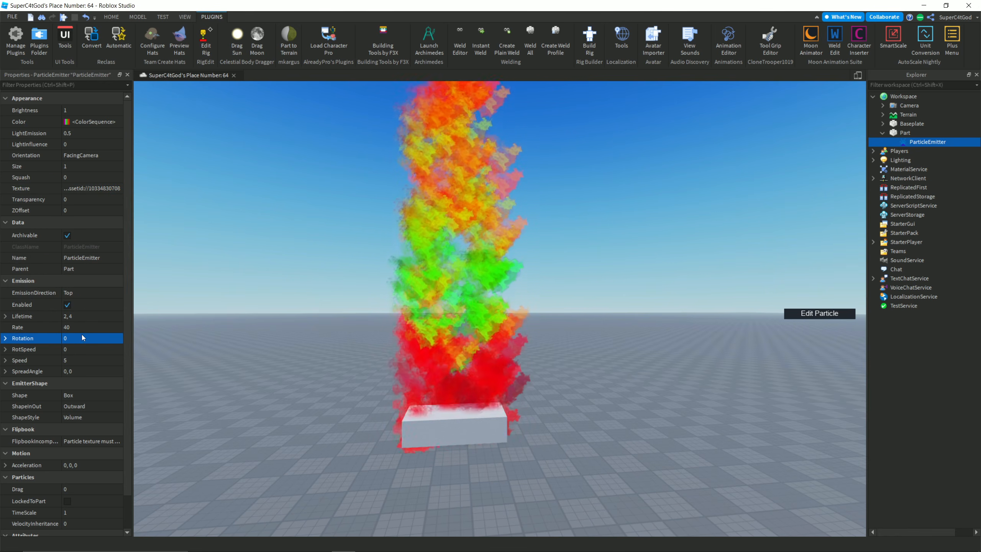
{"action": "type", "text": "-40"}
{"action": "key", "text": "Return"}
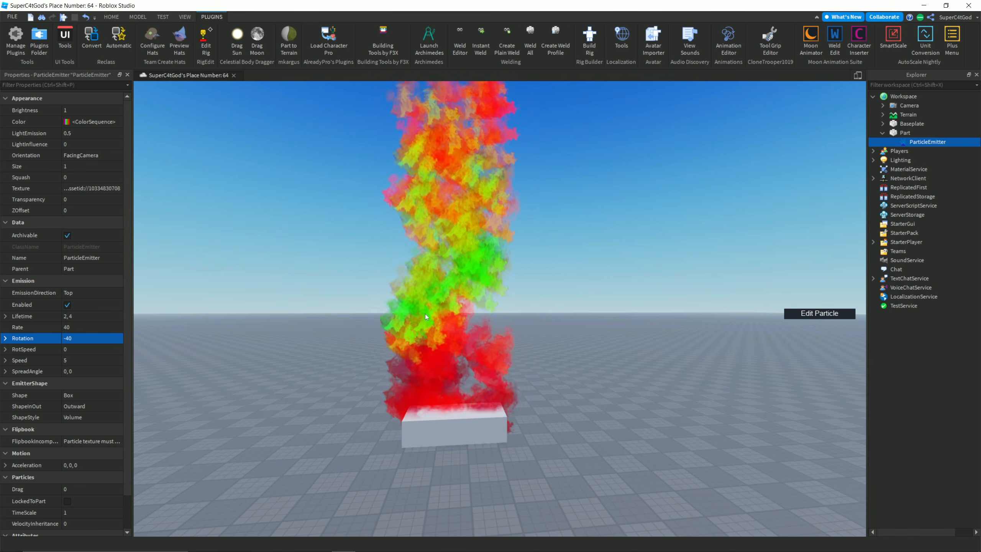
Step: Try a Rotation range of -180, 180 on the particle emitter and view the particles
{"action": "left_click", "coordinate": [91, 337]}
{"action": "type", "text": "180,-1"}
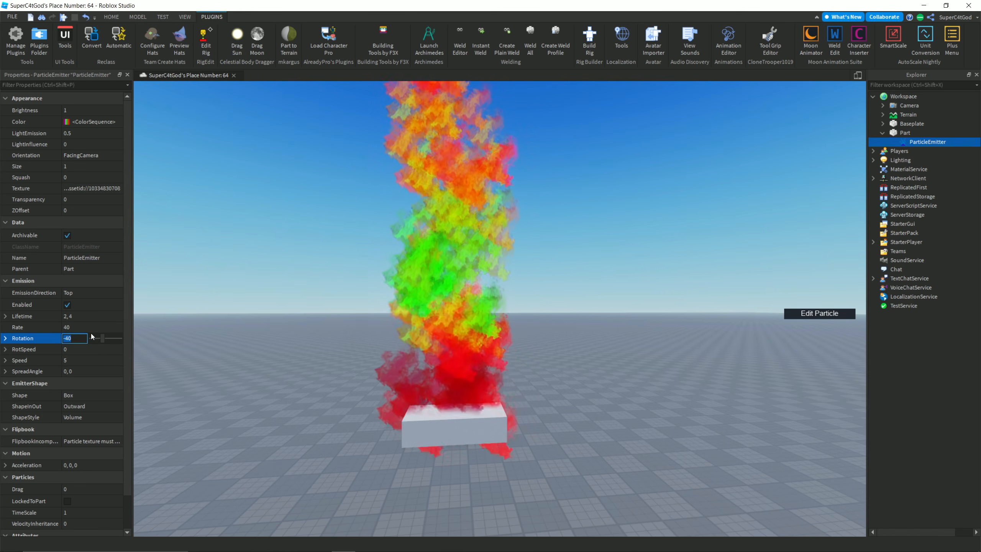
{"action": "type", "text": "80"}
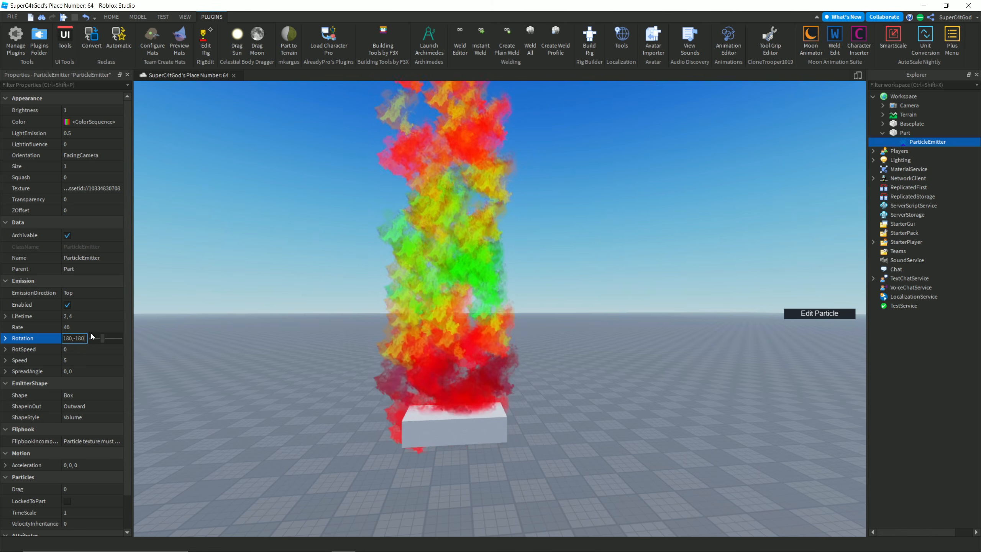
{"action": "key", "text": "Return"}
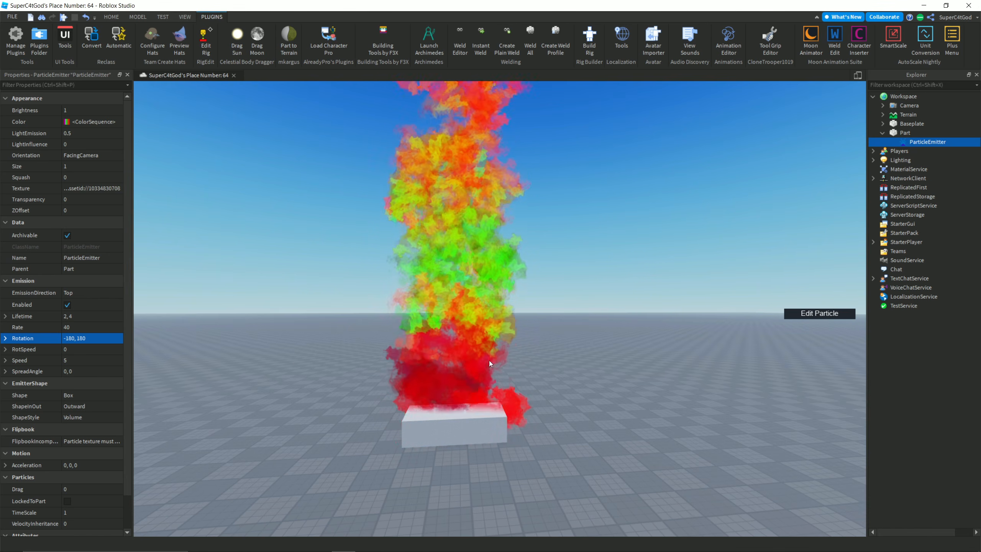
{"action": "right_click_drag", "start_coordinate": [504, 272], "coordinate": [504, 274]}
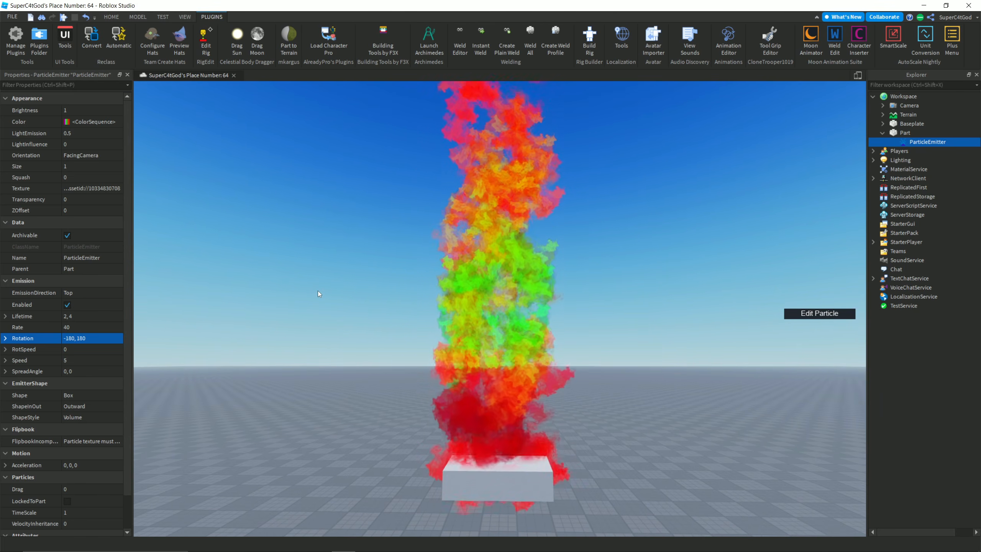
Step: Reset the particle emitter's Rotation to 0, try a range of -30, 30 and view the particles
{"action": "left_click", "coordinate": [101, 339]}
{"action": "type", "text": "0"}
{"action": "key", "text": "Return"}
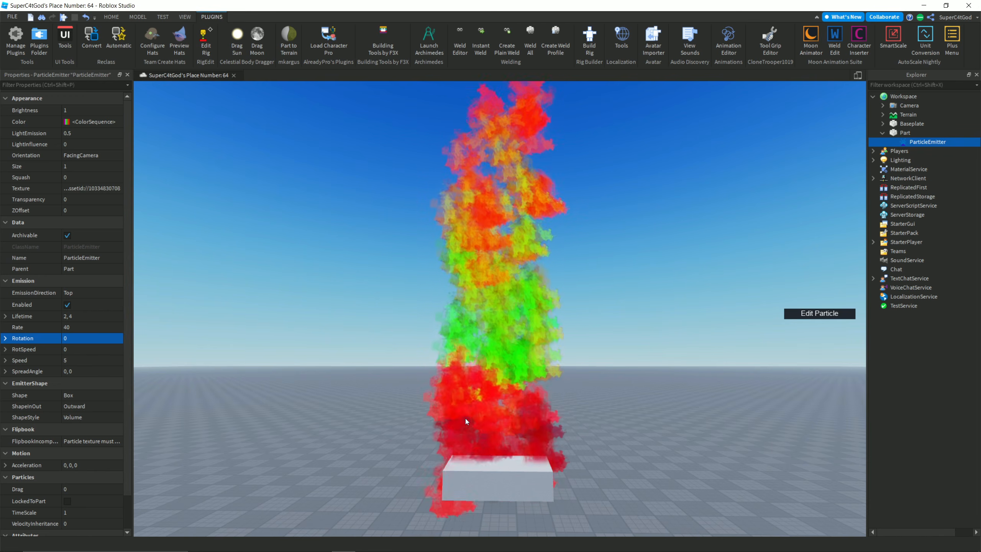
{"action": "left_click", "coordinate": [75, 338]}
{"action": "type", "text": "30"}
{"action": "key", "text": "BackSpace"}
{"action": "key", "text": "BackSpace"}
{"action": "type", "text": "-30,30"}
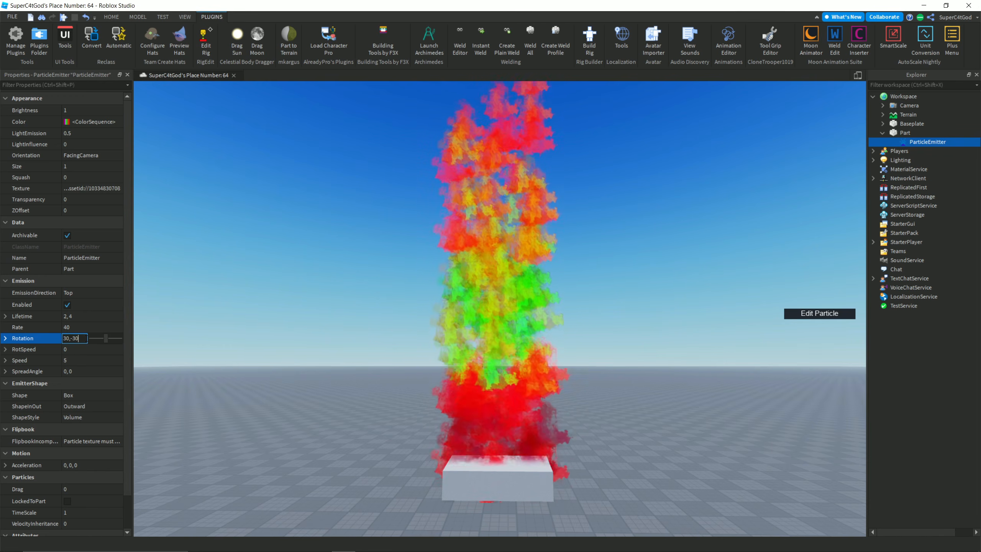
{"action": "key", "text": "Return"}
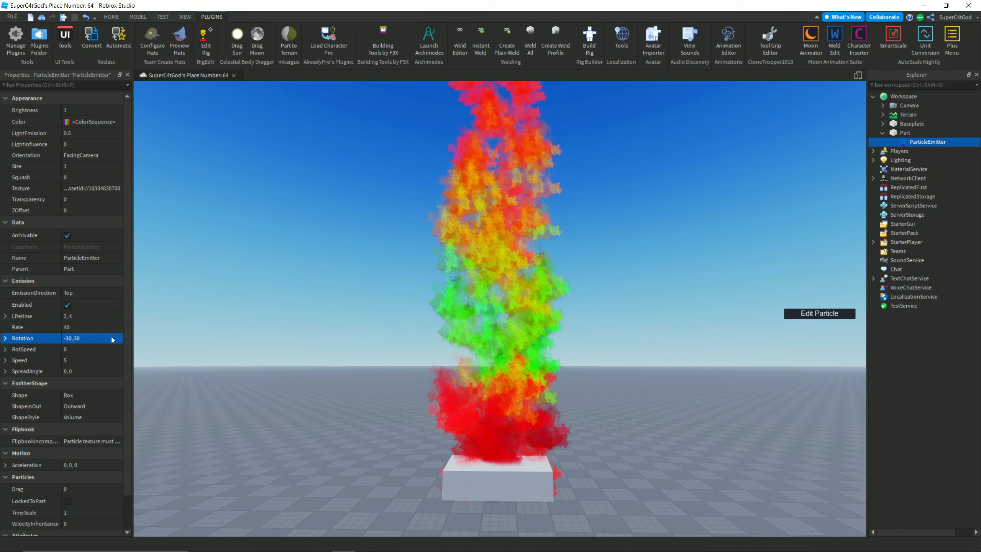
{"action": "right_click_drag", "start_coordinate": [387, 358], "coordinate": [388, 358]}
{"action": "scroll", "coordinate": [463, 426], "scroll_direction": "up", "scroll_amount": 2}
{"action": "scroll", "coordinate": [449, 409], "scroll_direction": "down", "scroll_amount": 2}
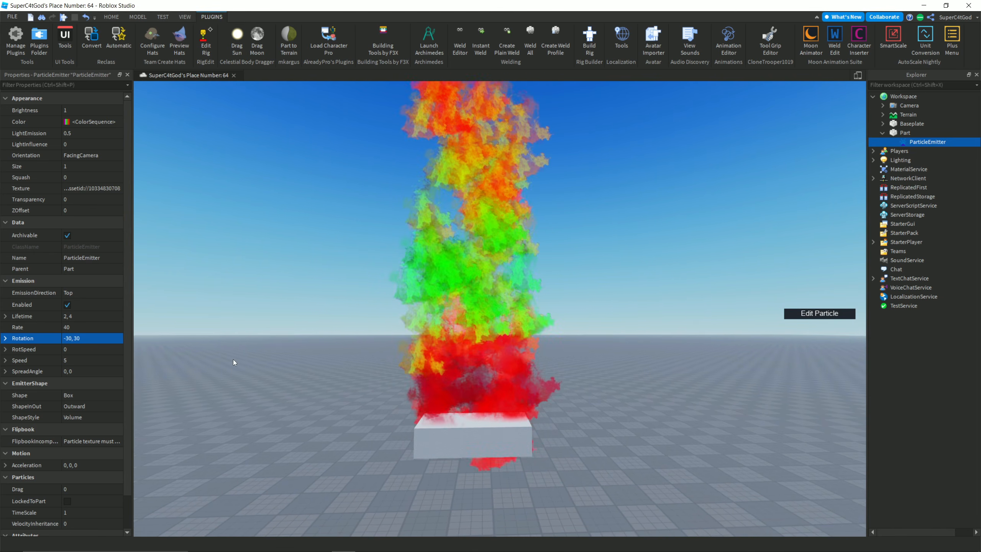
{"action": "left_click", "coordinate": [94, 339]}
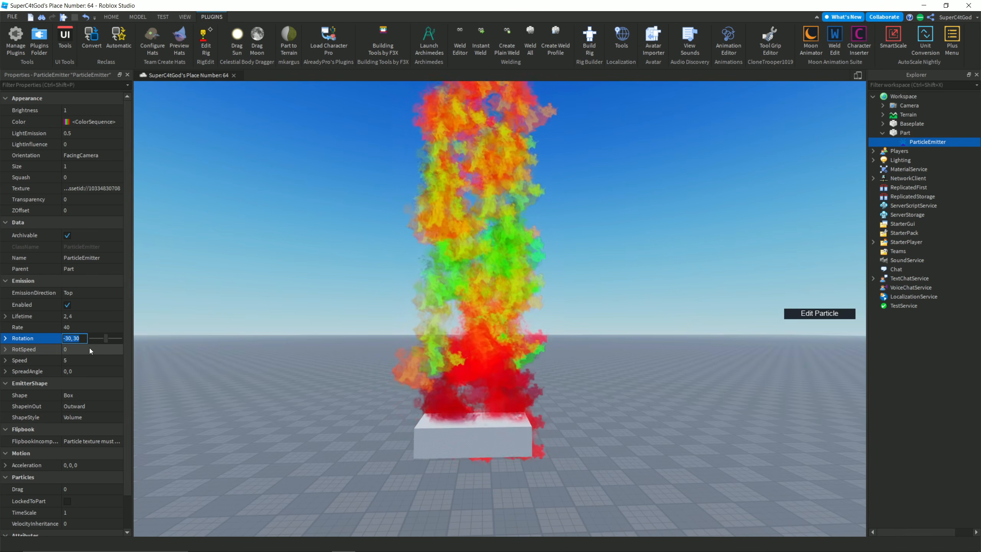
{"action": "scroll", "coordinate": [174, 347], "scroll_direction": "down", "scroll_amount": 2}
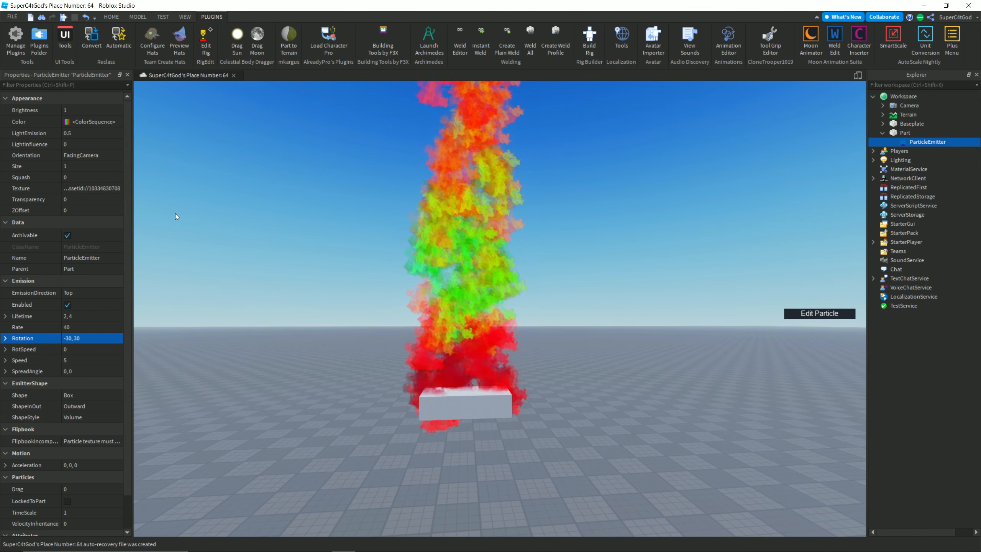
Step: Undo the recent Rotation and texture changes to bring back the sparkles texture
{"action": "key", "text": "ctrl+z"}
{"action": "key", "text": "ctrl+z"}
{"action": "key", "text": "ctrl+z"}
{"action": "key", "text": "ctrl+z"}
{"action": "key", "text": "ctrl+z"}
{"action": "key", "text": "ctrl+z"}
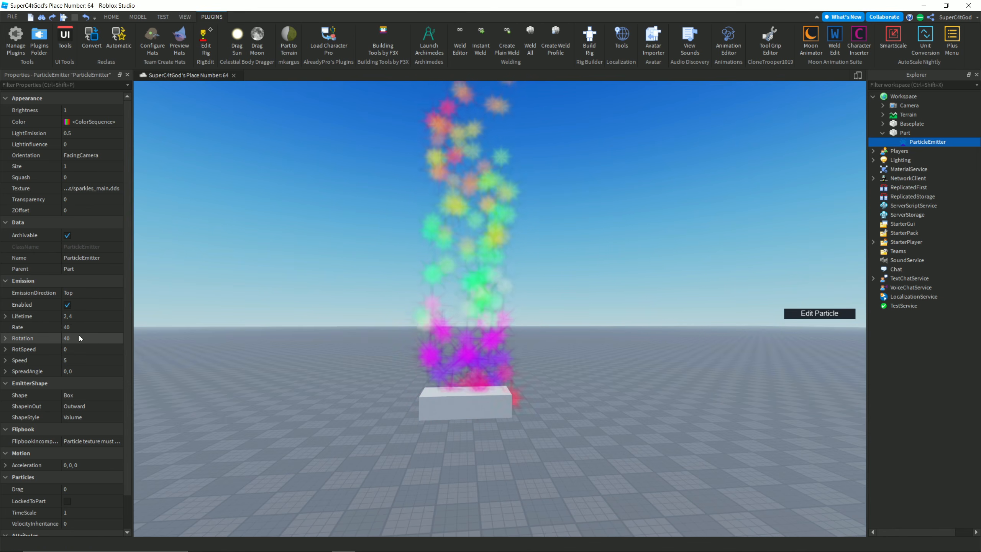
Step: Set the particle emitter's Rotation range to -30, 30 and view the sparkles
{"action": "type", "text": "30"}
{"action": "type", "text": ", 30"}
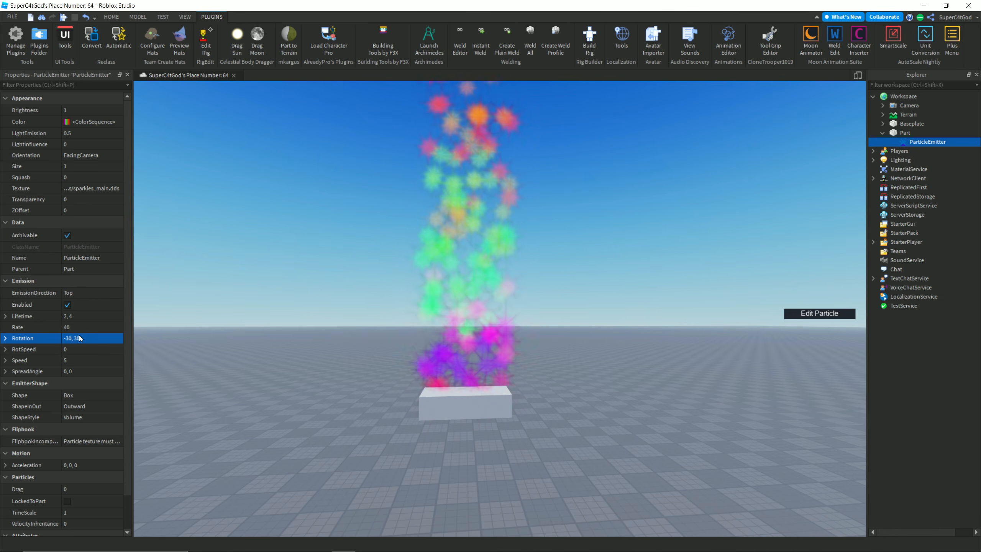
{"action": "scroll", "coordinate": [80, 338], "scroll_direction": "down", "scroll_amount": 2}
{"action": "scroll", "coordinate": [390, 305], "scroll_direction": "up", "scroll_amount": 2}
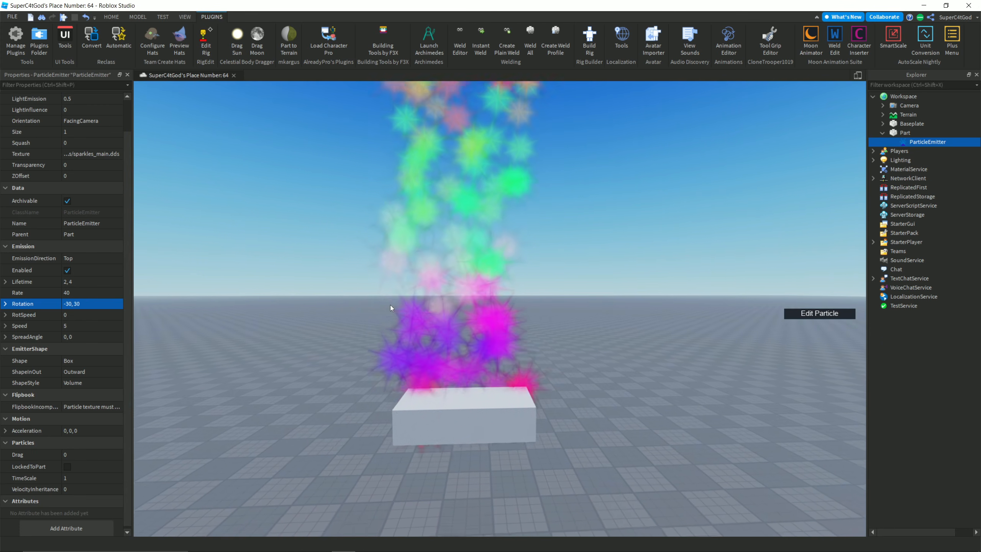
{"action": "scroll", "coordinate": [398, 303], "scroll_direction": "down", "scroll_amount": 1}
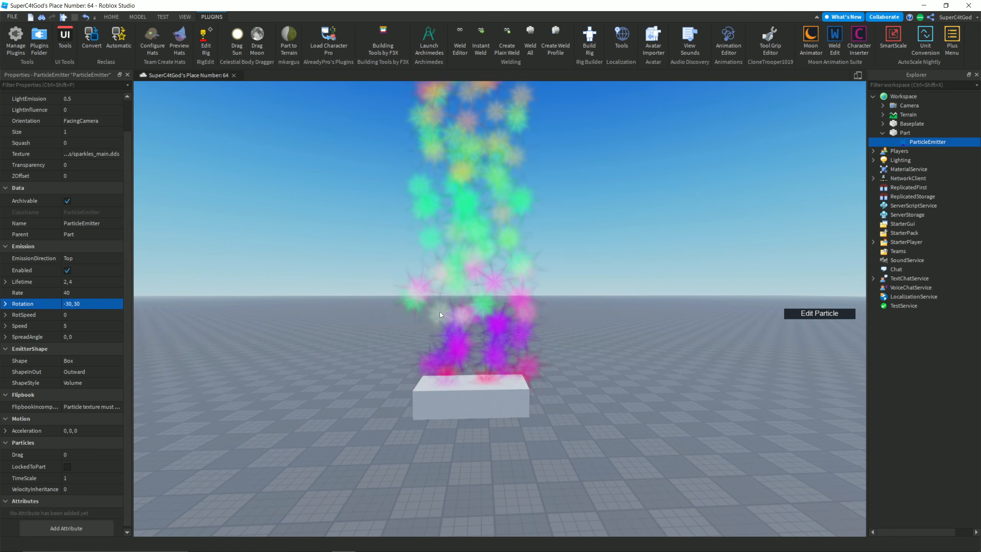
{"action": "scroll", "coordinate": [367, 315], "scroll_direction": "down", "scroll_amount": 1}
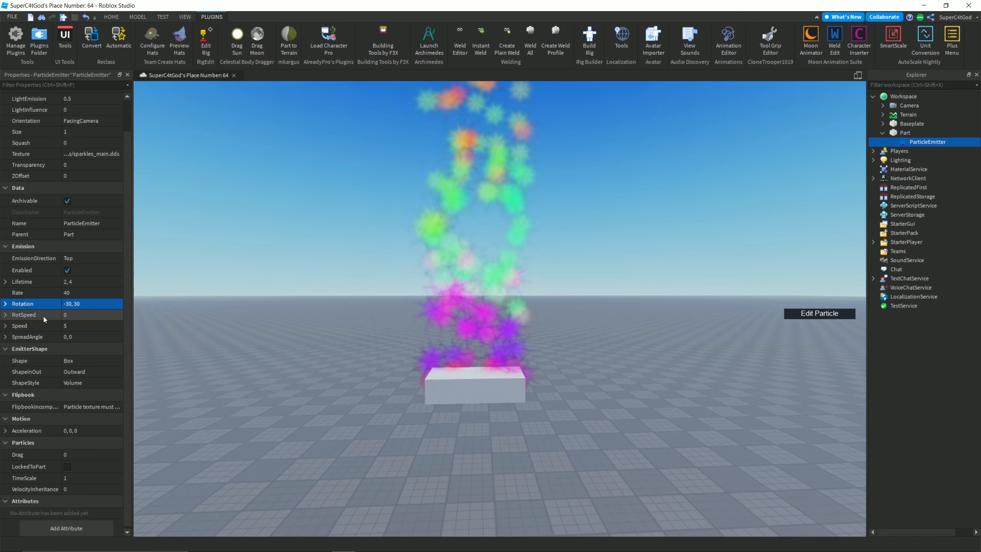
Step: Try a RotSpeed of 50 on the particle emitter
{"action": "left_click", "coordinate": [71, 315]}
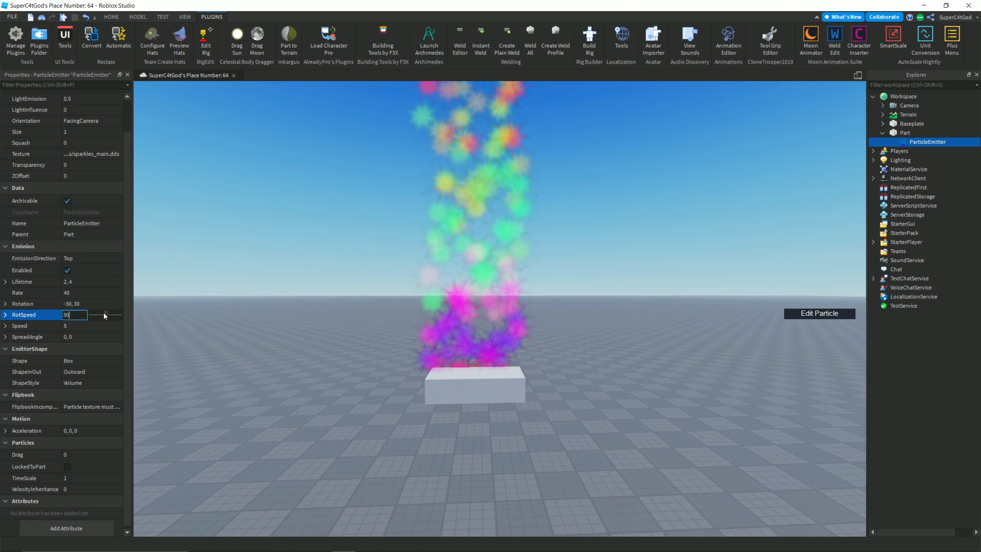
{"action": "type", "text": "50"}
{"action": "key", "text": "Return"}
{"action": "scroll", "coordinate": [280, 295], "scroll_direction": "down", "scroll_amount": 1}
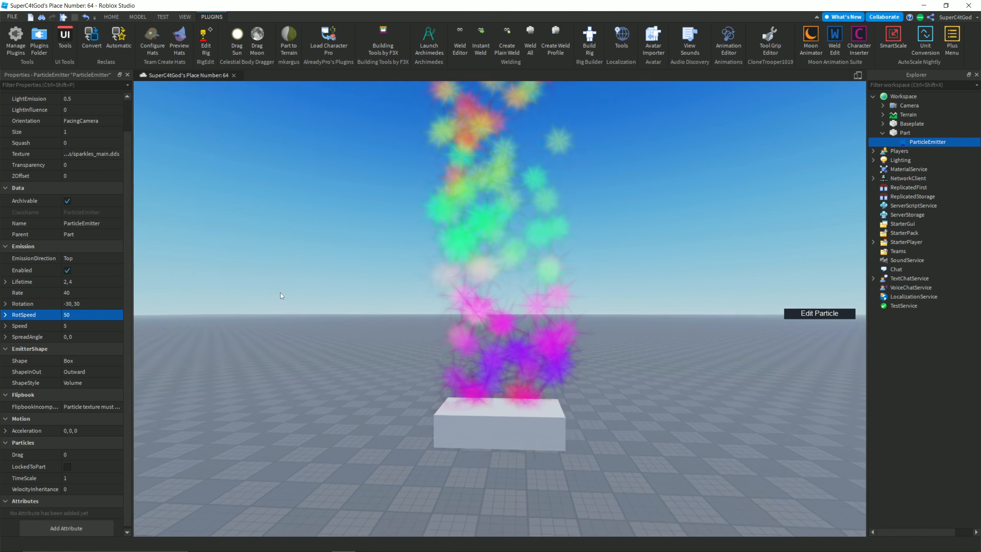
Step: Set the particle emitter's RotSpeed range to -300, 300 and view the spinning particles
{"action": "left_click", "coordinate": [71, 305]}
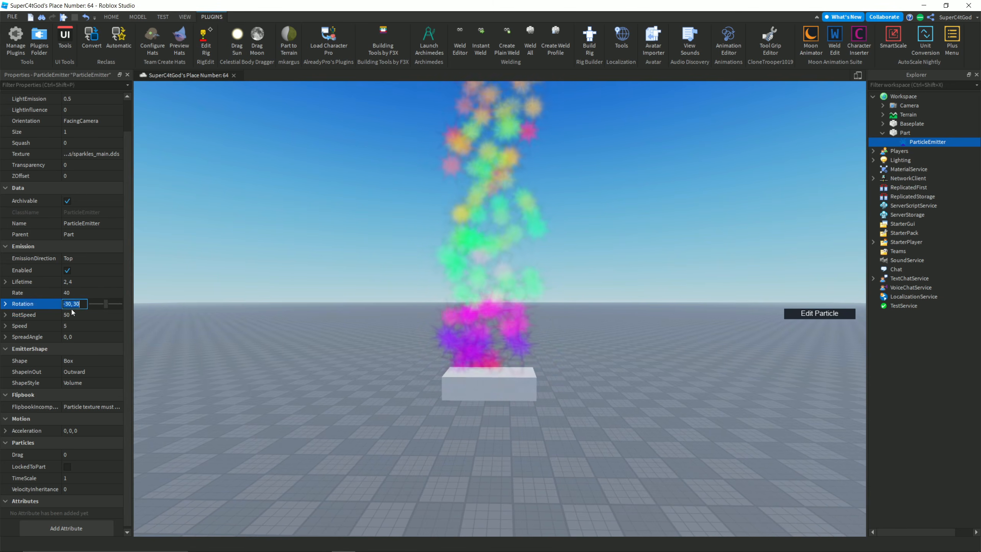
{"action": "type", "text": "300"}
{"action": "key", "text": "Return"}
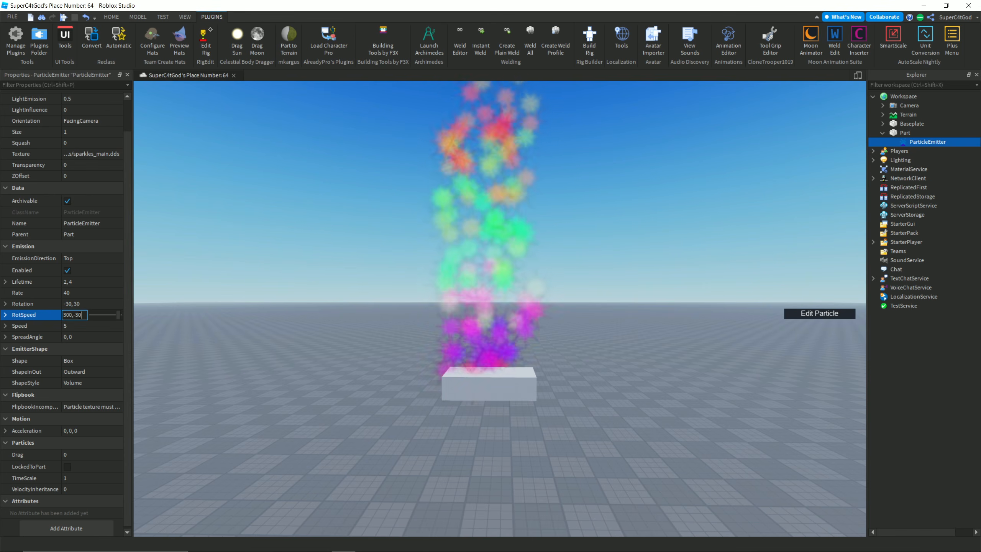
{"action": "scroll", "coordinate": [327, 268], "scroll_direction": "up", "scroll_amount": 1}
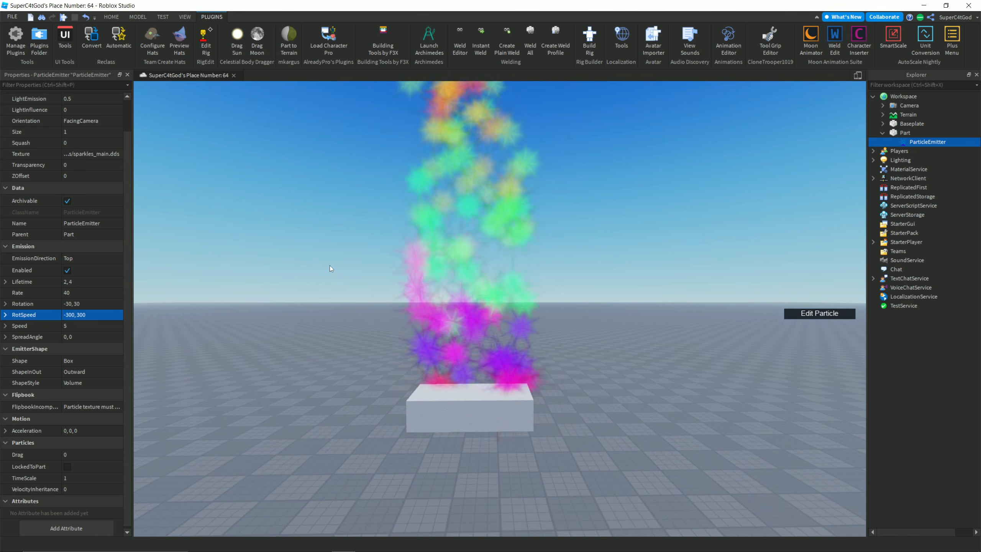
{"action": "key", "text": "s"}
{"action": "right_click_drag", "start_coordinate": [257, 287], "coordinate": [256, 286]}
{"action": "key", "text": "w"}
Step: Try a Speed of 1 and a Speed of 100 on the particle emitter
{"action": "right_click_drag", "start_coordinate": [205, 307], "coordinate": [169, 325]}
{"action": "key", "text": "s"}
{"action": "left_click", "coordinate": [94, 324]}
{"action": "type", "text": "1"}
{"action": "key", "text": "Return"}
{"action": "type", "text": "w"}
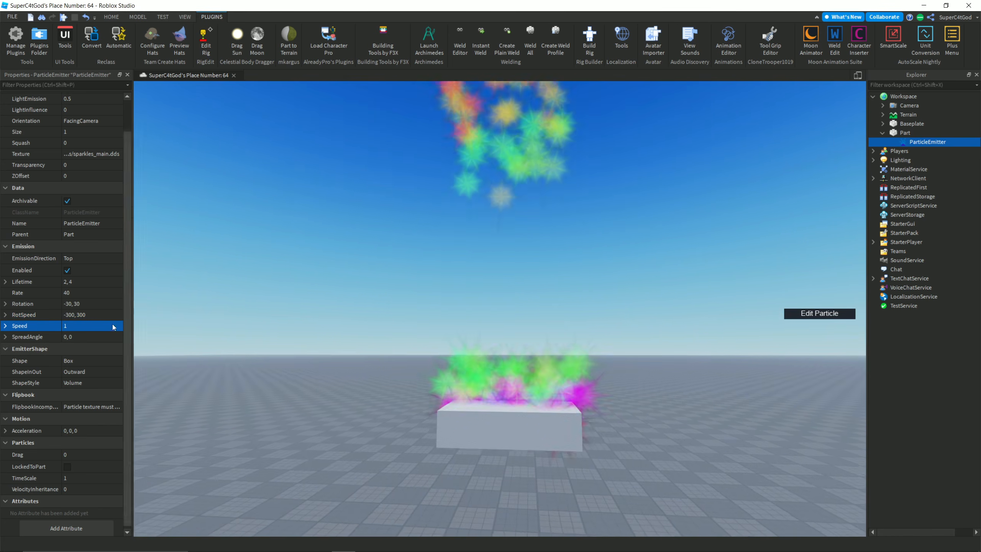
{"action": "type", "text": "100"}
{"action": "key", "text": "Return"}
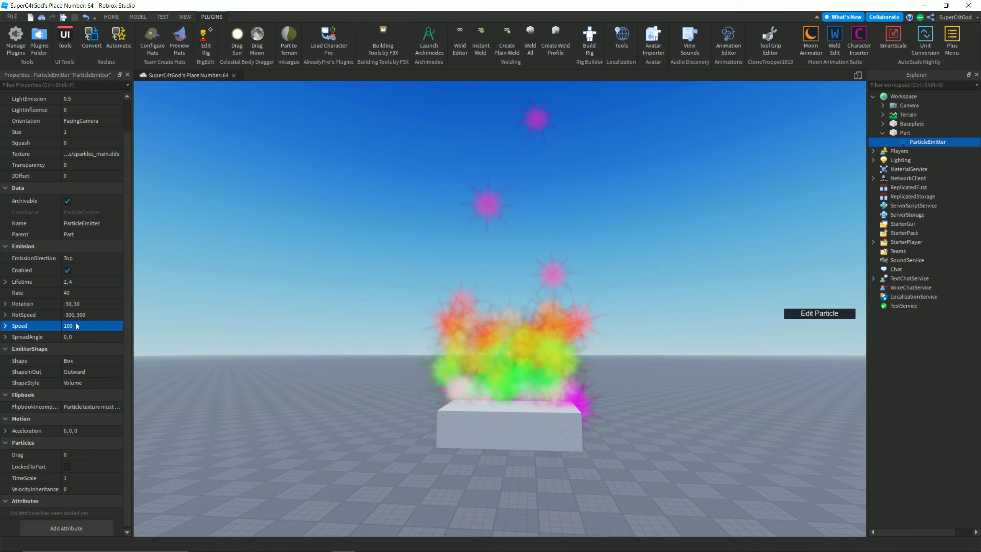
{"action": "right_click_drag", "start_coordinate": [385, 266], "coordinate": [386, 267]}
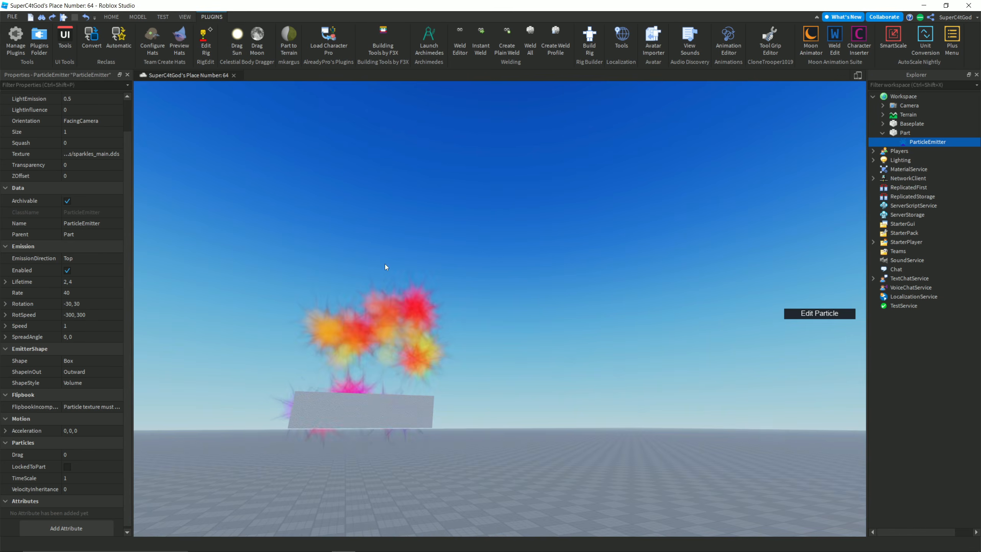
{"action": "right_click_drag", "start_coordinate": [384, 264], "coordinate": [385, 264]}
Step: Set the particle emitter's SpreadAngle to 360, 360 and view the particles around the part from several angles
{"action": "left_click", "coordinate": [106, 336]}
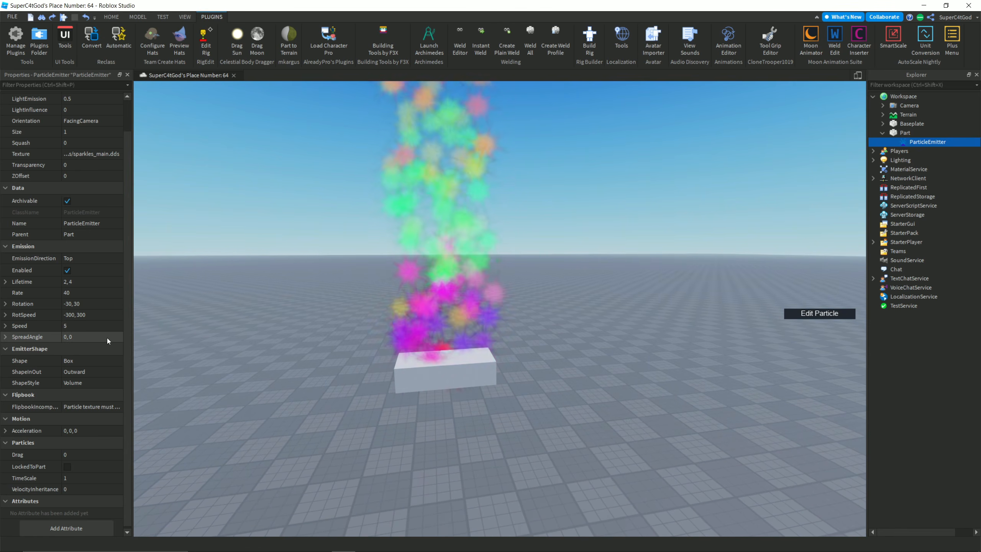
{"action": "type", "text": "360,360"}
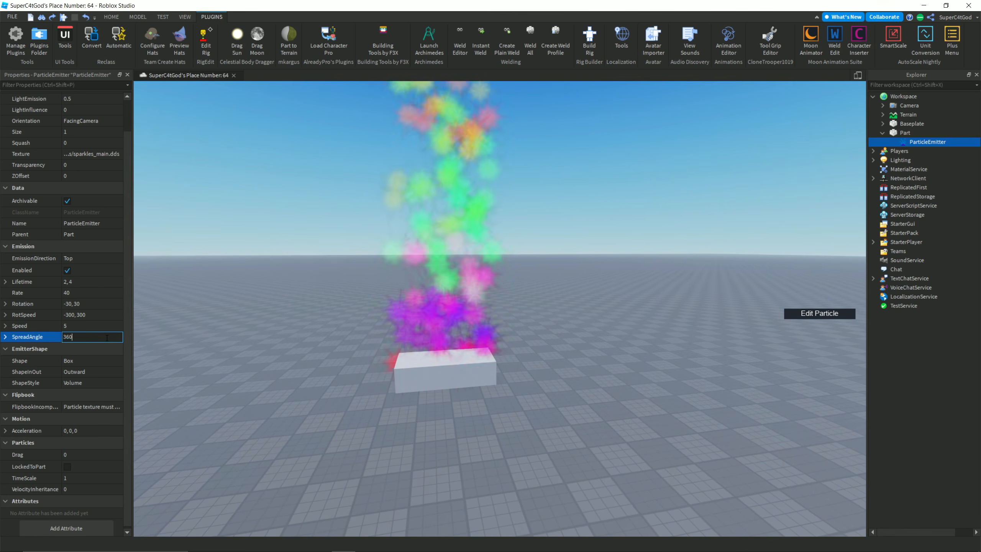
{"action": "key", "text": "Return"}
{"action": "right_click_drag", "start_coordinate": [254, 250], "coordinate": [286, 254]}
{"action": "key", "text": "s"}
{"action": "key", "text": "q"}
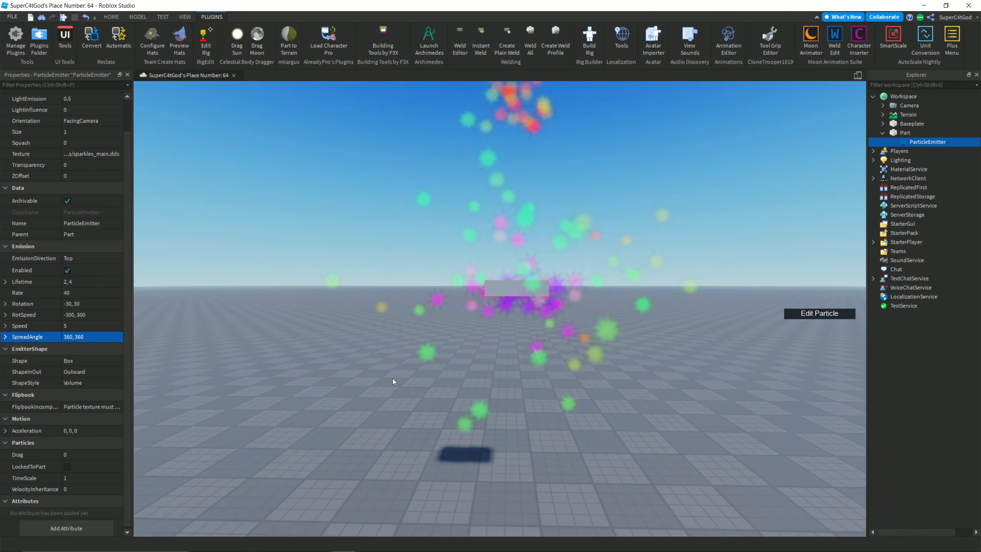
{"action": "right_click_drag", "start_coordinate": [527, 316], "coordinate": [325, 234]}
{"action": "key", "text": "e"}
{"action": "key", "text": "a"}
{"action": "key", "text": "w"}
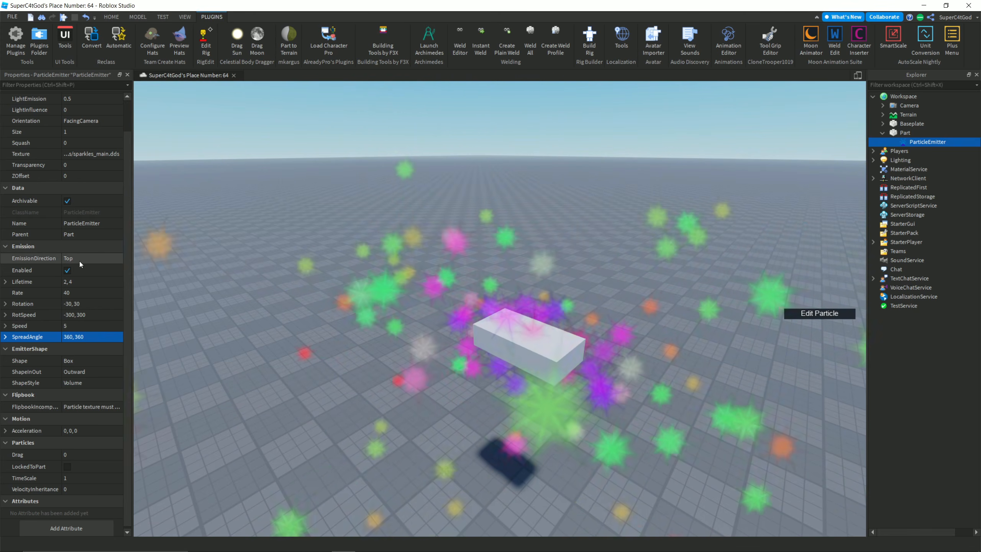
Step: Try a SpreadAngle of 30, 30 on the particle emitter and view the particles from ground level
{"action": "right_click_drag", "start_coordinate": [155, 293], "coordinate": [170, 299]}
{"action": "key", "text": "a"}
{"action": "key", "text": "w"}
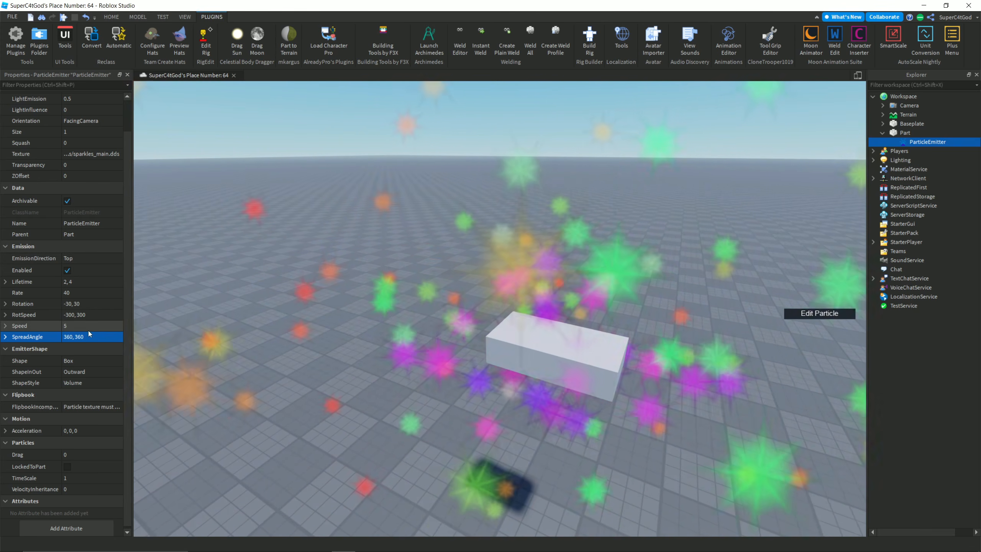
{"action": "left_click", "coordinate": [87, 333]}
{"action": "type", "text": "30, 30"}
{"action": "key", "text": "Return"}
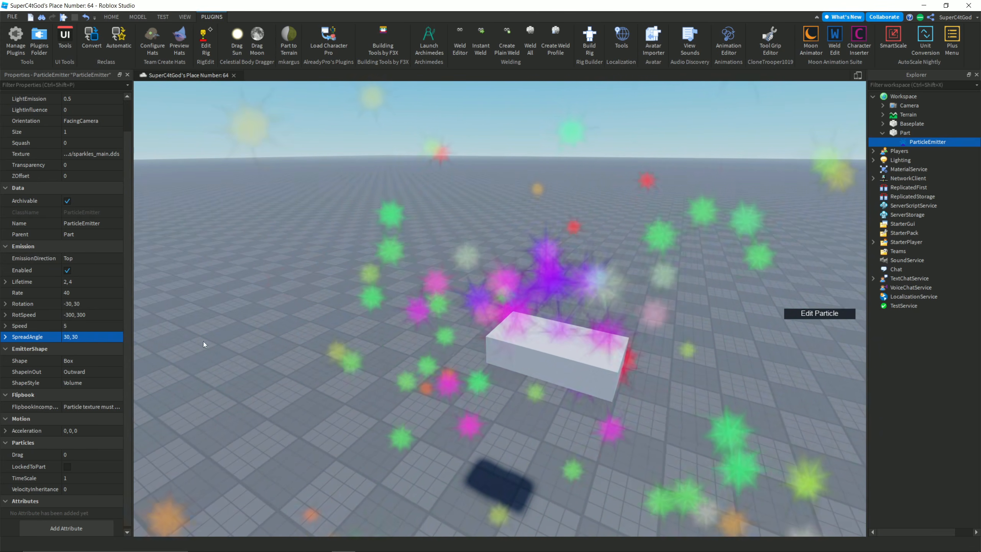
{"action": "right_click_drag", "start_coordinate": [177, 343], "coordinate": [322, 299]}
{"action": "key", "text": "q"}
{"action": "key", "text": "s"}
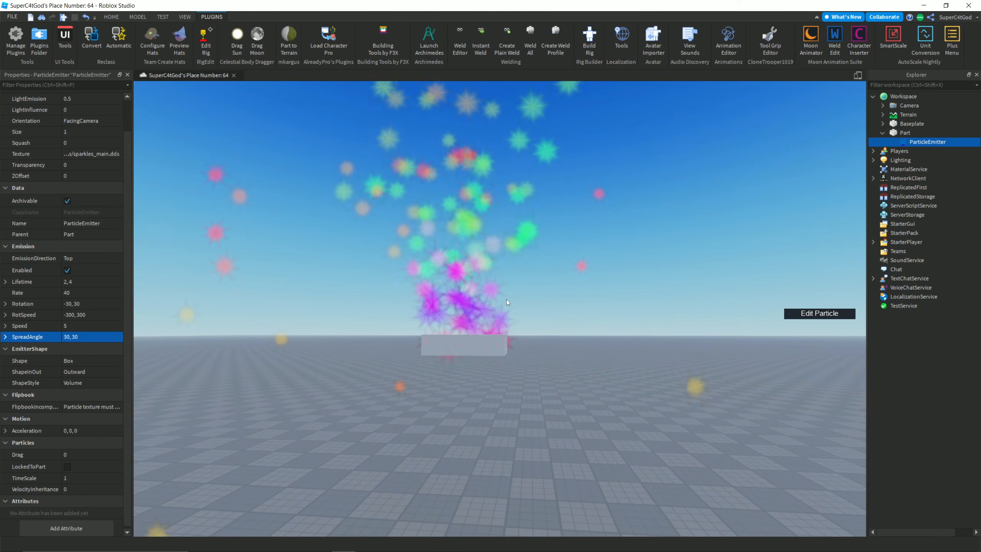
Step: Try a SpreadAngle of 0, 0 and then 30 on the particle emitter, viewing the particle column
{"action": "left_click", "coordinate": [108, 334]}
{"action": "type", "text": "0, 0"}
{"action": "key", "text": "Return"}
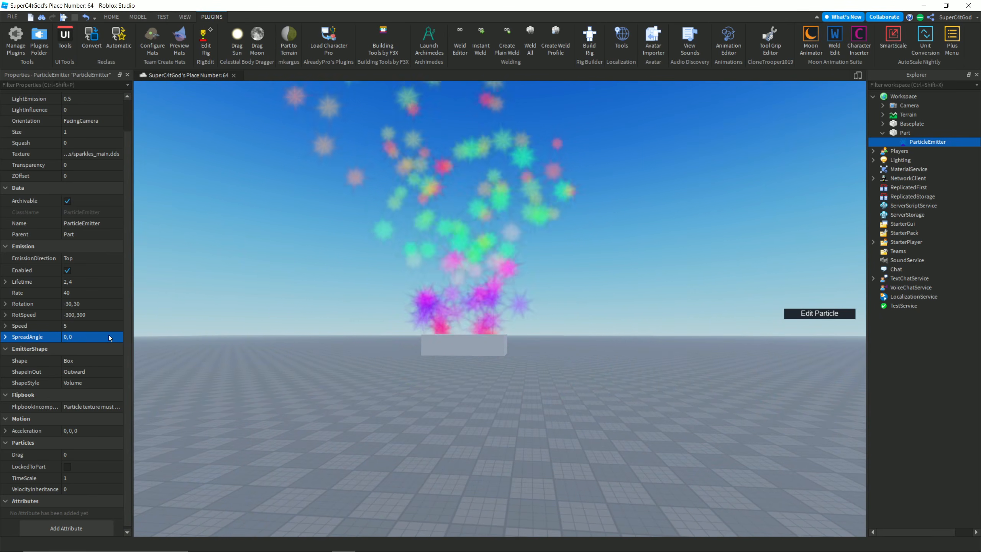
{"action": "right_click_drag", "start_coordinate": [252, 333], "coordinate": [392, 349]}
{"action": "left_click", "coordinate": [84, 336]}
{"action": "type", "text": "30"}
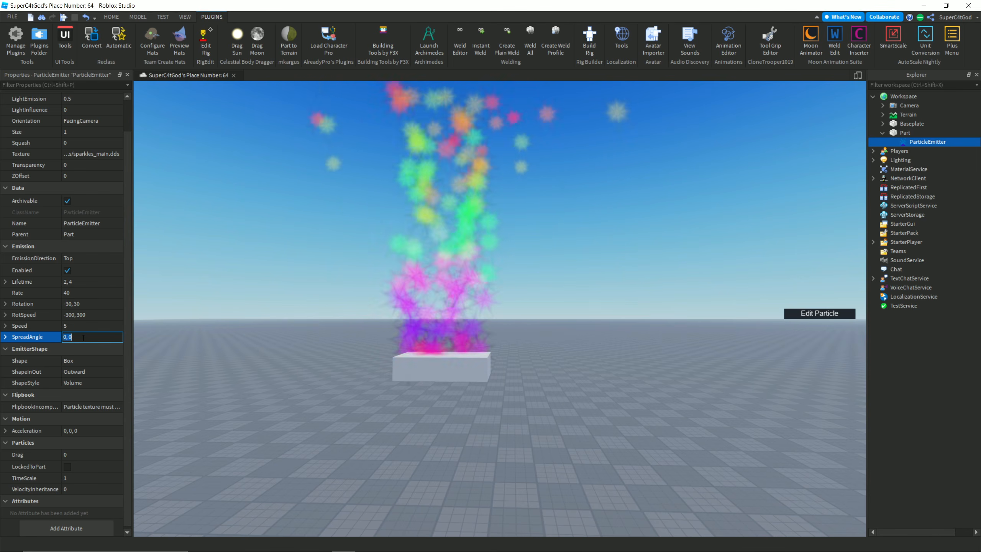
{"action": "key", "text": "Return"}
{"action": "right_click_drag", "start_coordinate": [338, 272], "coordinate": [339, 270]}
{"action": "key", "text": "s"}
{"action": "key", "text": "a"}
Step: Set the particle emitter's SpreadAngle to 15, 15 and view the particles above the part
{"action": "left_click", "coordinate": [89, 336]}
{"action": "type", "text": "15"}
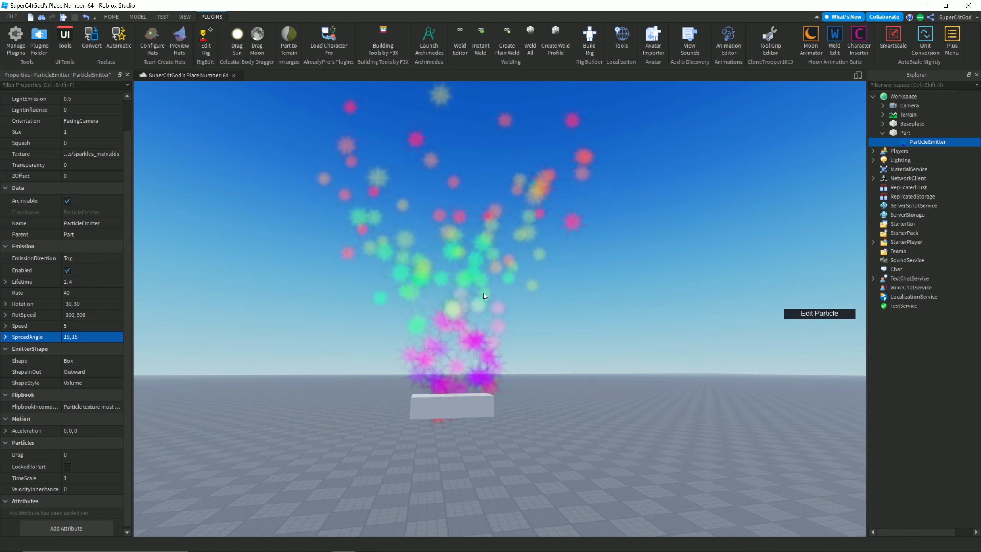
{"action": "scroll", "coordinate": [483, 293], "scroll_direction": "up", "scroll_amount": 3}
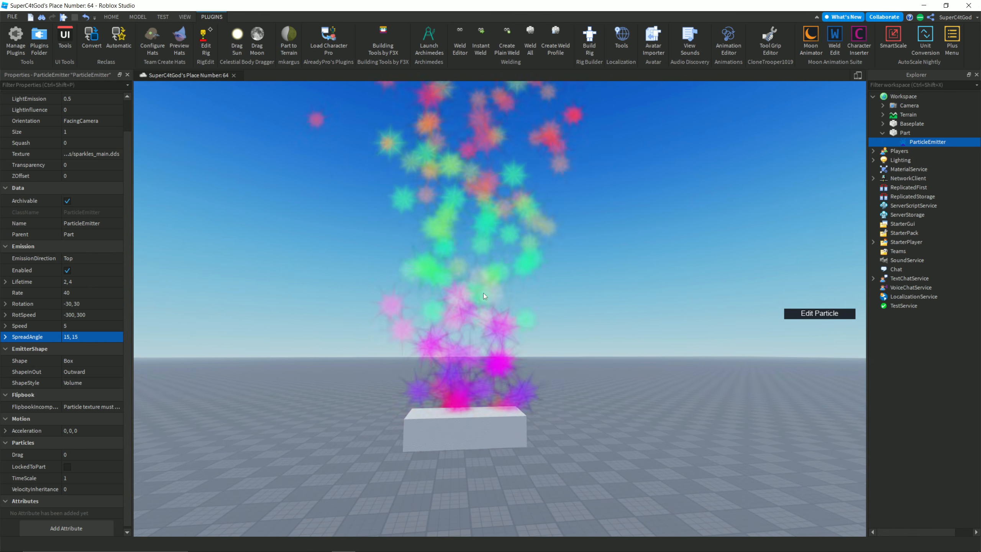
{"action": "key", "text": "s"}
{"action": "right_click_drag", "start_coordinate": [482, 292], "coordinate": [483, 292]}
{"action": "key", "text": "w"}
{"action": "key", "text": "e"}
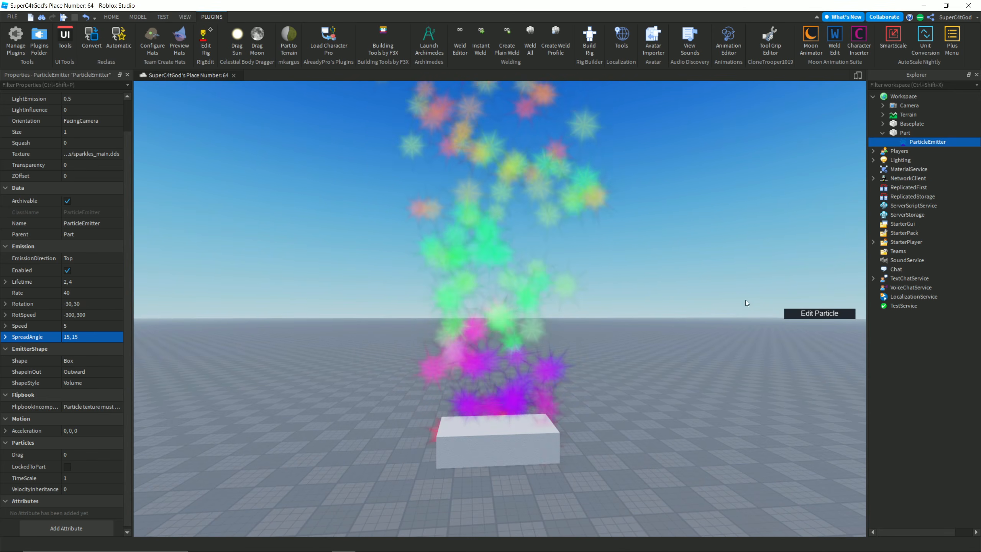
Step: Turn on the Edit Particle overlay and try the Cylinder emitter shape, viewing it around the part
{"action": "left_click", "coordinate": [792, 313]}
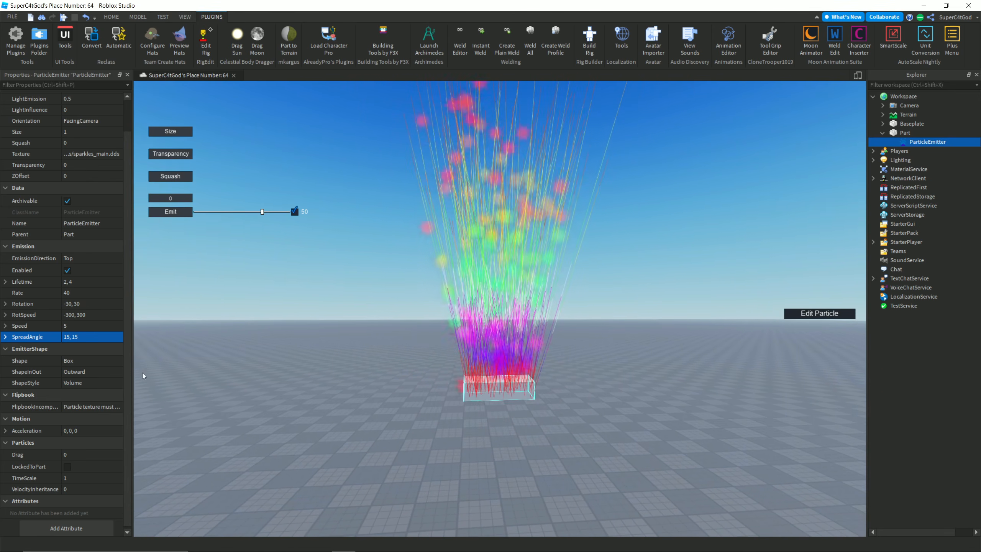
{"action": "left_click", "coordinate": [87, 359]}
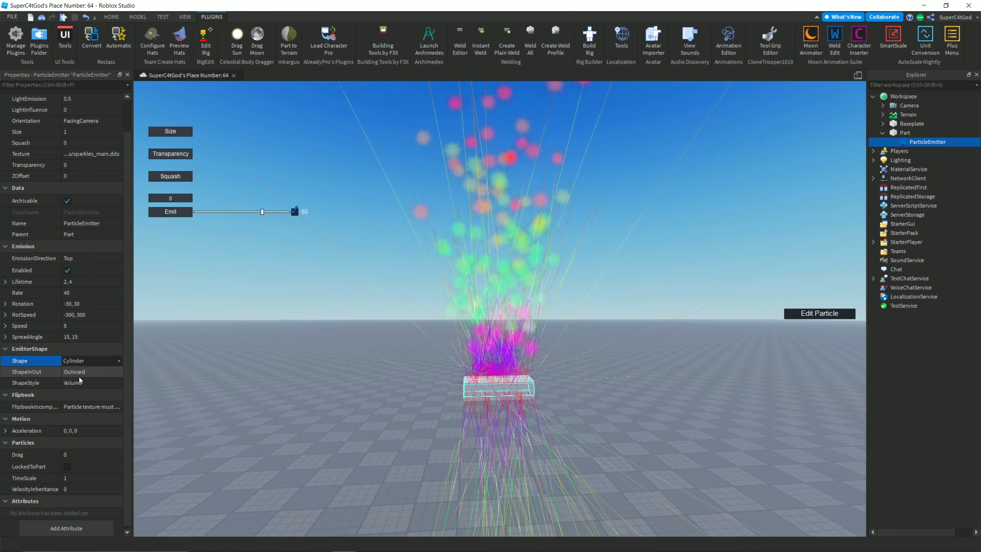
{"action": "right_click_drag", "start_coordinate": [256, 342], "coordinate": [257, 342]}
{"action": "key", "text": "d"}
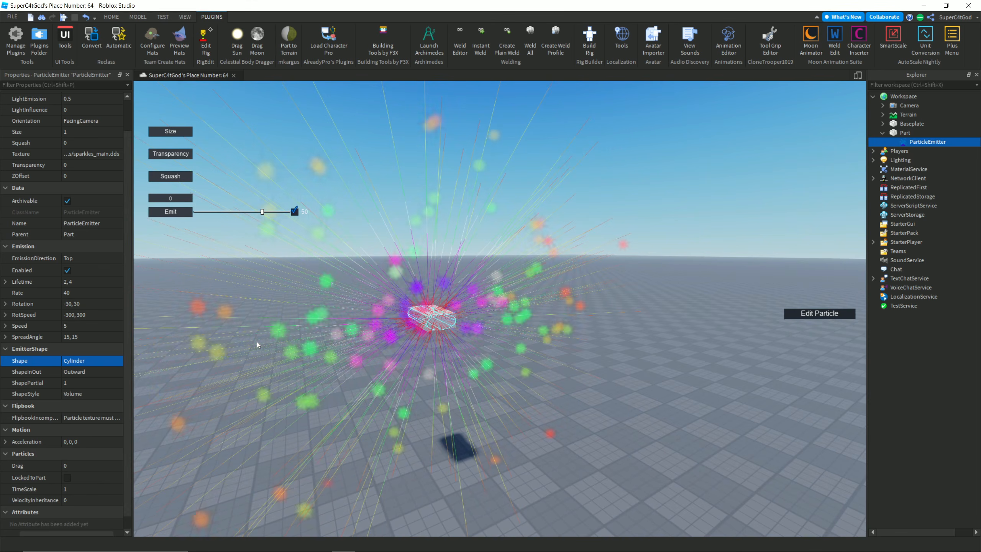
{"action": "key", "text": "w"}
Step: Try the Box and then the Disc emitter shape on the particle emitter
{"action": "left_click", "coordinate": [77, 361]}
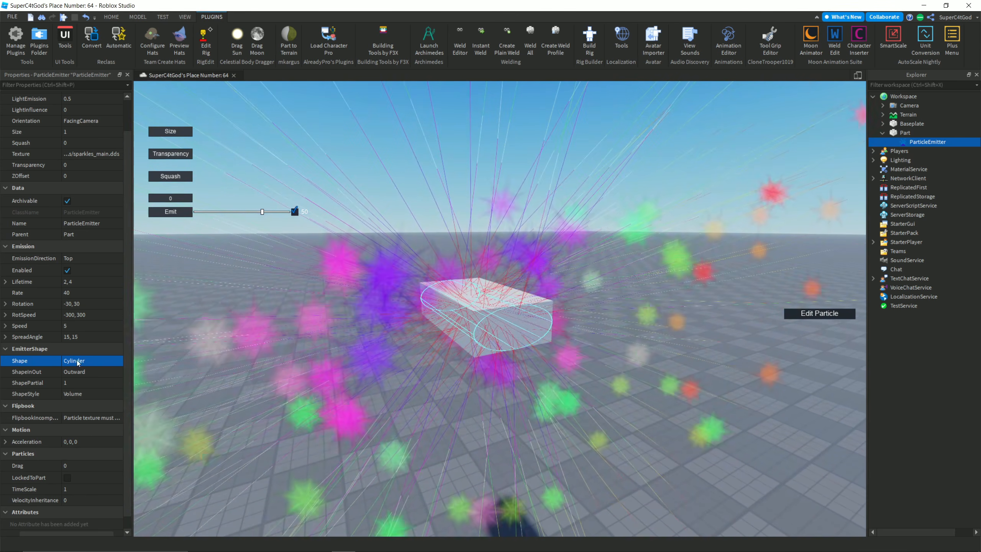
{"action": "left_click", "coordinate": [80, 371]}
{"action": "right_click_drag", "start_coordinate": [270, 357], "coordinate": [302, 349]}
{"action": "left_click", "coordinate": [93, 360]}
{"action": "left_click", "coordinate": [88, 383]}
Step: Try the Sphere emitter shape and view the particles around the part from near and far
{"action": "left_click", "coordinate": [94, 360]}
{"action": "left_click", "coordinate": [86, 389]}
{"action": "key", "text": "w"}
{"action": "key", "text": "d"}
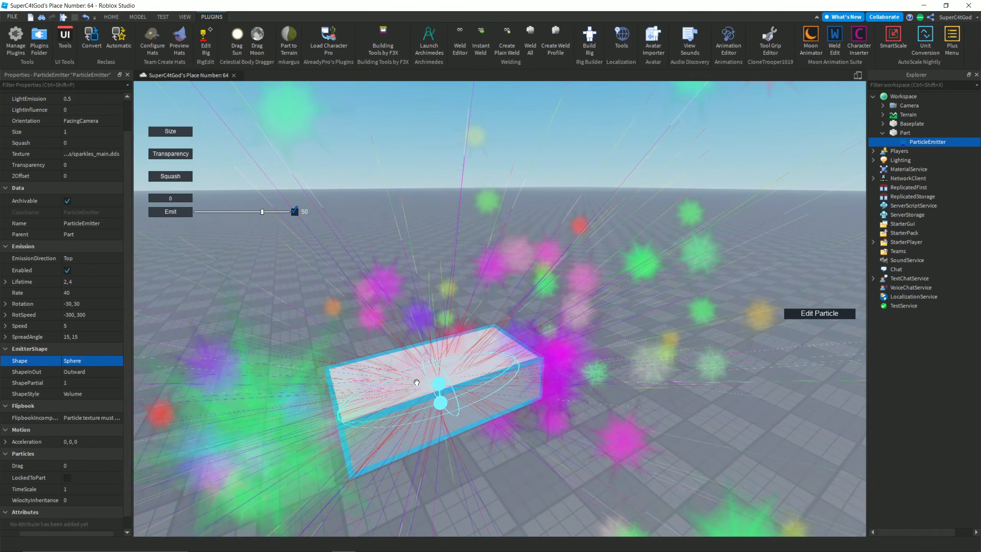
{"action": "key", "text": "s"}
{"action": "key", "text": "q"}
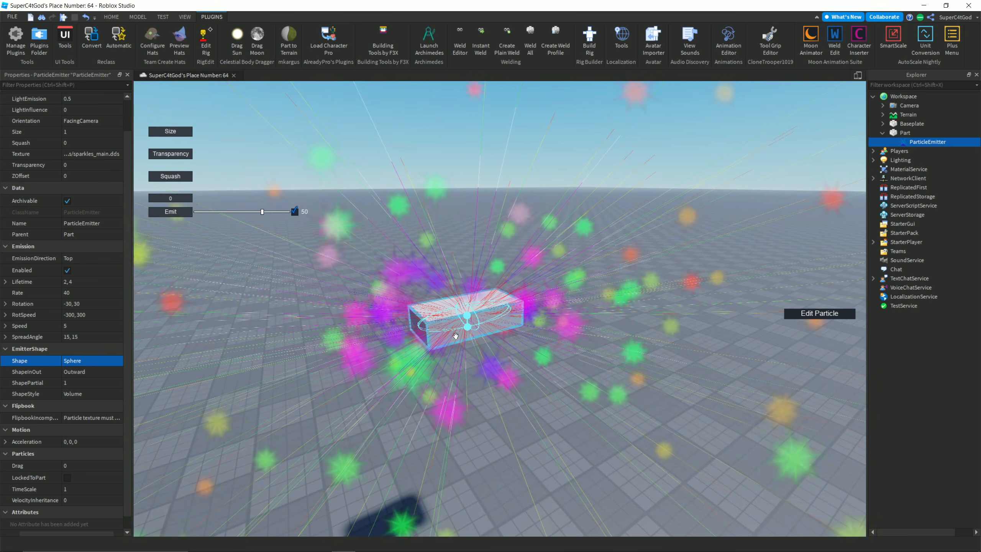
{"action": "scroll", "coordinate": [561, 300], "scroll_direction": "down", "scroll_amount": 5}
{"action": "scroll", "coordinate": [563, 300], "scroll_direction": "up", "scroll_amount": 6}
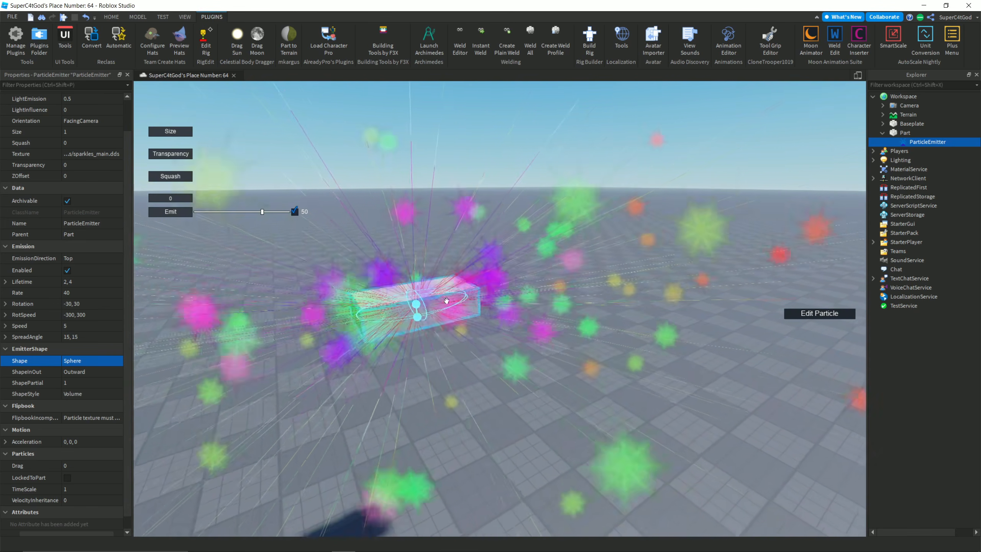
{"action": "scroll", "coordinate": [429, 292], "scroll_direction": "down", "scroll_amount": 4}
{"action": "right_click_drag", "start_coordinate": [491, 258], "coordinate": [456, 338]}
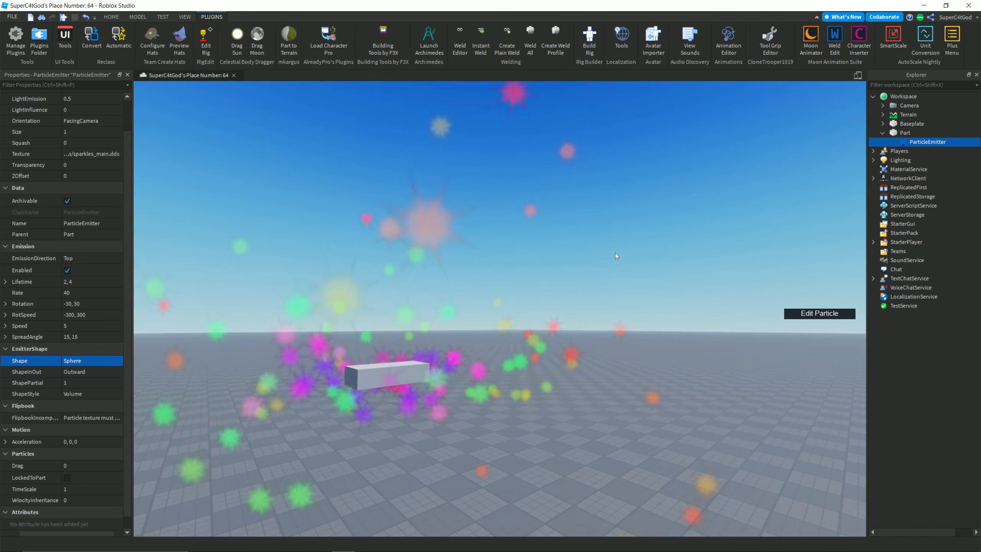
{"action": "right_click_drag", "start_coordinate": [614, 252], "coordinate": [615, 252]}
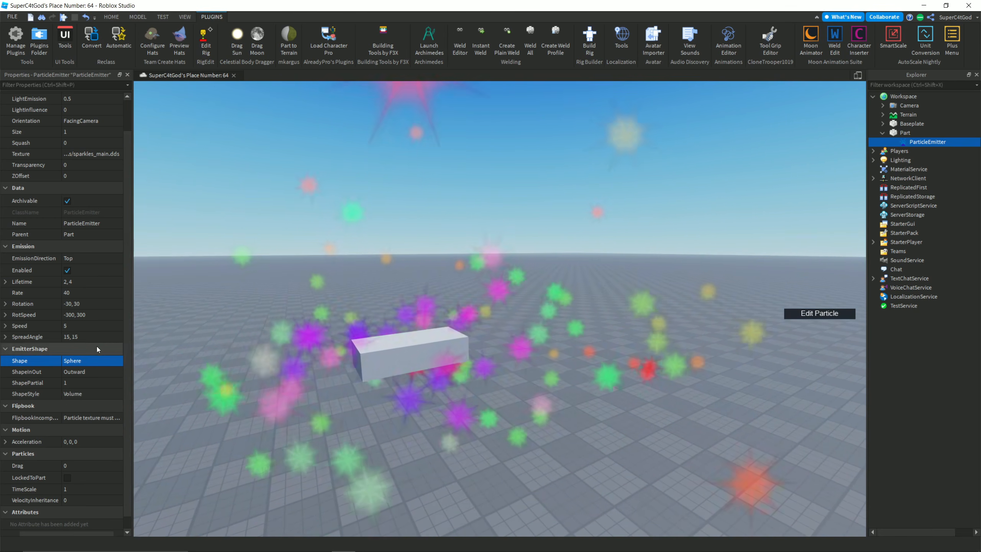
Step: Set the particle emitter's Shape to Box and view the particles from the front
{"action": "left_click", "coordinate": [84, 361]}
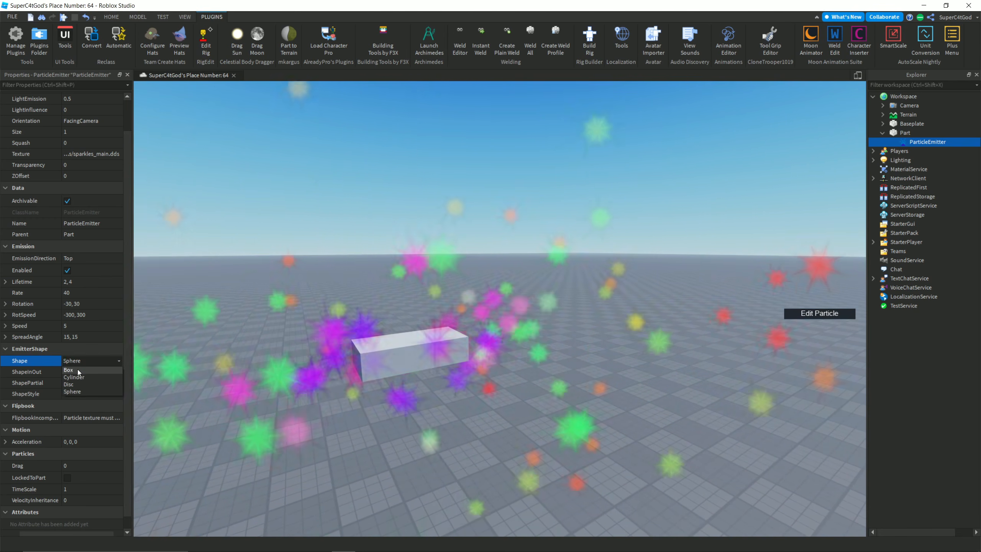
{"action": "left_click", "coordinate": [78, 370]}
{"action": "key", "text": "d"}
{"action": "right_click_drag", "start_coordinate": [264, 320], "coordinate": [264, 321]}
{"action": "scroll", "coordinate": [209, 353], "scroll_direction": "up", "scroll_amount": 2}
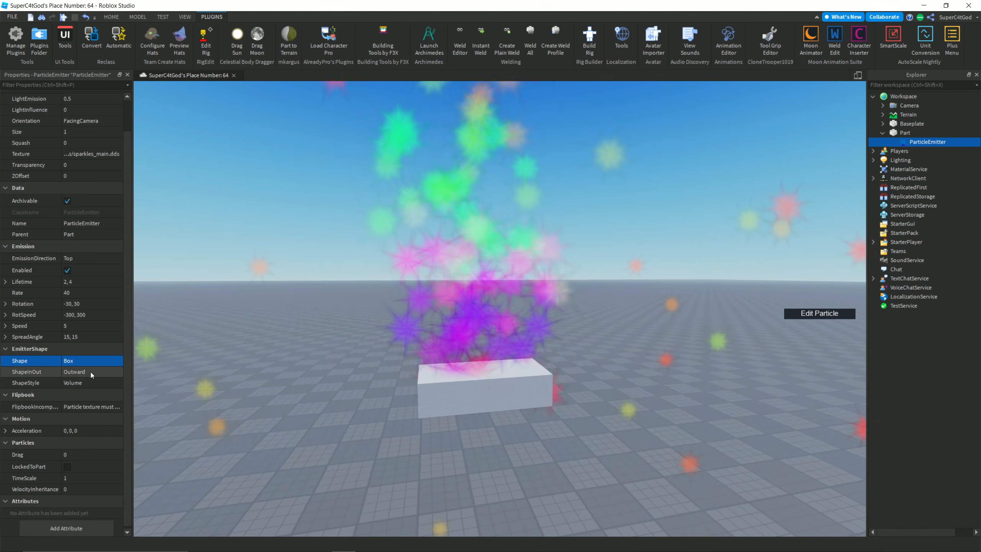
Step: Look over the ShapeInOut options and view the Box emitter shape with the Edit Particle overlay
{"action": "left_click", "coordinate": [90, 372]}
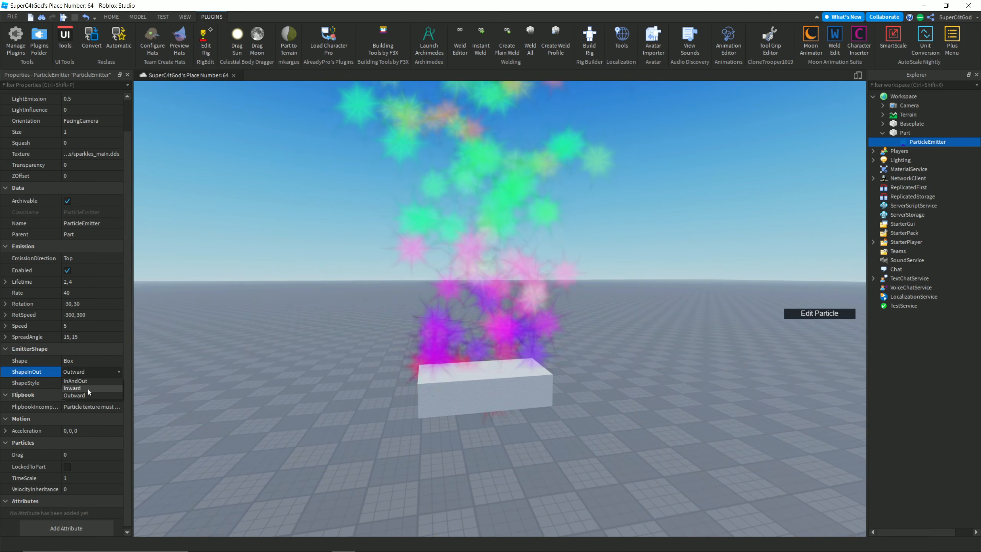
{"action": "left_click", "coordinate": [93, 357]}
{"action": "right_click_drag", "start_coordinate": [244, 339], "coordinate": [254, 339]}
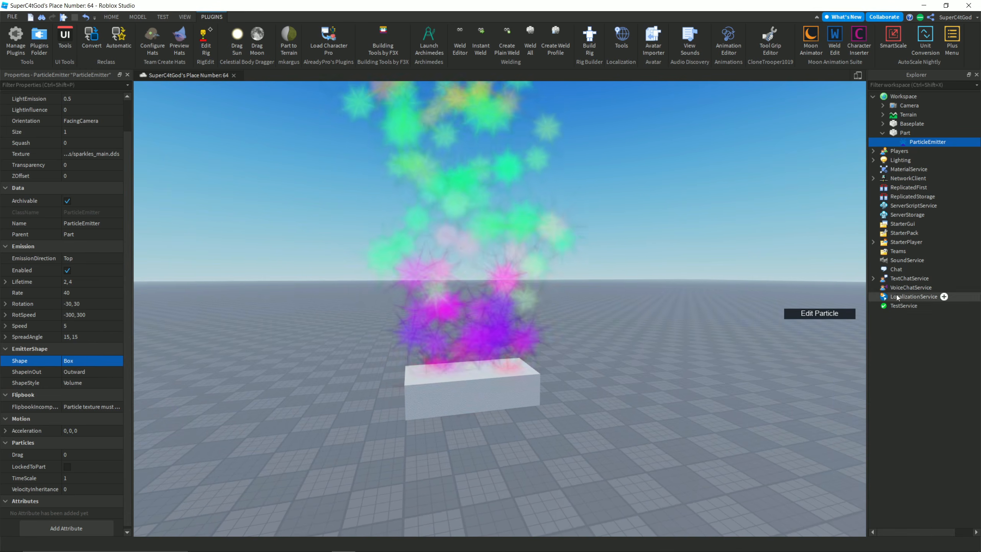
{"action": "left_click", "coordinate": [792, 316]}
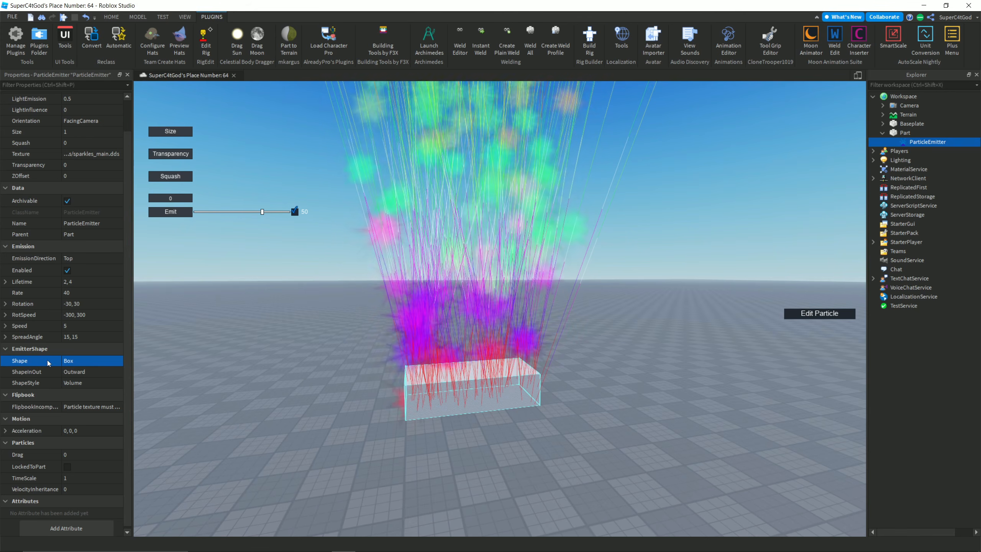
{"action": "left_click", "coordinate": [815, 316]}
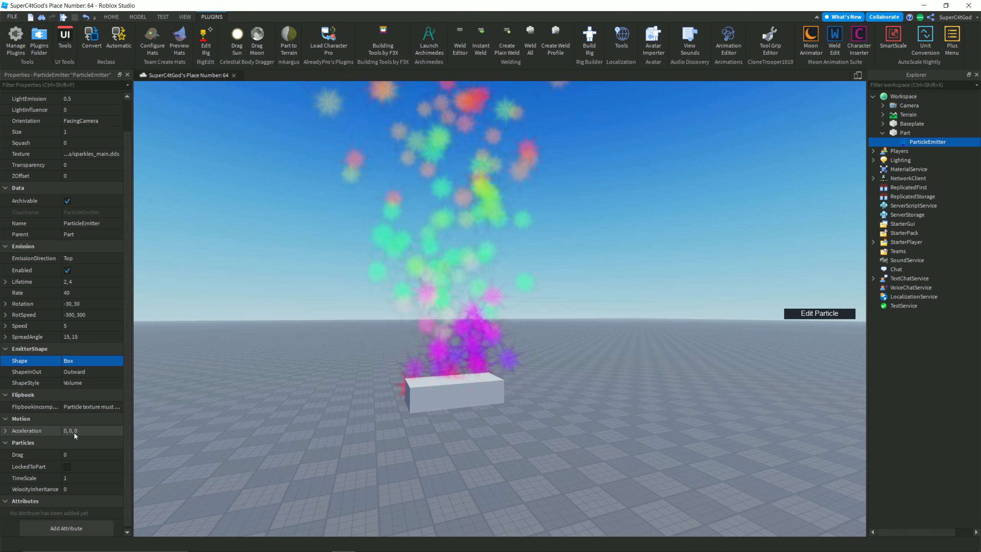
Step: Try an Acceleration of 30, 0, 0 on the particle emitter and view the particles' path from farther away
{"action": "right_click_drag", "start_coordinate": [346, 421], "coordinate": [346, 421]}
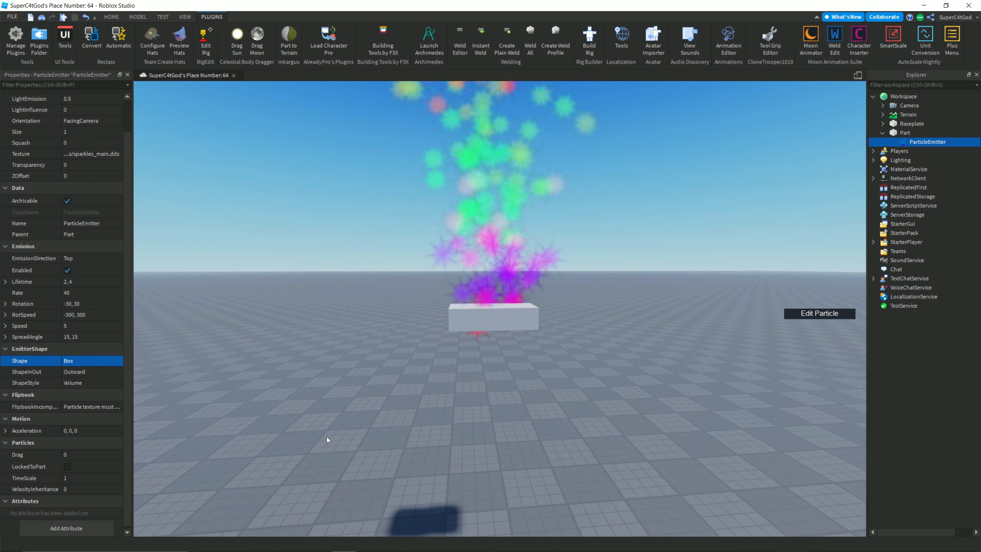
{"action": "scroll", "coordinate": [181, 421], "scroll_direction": "up", "scroll_amount": 2}
{"action": "scroll", "coordinate": [182, 423], "scroll_direction": "down", "scroll_amount": 2}
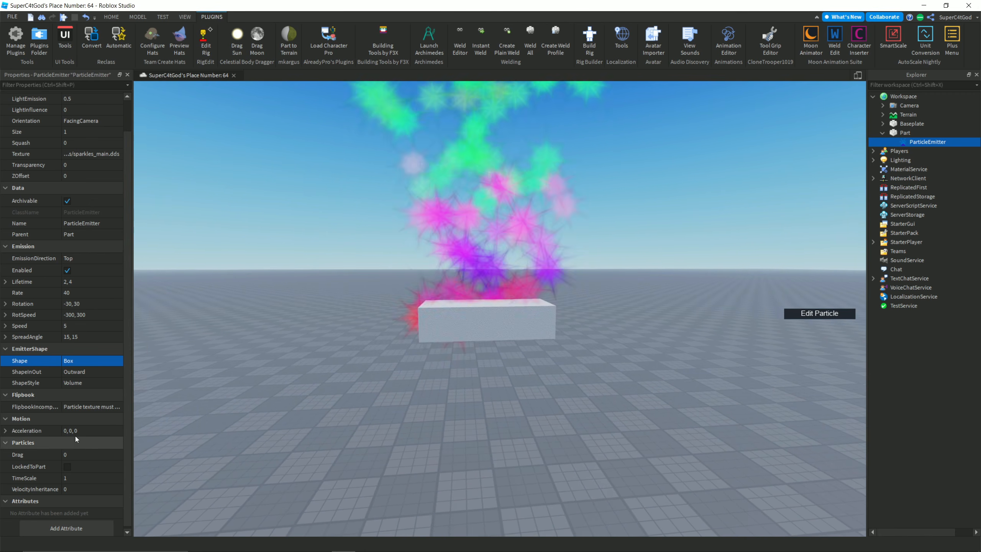
{"action": "left_click", "coordinate": [75, 430]}
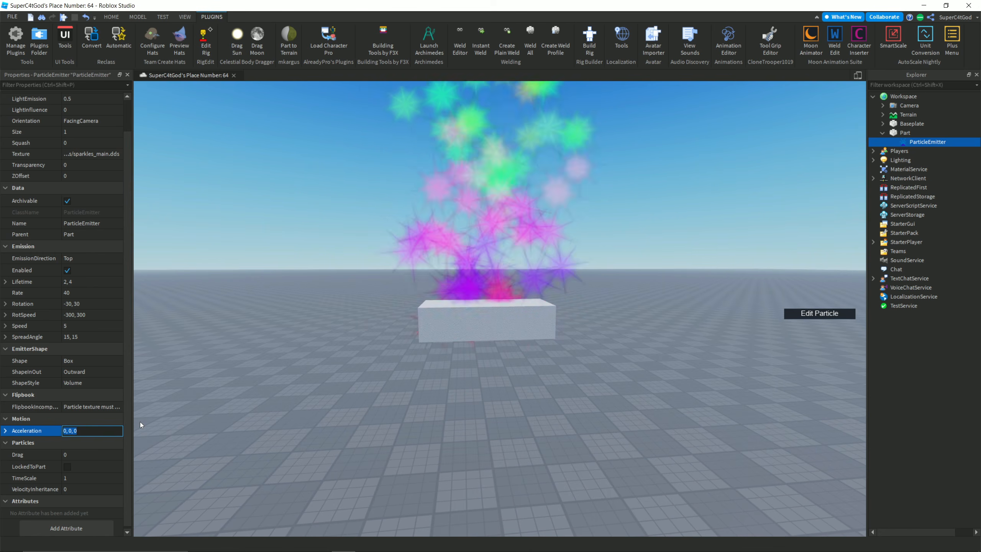
{"action": "type", "text": "30,0,0"}
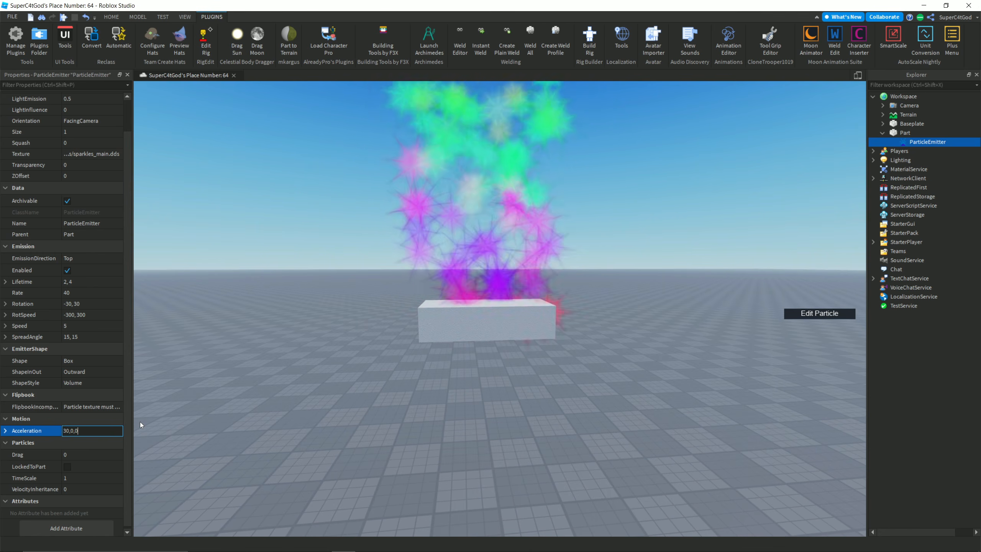
{"action": "key", "text": "Return"}
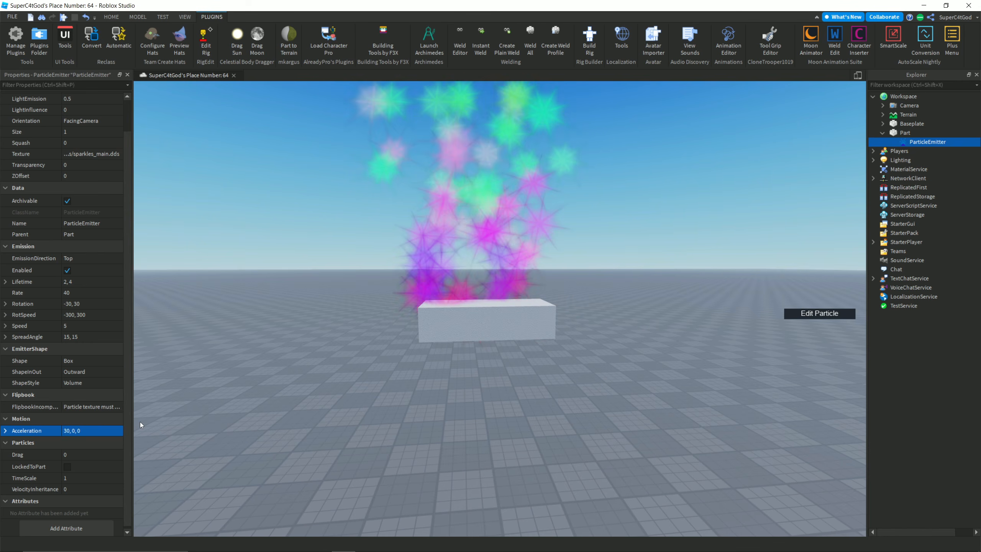
{"action": "right_click_drag", "start_coordinate": [381, 308], "coordinate": [381, 309]}
{"action": "key", "text": "s"}
{"action": "key", "text": "s"}
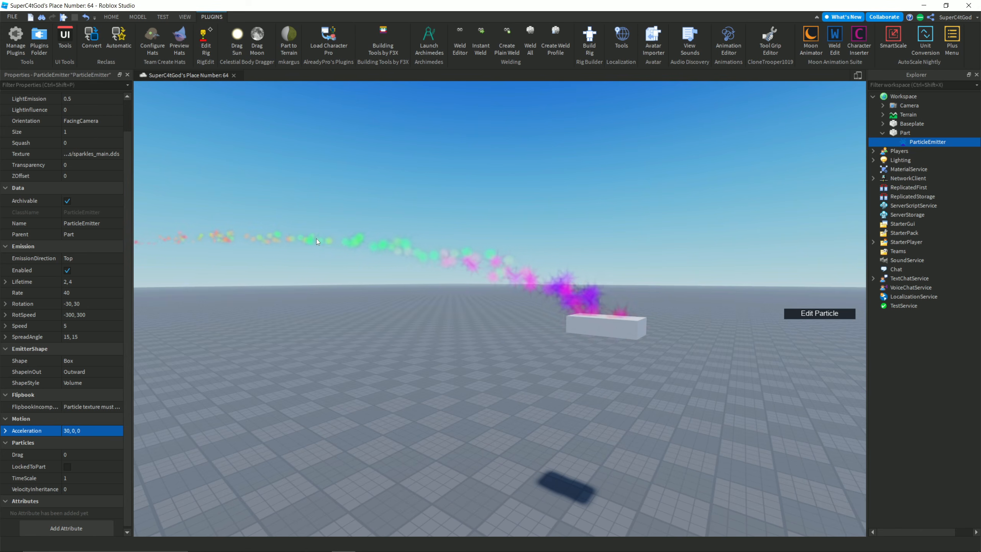
Step: Set the particle emitter's Acceleration to -30, 0, 0 and view the particles' path
{"action": "left_click", "coordinate": [85, 430]}
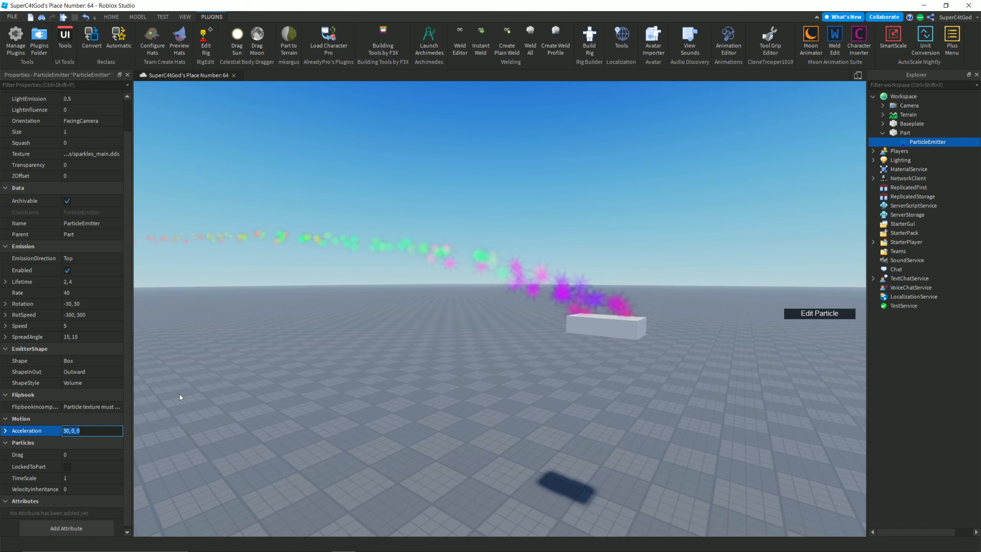
{"action": "key", "text": "Return"}
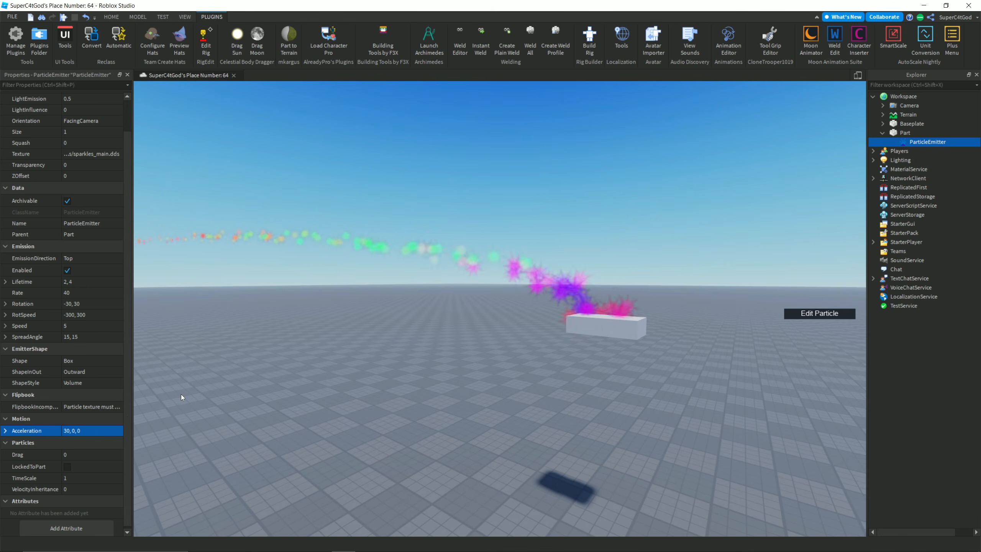
{"action": "left_click", "coordinate": [95, 430]}
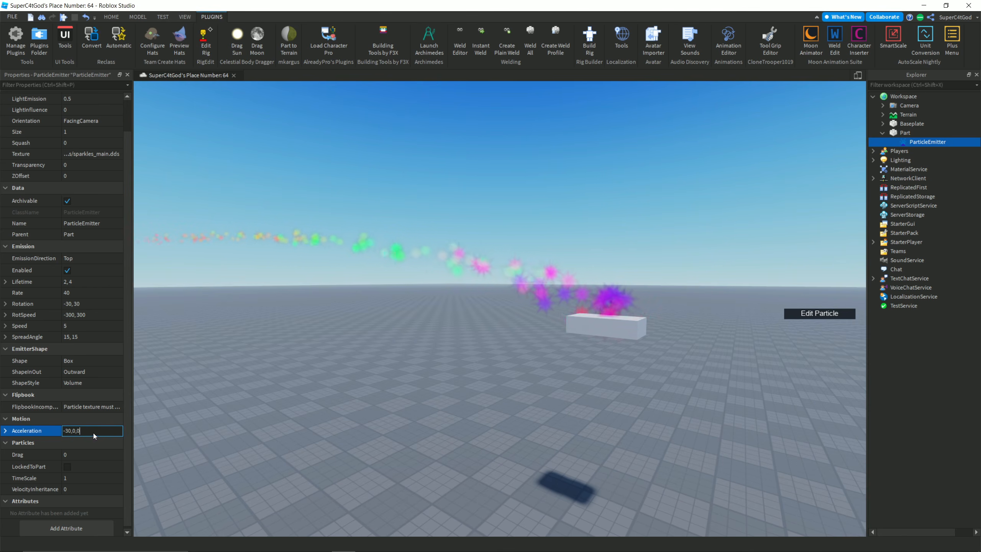
{"action": "key", "text": "Return"}
{"action": "key", "text": "s"}
{"action": "right_click_drag", "start_coordinate": [345, 354], "coordinate": [345, 354]}
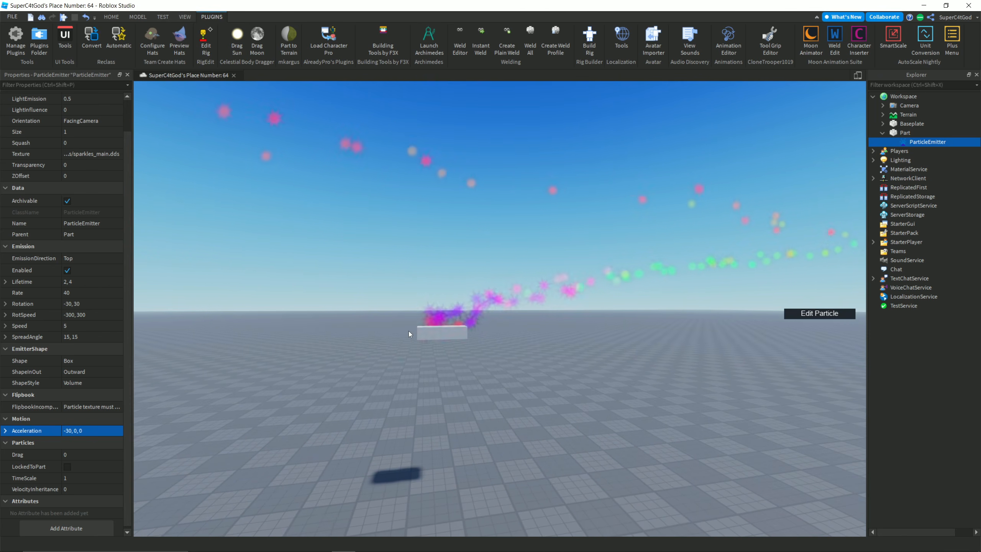
Step: Try rotating the part around its Z axis while viewing the particles' path, and undo the rotation
{"action": "left_click", "coordinate": [406, 335]}
{"action": "left_click", "coordinate": [111, 17]}
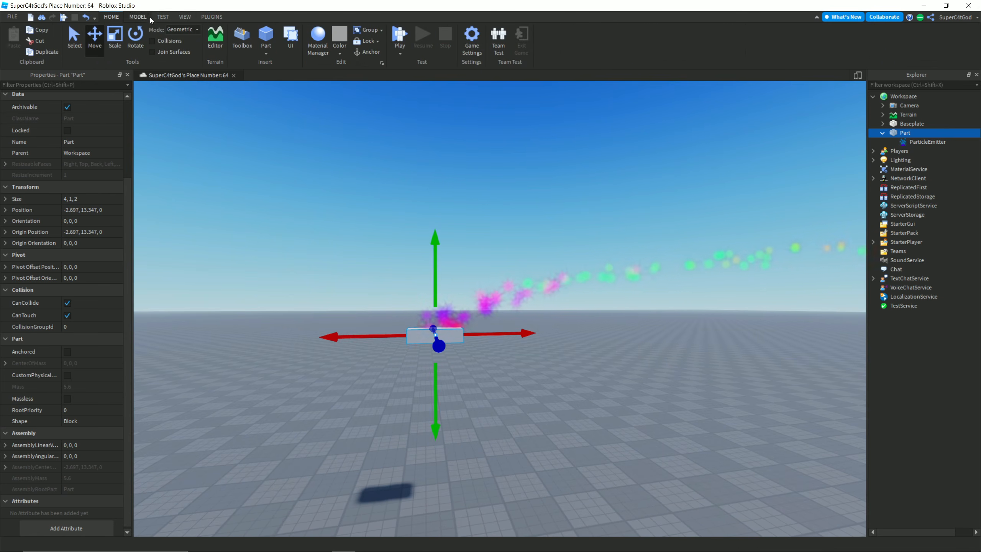
{"action": "left_click", "coordinate": [136, 38]}
{"action": "left_click_drag", "start_coordinate": [475, 279], "coordinate": [385, 442]}
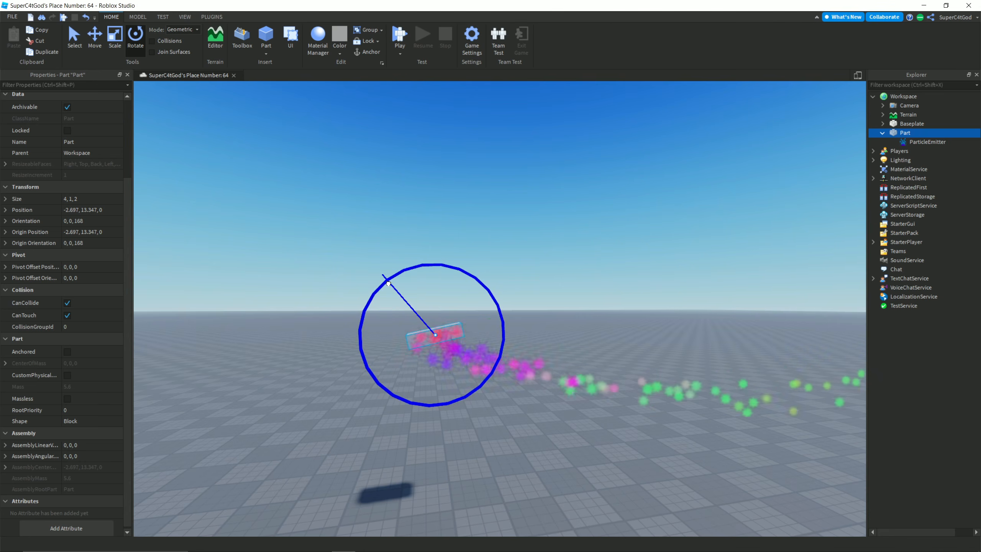
{"action": "right_click_drag", "start_coordinate": [519, 291], "coordinate": [546, 311]}
{"action": "right_click_drag", "start_coordinate": [706, 177], "coordinate": [665, 168]}
{"action": "key", "text": "ctrl+z"}
Step: Try an Acceleration of 0, -20, 0 on the particle emitter and view the particles' path below the part
{"action": "left_click", "coordinate": [212, 17]}
{"action": "left_click", "coordinate": [927, 142]}
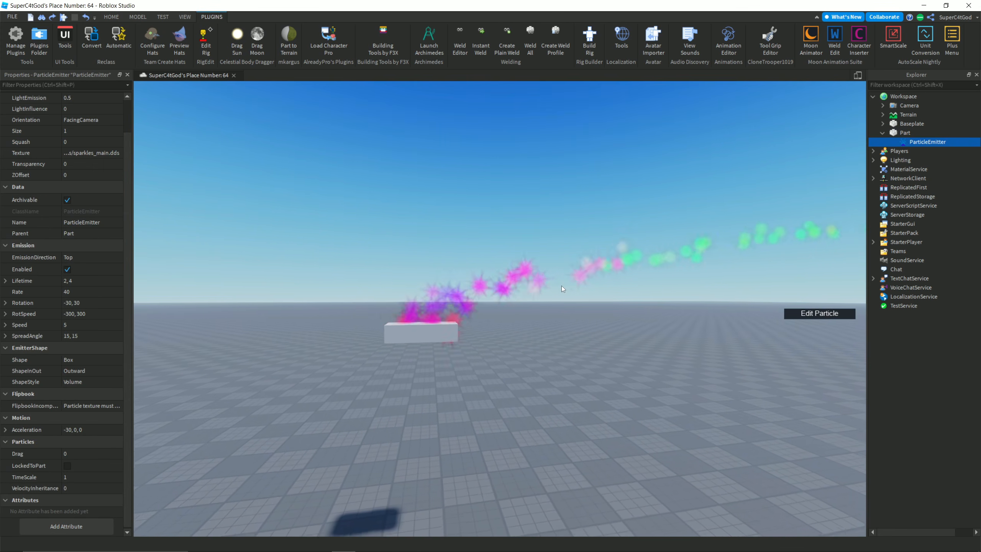
{"action": "right_click", "coordinate": [513, 310]}
{"action": "right_click_drag", "start_coordinate": [324, 285], "coordinate": [337, 283]}
{"action": "left_click", "coordinate": [84, 428]}
{"action": "type", "text": "0,"}
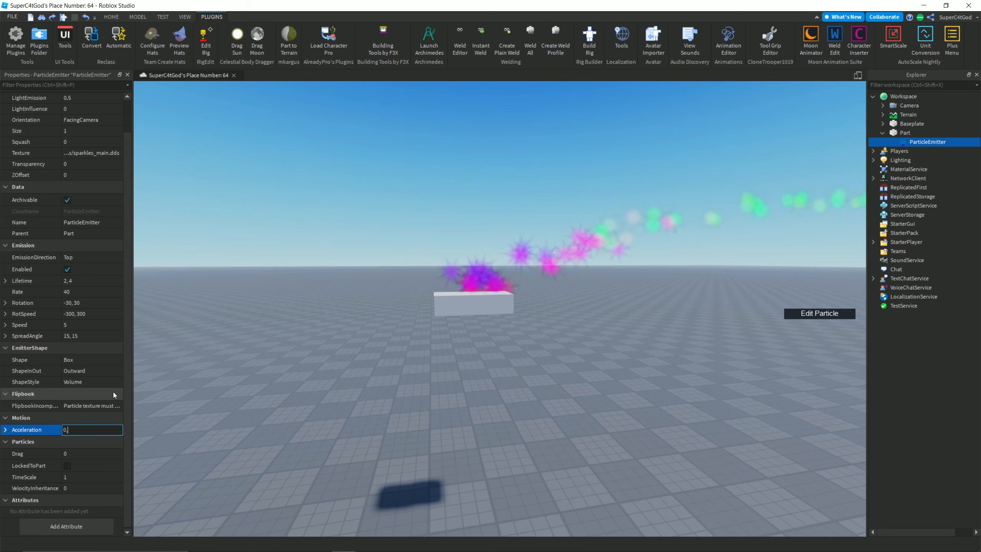
{"action": "type", "text": " -20, 0"}
{"action": "key", "text": "Return"}
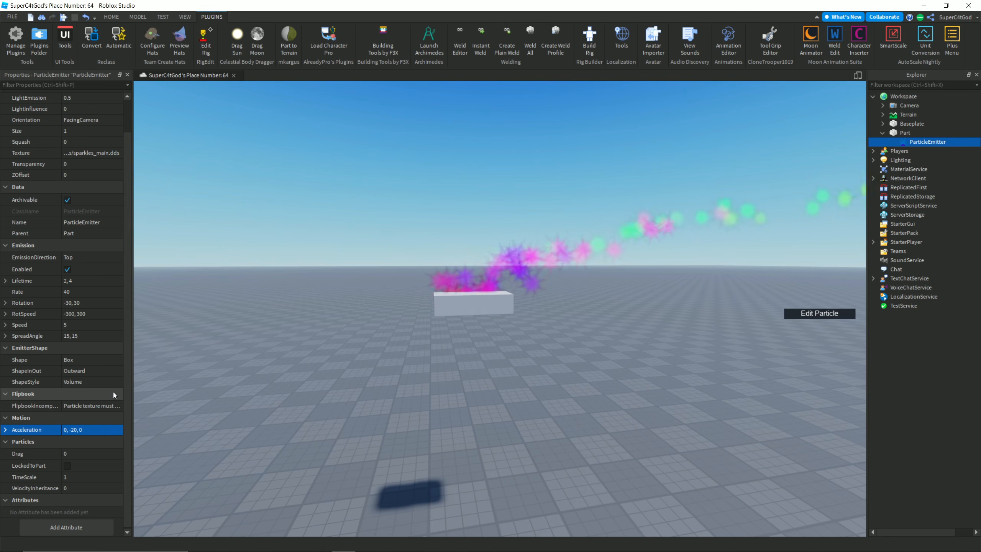
{"action": "key", "text": "q"}
{"action": "right_click_drag", "start_coordinate": [369, 317], "coordinate": [369, 316]}
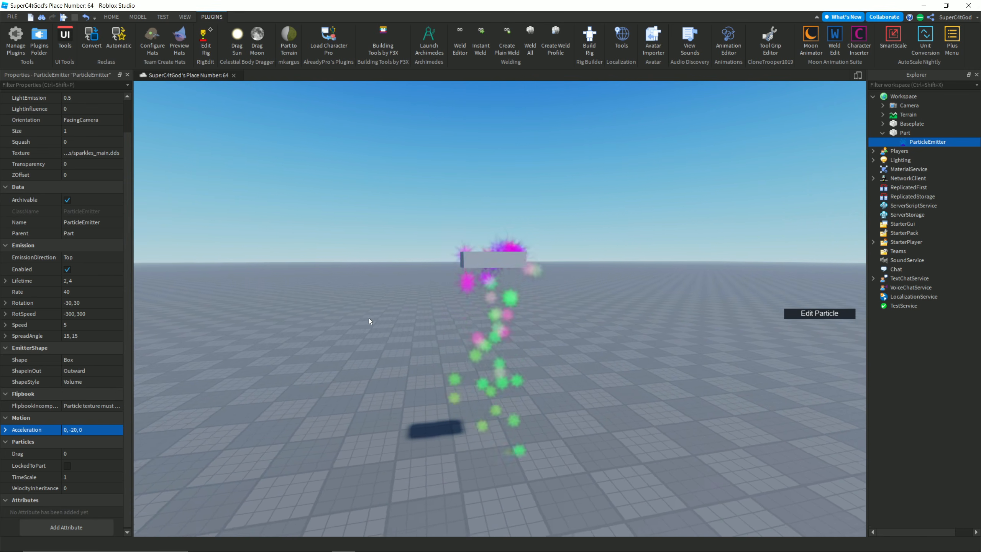
{"action": "key", "text": "e"}
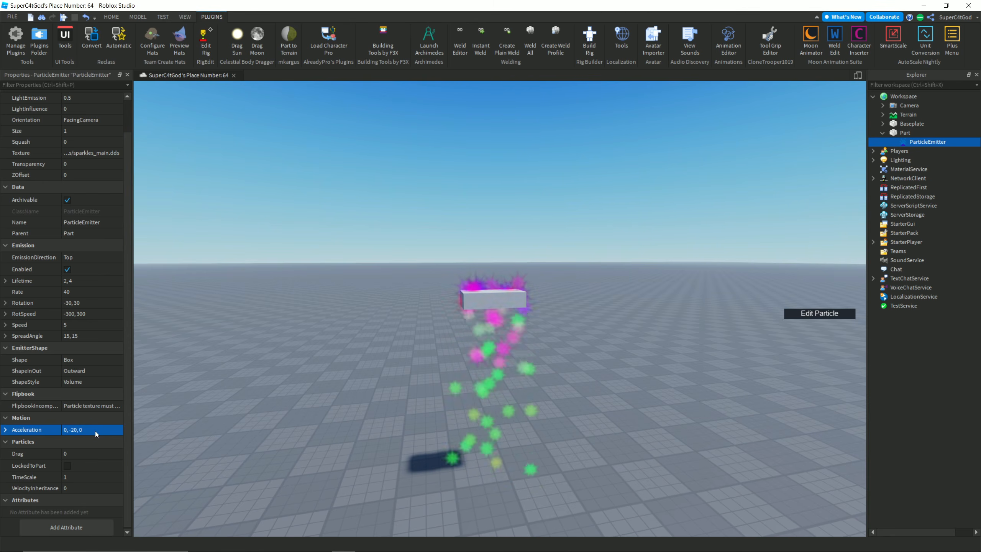
Step: Try an Acceleration of 0, -40, 0 on the particle emitter
{"action": "left_click", "coordinate": [86, 432]}
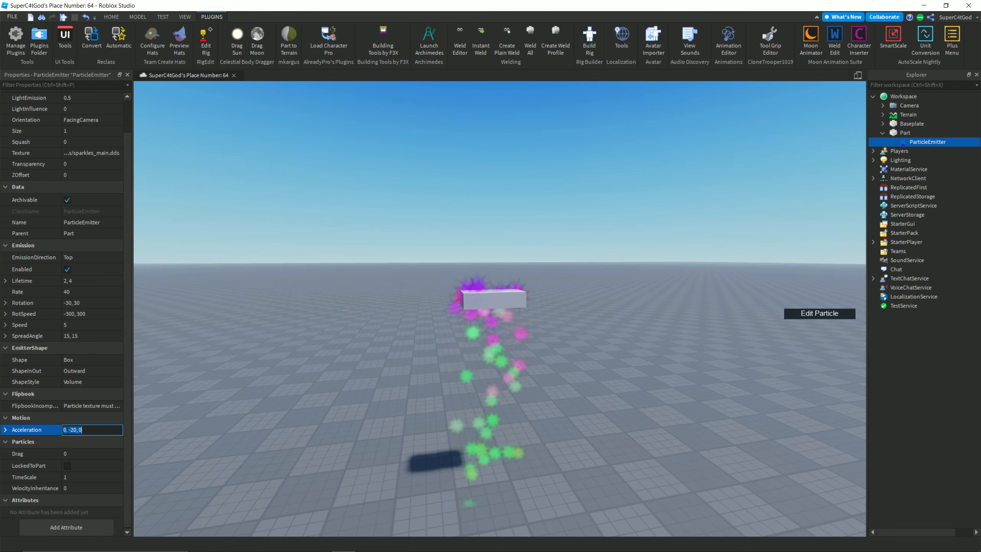
{"action": "type", "text": "0, -40, 0"}
{"action": "key", "text": "Return"}
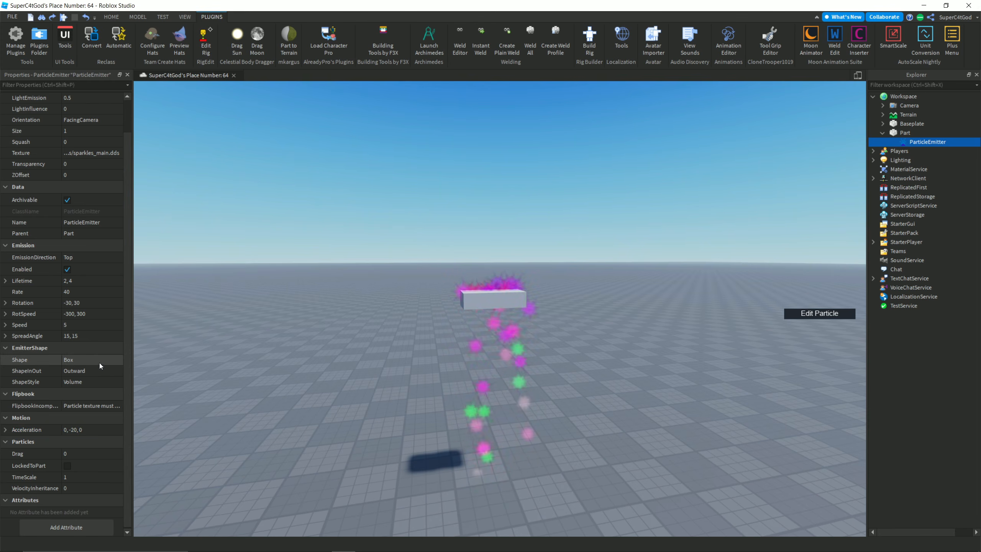
Step: Try a particle emitter Speed of 10 and view the particles from a different angle
{"action": "left_click", "coordinate": [103, 327]}
{"action": "type", "text": "10"}
{"action": "key", "text": "Return"}
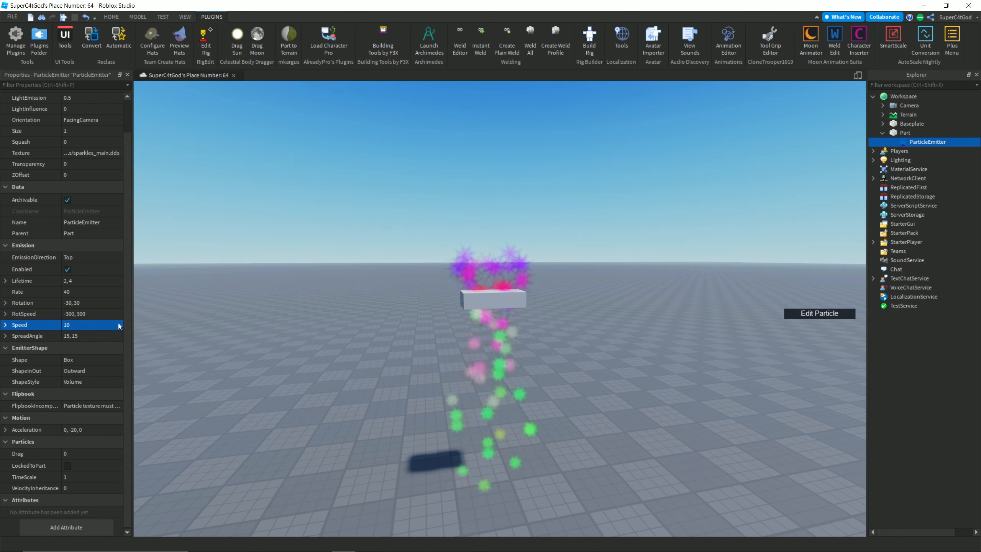
{"action": "key", "text": "w"}
{"action": "right_click_drag", "start_coordinate": [457, 308], "coordinate": [423, 282]}
{"action": "key", "text": "d"}
{"action": "key", "text": "s"}
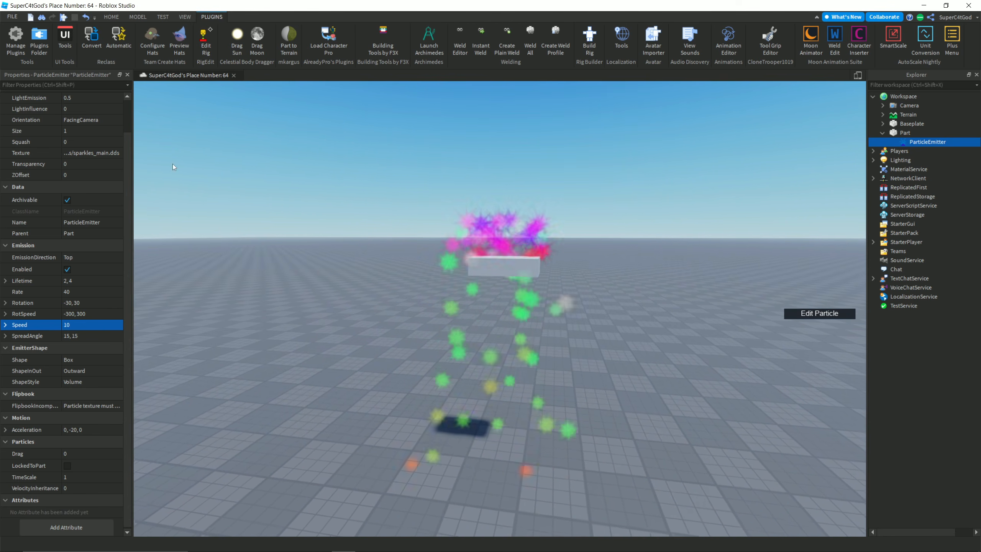
Step: Try a cyan particle Color of 82, 255, 255 with LightEmission at 1
{"action": "scroll", "coordinate": [60, 132], "scroll_direction": "up", "scroll_amount": 2}
{"action": "left_click", "coordinate": [70, 121]}
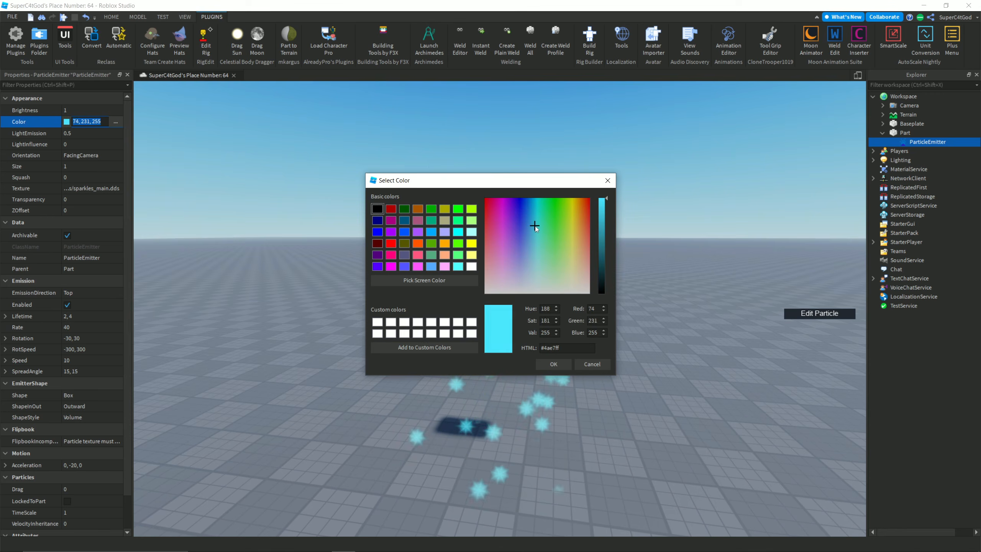
{"action": "left_click", "coordinate": [552, 364]}
{"action": "left_click", "coordinate": [83, 134]}
{"action": "type", "text": "1"}
{"action": "key", "text": "Return"}
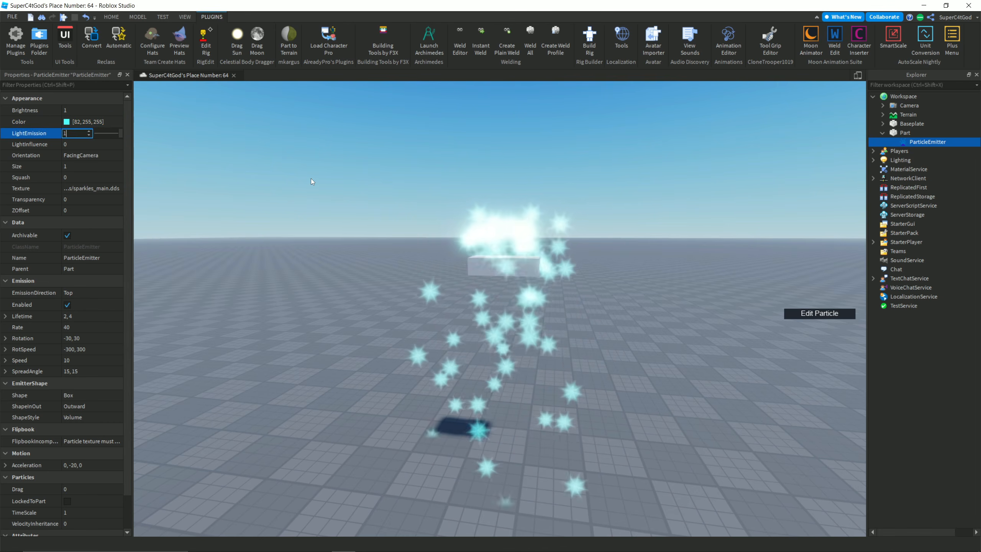
Step: Undo the LightEmission, Color and Speed changes on the particle emitter
{"action": "key", "text": "ctrl+z"}
{"action": "key", "text": "ctrl+z"}
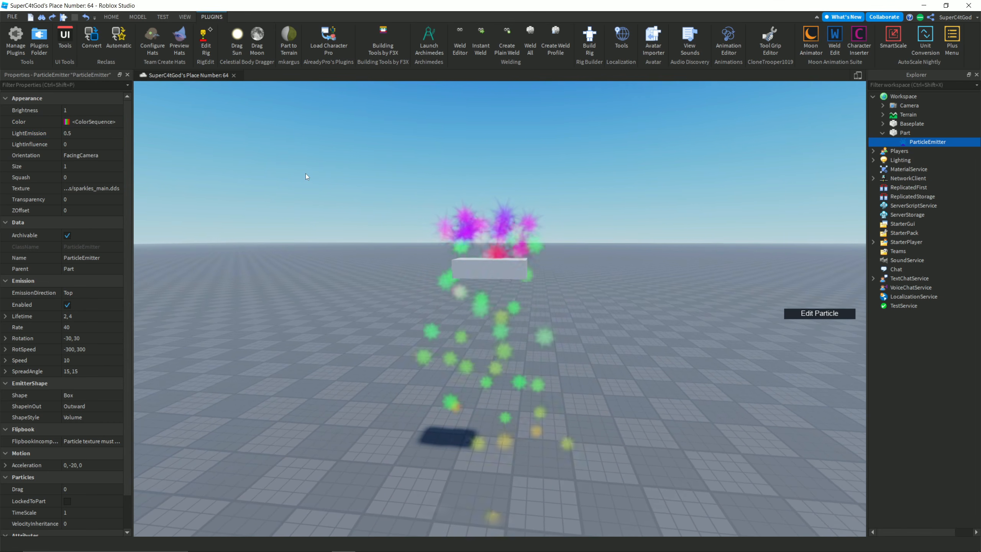
{"action": "key", "text": "ctrl+z"}
{"action": "key", "text": "ctrl+z"}
{"action": "key", "text": "ctrl+z"}
{"action": "key", "text": "ctrl+z"}
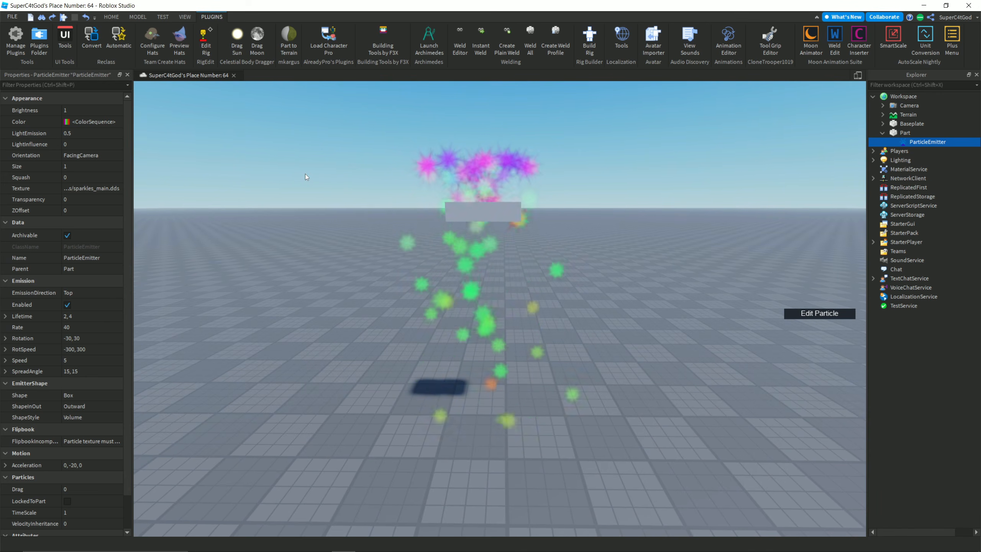
Step: Set the particle emitter's Acceleration to 0, 0, 0 and view the whole particle stream
{"action": "left_click", "coordinate": [90, 464]}
{"action": "key", "text": "BackSpace"}
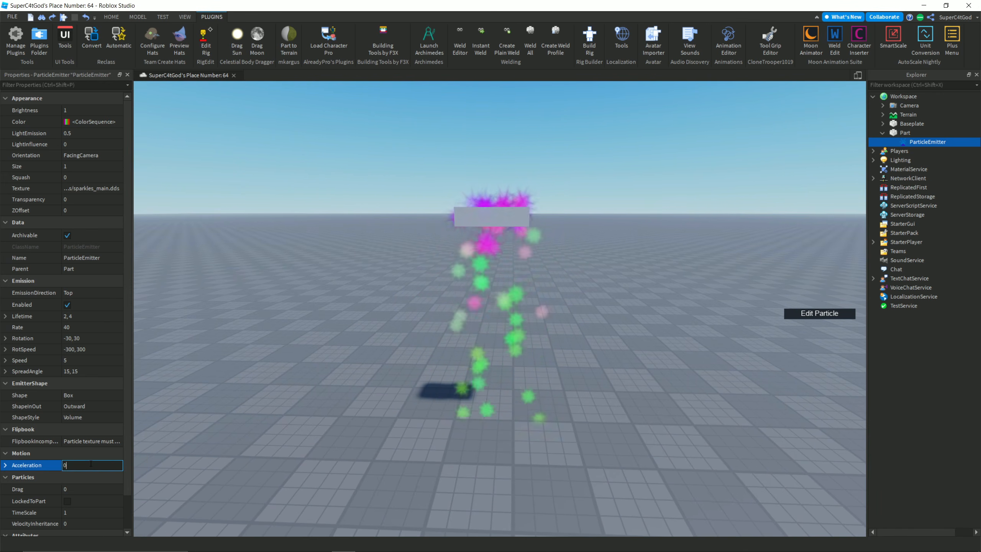
{"action": "type", "text": "0,0,0"}
{"action": "key", "text": "Return"}
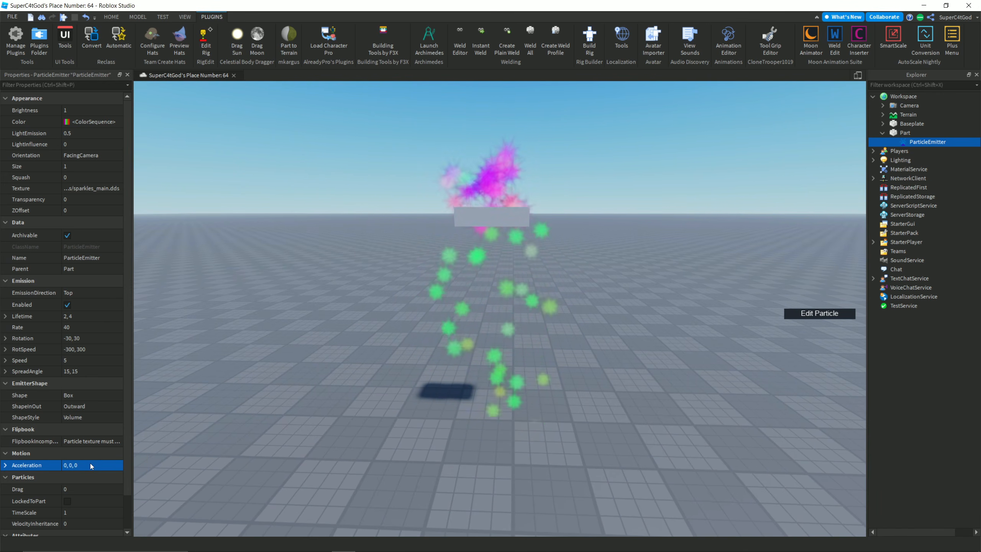
{"action": "scroll", "coordinate": [94, 476], "scroll_direction": "down", "scroll_amount": 2}
{"action": "key", "text": "e"}
{"action": "key", "text": "s"}
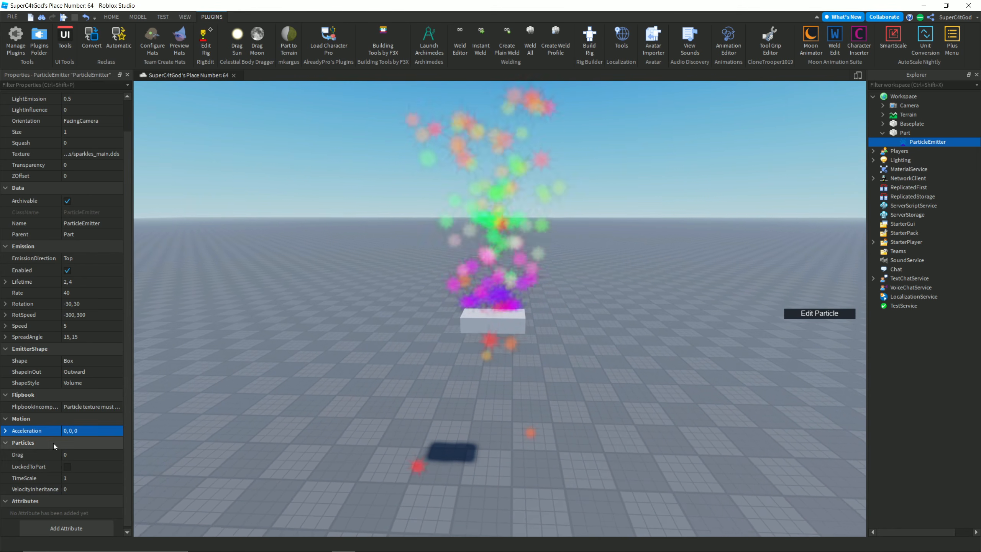
{"action": "key", "text": "q"}
{"action": "right_click_drag", "start_coordinate": [255, 455], "coordinate": [236, 458]}
{"action": "key", "text": "s"}
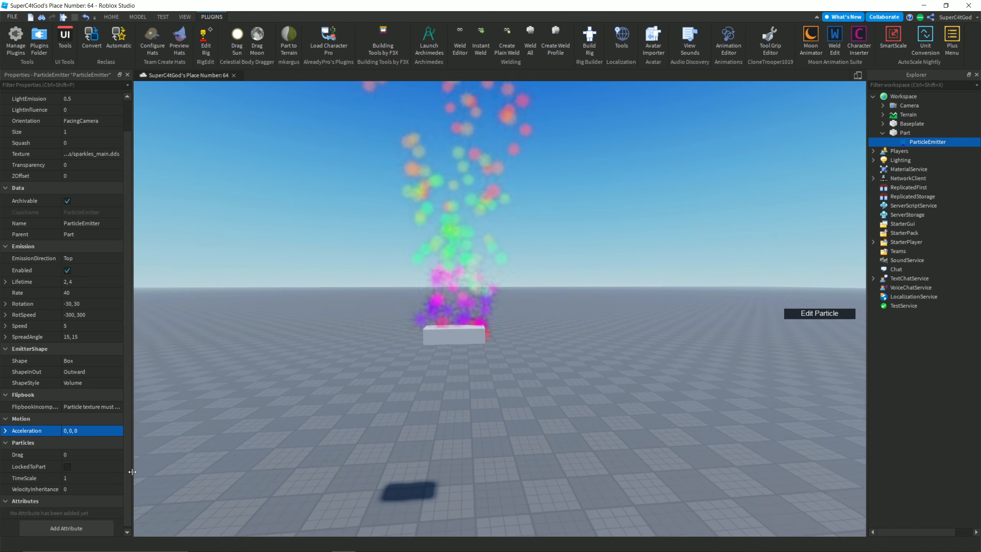
Step: Try a Drag of 1 on the particle emitter and view the particles from closer up
{"action": "left_click", "coordinate": [93, 454]}
{"action": "type", "text": "1"}
{"action": "key", "text": "Return"}
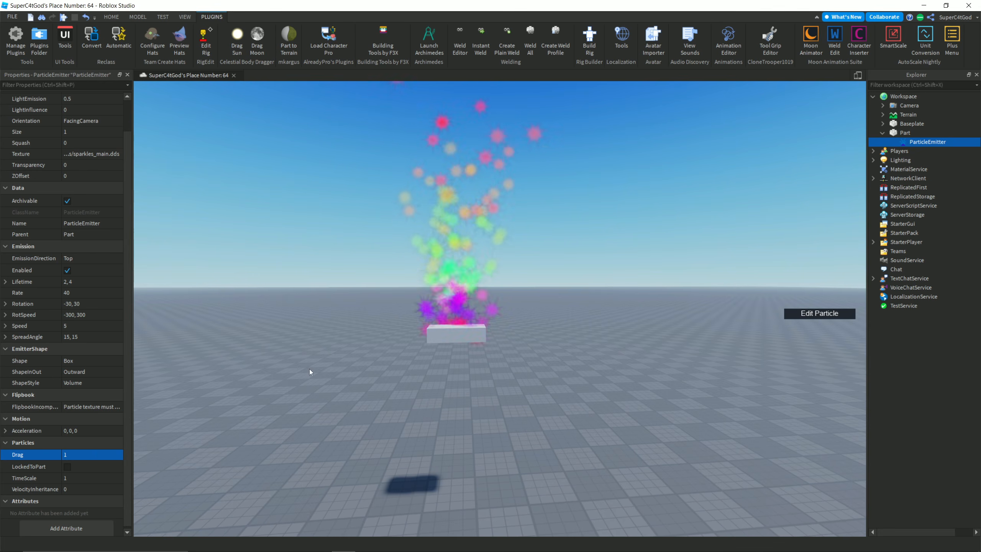
{"action": "key", "text": "w"}
{"action": "key", "text": "w"}
{"action": "key", "text": "d"}
{"action": "key", "text": "s"}
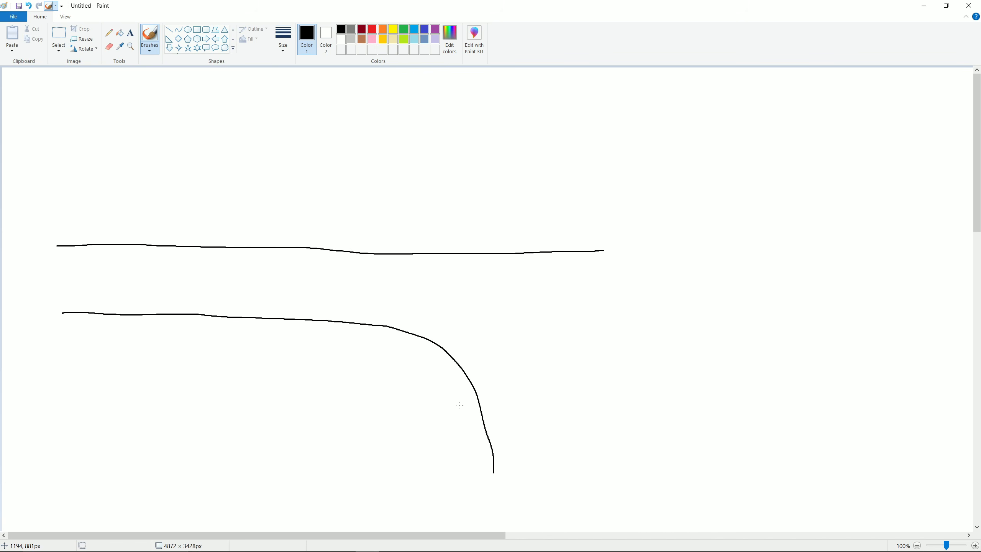
Step: Close the Paint drawing without saving it and return to Roblox Studio
{"action": "left_click", "coordinate": [969, 5]}
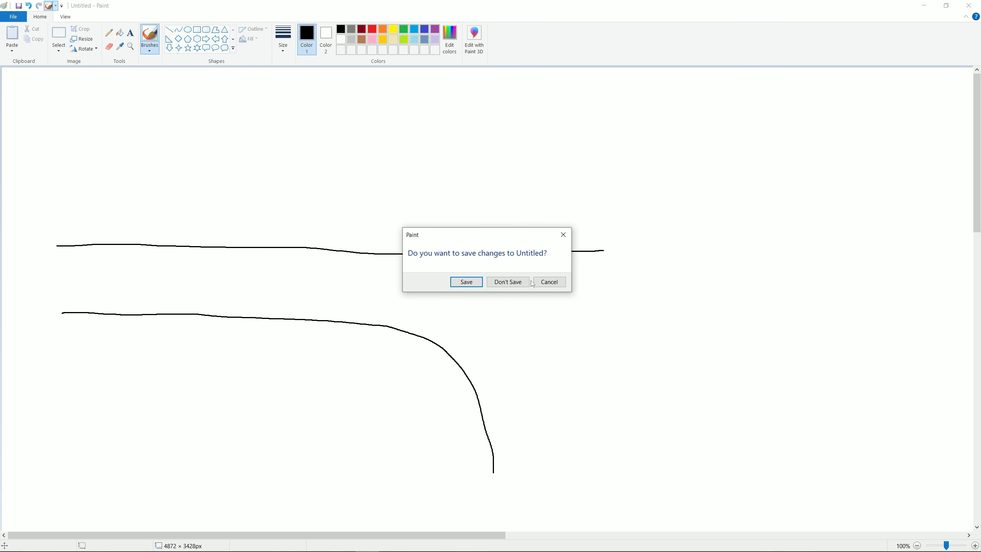
{"action": "left_click", "coordinate": [517, 283]}
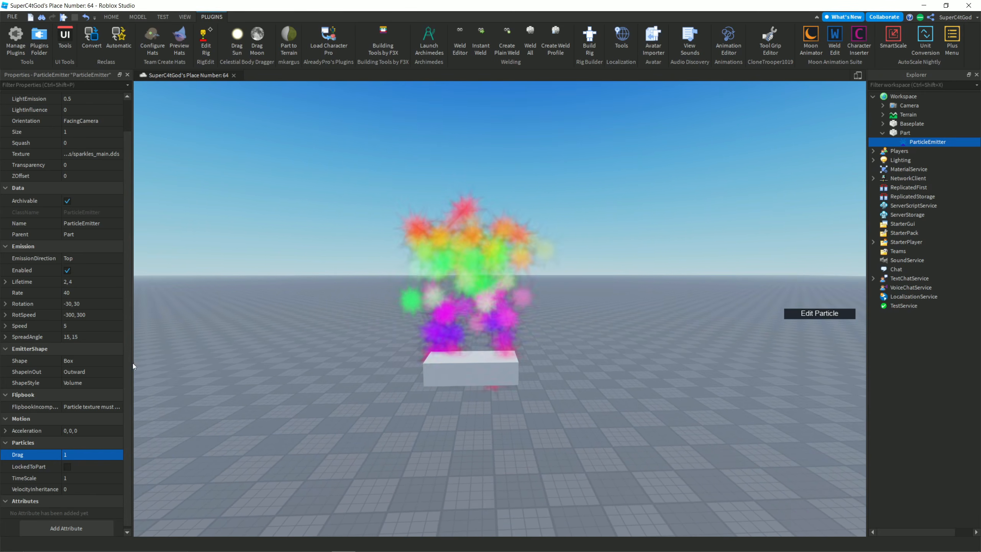
Step: Try a particle emitter Speed of 30 and view how the particles slow down as they rise
{"action": "left_click", "coordinate": [99, 325]}
{"action": "type", "text": "30"}
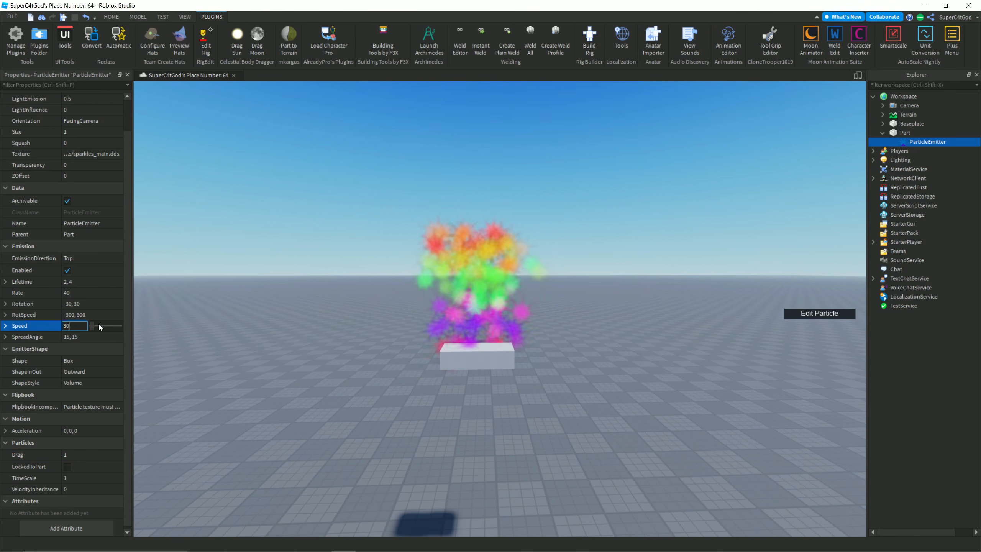
{"action": "key", "text": "Return"}
{"action": "right_click_drag", "start_coordinate": [279, 191], "coordinate": [279, 192]}
{"action": "right_click_drag", "start_coordinate": [460, 228], "coordinate": [472, 255]}
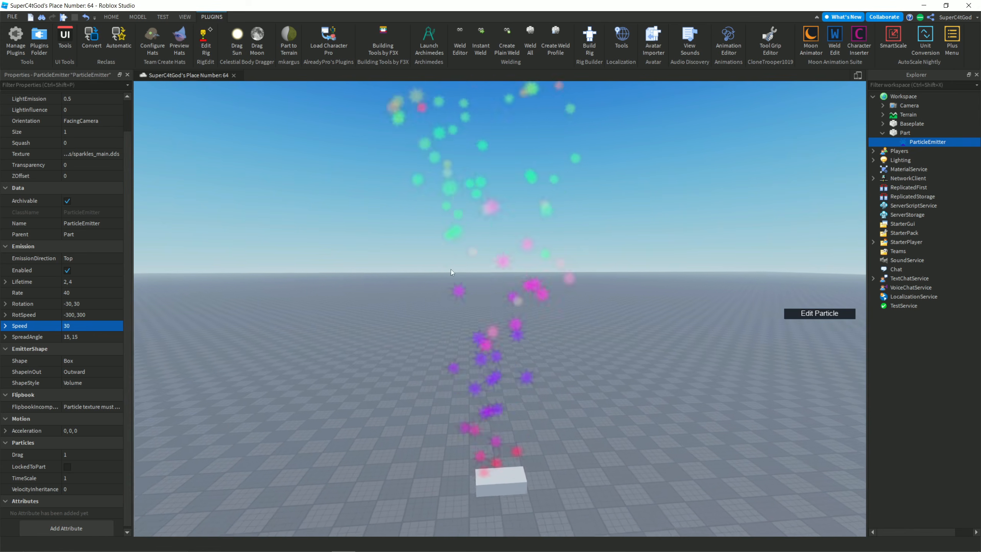
Step: Try a Drag of 0.5 on the particle emitter
{"action": "left_click", "coordinate": [87, 457]}
{"action": "type", "text": "0.5"}
{"action": "key", "text": "Return"}
{"action": "right_click_drag", "start_coordinate": [276, 282], "coordinate": [276, 282]}
Step: Undo the Drag and Speed changes on the particle emitter and view the part up close
{"action": "key", "text": "ctrl+z"}
{"action": "key", "text": "ctrl+z"}
{"action": "key", "text": "ctrl+z"}
{"action": "key", "text": "w"}
{"action": "key", "text": "s"}
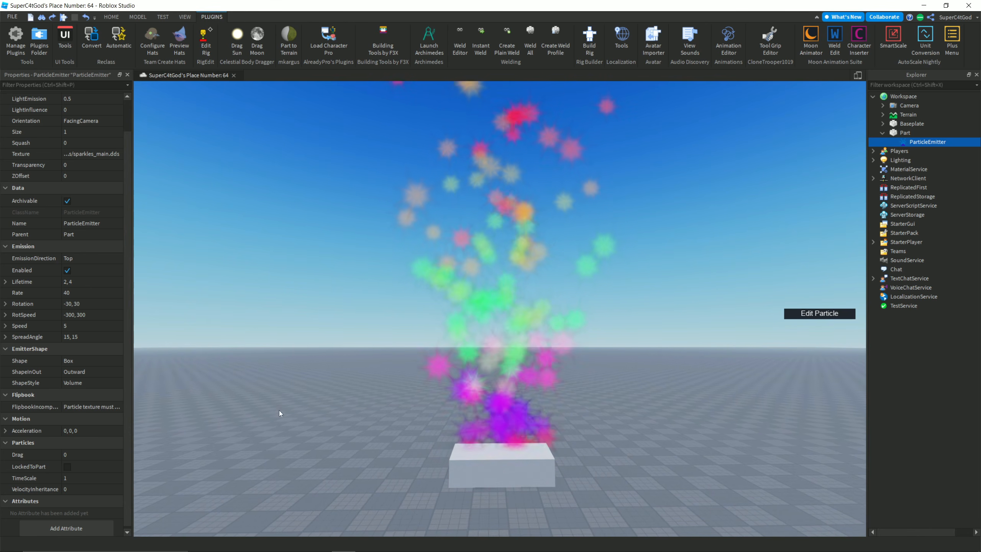
Step: Move the part along the X axis to about X -1.083 while watching how the emitted particles follow
{"action": "right_click_drag", "start_coordinate": [454, 415], "coordinate": [454, 414]}
{"action": "left_click", "coordinate": [462, 410]}
{"action": "left_click", "coordinate": [112, 17]}
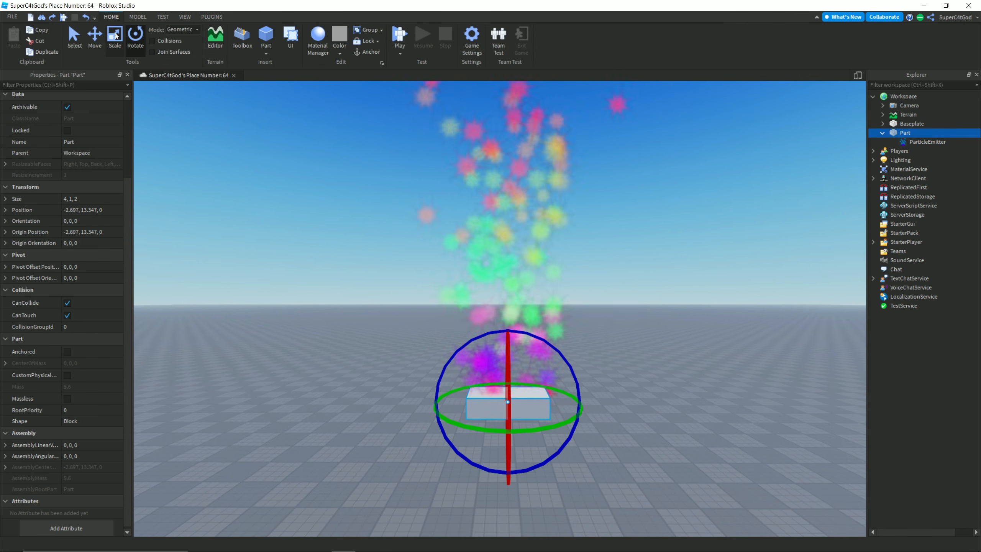
{"action": "left_click", "coordinate": [94, 37]}
{"action": "left_click_drag", "start_coordinate": [545, 387], "coordinate": [548, 463]}
Step: Enable LockedToPart on the particle emitter and move the part along the X axis to about X -1.121
{"action": "left_click", "coordinate": [896, 151]}
{"action": "left_click", "coordinate": [916, 142]}
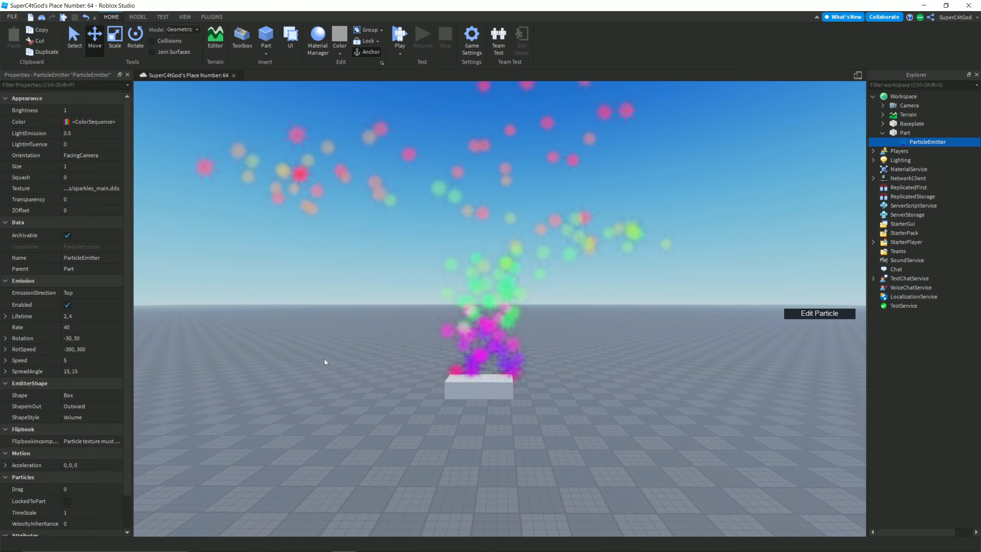
{"action": "left_click", "coordinate": [69, 502]}
{"action": "left_click", "coordinate": [353, 390]}
{"action": "left_click_drag", "start_coordinate": [372, 361], "coordinate": [534, 439]}
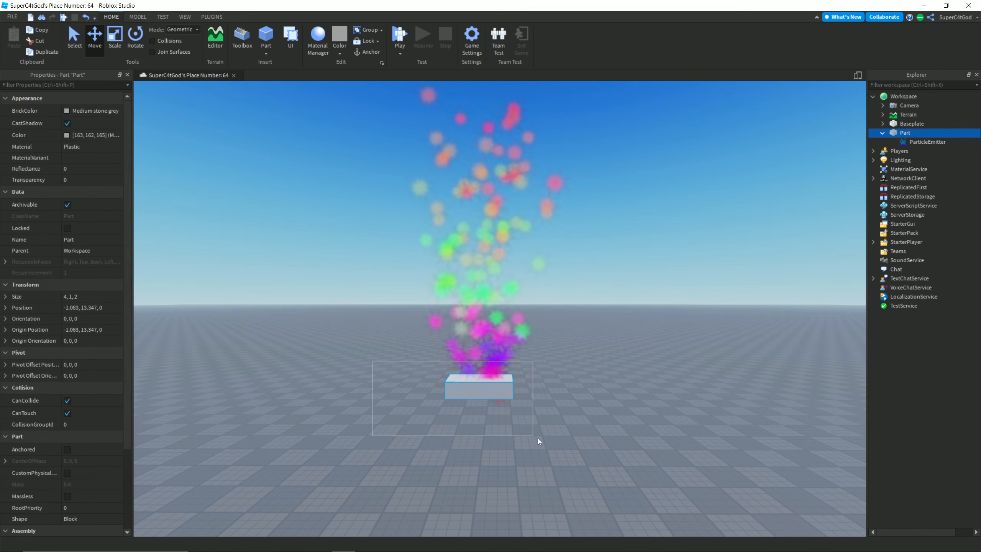
{"action": "mouse_move", "coordinate": [540, 387]}
{"action": "left_mouse_down"}
{"action": "mouse_move", "coordinate": [433, 385]}
{"action": "mouse_move", "coordinate": [495, 409]}
{"action": "mouse_move", "coordinate": [586, 407]}
{"action": "mouse_move", "coordinate": [539, 396]}
{"action": "left_mouse_up"}
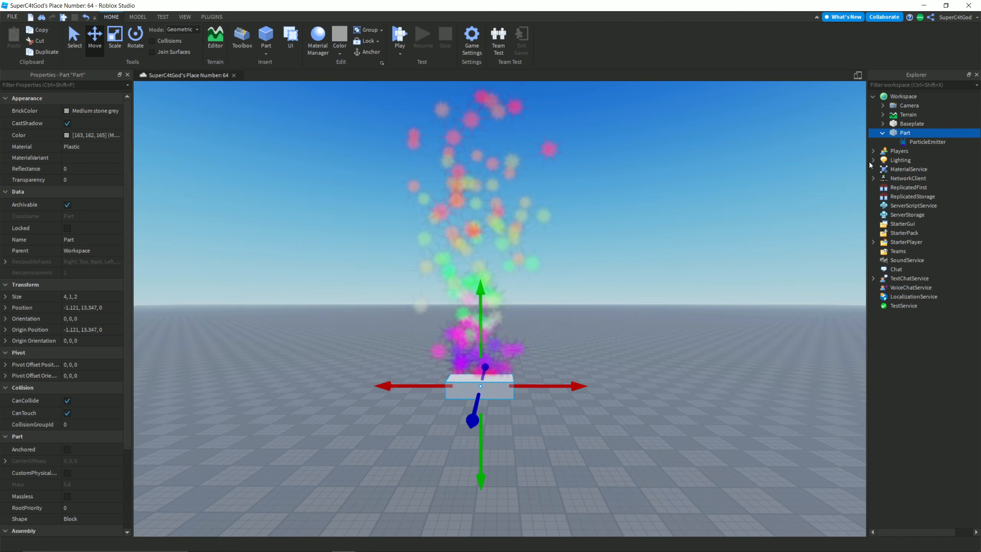
Step: Try a particle emitter Speed of 0 and move the part along the X axis with its locked particles
{"action": "left_click", "coordinate": [926, 142]}
{"action": "left_click", "coordinate": [89, 360]}
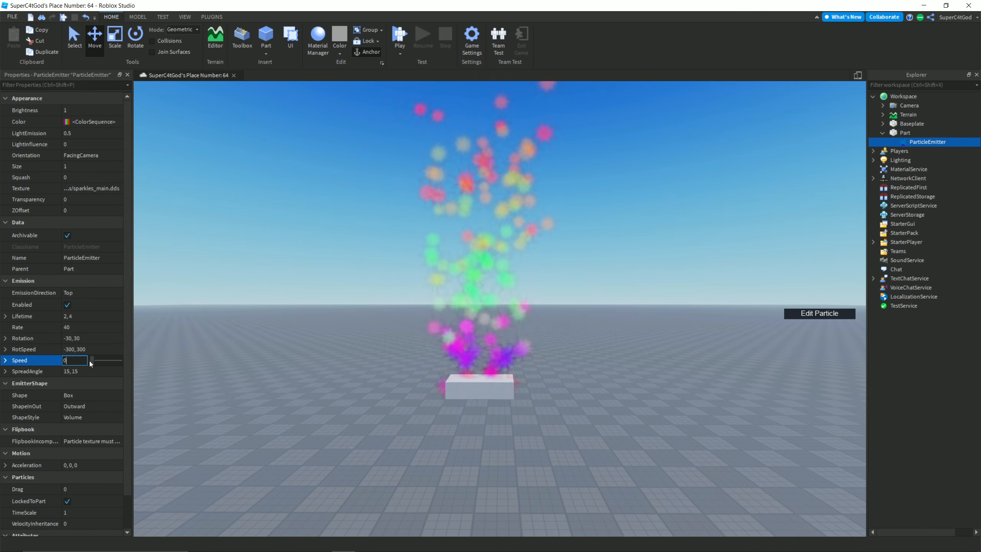
{"action": "type", "text": "0"}
{"action": "key", "text": "Return"}
{"action": "left_click", "coordinate": [498, 380]}
{"action": "left_click_drag", "start_coordinate": [559, 385], "coordinate": [497, 371]}
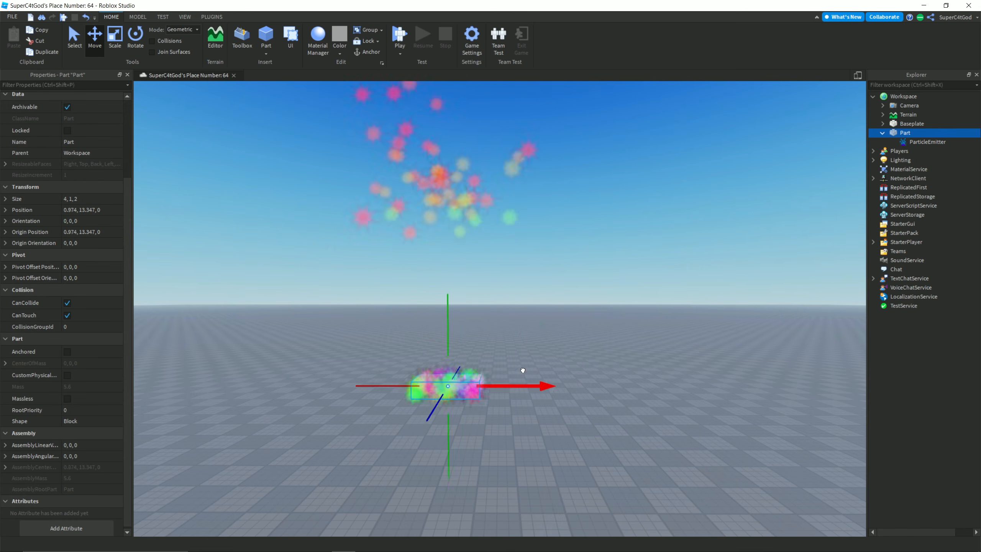
Step: Undo the last part movement and the emitter's Speed change
{"action": "right_click_drag", "start_coordinate": [551, 355], "coordinate": [552, 355]}
{"action": "key", "text": "ctrl+z"}
{"action": "key", "text": "ctrl+z"}
{"action": "key", "text": "ctrl+z"}
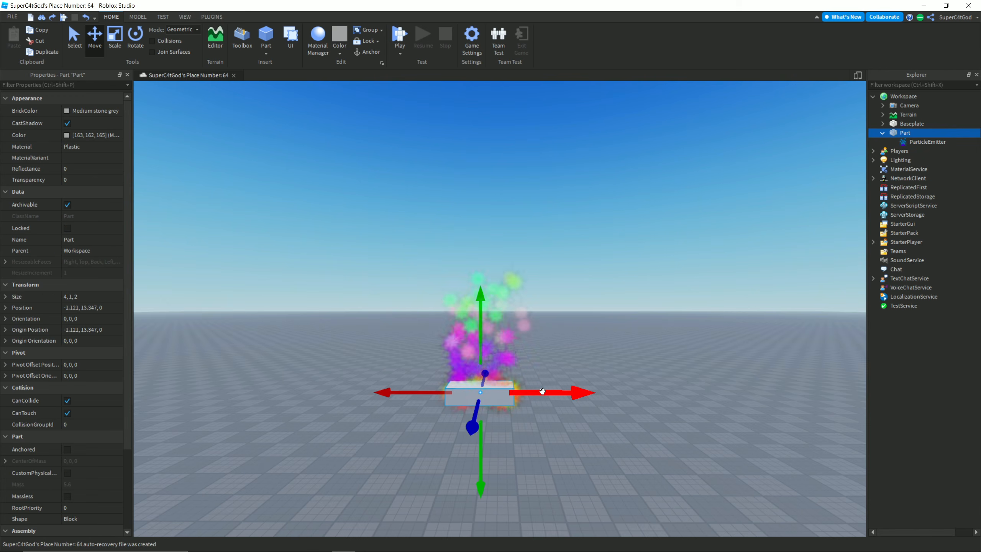
Step: Turn off LockedToPart on the particle emitter and try slowing its particles with a TimeScale of 0.1
{"action": "left_click", "coordinate": [927, 141]}
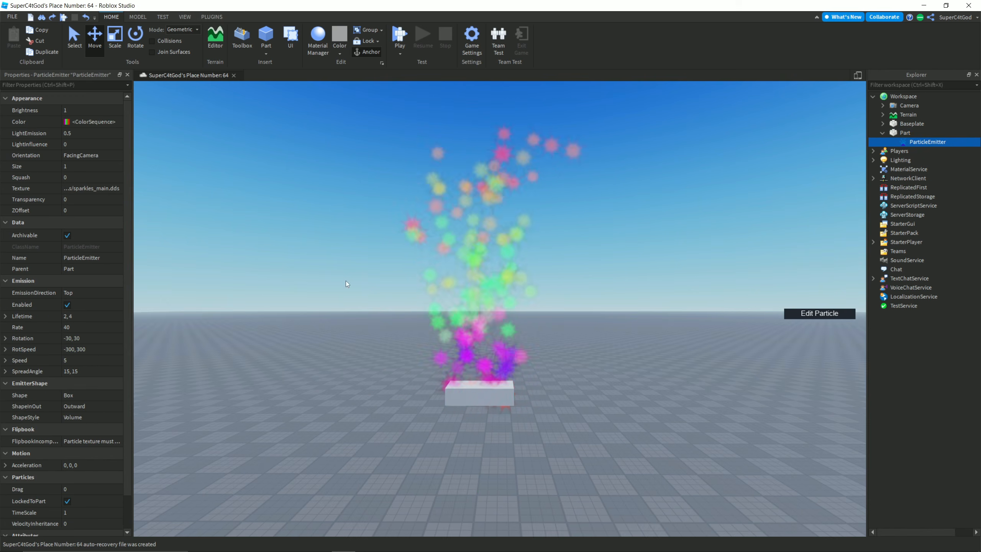
{"action": "left_click", "coordinate": [71, 500]}
{"action": "left_click", "coordinate": [84, 512]}
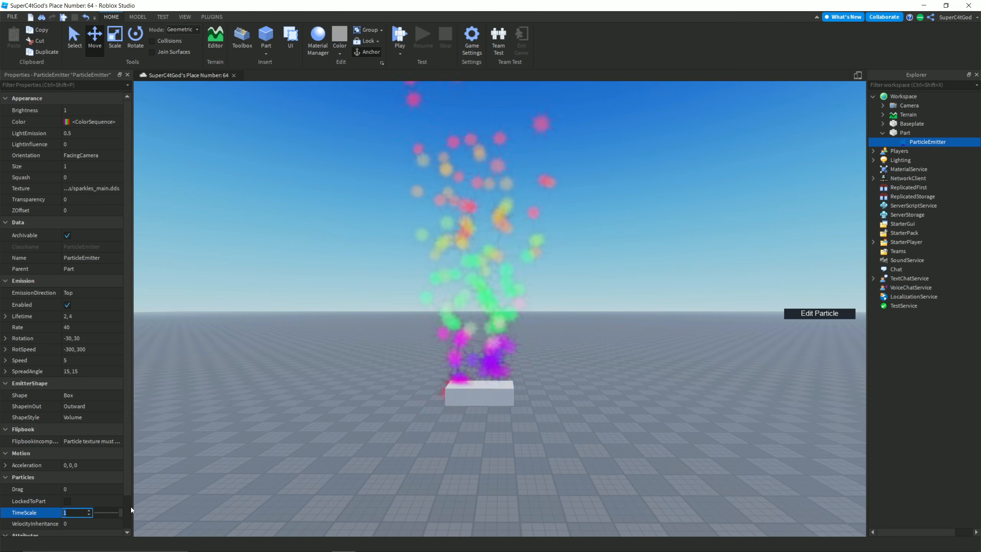
{"action": "left_click_drag", "start_coordinate": [121, 513], "coordinate": [103, 515]}
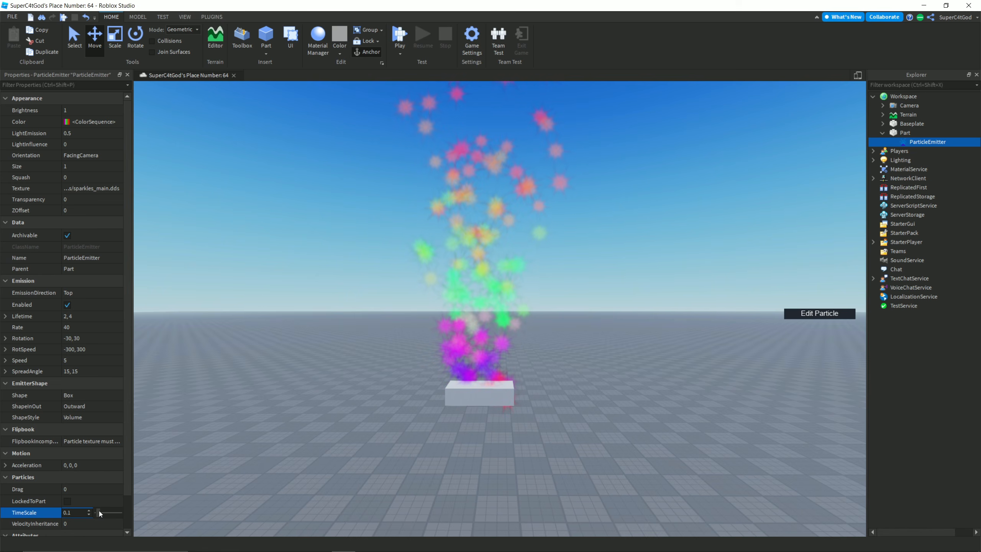
{"action": "left_click_drag", "start_coordinate": [101, 511], "coordinate": [123, 512]}
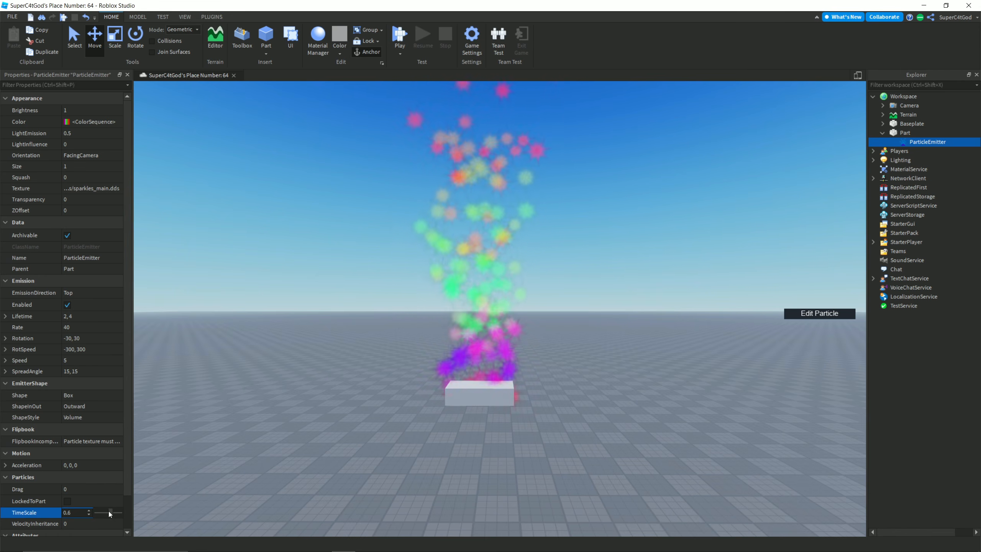
Step: Try the emitter's TimeScale at 0.5 and at 0, and inspect the particles up close
{"action": "left_click_drag", "start_coordinate": [107, 513], "coordinate": [107, 513]}
{"action": "right_click_drag", "start_coordinate": [248, 431], "coordinate": [247, 430]}
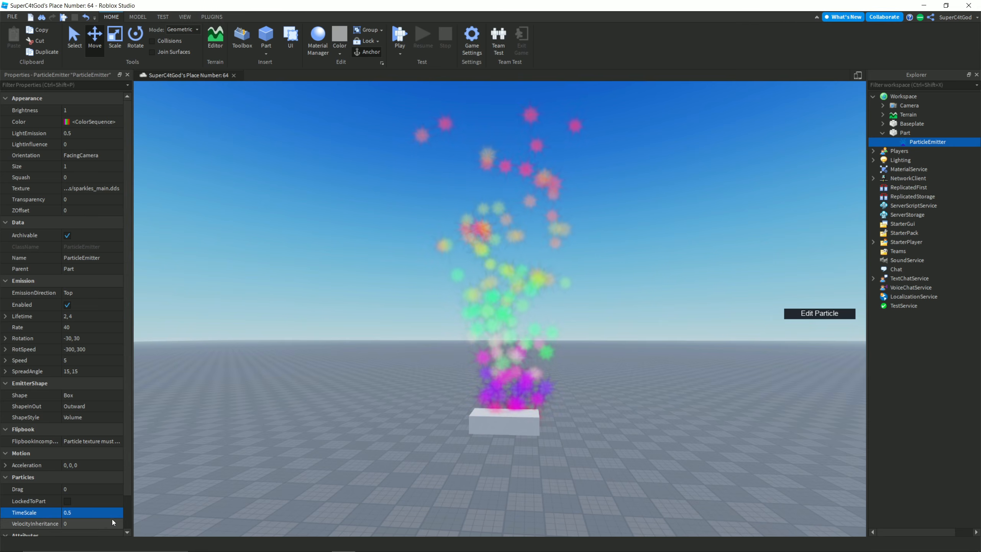
{"action": "scroll", "coordinate": [328, 414], "scroll_direction": "up", "scroll_amount": 5}
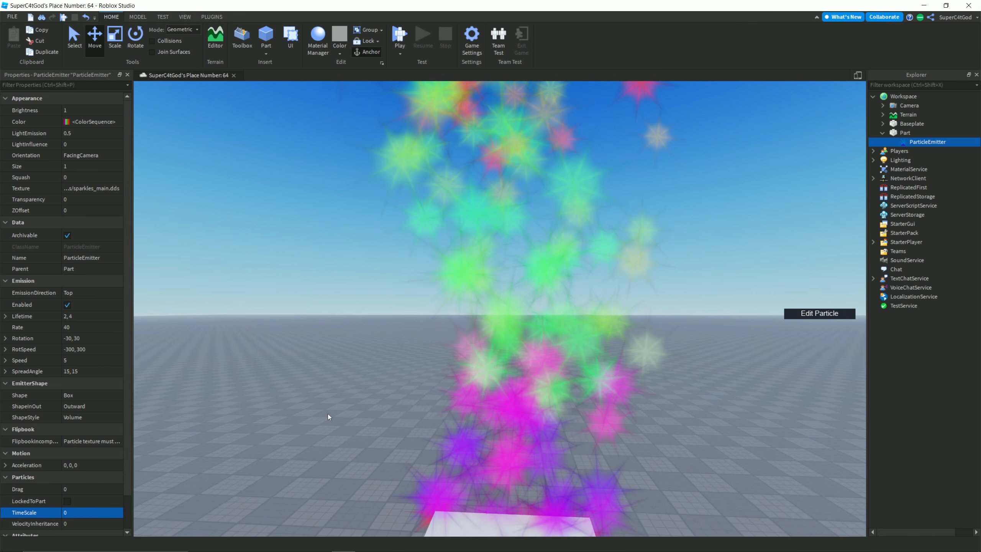
{"action": "right_click_drag", "start_coordinate": [328, 414], "coordinate": [328, 414]}
{"action": "key", "text": "w"}
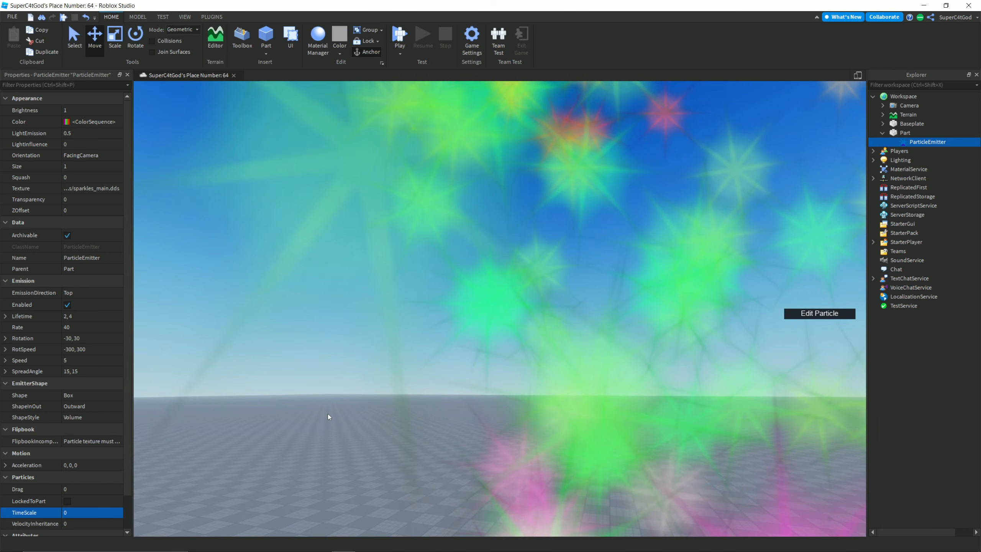
Step: Set the particle emitter's TimeScale back to 1
{"action": "scroll", "coordinate": [328, 414], "scroll_direction": "down", "scroll_amount": 5}
{"action": "left_click", "coordinate": [105, 513]}
{"action": "type", "text": "1"}
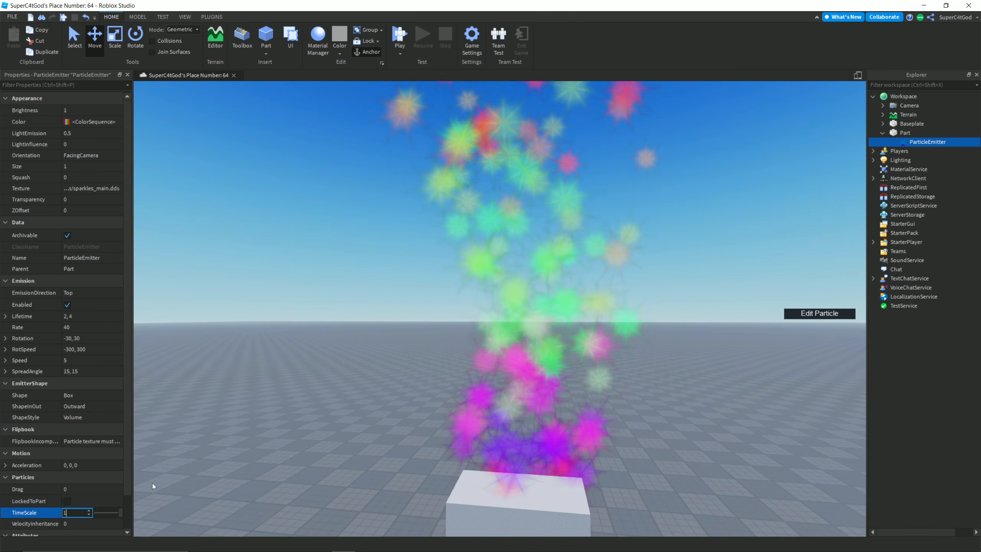
{"action": "key", "text": "Return"}
{"action": "scroll", "coordinate": [308, 417], "scroll_direction": "down", "scroll_amount": 3}
{"action": "scroll", "coordinate": [115, 436], "scroll_direction": "down", "scroll_amount": 1}
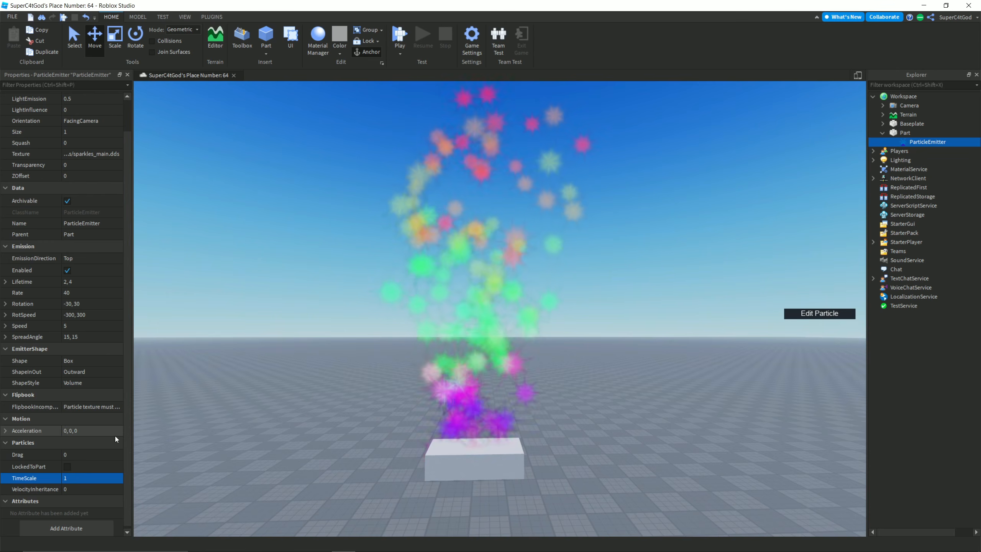
Step: Move the part along the X axis to about X -6.824 to see its particles with VelocityInheritance at 0
{"action": "scroll", "coordinate": [296, 421], "scroll_direction": "down", "scroll_amount": 4}
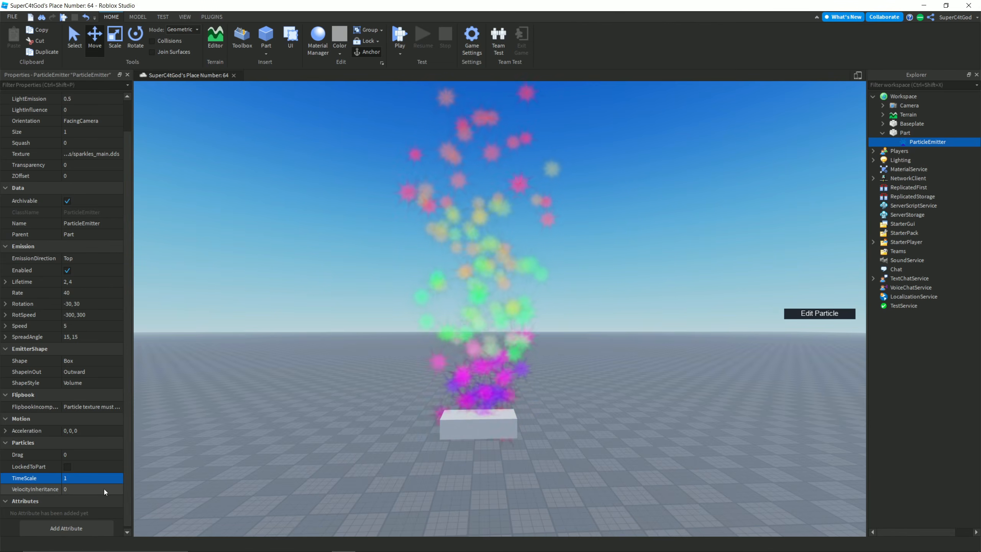
{"action": "scroll", "coordinate": [381, 443], "scroll_direction": "down", "scroll_amount": 4}
{"action": "left_click", "coordinate": [510, 372]}
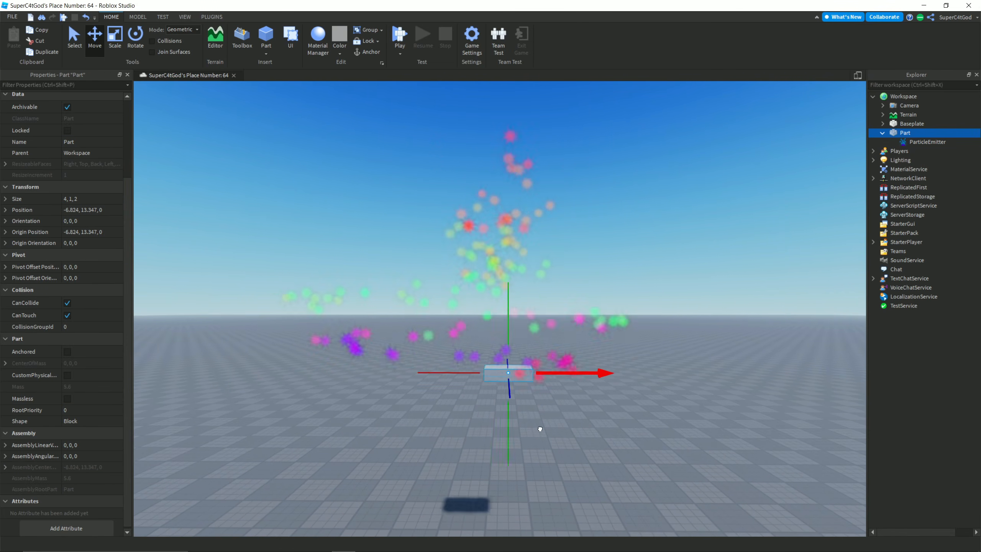
Step: Set the emitter's VelocityInheritance to 1 and move the part to about X 5.325, Y 20.266
{"action": "scroll", "coordinate": [615, 254], "scroll_direction": "up", "scroll_amount": 2}
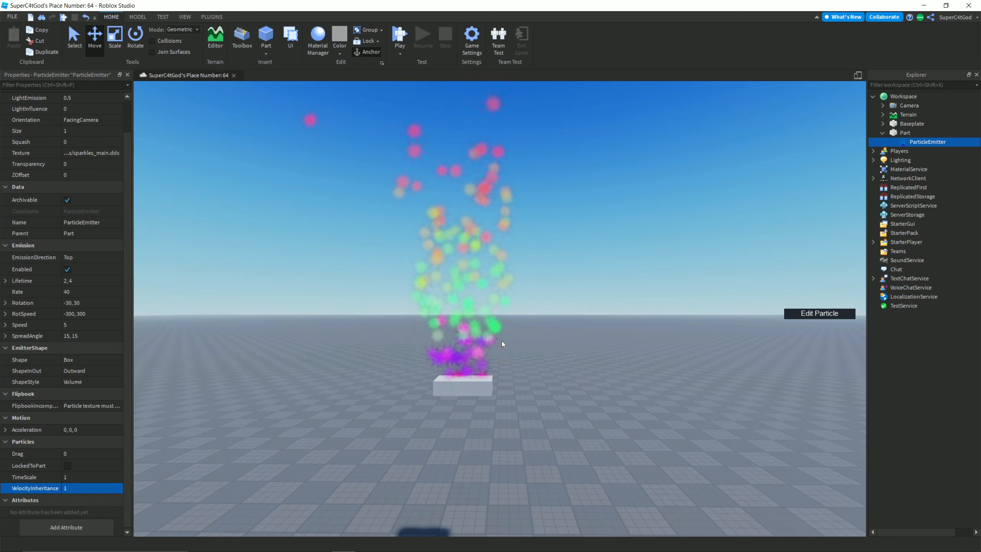
{"action": "left_click_drag", "start_coordinate": [541, 386], "coordinate": [486, 412]}
{"action": "left_click_drag", "start_coordinate": [406, 335], "coordinate": [419, 241]}
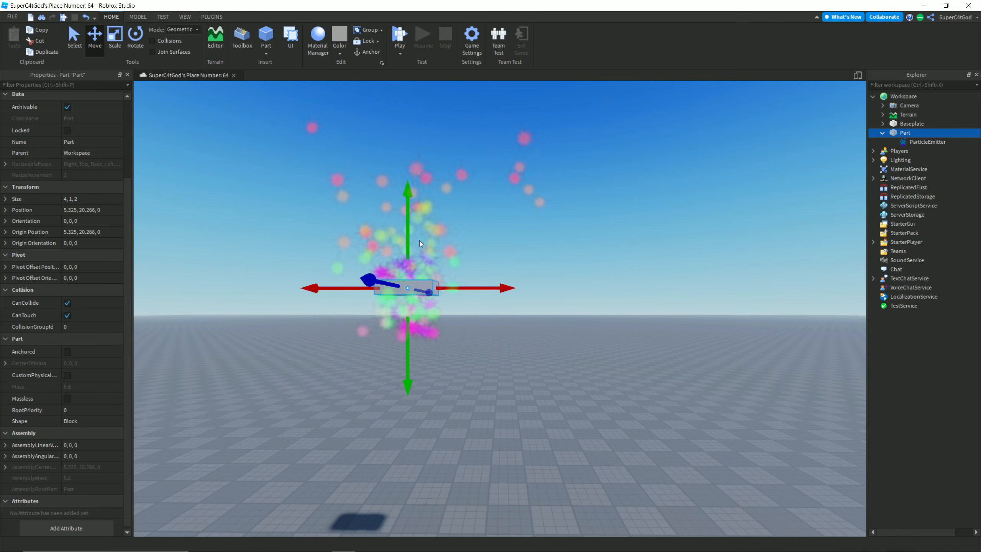
Step: Try a particle emitter Speed of 0 together with the inherited velocity
{"action": "left_click", "coordinate": [919, 144]}
{"action": "left_click", "coordinate": [102, 316]}
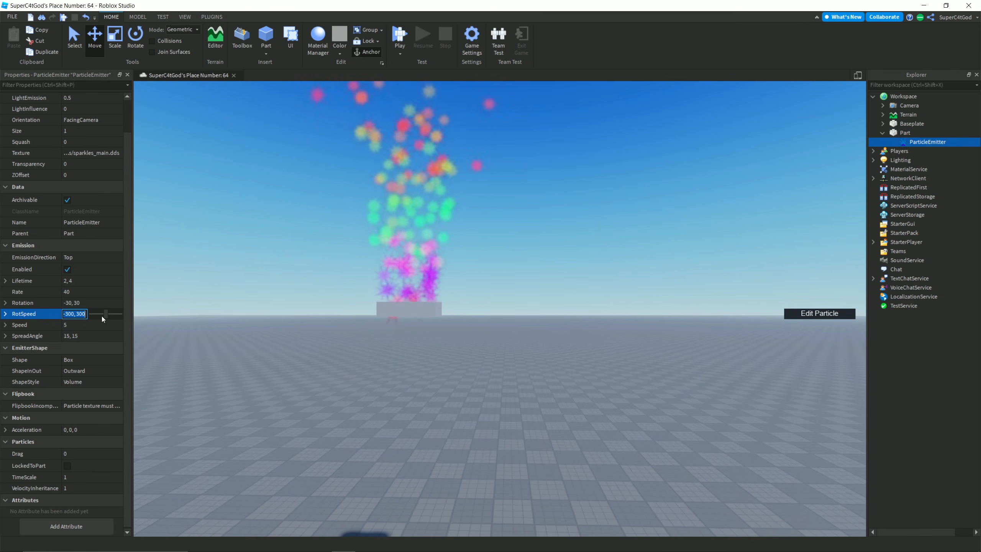
{"action": "left_click", "coordinate": [90, 324]}
{"action": "type", "text": "0"}
{"action": "key", "text": "Return"}
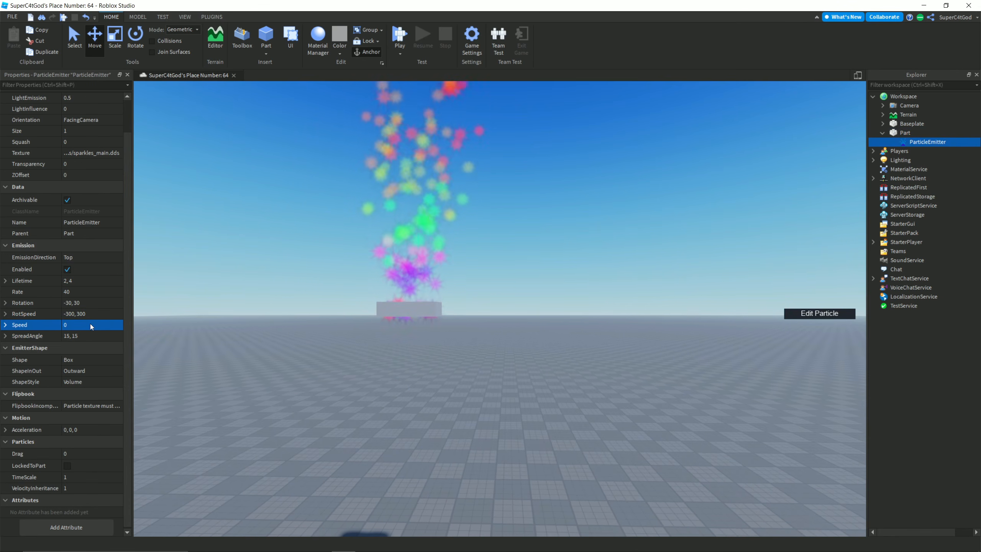
Step: Move the part along the Y axis to about Y 30.085 and watch how the emitted particles behave
{"action": "right_click_drag", "start_coordinate": [421, 279], "coordinate": [409, 279]}
{"action": "left_click", "coordinate": [906, 133]}
{"action": "right_click_drag", "start_coordinate": [556, 256], "coordinate": [558, 260]}
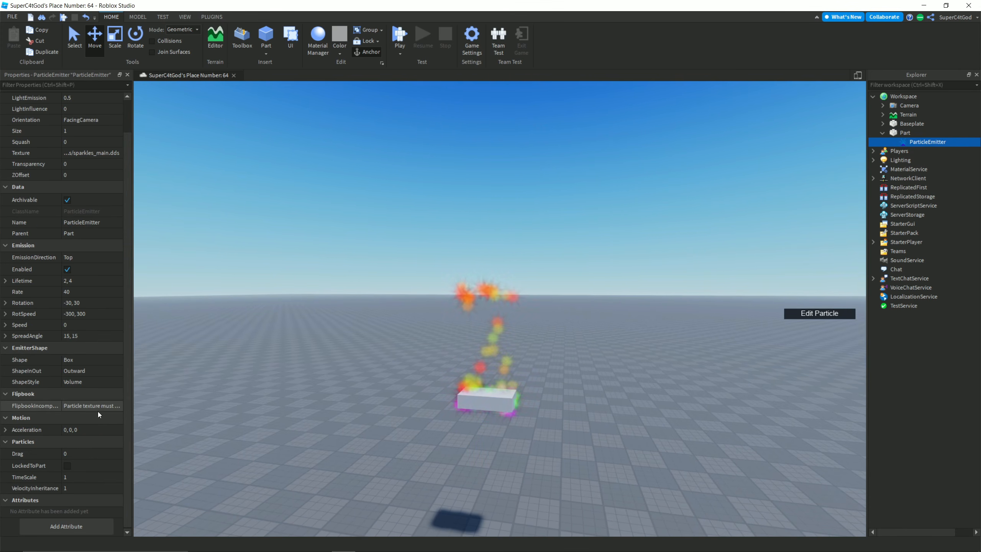
{"action": "left_click", "coordinate": [483, 398]}
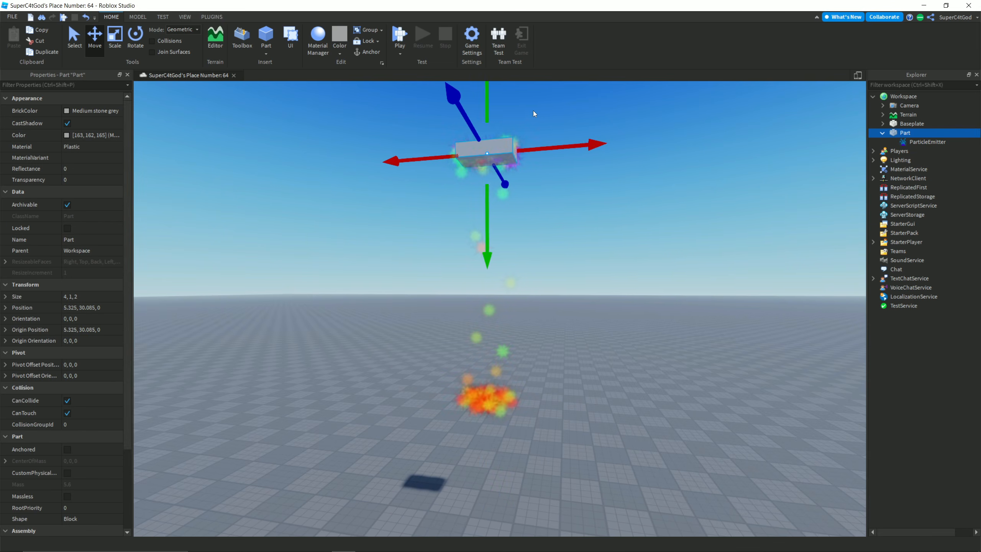
Step: Undo the latest vertical part movements and the emitter's Speed change
{"action": "key", "text": "ctrl+z"}
{"action": "key", "text": "ctrl+z"}
{"action": "key", "text": "ctrl+z"}
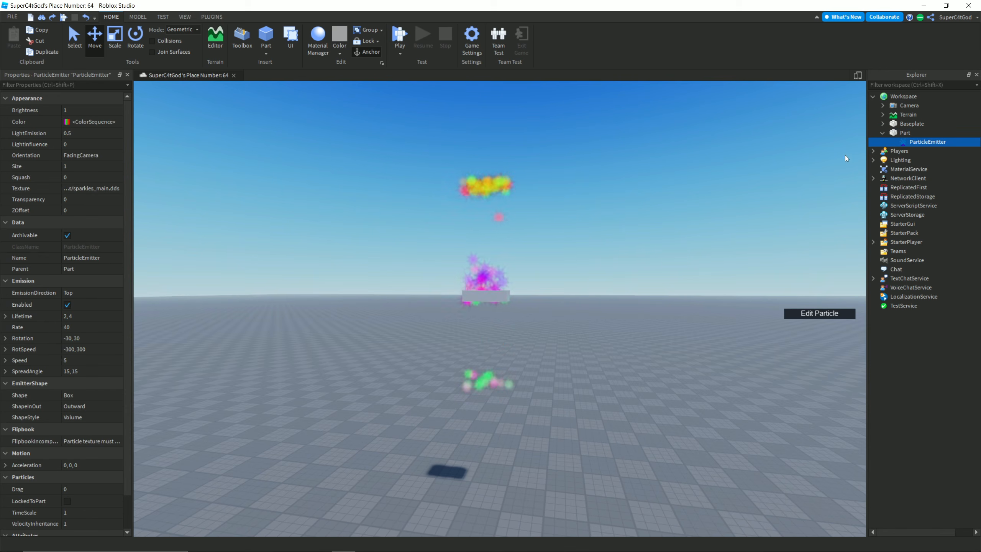
Step: Run the physics simulation without a player character to test the emitter's inherited velocity
{"action": "key", "text": "w"}
{"action": "right_click_drag", "start_coordinate": [661, 194], "coordinate": [656, 188]}
{"action": "key", "text": "e"}
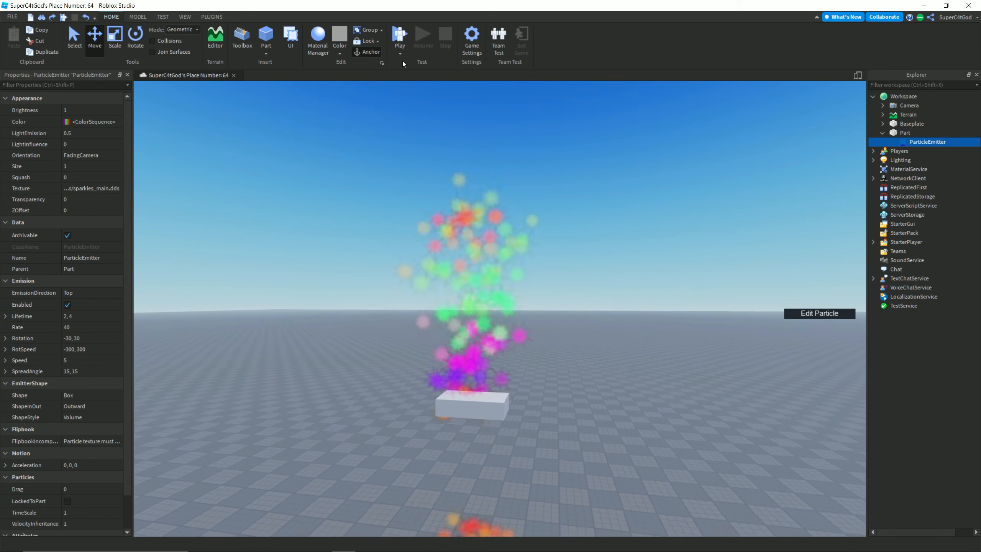
{"action": "left_click", "coordinate": [399, 53]}
{"action": "left_click", "coordinate": [423, 86]}
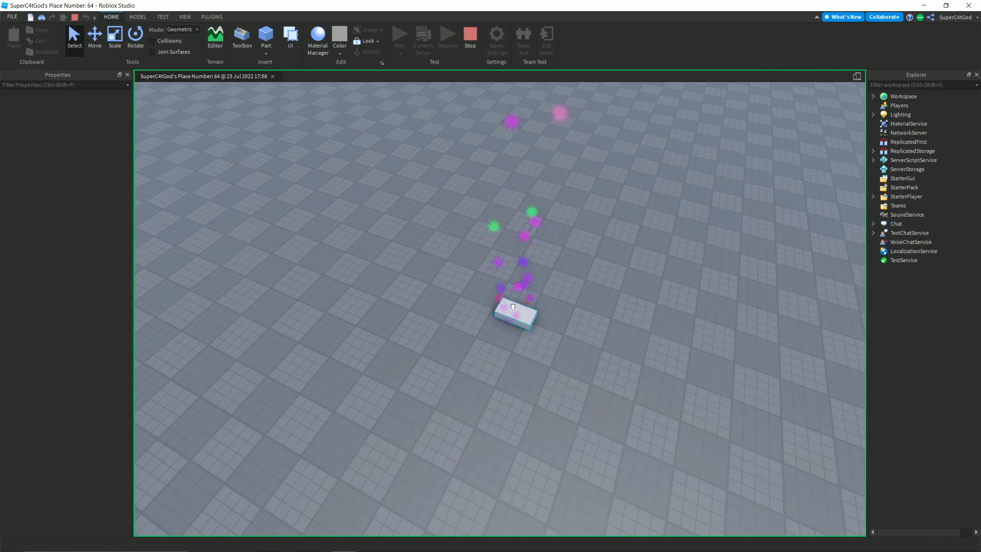
Step: Select the emitting part in the running simulation and move it with the Move tool to about X -9.953
{"action": "left_click", "coordinate": [519, 310]}
{"action": "right_click_drag", "start_coordinate": [520, 308], "coordinate": [521, 303]}
{"action": "left_click", "coordinate": [96, 39]}
{"action": "key", "text": "q"}
{"action": "right_click_drag", "start_coordinate": [491, 363], "coordinate": [490, 357]}
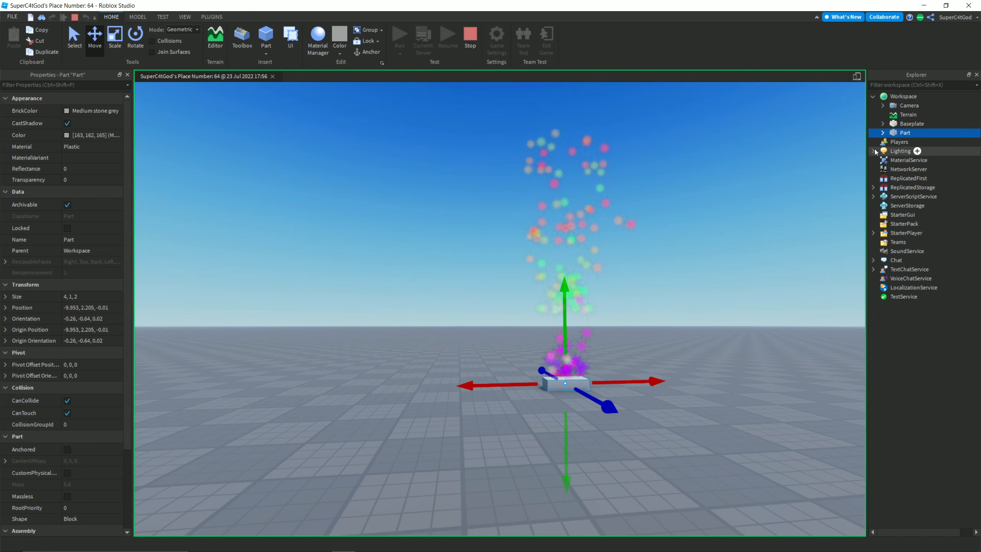
Step: Set the emitter's Speed to 0, enable LockedToPart, anchor the part and slide it along the X axis
{"action": "left_click", "coordinate": [898, 140]}
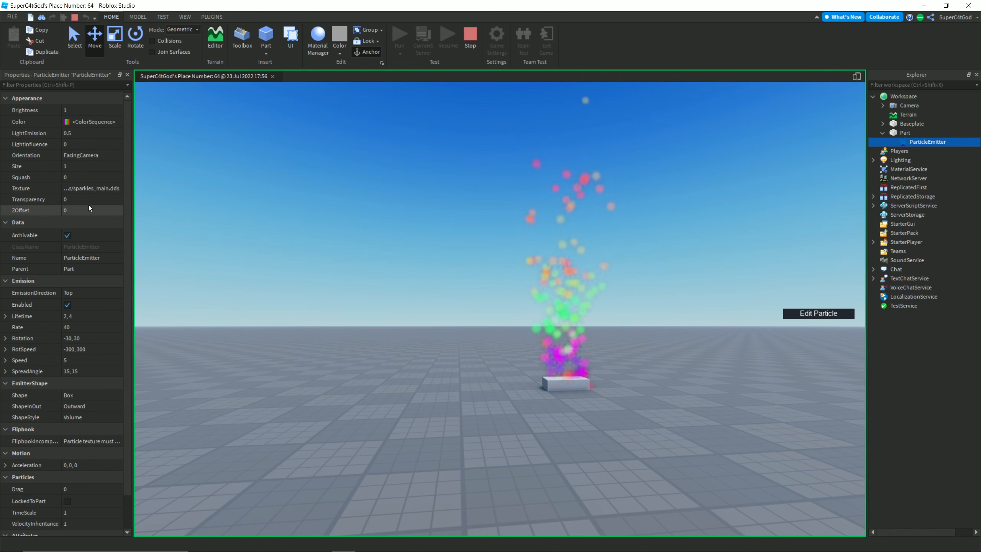
{"action": "type", "text": "0"}
{"action": "key", "text": "Return"}
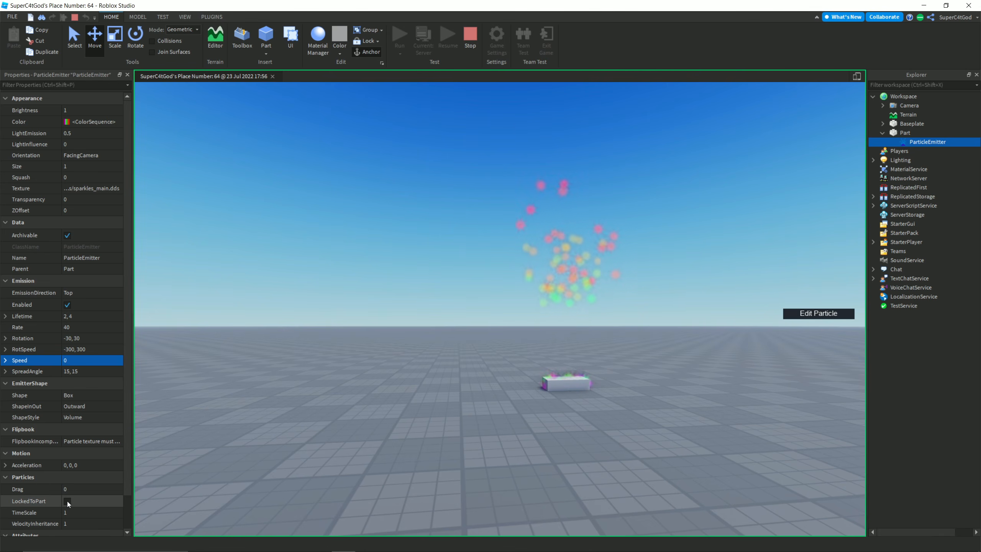
{"action": "scroll", "coordinate": [633, 365], "scroll_direction": "up", "scroll_amount": 3}
{"action": "left_click", "coordinate": [609, 349]}
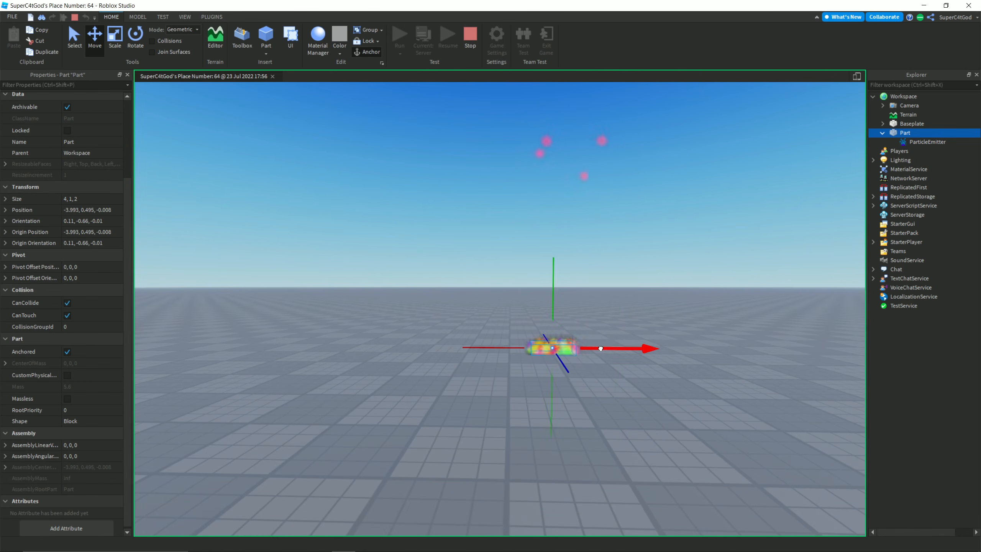
Step: Turn off LockedToPart and move the anchored part to about X -5.482, Y 8.974
{"action": "left_click", "coordinate": [896, 142]}
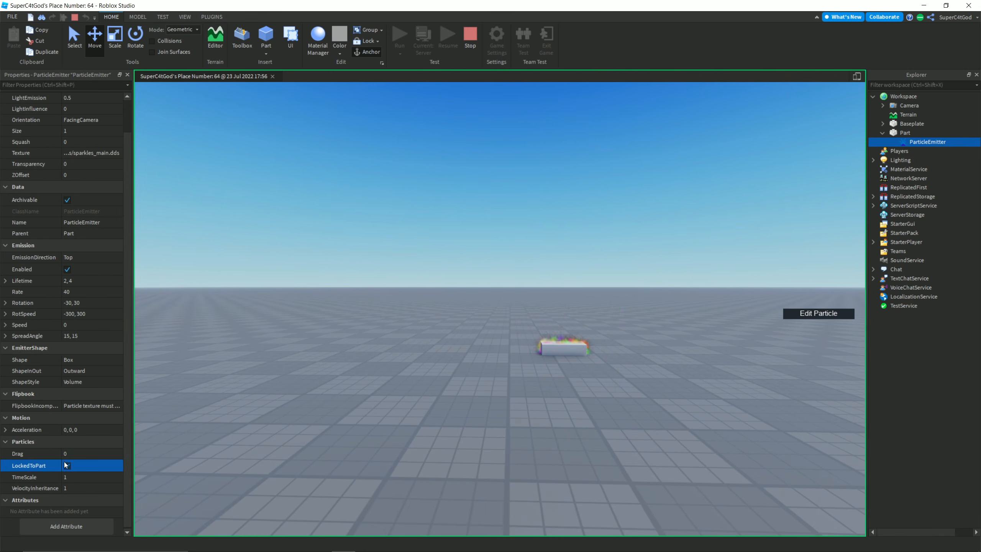
{"action": "left_click", "coordinate": [601, 349]}
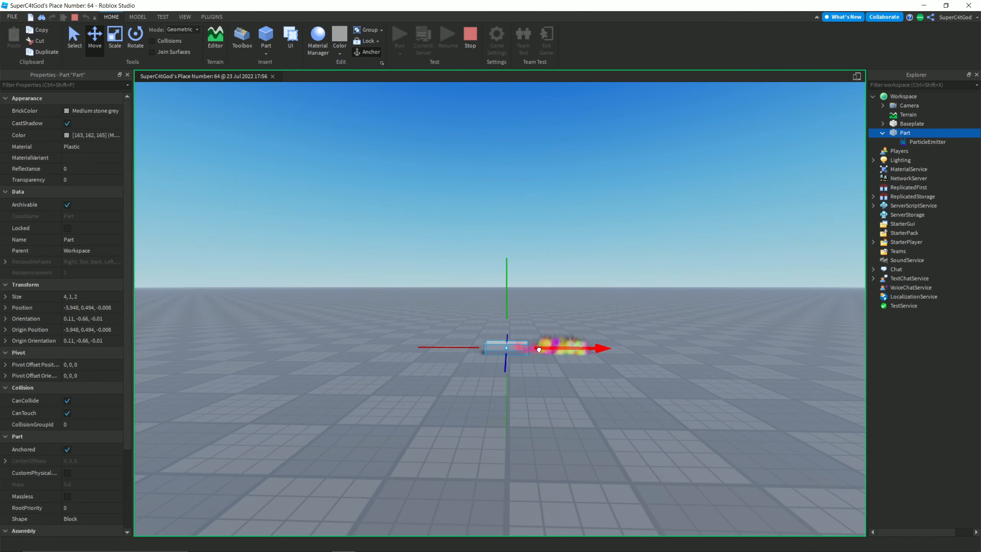
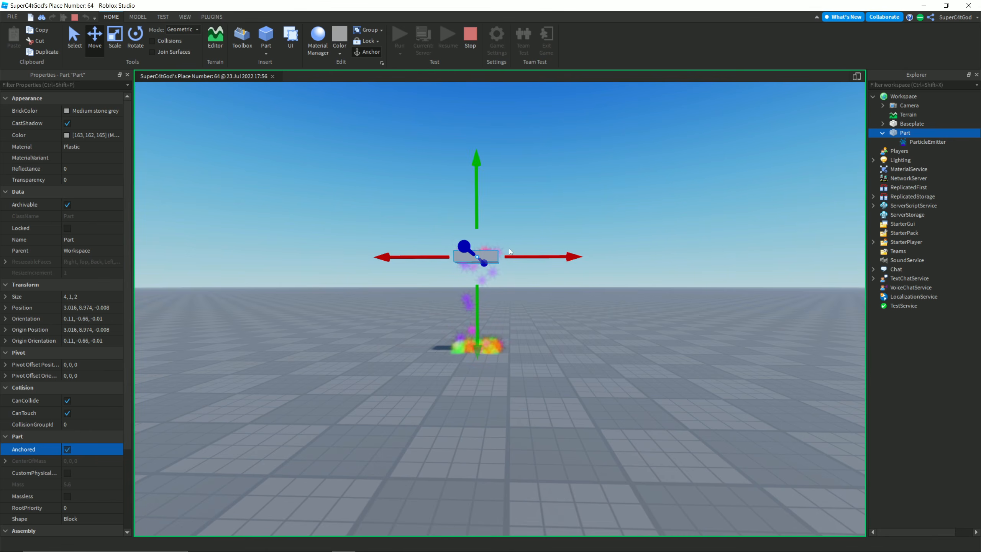
{"action": "right_click_drag", "start_coordinate": [654, 235], "coordinate": [654, 235]}
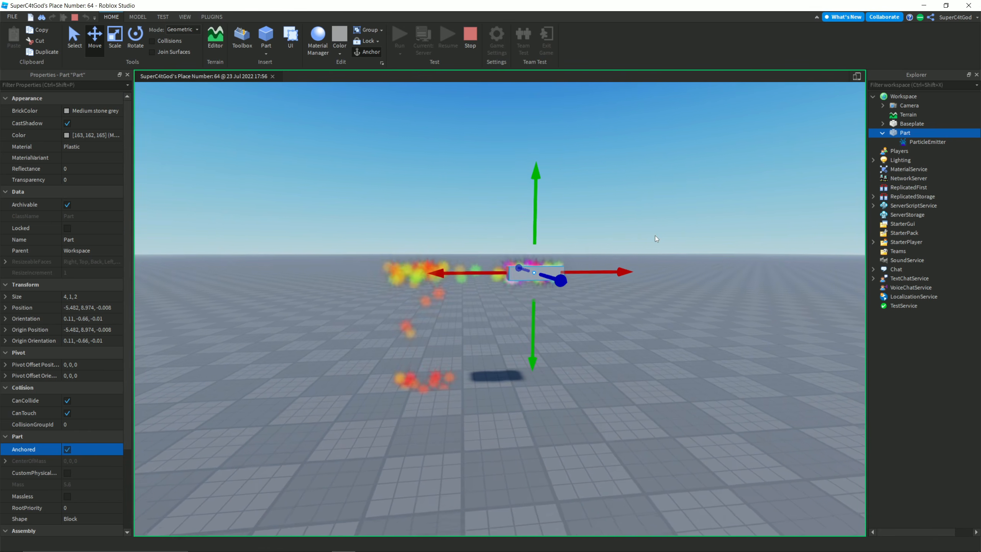
Step: Unanchor the part, move it to about X 2.028 and let it fall while watching its particles
{"action": "left_click", "coordinate": [68, 450]}
{"action": "right_click_drag", "start_coordinate": [614, 325], "coordinate": [613, 325]}
{"action": "right_click_drag", "start_coordinate": [587, 389], "coordinate": [587, 390]}
{"action": "left_click", "coordinate": [554, 397]}
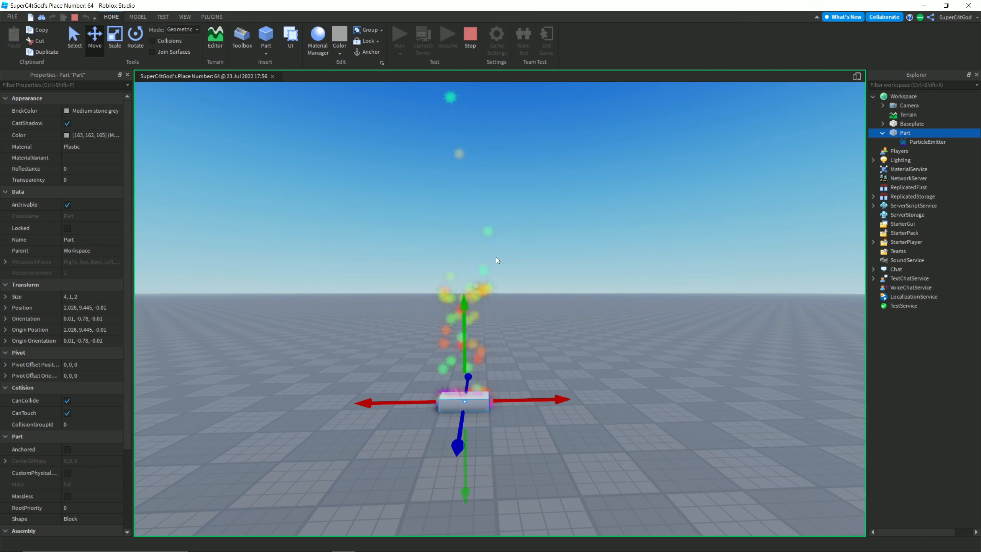
{"action": "right_click_drag", "start_coordinate": [496, 262], "coordinate": [499, 264]}
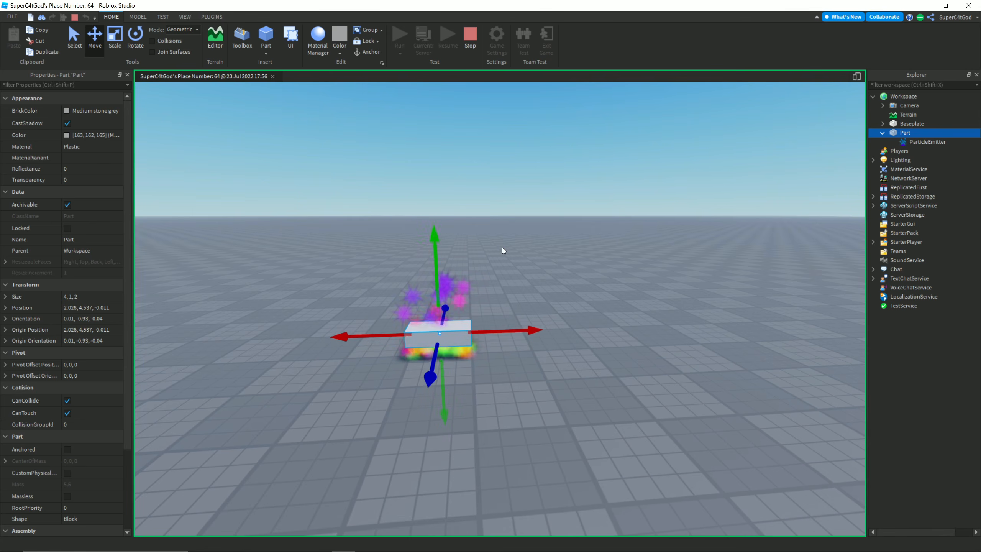
Step: Stop the simulation, start a playtest with the player character and walk to the emitting part
{"action": "left_click", "coordinate": [470, 36]}
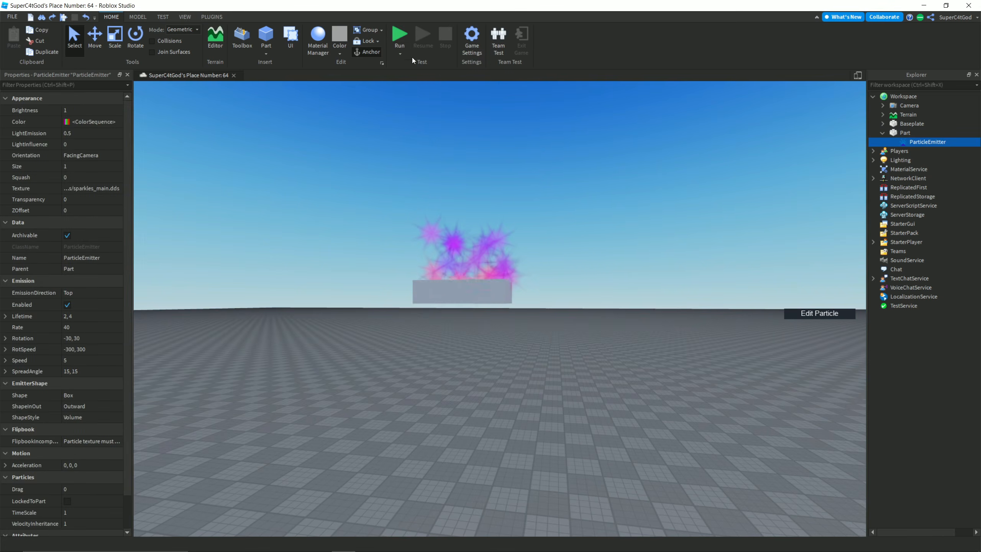
{"action": "left_click", "coordinate": [400, 53]}
{"action": "left_click", "coordinate": [413, 68]}
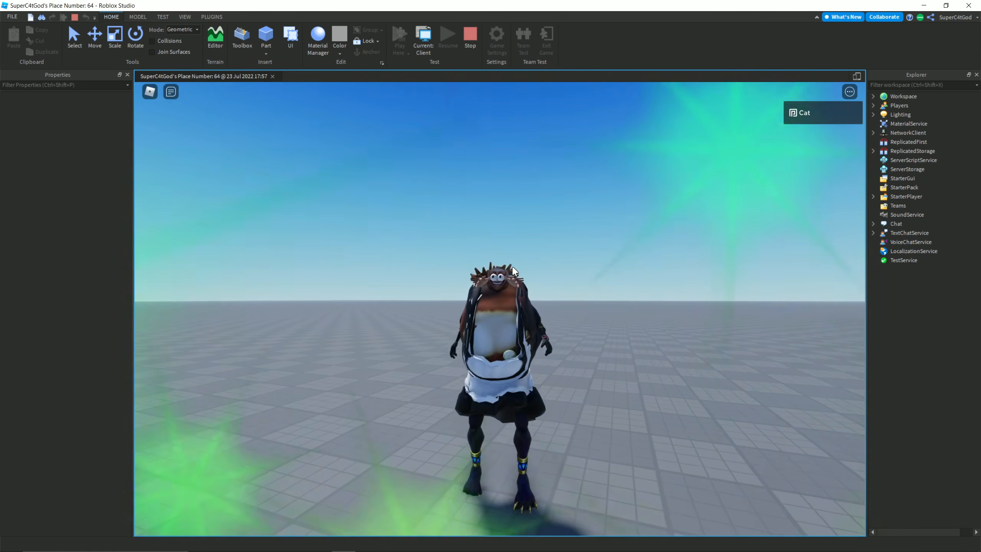
{"action": "right_click_drag", "start_coordinate": [512, 266], "coordinate": [511, 266]}
{"action": "key", "text": "w"}
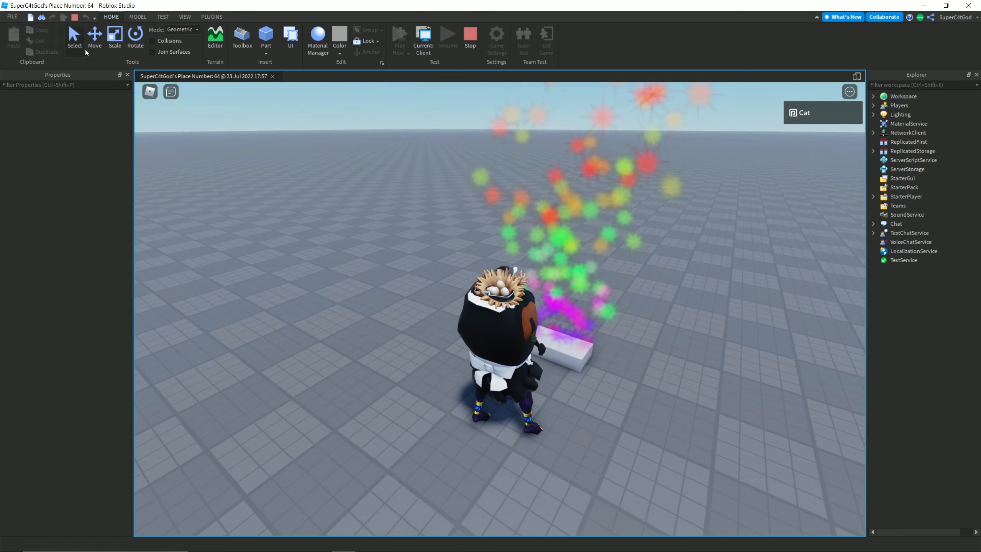
Step: Copy the ParticleEmitter from the part and paste it into the character's UpperTorso
{"action": "left_click", "coordinate": [579, 342]}
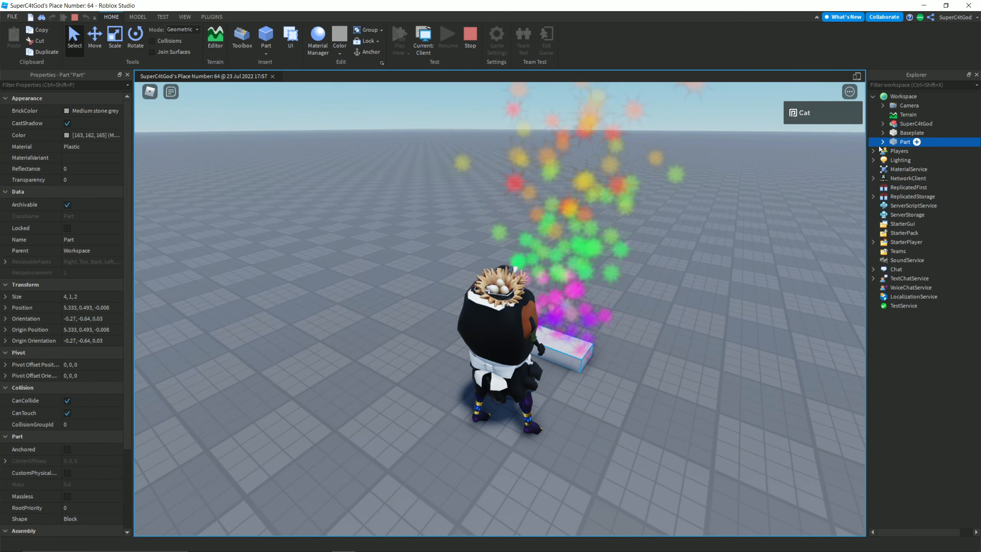
{"action": "left_click", "coordinate": [882, 142]}
{"action": "left_click", "coordinate": [915, 152]}
{"action": "key", "text": "ctrl+c"}
{"action": "left_click", "coordinate": [882, 125]}
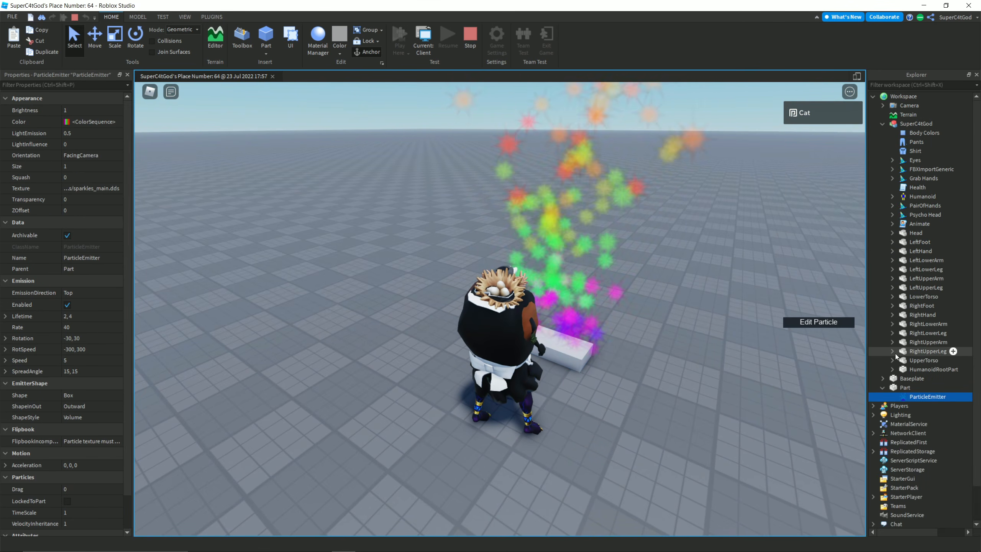
{"action": "left_click", "coordinate": [923, 360]}
{"action": "key", "text": "ctrl+shift+v"}
Step: Walk the character sideways and watch how the torso's particles inherit its movement
{"action": "right_click_drag", "start_coordinate": [728, 299], "coordinate": [726, 299]}
{"action": "scroll", "coordinate": [726, 299], "scroll_direction": "down", "scroll_amount": 2}
{"action": "key", "text": "a"}
{"action": "scroll", "coordinate": [68, 414], "scroll_direction": "down", "scroll_amount": 3}
{"action": "right_click_drag", "start_coordinate": [352, 339], "coordinate": [352, 339]}
{"action": "key", "text": "a"}
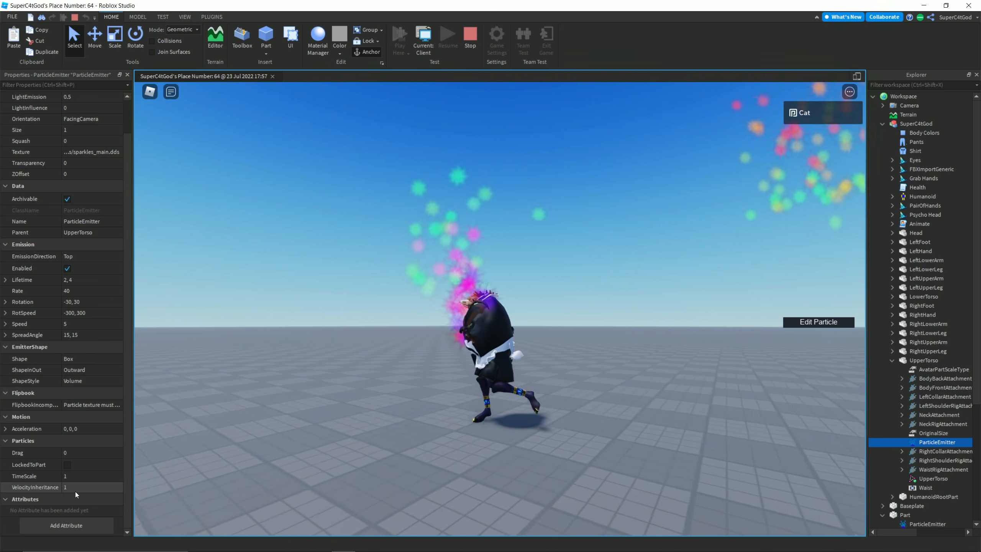
{"action": "key", "text": "a"}
{"action": "key", "text": "a"}
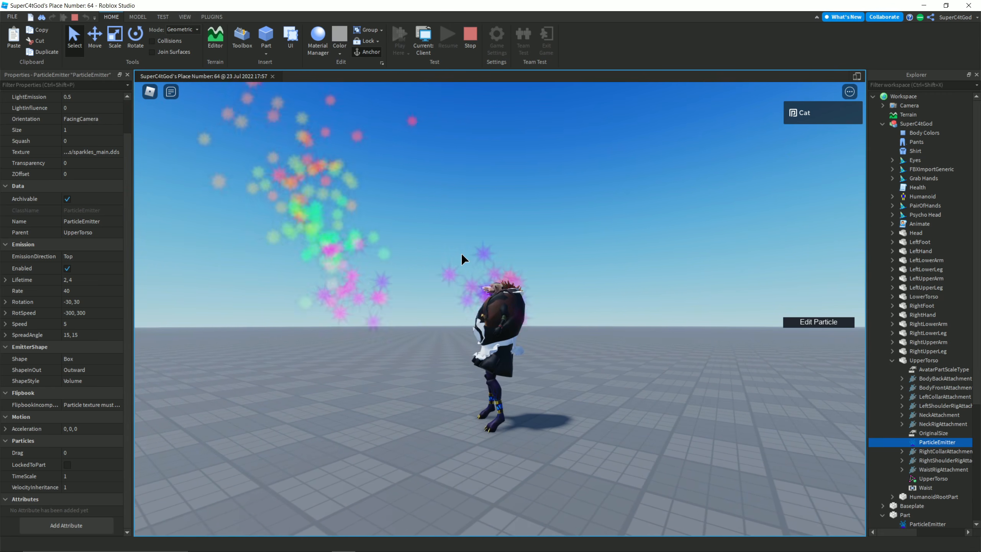
Step: Set the torso emitter's VelocityInheritance to 3 and walk the character to observe the particles
{"action": "left_click", "coordinate": [75, 487]}
{"action": "type", "text": "3"}
{"action": "key", "text": "Return"}
{"action": "left_click", "coordinate": [238, 411]}
{"action": "key", "text": "a"}
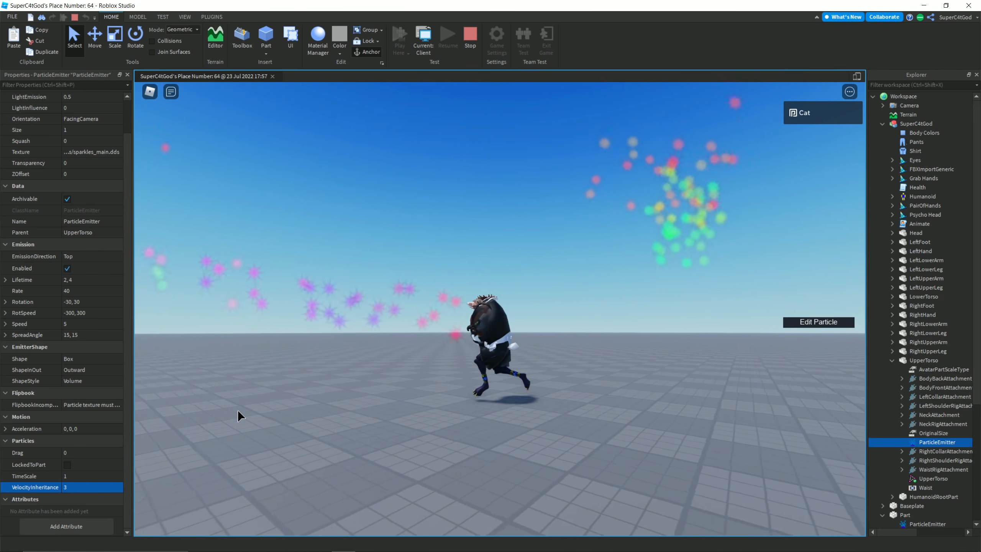
Step: Set the torso emitter's VelocityInheritance to 0.5 and walk the character again
{"action": "left_click", "coordinate": [89, 485]}
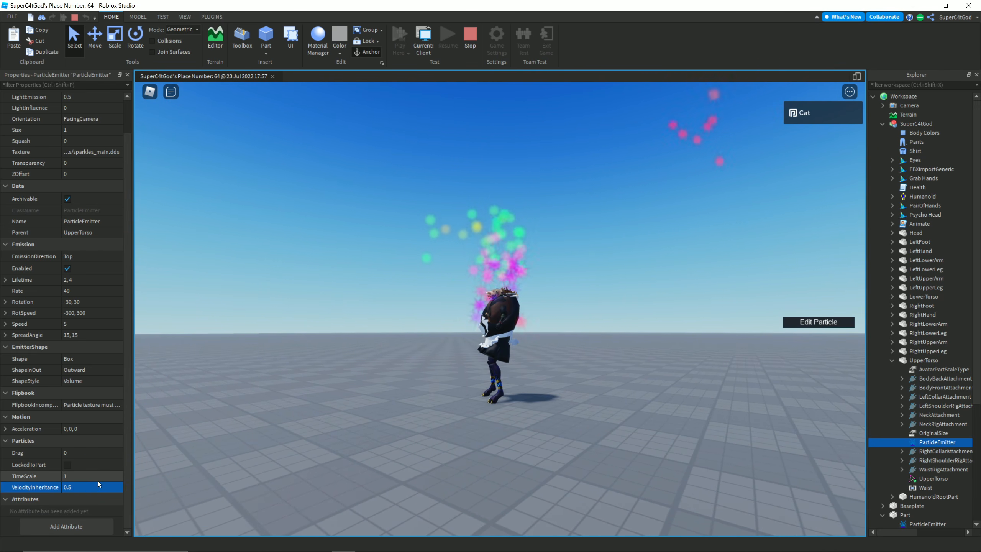
{"action": "right_click_drag", "start_coordinate": [318, 408], "coordinate": [318, 405]}
{"action": "key", "text": "a"}
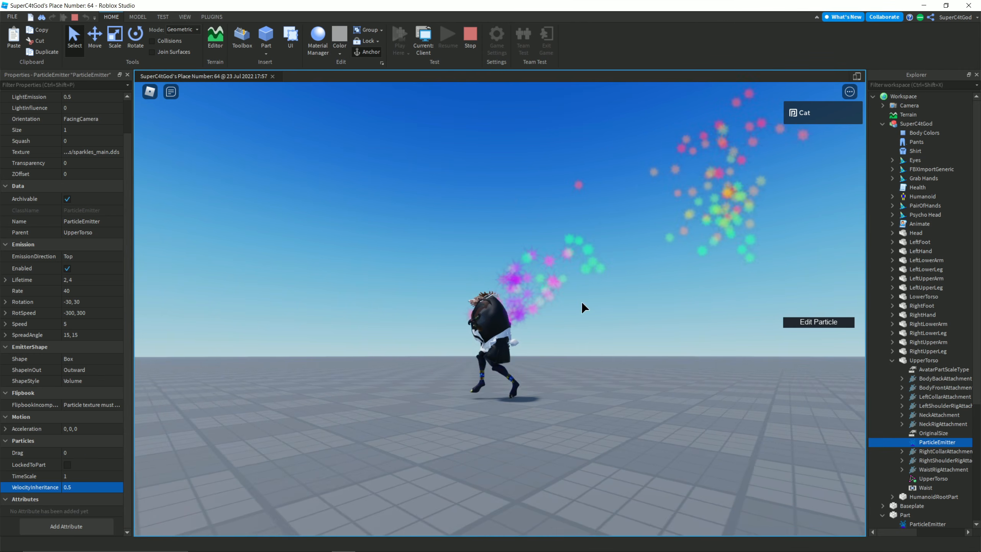
Step: Set the torso emitter's VelocityInheritance to 0.75 and test it by walking and jumping
{"action": "left_click", "coordinate": [91, 488]}
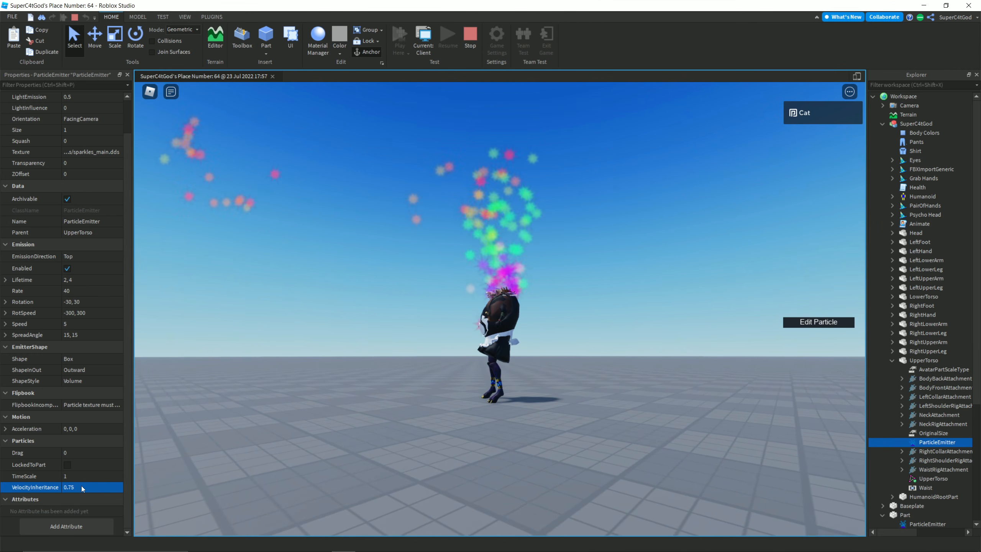
{"action": "key", "text": "a"}
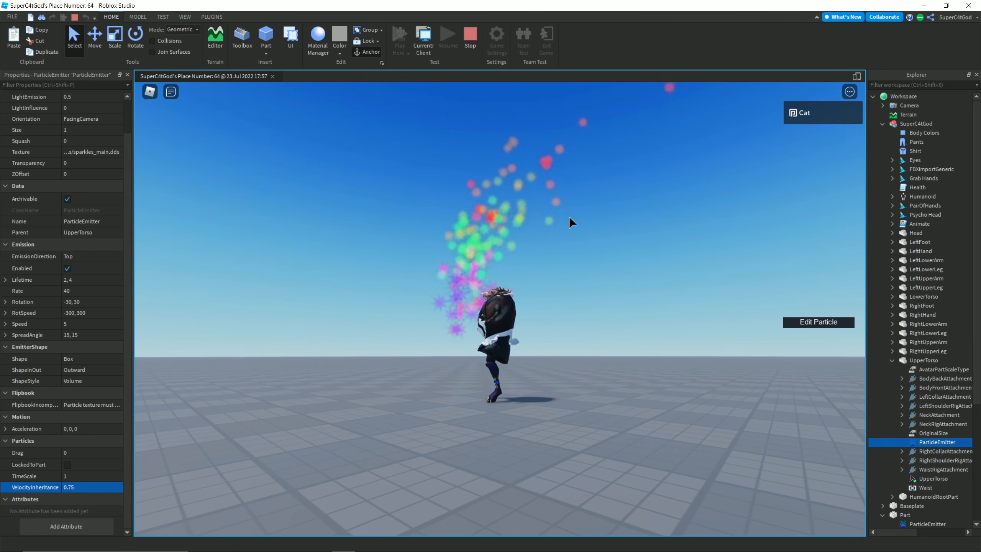
{"action": "key", "text": "space"}
{"action": "key", "text": "space"}
{"action": "right_click_drag", "start_coordinate": [569, 217], "coordinate": [513, 212]}
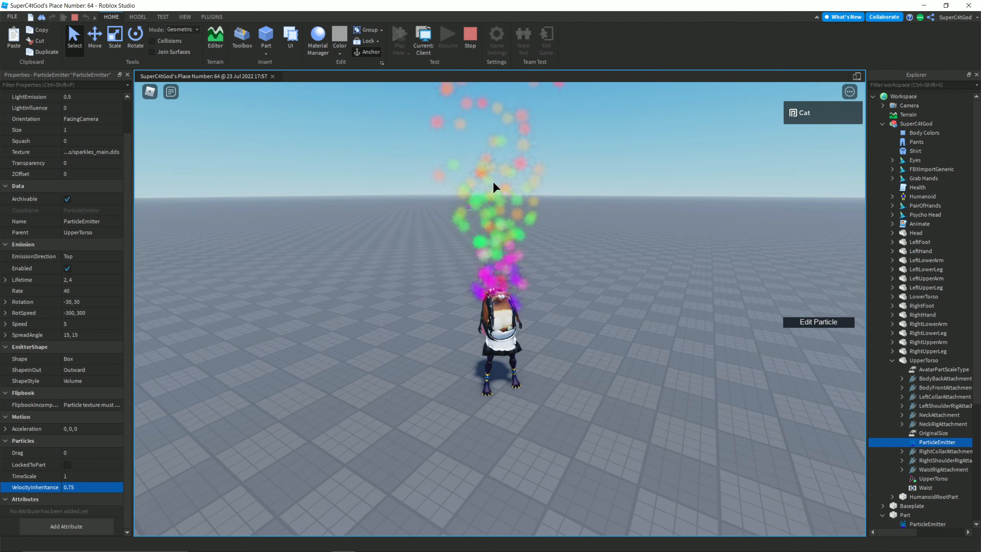
Step: Stop the playtest and bring the emitting part back into view in the editor
{"action": "left_click", "coordinate": [469, 36]}
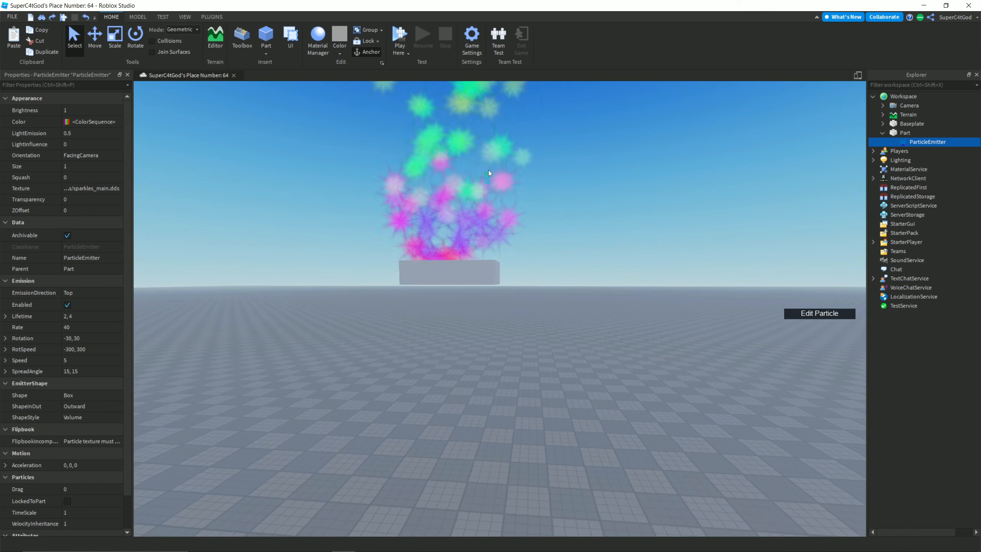
{"action": "key", "text": "e"}
{"action": "right_click_drag", "start_coordinate": [488, 170], "coordinate": [488, 171]}
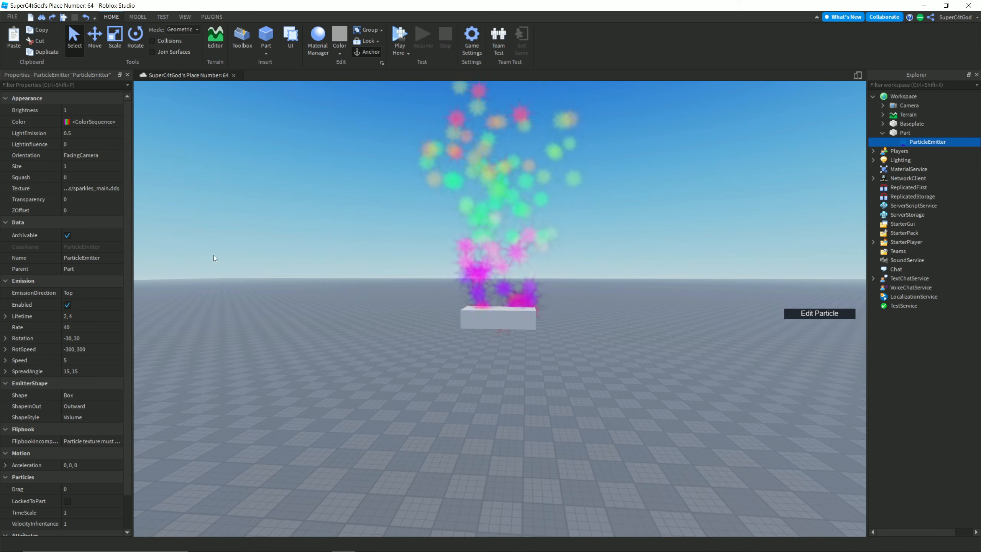
{"action": "right_click_drag", "start_coordinate": [256, 228], "coordinate": [256, 228]}
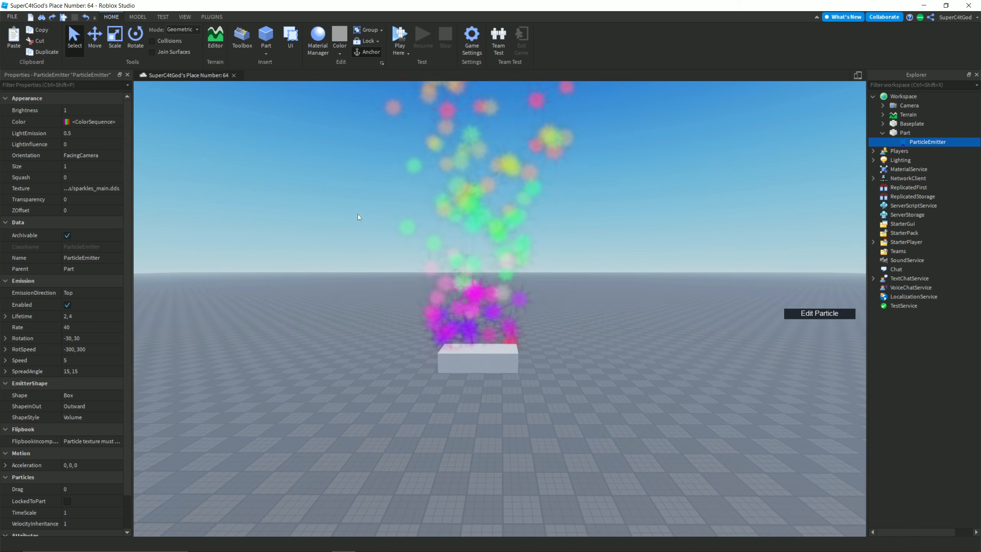
{"action": "scroll", "coordinate": [101, 327], "scroll_direction": "down", "scroll_amount": 2}
{"action": "scroll", "coordinate": [77, 415], "scroll_direction": "up", "scroll_amount": 2}
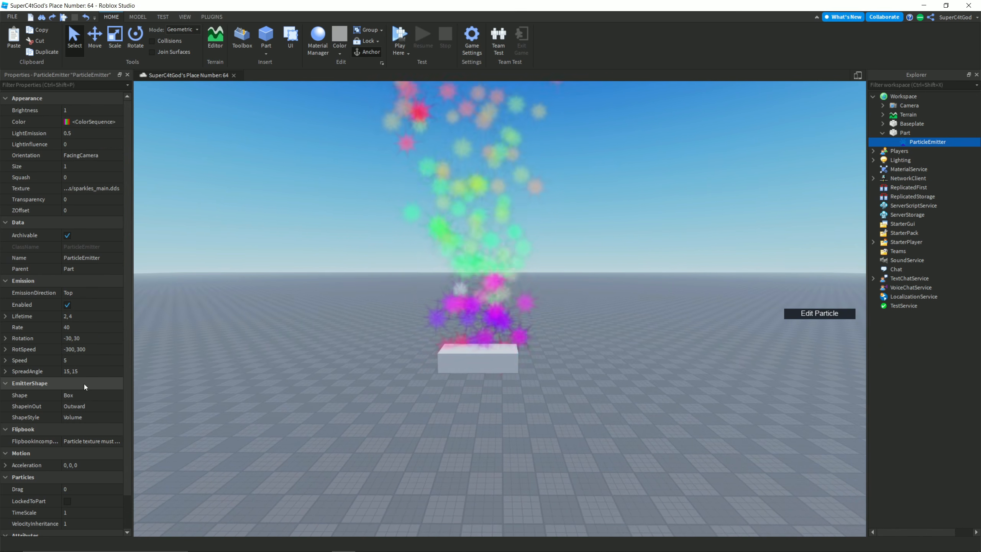
Step: Insert an Attachment into the part and move the ParticleEmitter into that Attachment
{"action": "left_click", "coordinate": [893, 133]}
{"action": "right_click", "coordinate": [904, 133]}
{"action": "left_click", "coordinate": [912, 317]}
{"action": "type", "text": "at"}
{"action": "key", "text": "Return"}
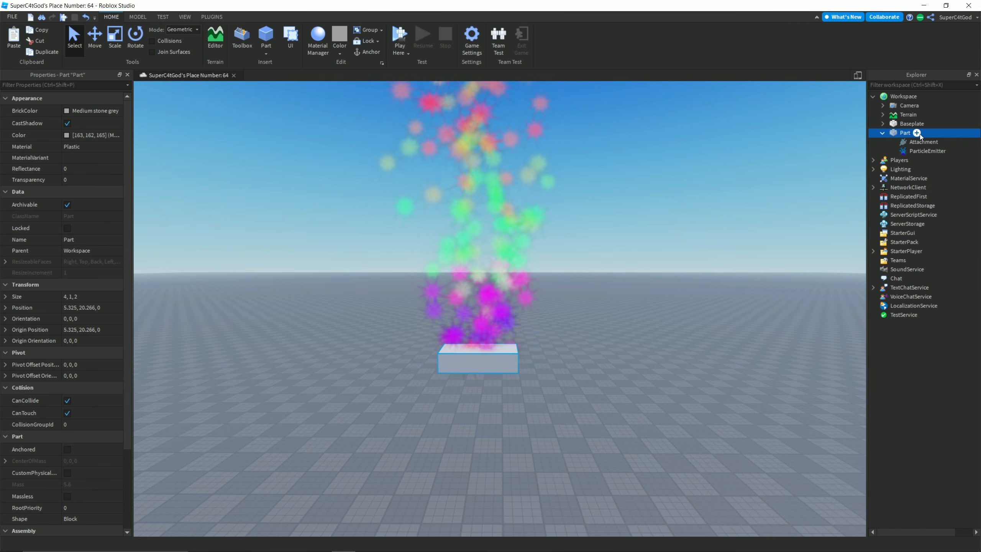
{"action": "left_click", "coordinate": [917, 151]}
{"action": "left_click_drag", "start_coordinate": [920, 151], "coordinate": [912, 142]}
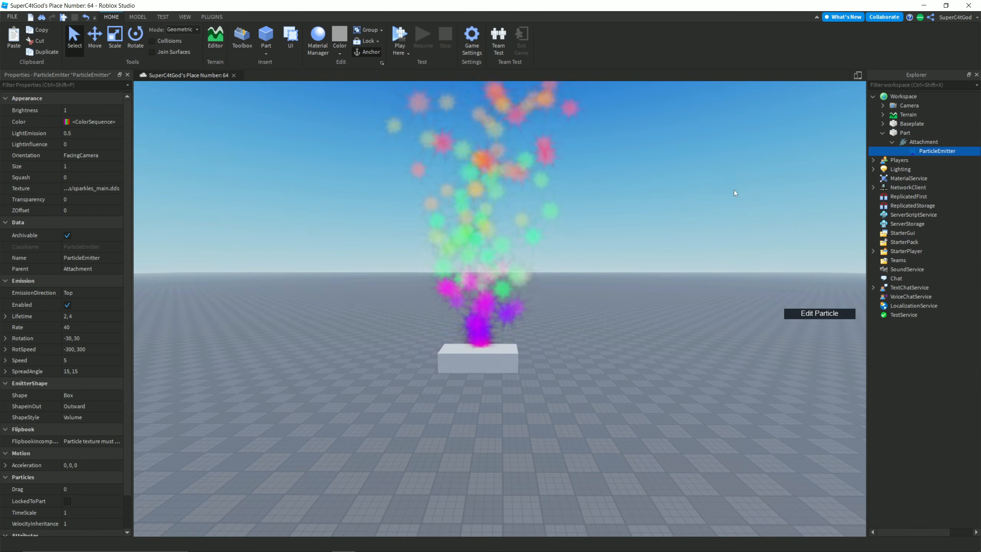
{"action": "right_click_drag", "start_coordinate": [736, 189], "coordinate": [722, 215]}
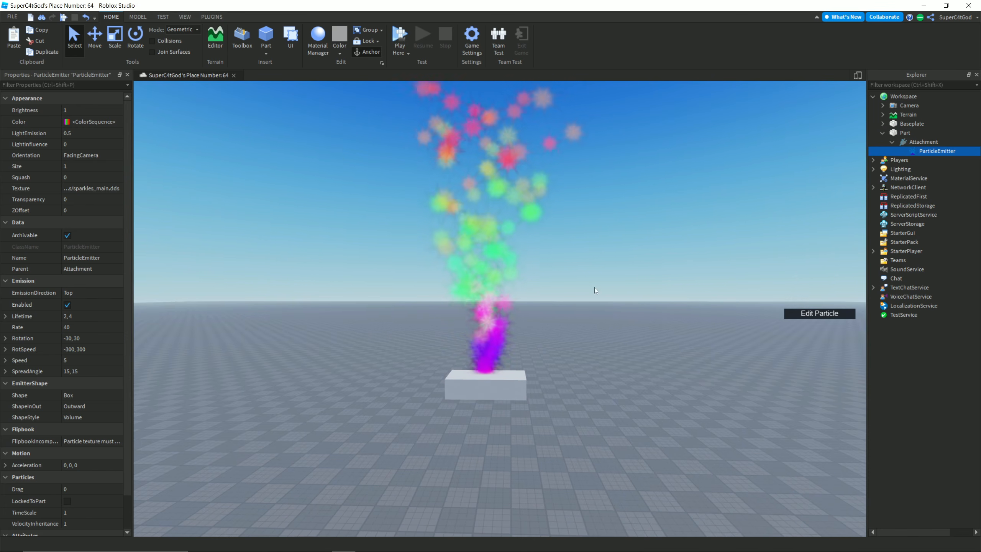
Step: Undo the emitter's move into the Attachment and stretch the part along Z to about 33.3 studs
{"action": "left_click", "coordinate": [505, 385]}
{"action": "key", "text": "ctrl+z"}
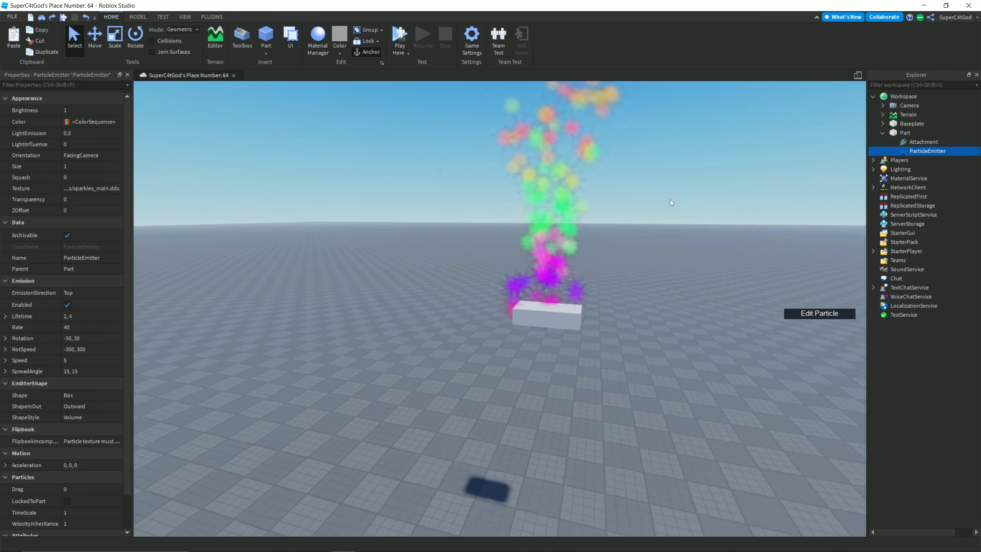
{"action": "scroll", "coordinate": [675, 193], "scroll_direction": "down", "scroll_amount": 2}
{"action": "left_click", "coordinate": [675, 193]}
{"action": "left_click", "coordinate": [487, 314]}
{"action": "key", "text": "ctrl+3"}
{"action": "left_click_drag", "start_coordinate": [475, 321], "coordinate": [322, 471]}
{"action": "right_click_drag", "start_coordinate": [457, 412], "coordinate": [673, 384]}
{"action": "key", "text": "d"}
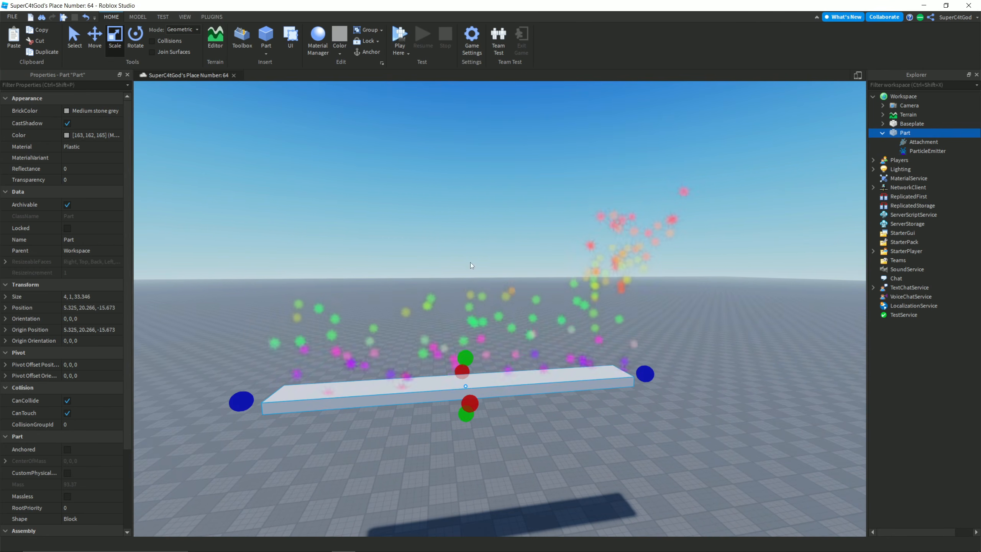
{"action": "left_click", "coordinate": [515, 310]}
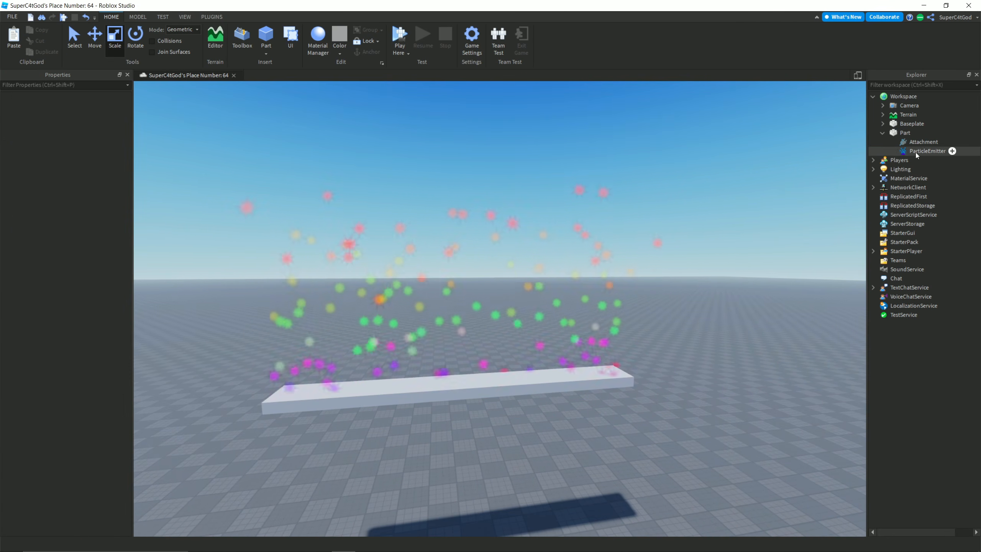
Step: Try the emitter inside the Attachment on the stretched part, and undo both that move and the stretch
{"action": "left_click_drag", "start_coordinate": [915, 152], "coordinate": [917, 142]}
{"action": "right_click_drag", "start_coordinate": [495, 347], "coordinate": [498, 345]}
{"action": "key", "text": "ctrl+z"}
{"action": "key", "text": "ctrl+z"}
{"action": "key", "text": "f"}
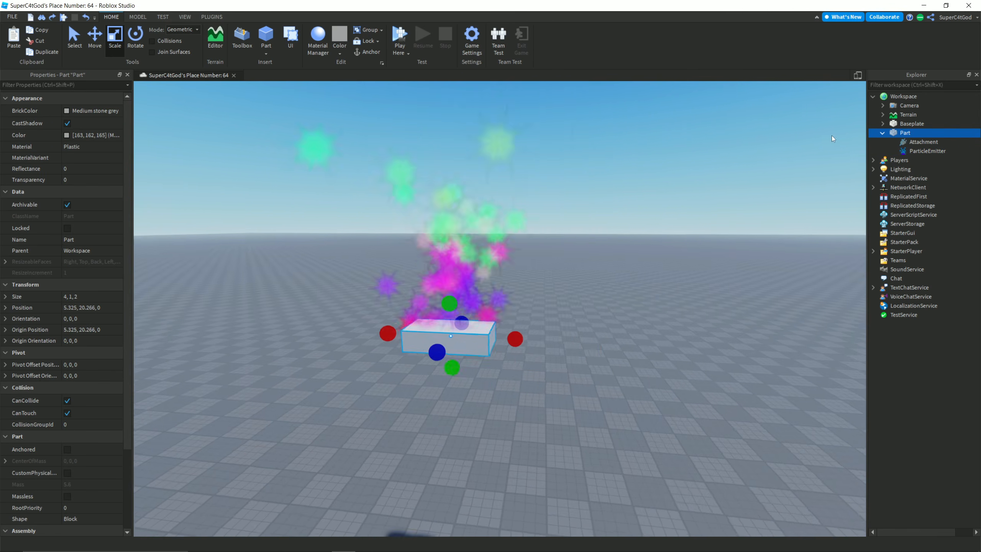
Step: Move the emitter into the Attachment and make the part an invisible block of size 1,1,1
{"action": "left_click_drag", "start_coordinate": [915, 150], "coordinate": [910, 140]}
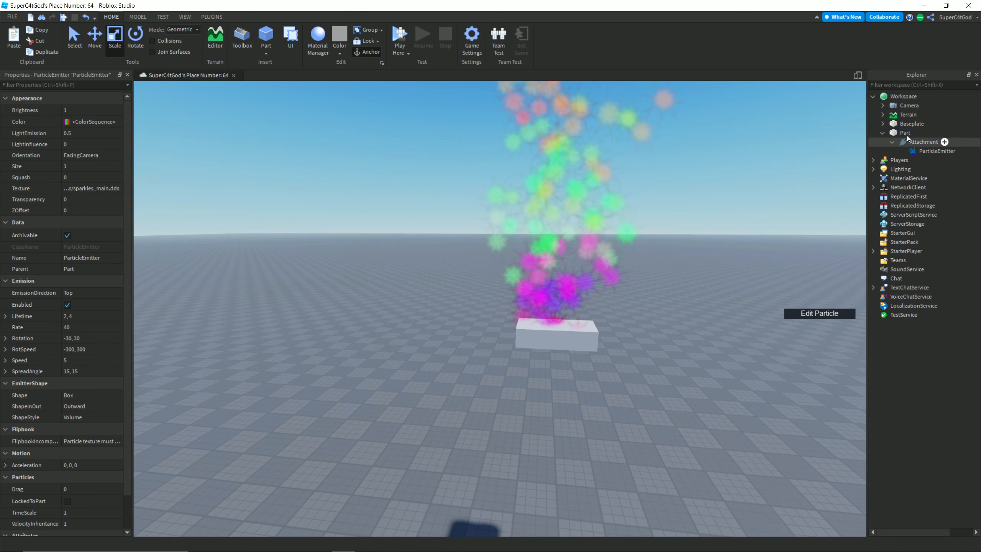
{"action": "left_click", "coordinate": [905, 133]}
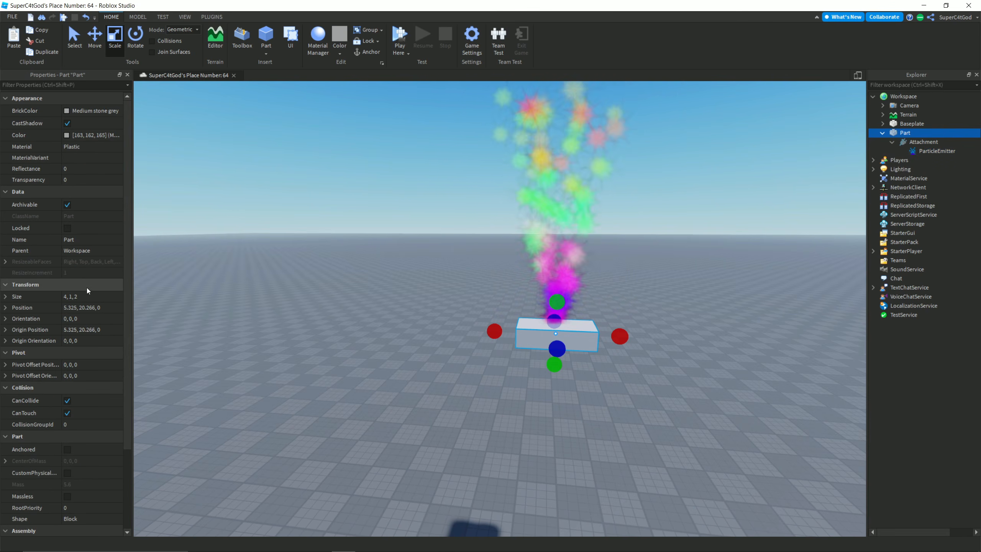
{"action": "left_click", "coordinate": [81, 296]}
{"action": "type", "text": "1,1,1"}
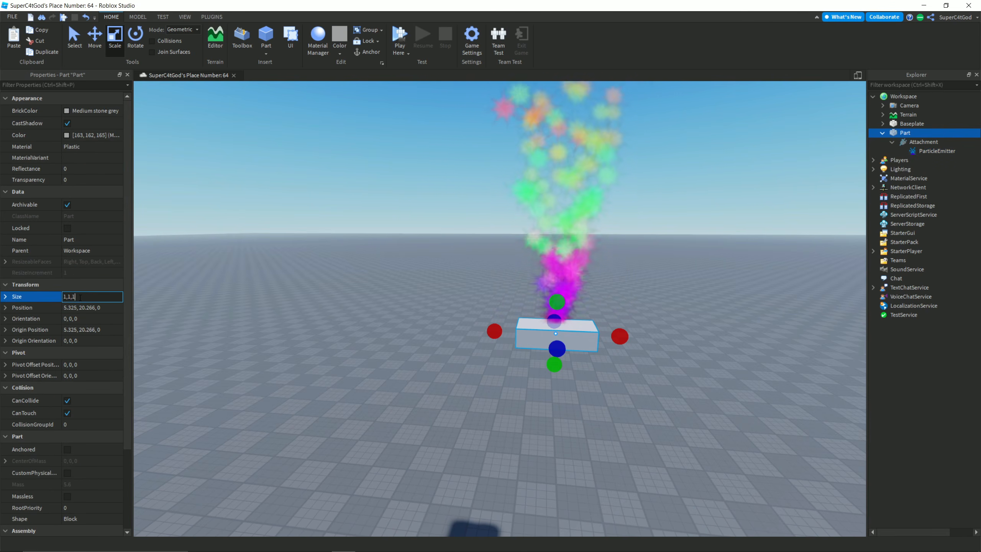
{"action": "key", "text": "Return"}
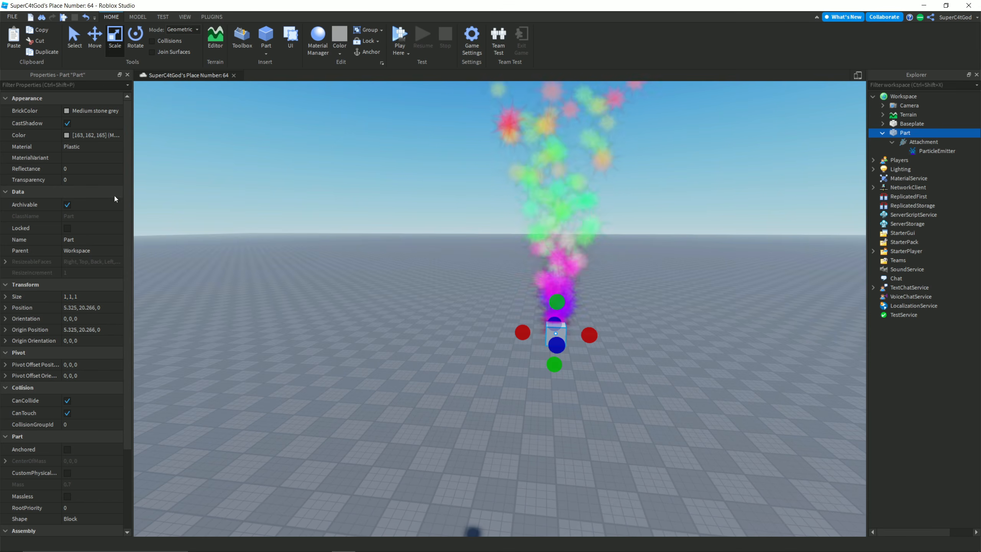
{"action": "right_click_drag", "start_coordinate": [389, 244], "coordinate": [395, 242]}
{"action": "key", "text": "f"}
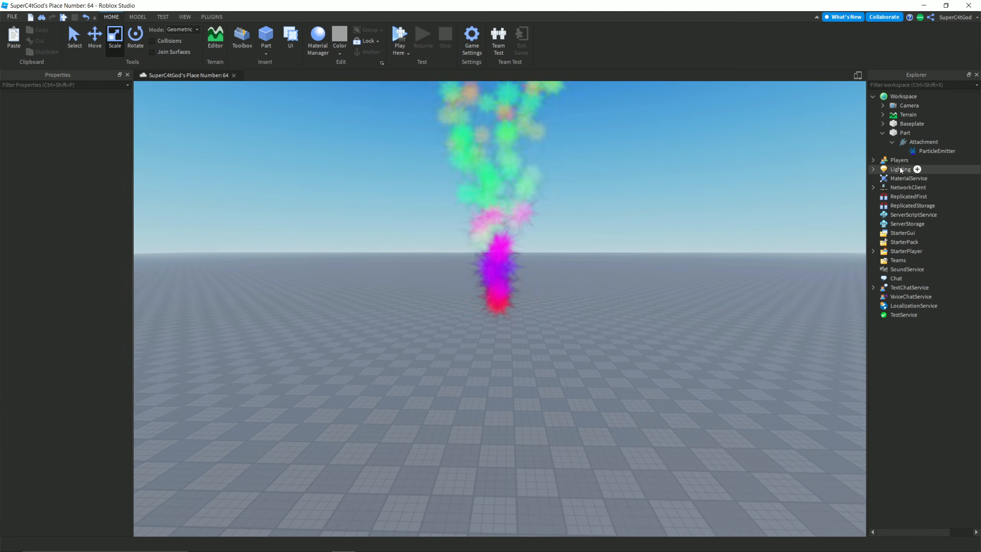
Step: Delete the Attachment's existing ParticleEmitter and insert a new default ParticleEmitter in its place
{"action": "left_click", "coordinate": [916, 153]}
{"action": "right_click_drag", "start_coordinate": [634, 227], "coordinate": [634, 228]}
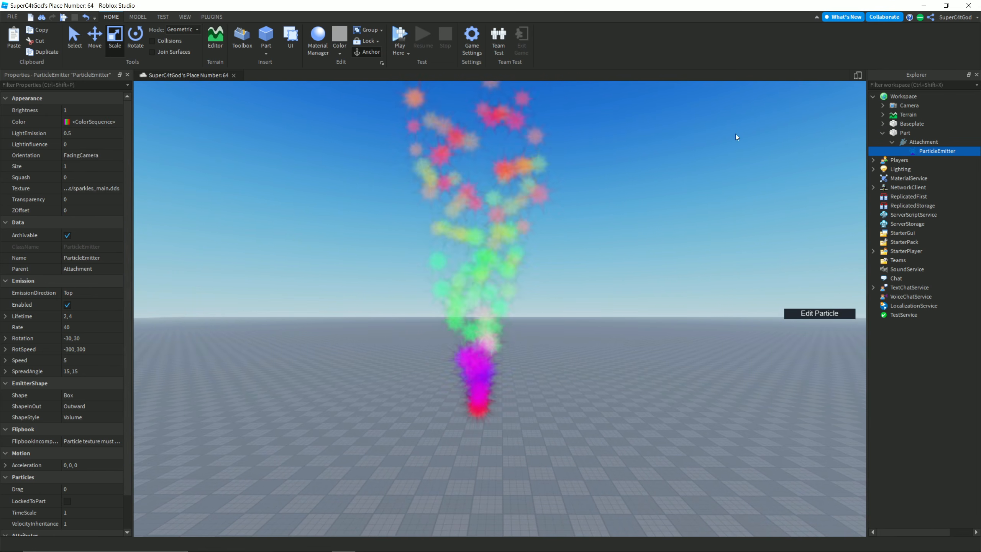
{"action": "right_click", "coordinate": [918, 141]}
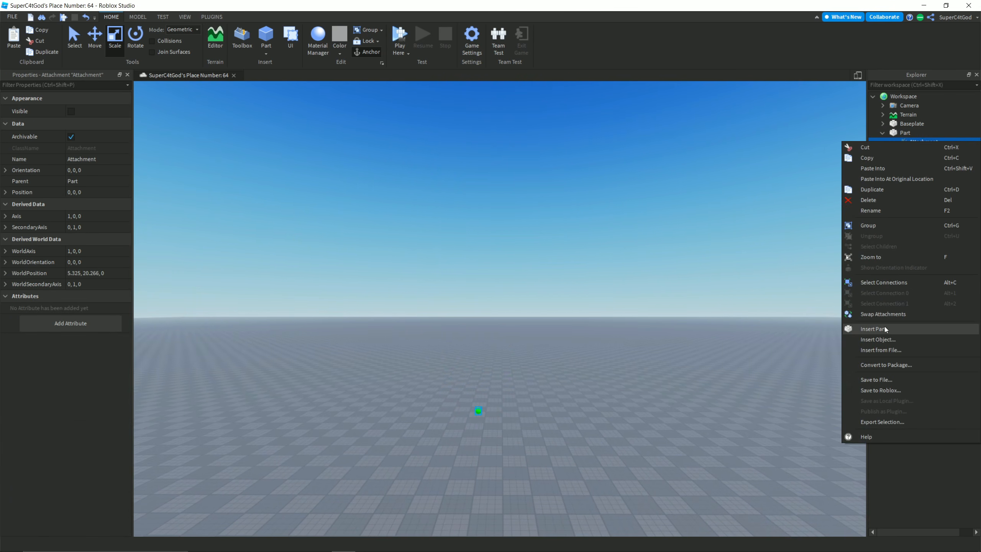
{"action": "left_click", "coordinate": [881, 338]}
{"action": "type", "text": "particle"}
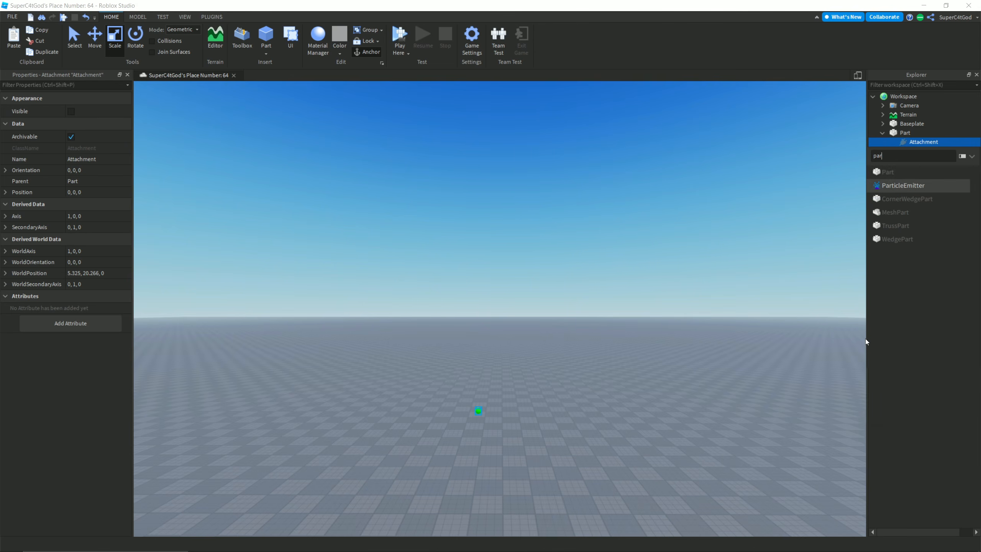
{"action": "key", "text": "Return"}
{"action": "left_click", "coordinate": [944, 151]}
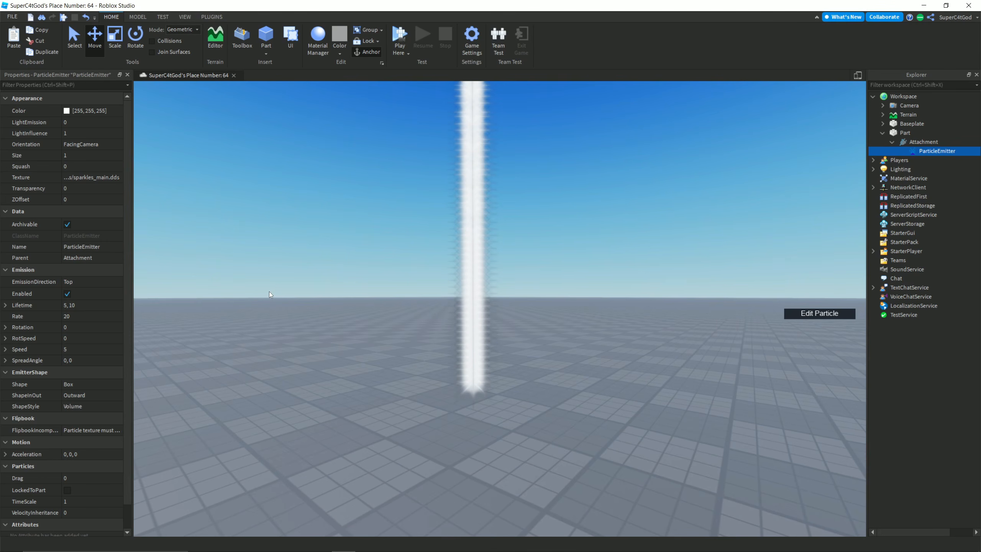
{"action": "right_click_drag", "start_coordinate": [269, 291], "coordinate": [245, 269]}
{"action": "key", "text": "w"}
{"action": "key", "text": "a"}
{"action": "scroll", "coordinate": [82, 265], "scroll_direction": "down", "scroll_amount": 8}
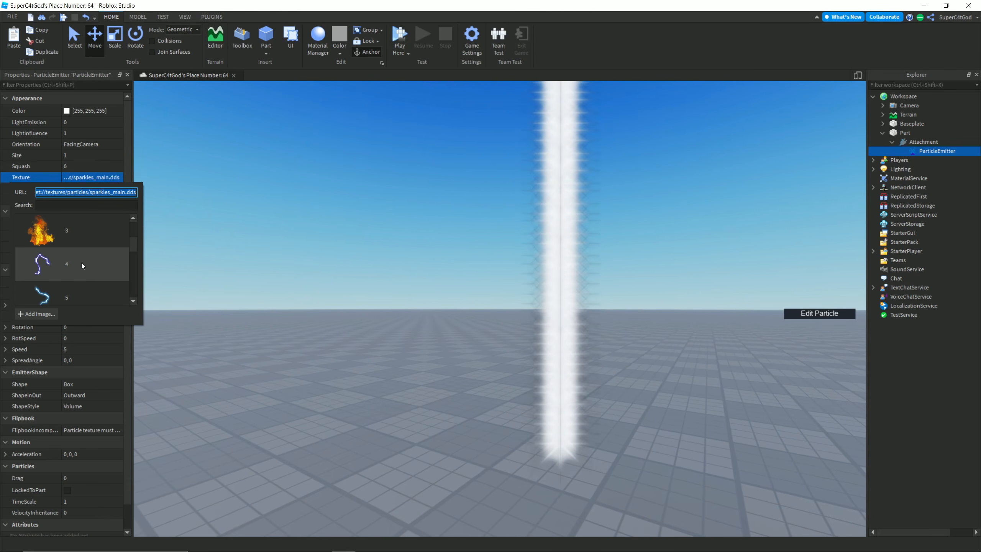
{"action": "left_click", "coordinate": [90, 273]}
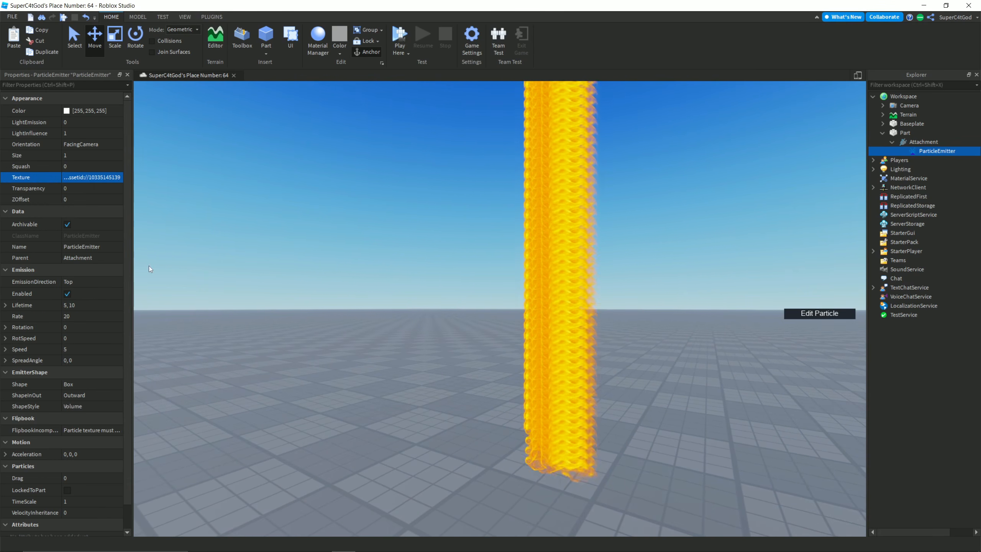
Step: Set the fire emitter's Lifetime to 1 and its Rate to 5
{"action": "left_click", "coordinate": [102, 304]}
{"action": "type", "text": "1"}
{"action": "right_click_drag", "start_coordinate": [200, 311], "coordinate": [218, 316]}
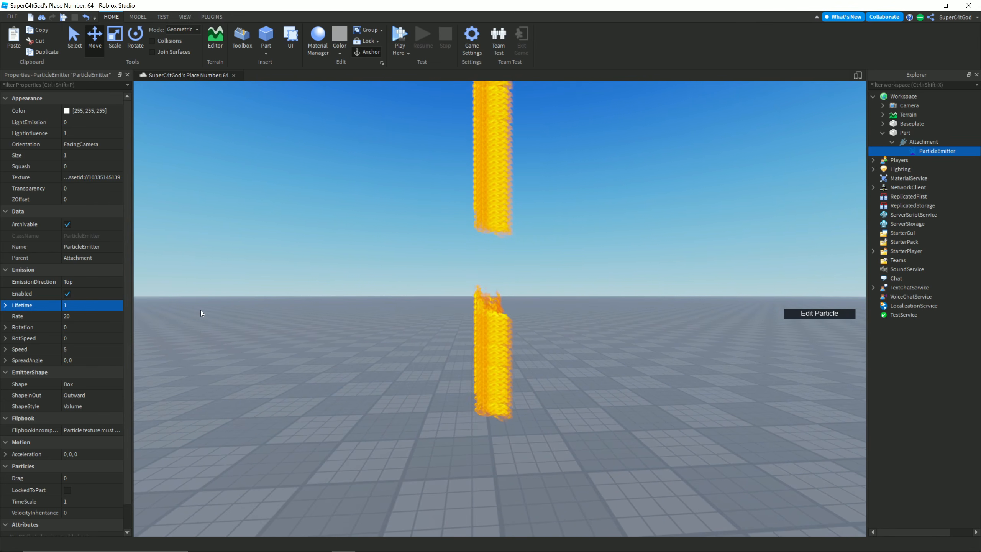
{"action": "left_click", "coordinate": [88, 315]}
{"action": "type", "text": "5"}
{"action": "right_click_drag", "start_coordinate": [290, 247], "coordinate": [290, 253]}
{"action": "key", "text": "s"}
Step: Set the fire emitter's LightInfluence to 0 and its LightEmission to 0.65, trying 0.5 first
{"action": "left_click", "coordinate": [86, 126]}
{"action": "type", "text": "0.5"}
{"action": "key", "text": "Return"}
{"action": "left_click", "coordinate": [88, 132]}
{"action": "type", "text": "0"}
{"action": "scroll", "coordinate": [88, 133], "scroll_direction": "up", "scroll_amount": 1}
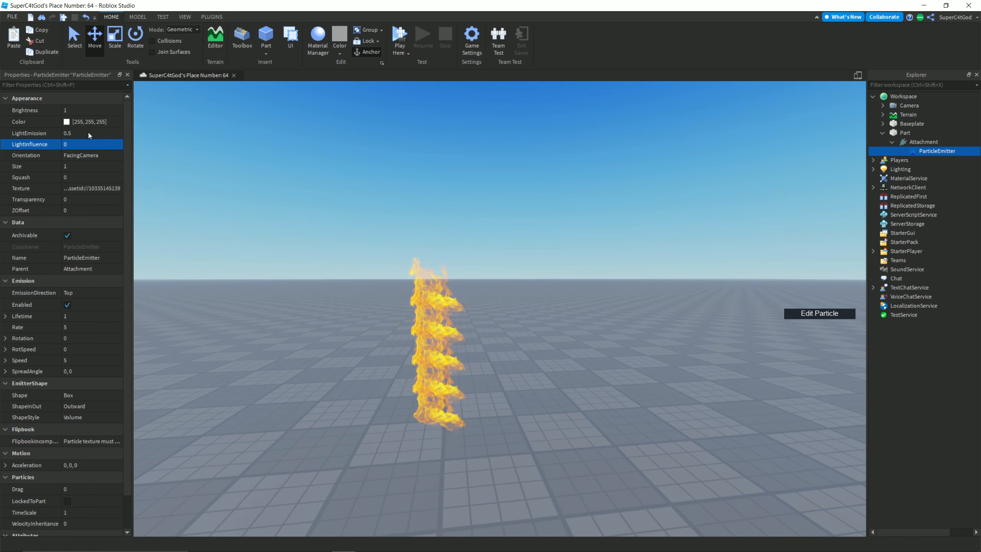
{"action": "left_click", "coordinate": [88, 133]}
{"action": "type", "text": "1"}
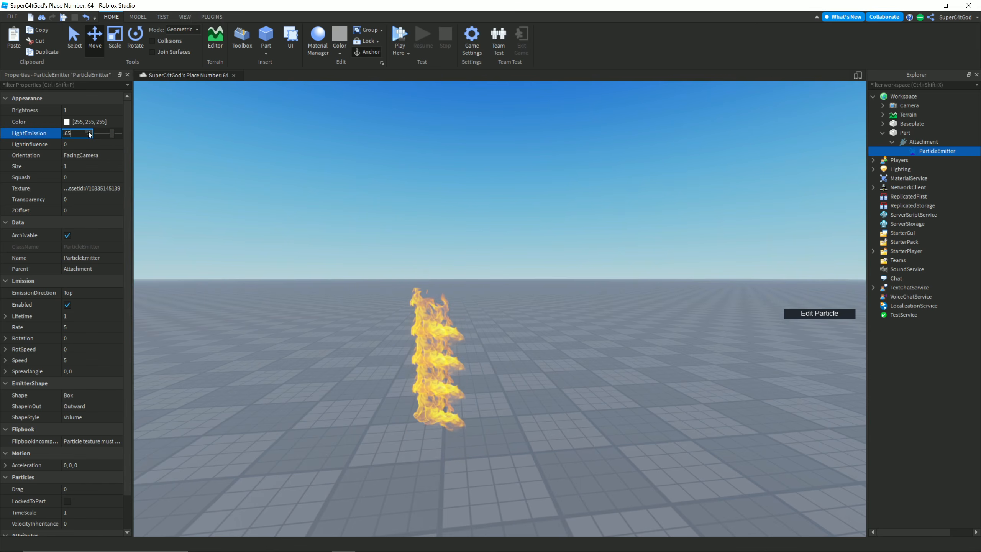
Step: Set the fire emitter's Color to orange, RGB 255, 162, 0
{"action": "right_click_drag", "start_coordinate": [293, 199], "coordinate": [286, 200]}
{"action": "key", "text": "s"}
{"action": "left_click", "coordinate": [88, 122]}
{"action": "left_click", "coordinate": [116, 122]}
{"action": "left_click_drag", "start_coordinate": [541, 200], "coordinate": [339, 174]}
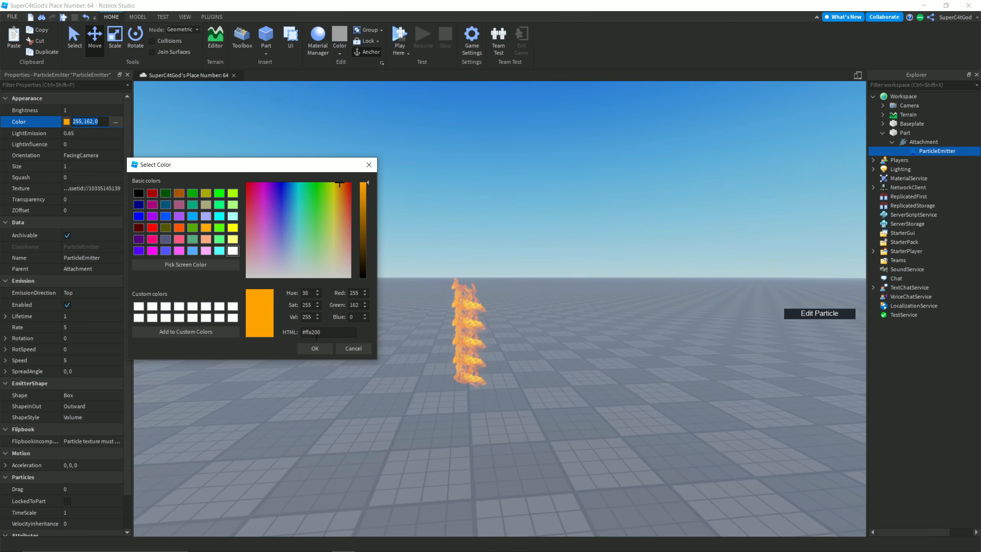
{"action": "left_click", "coordinate": [314, 349]}
Step: Open the fire emitter's Texture choices
{"action": "left_click", "coordinate": [95, 188]}
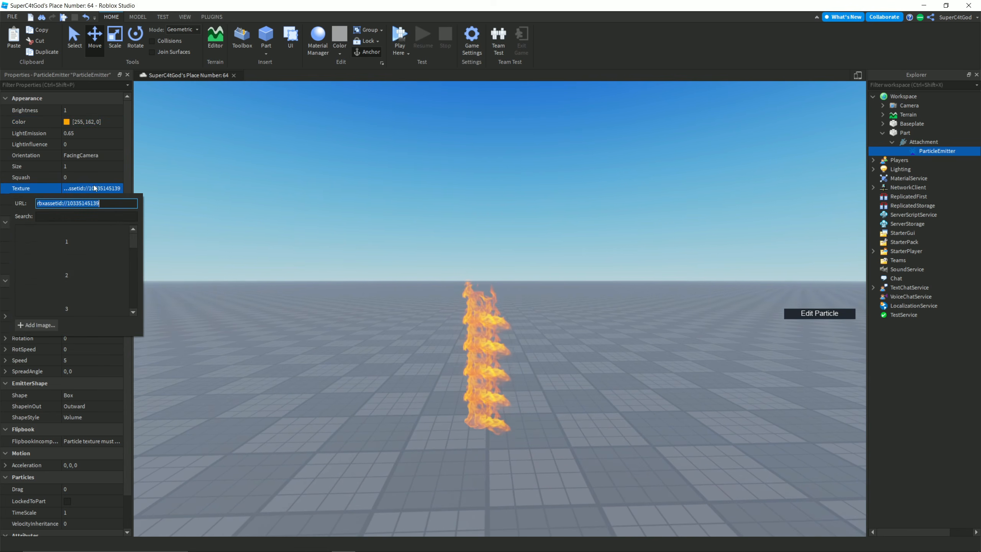
{"action": "left_click", "coordinate": [82, 282]}
{"action": "scroll", "coordinate": [301, 267], "scroll_direction": "up", "scroll_amount": 5}
{"action": "scroll", "coordinate": [301, 267], "scroll_direction": "down", "scroll_amount": 5}
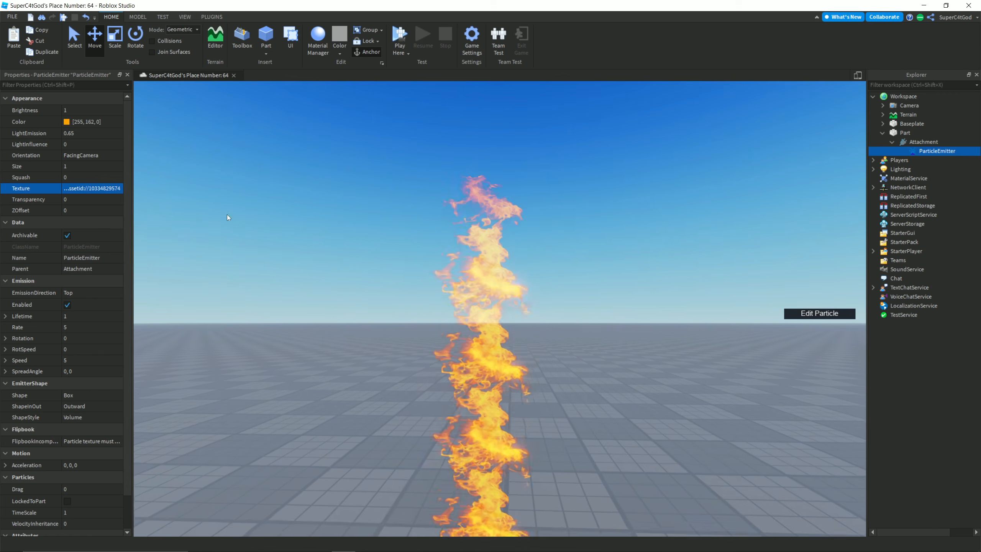
Step: Set the particle emitter's LightEmission to 0.88
{"action": "left_click", "coordinate": [103, 136]}
{"action": "type", "text": "1"}
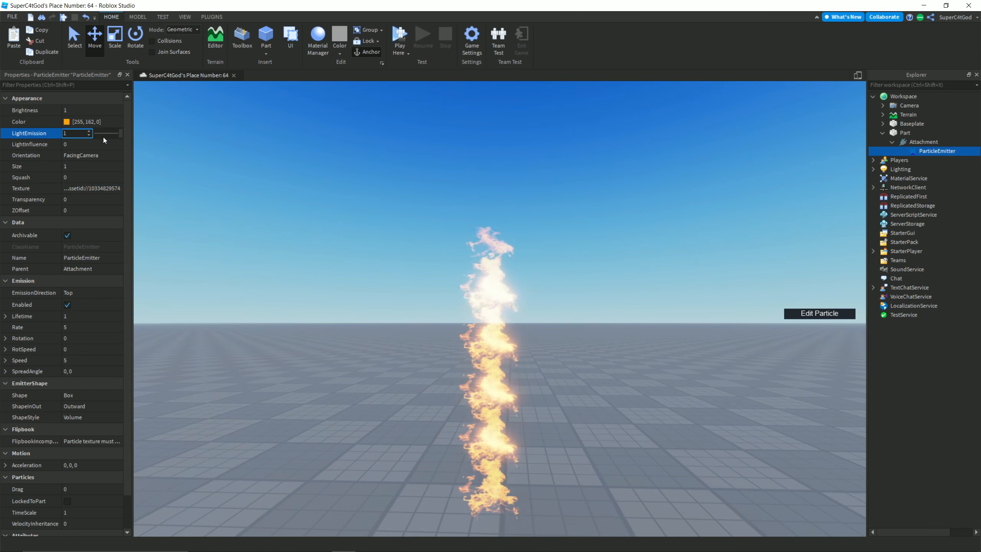
{"action": "key", "text": "BackSpace"}
{"action": "type", "text": ".9"}
{"action": "key", "text": "BackSpace"}
{"action": "type", "text": "88"}
{"action": "key", "text": "Return"}
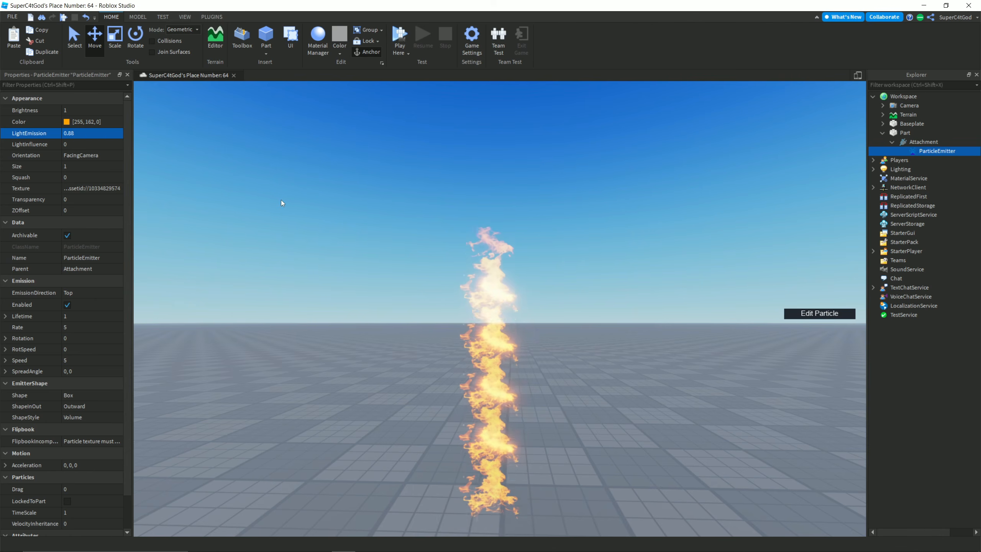
Step: Give the flame particles a random starting rotation range of -30, 30
{"action": "left_click", "coordinate": [89, 338]}
{"action": "type", "text": "30"}
{"action": "key", "text": "BackSpace"}
{"action": "key", "text": "BackSpace"}
{"action": "type", "text": "-30,30"}
{"action": "key", "text": "Return"}
{"action": "scroll", "coordinate": [331, 319], "scroll_direction": "up", "scroll_amount": 3}
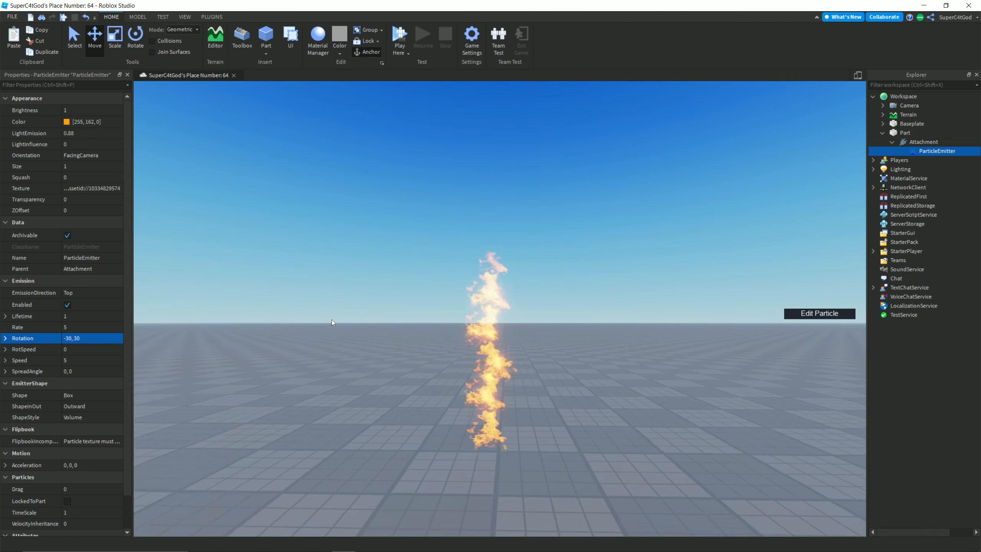
{"action": "right_click_drag", "start_coordinate": [331, 319], "coordinate": [331, 319]}
{"action": "scroll", "coordinate": [331, 319], "scroll_direction": "up", "scroll_amount": 2}
{"action": "scroll", "coordinate": [331, 319], "scroll_direction": "down", "scroll_amount": 3}
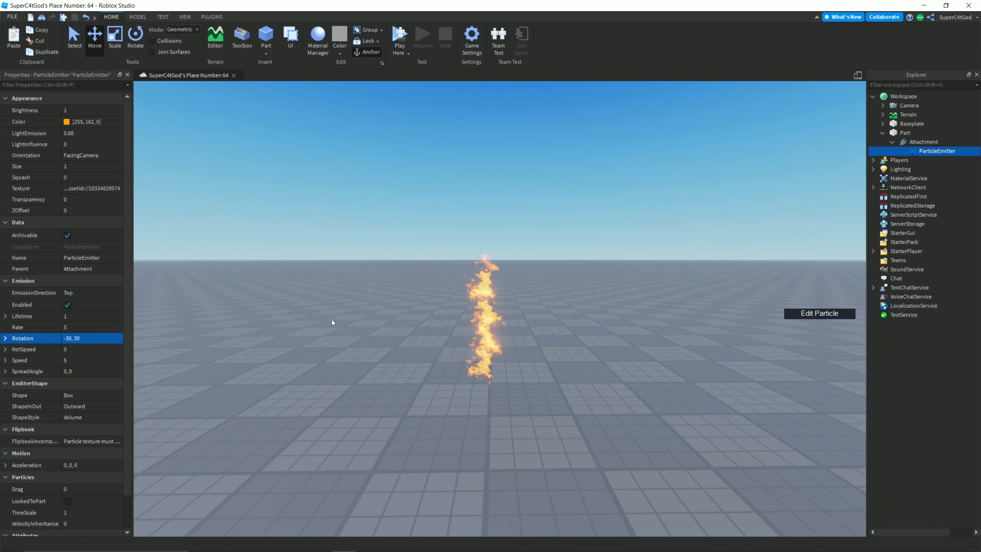
Step: Try a higher emission rate and a size curve that peaks at about 4 early in the particle's lifetime
{"action": "left_click", "coordinate": [95, 329]}
{"action": "type", "text": "30"}
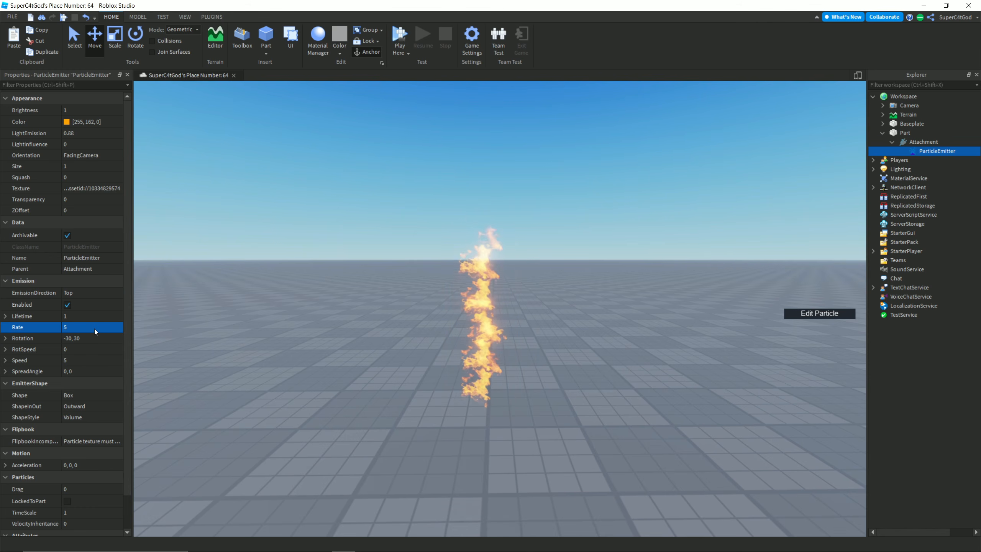
{"action": "left_click", "coordinate": [115, 167]}
{"action": "left_click", "coordinate": [115, 167]}
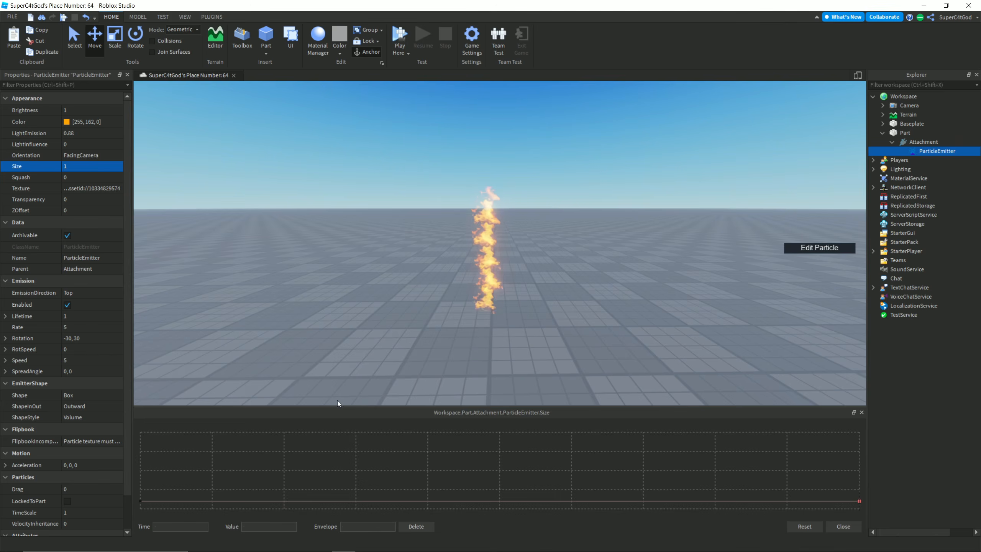
{"action": "left_click_drag", "start_coordinate": [212, 479], "coordinate": [192, 478]}
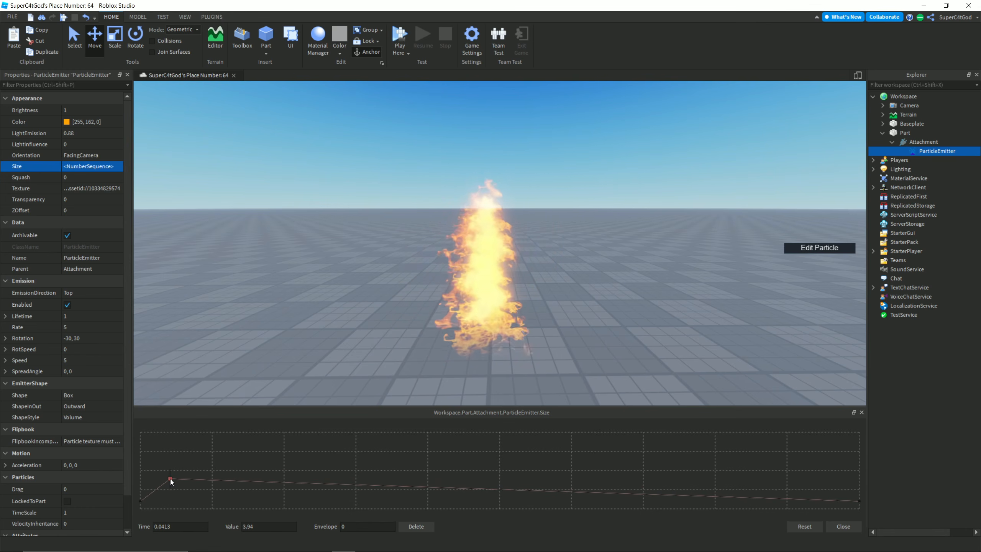
{"action": "left_click_drag", "start_coordinate": [170, 478], "coordinate": [176, 480]}
{"action": "left_click", "coordinate": [848, 526]}
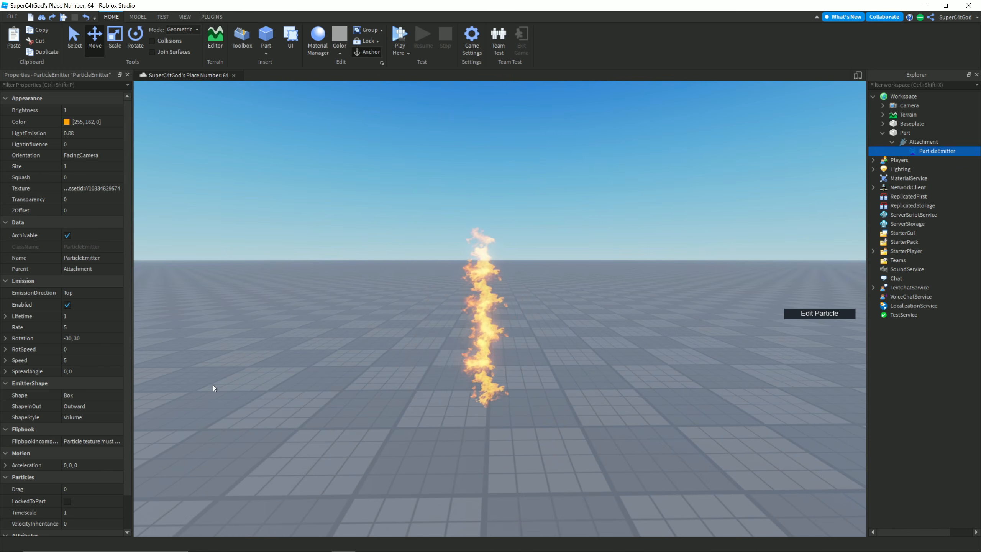
Step: Set the emitter's SpreadAngle to 30, 30 and its Acceleration to 0, 3, 0
{"action": "left_click", "coordinate": [82, 371]}
{"action": "type", "text": "3"}
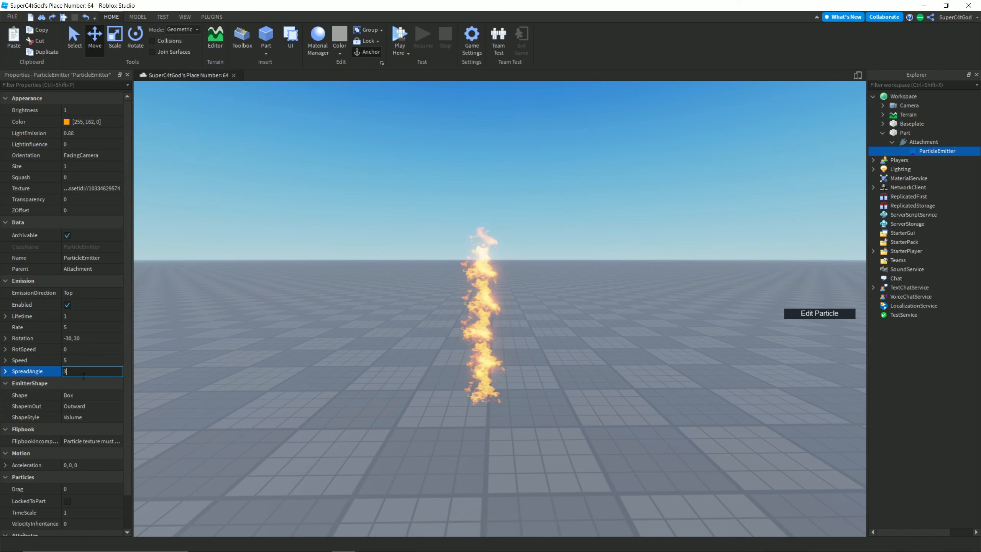
{"action": "left_click", "coordinate": [75, 465]}
{"action": "type", "text": "0,20,0"}
{"action": "key", "text": "Return"}
{"action": "left_click", "coordinate": [105, 462]}
{"action": "type", "text": "0"}
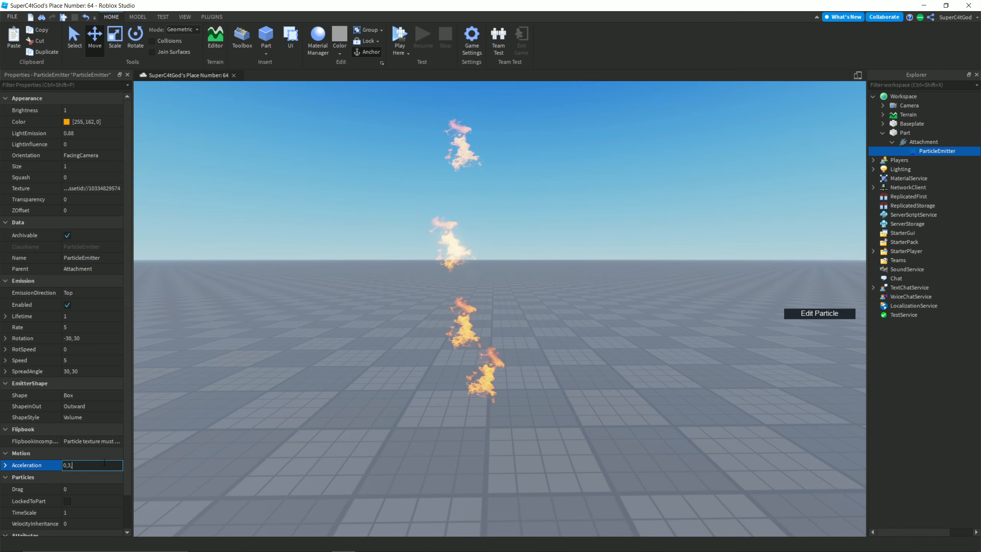
{"action": "type", "text": ", 3, 0"}
{"action": "key", "text": "Return"}
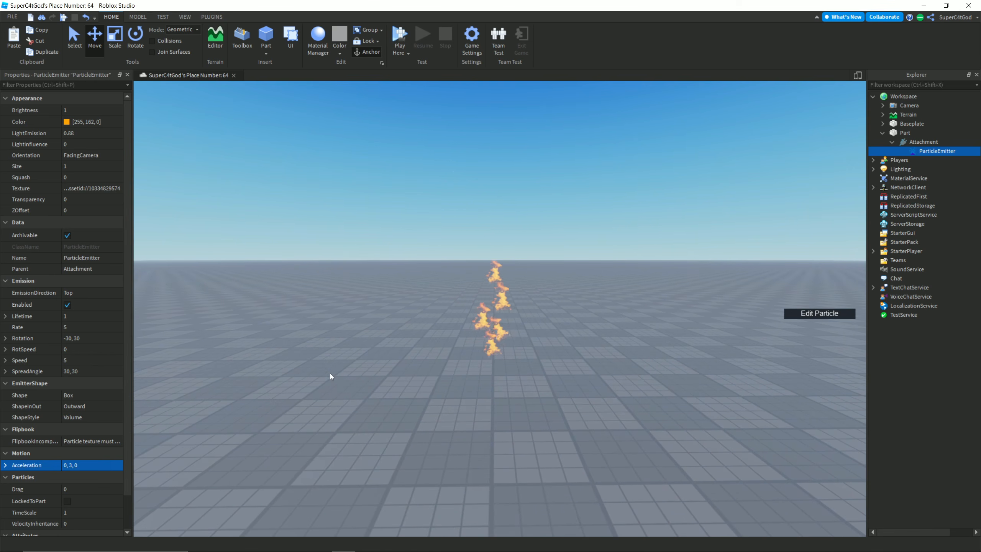
Step: Raise the emission rate to 99 and add a size keyframe of about 4.63 near time 0.057
{"action": "left_click", "coordinate": [83, 326]}
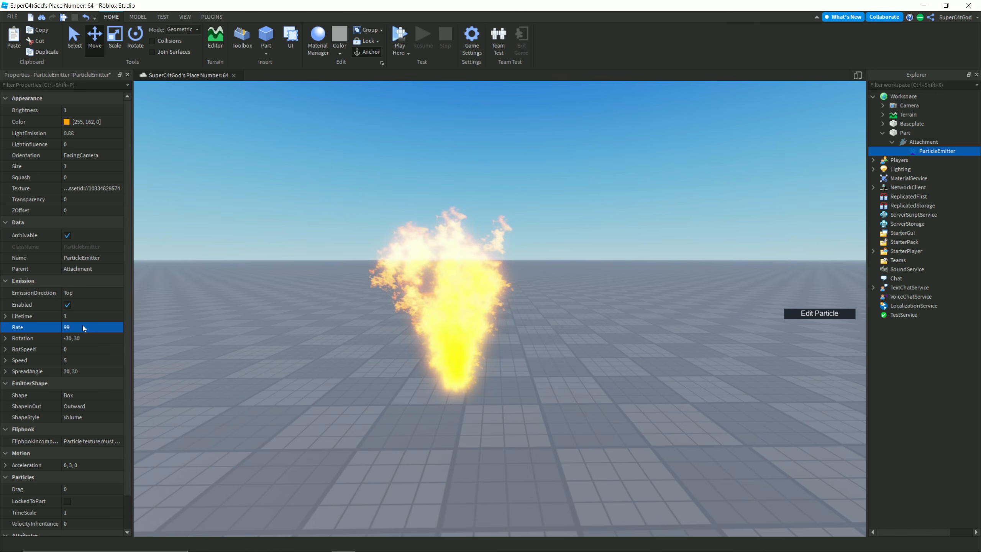
{"action": "left_click", "coordinate": [116, 166]}
{"action": "left_click", "coordinate": [116, 166]}
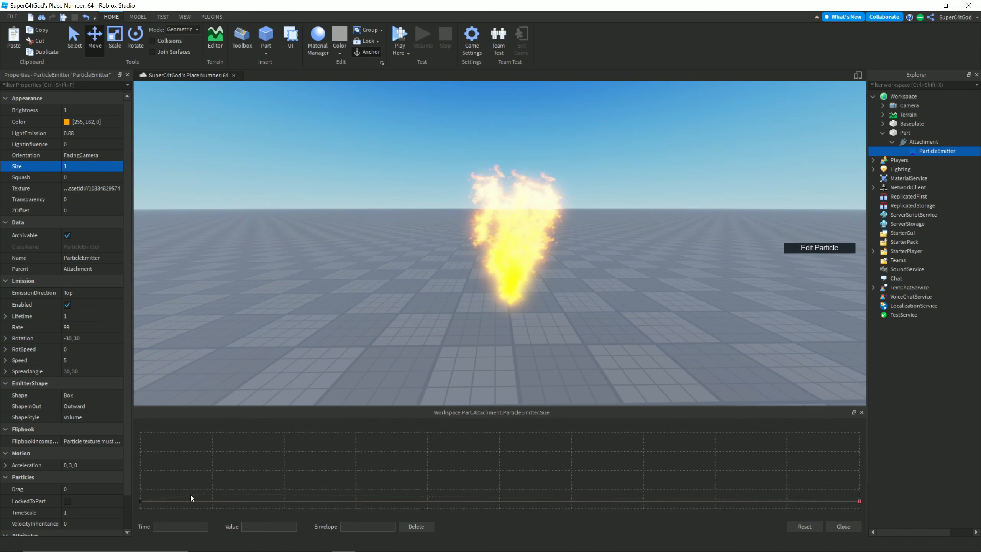
{"action": "left_click_drag", "start_coordinate": [192, 500], "coordinate": [184, 471]}
Step: Set the emission rate to 30
{"action": "left_click", "coordinate": [96, 329]}
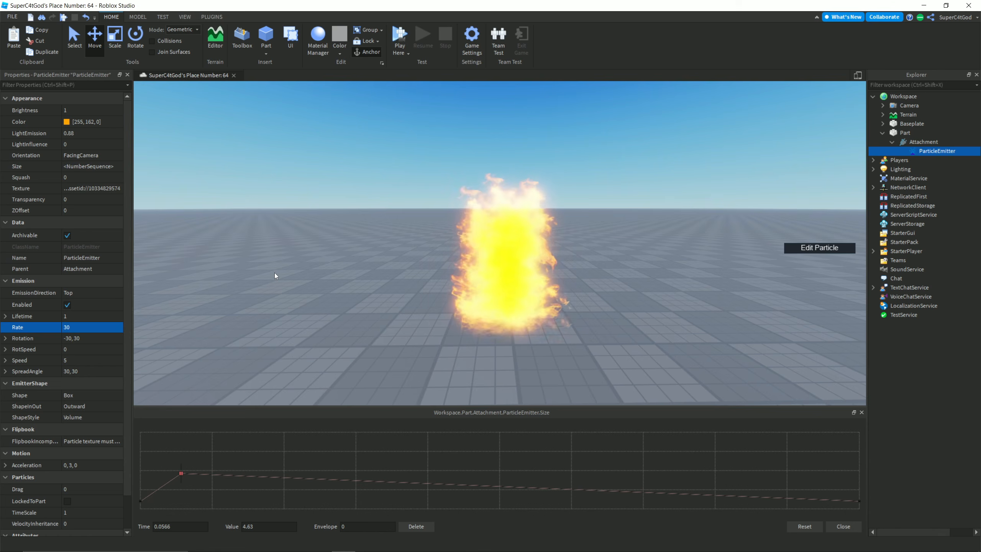
{"action": "scroll", "coordinate": [274, 272], "scroll_direction": "down", "scroll_amount": 3}
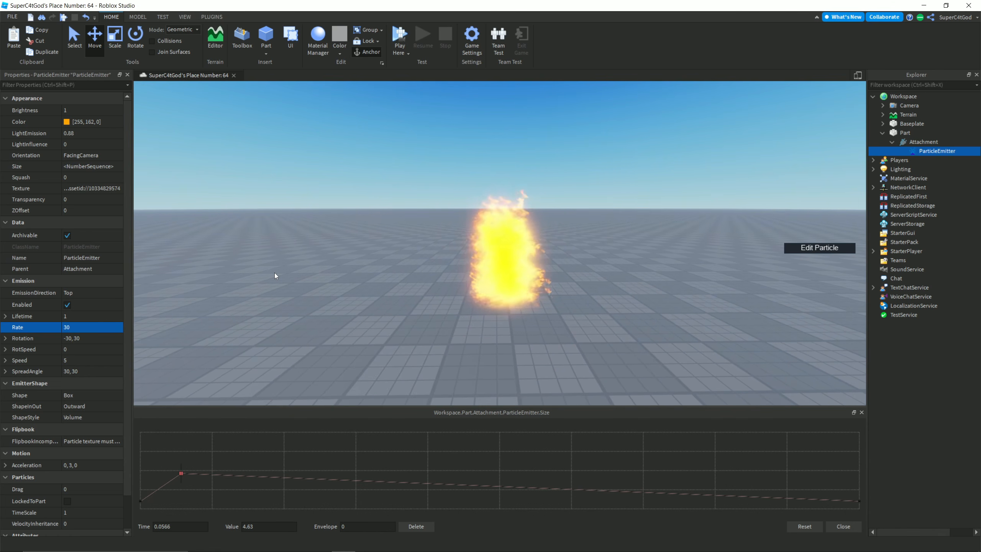
{"action": "right_click_drag", "start_coordinate": [275, 273], "coordinate": [256, 316]}
{"action": "key", "text": "w"}
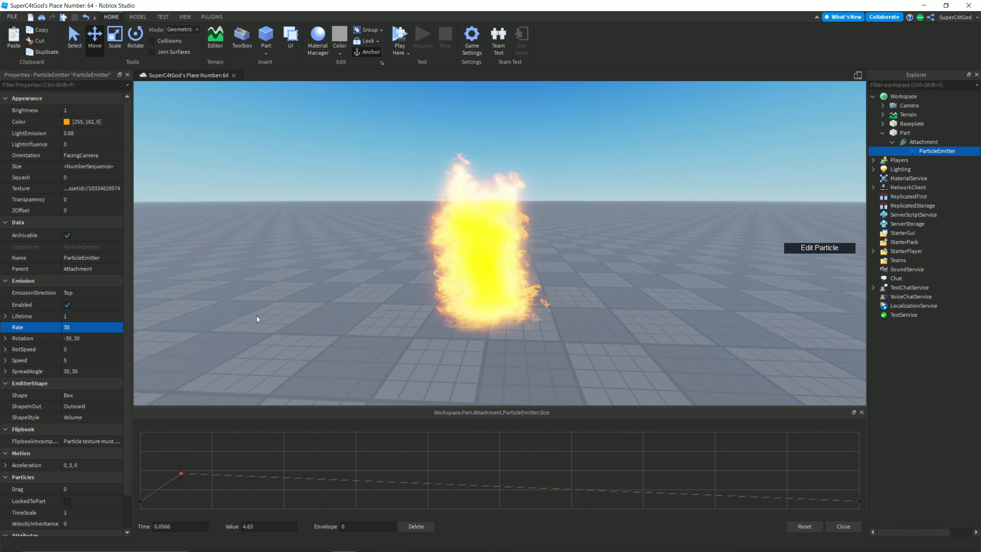
Step: Shift the first size keyframe slightly later and add keyframes of about 6.12 at time 0.174 and 4.88 at time 0.586
{"action": "mouse_move", "coordinate": [181, 473]}
{"action": "left_mouse_down"}
{"action": "mouse_move", "coordinate": [188, 463]}
{"action": "mouse_move", "coordinate": [190, 472]}
{"action": "left_mouse_up"}
{"action": "left_click", "coordinate": [373, 478]}
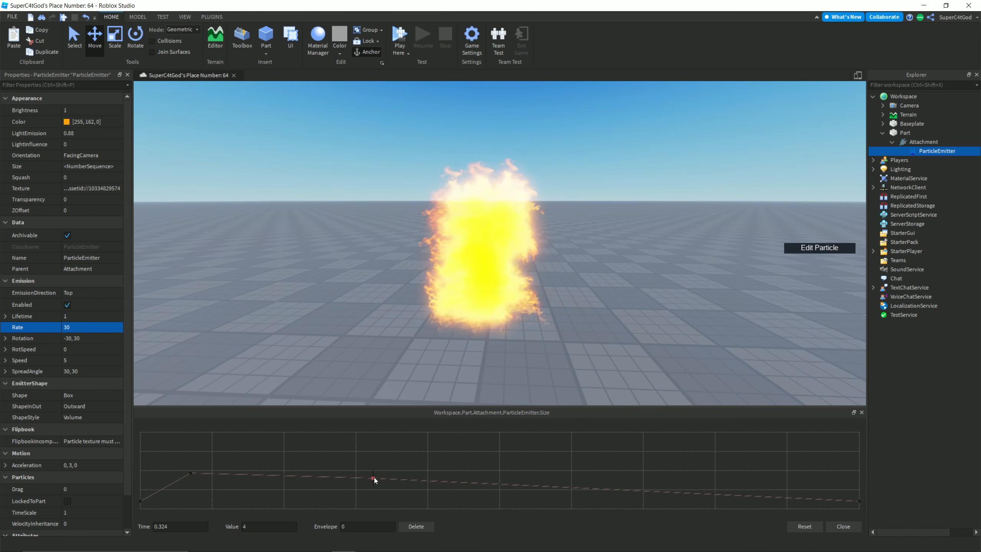
{"action": "mouse_move", "coordinate": [273, 457]}
{"action": "left_mouse_down"}
{"action": "mouse_move", "coordinate": [303, 461]}
{"action": "mouse_move", "coordinate": [265, 461]}
{"action": "left_mouse_up"}
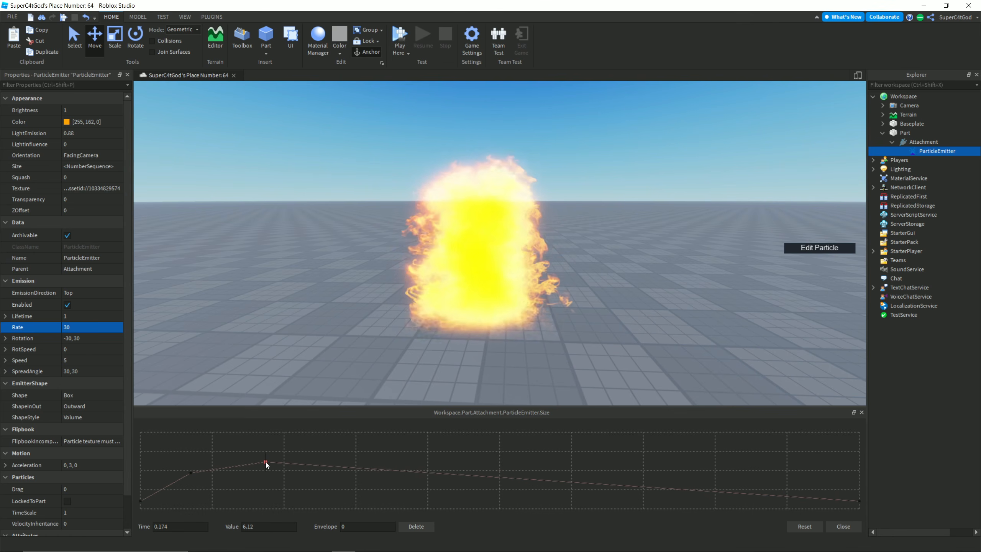
{"action": "left_click_drag", "start_coordinate": [537, 493], "coordinate": [561, 471]}
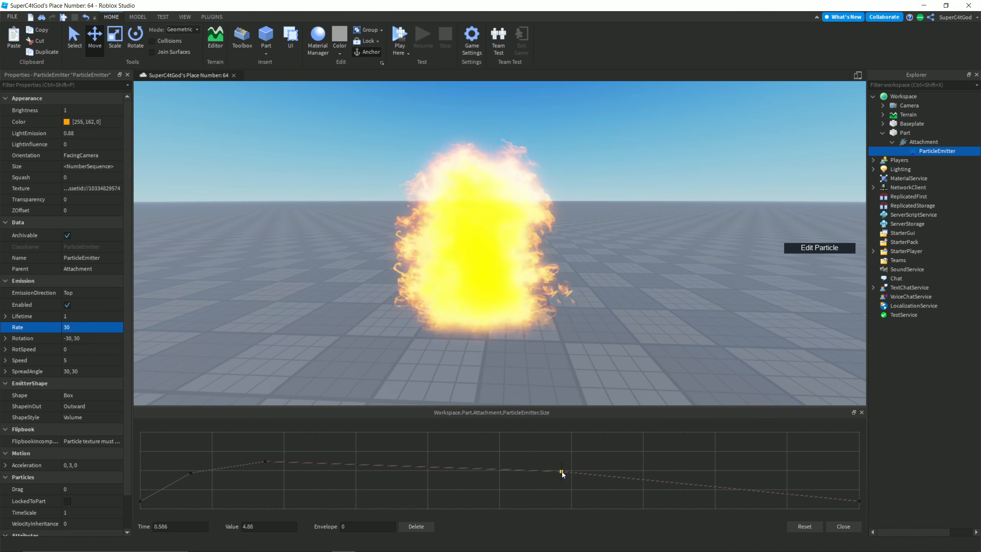
{"action": "left_click", "coordinate": [842, 525]}
Step: Try particle lifetimes of 0.4 and 0.78, and settle on 0.75
{"action": "left_click", "coordinate": [98, 316]}
{"action": "type", "text": "0.4"}
{"action": "key", "text": "Return"}
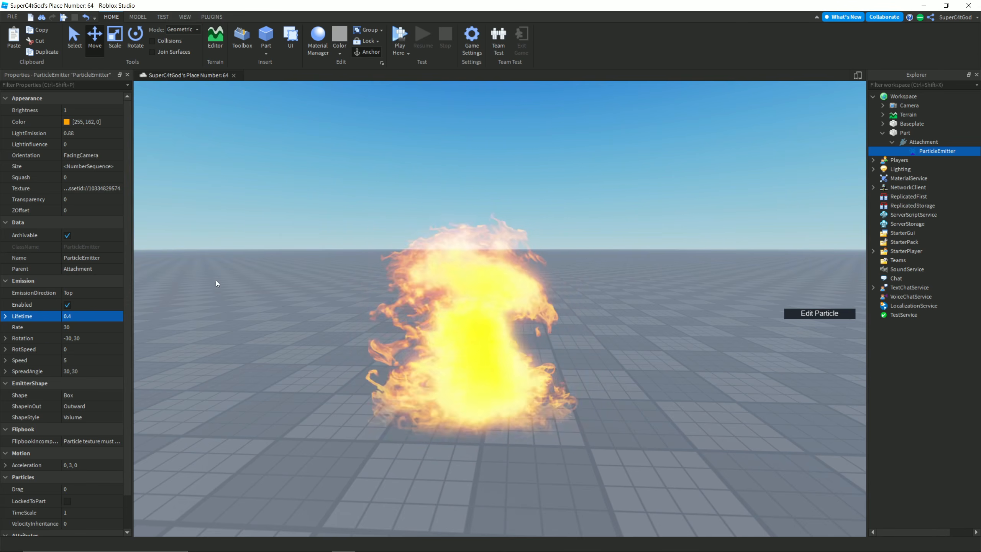
{"action": "left_click", "coordinate": [78, 316]}
{"action": "type", "text": "0.78"}
{"action": "key", "text": "Return"}
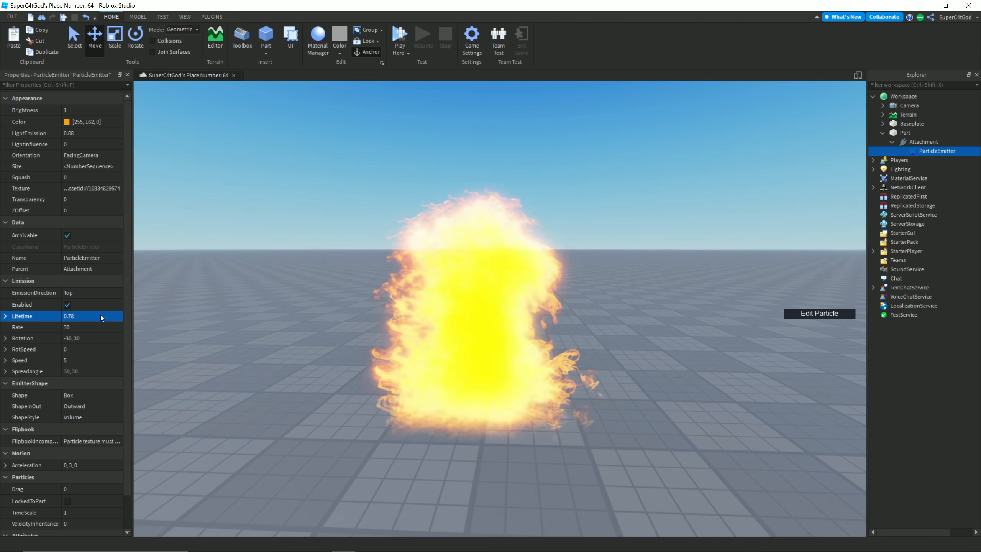
{"action": "scroll", "coordinate": [272, 335], "scroll_direction": "down", "scroll_amount": 3}
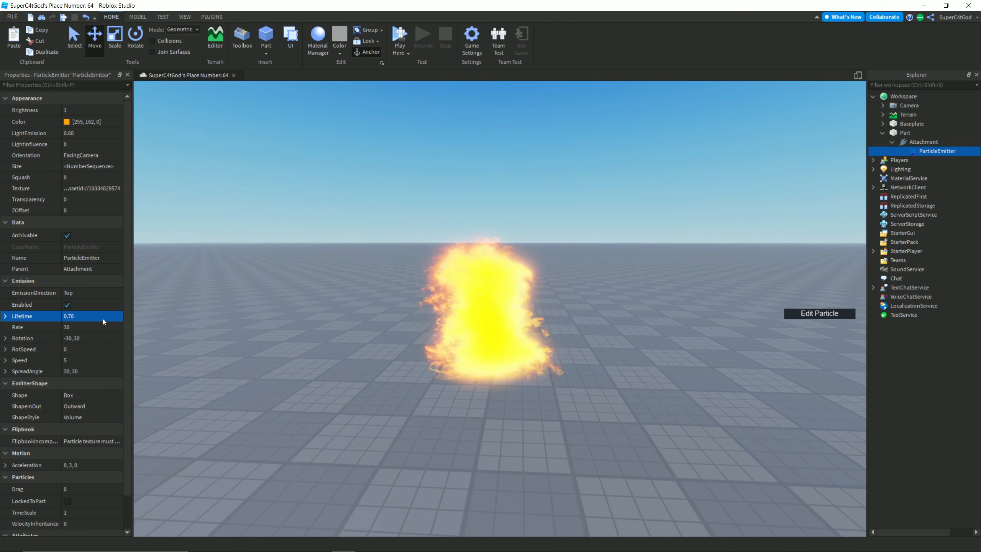
{"action": "key", "text": "BackSpace"}
{"action": "type", "text": "5"}
{"action": "key", "text": "Return"}
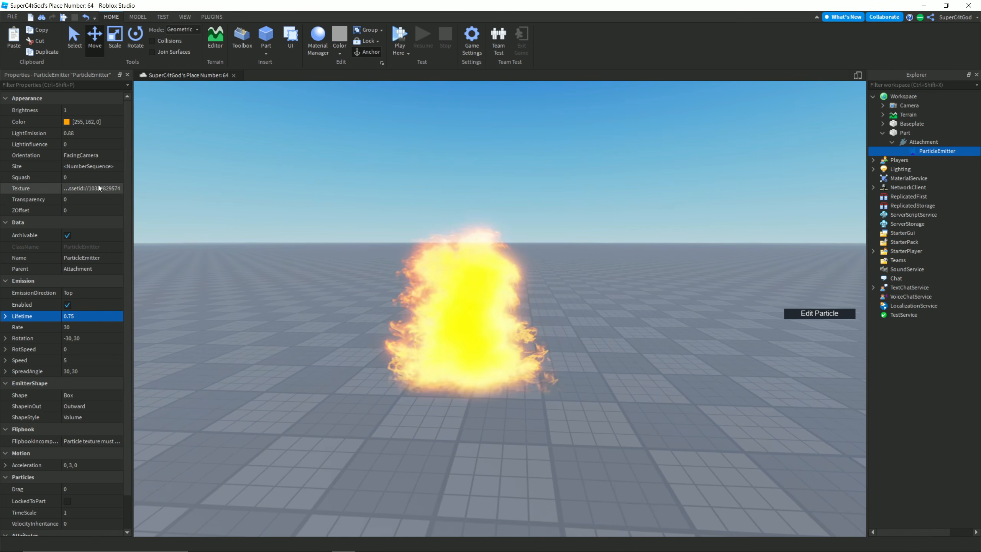
{"action": "left_click", "coordinate": [96, 188]}
{"action": "left_click", "coordinate": [91, 282]}
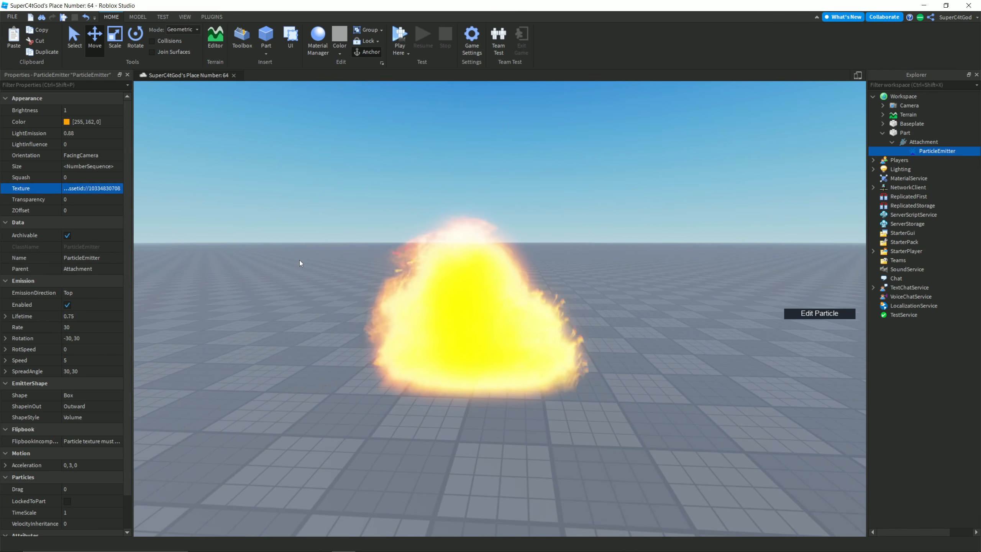
{"action": "left_click", "coordinate": [78, 327]}
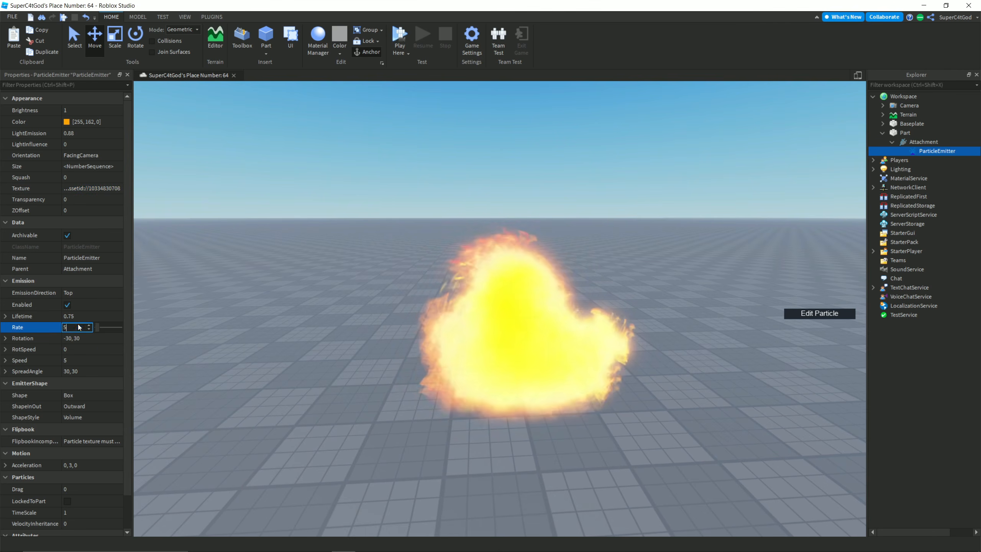
{"action": "type", "text": "5"}
{"action": "key", "text": "Return"}
{"action": "right_click_drag", "start_coordinate": [254, 314], "coordinate": [254, 314]}
{"action": "key", "text": "w"}
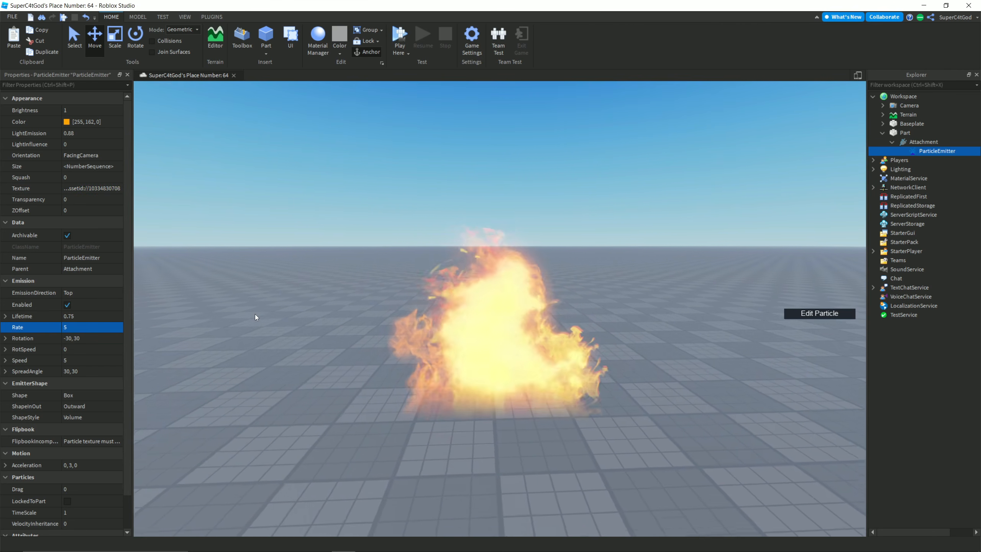
Step: Raise the size curve's starting value to 4.5 and lift the second keyframe near time 0.08 to smooth the early growth
{"action": "left_click", "coordinate": [119, 166]}
{"action": "left_click", "coordinate": [120, 166]}
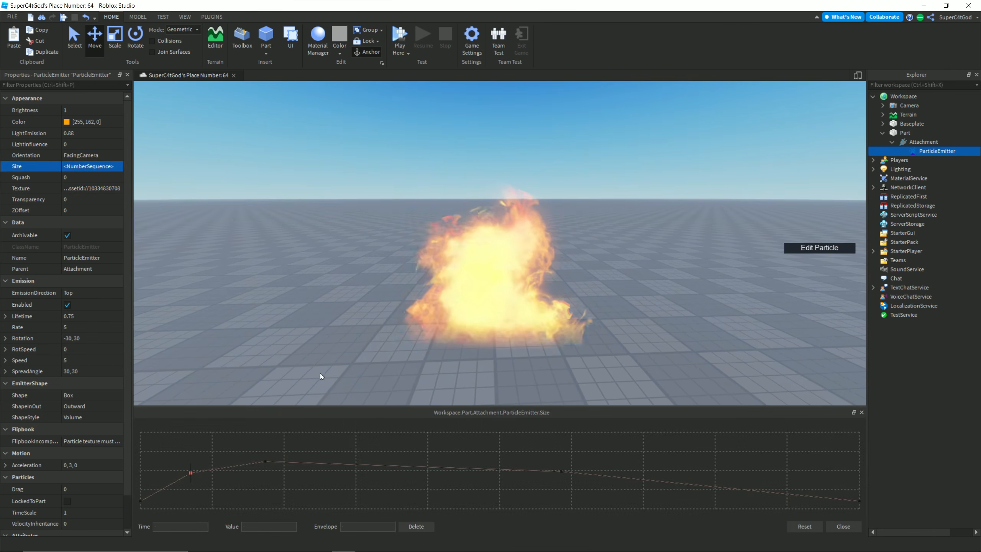
{"action": "left_click_drag", "start_coordinate": [140, 501], "coordinate": [198, 468]}
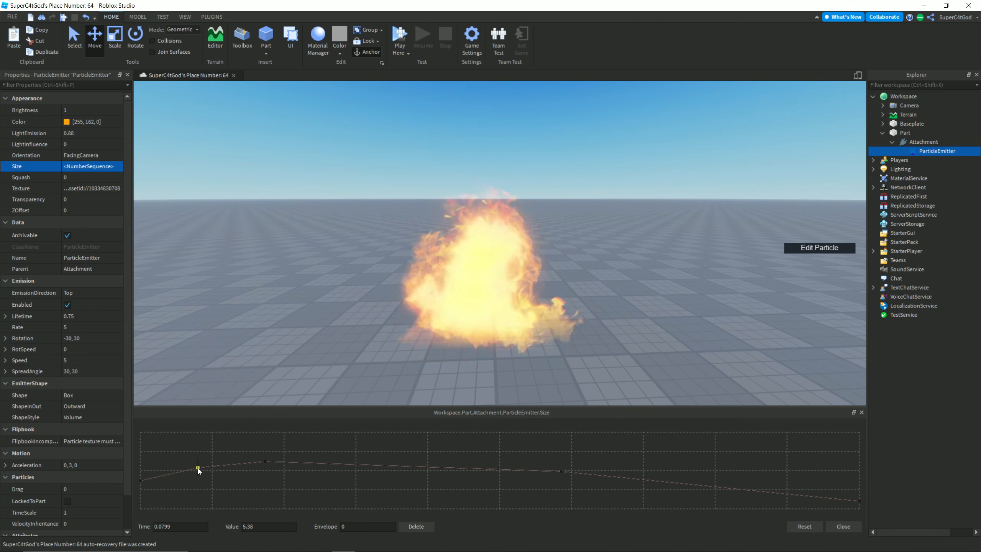
{"action": "left_click_drag", "start_coordinate": [142, 480], "coordinate": [143, 469]}
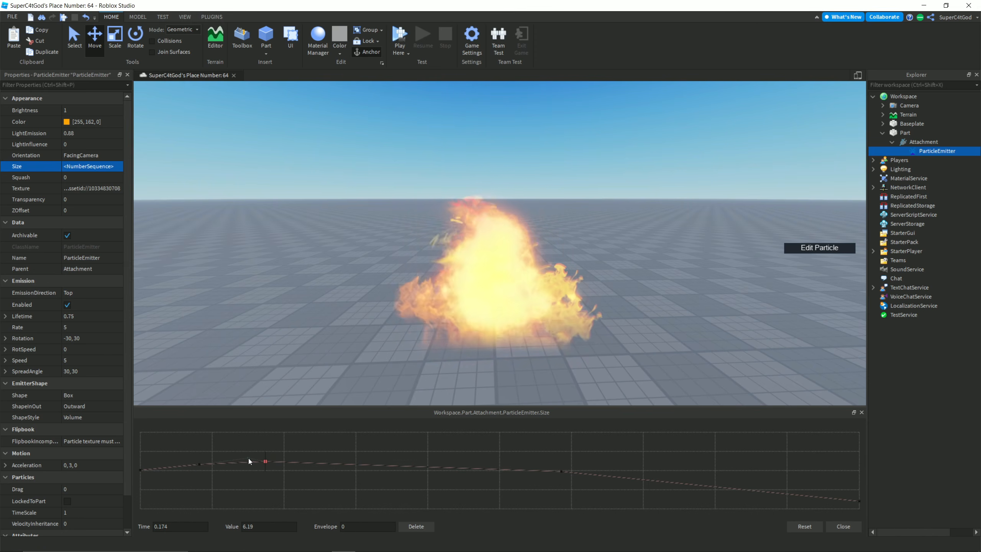
{"action": "left_click_drag", "start_coordinate": [142, 469], "coordinate": [141, 474]}
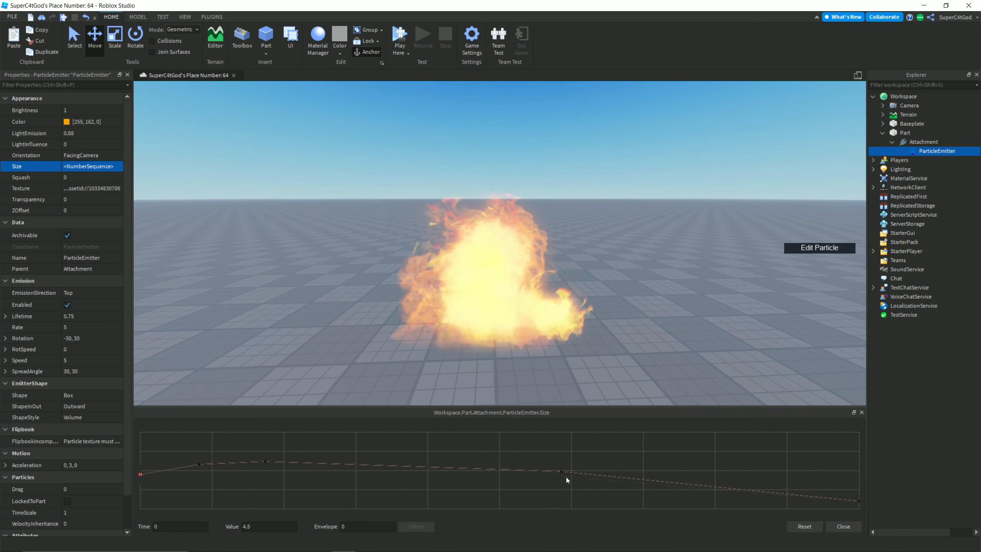
Step: Reshape the rest of the size curve with extra keyframes that descend gradually to 0 at time 1
{"action": "left_click_drag", "start_coordinate": [517, 471], "coordinate": [514, 470]}
{"action": "left_click_drag", "start_coordinate": [859, 501], "coordinate": [859, 494]}
{"action": "left_click_drag", "start_coordinate": [516, 470], "coordinate": [349, 465]}
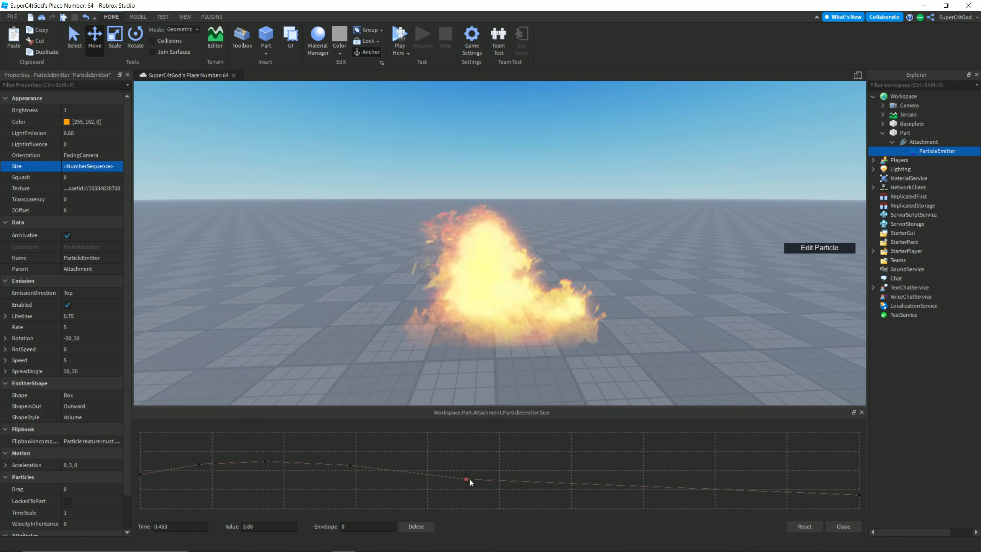
{"action": "left_click", "coordinate": [456, 475]}
{"action": "left_click", "coordinate": [565, 488]}
{"action": "left_click", "coordinate": [670, 491]}
{"action": "left_click_drag", "start_coordinate": [670, 491], "coordinate": [677, 498]}
{"action": "left_click", "coordinate": [769, 504]}
{"action": "left_click_drag", "start_coordinate": [857, 496], "coordinate": [868, 529]}
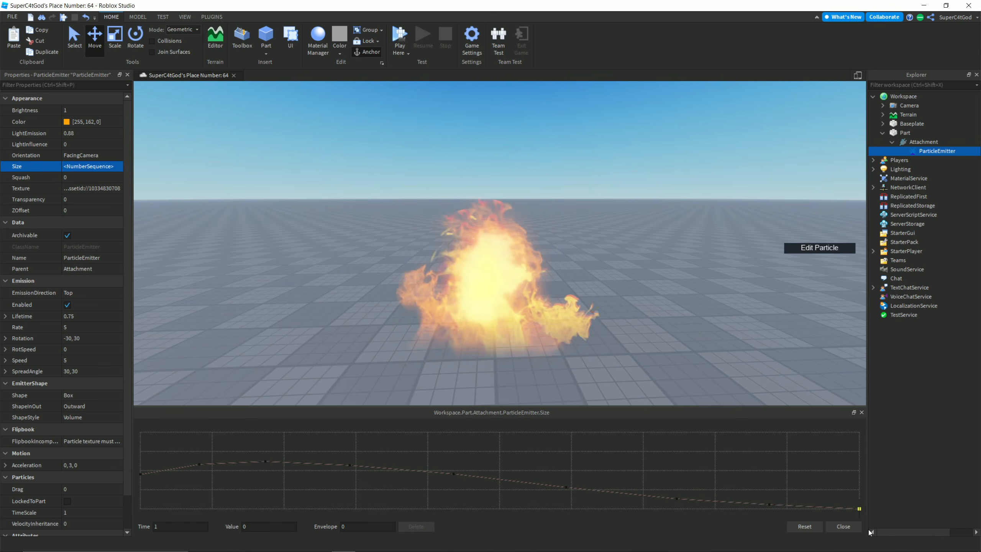
{"action": "left_click", "coordinate": [835, 526]}
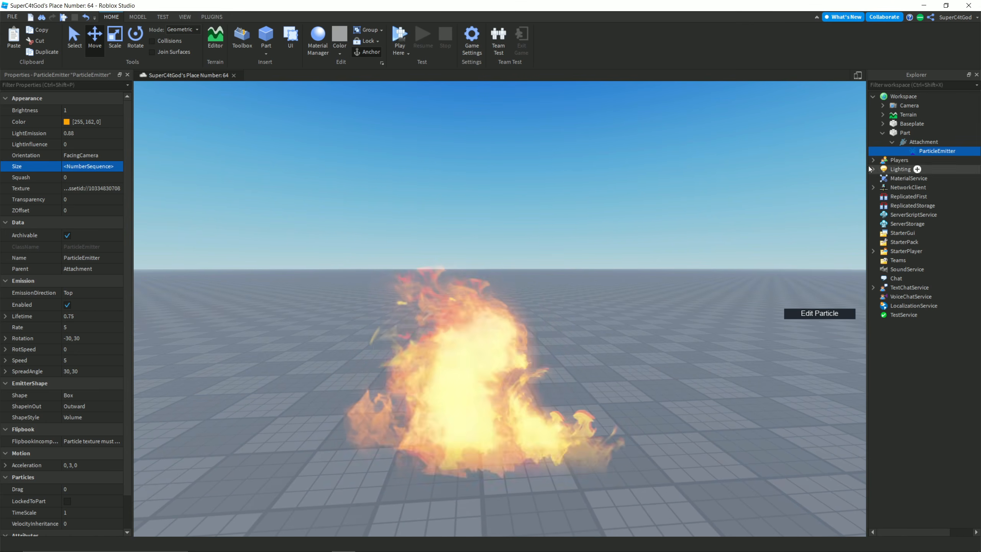
Step: Raise the part to a height of about 5.36 and set its particle emitter's emission rate to 20
{"action": "left_click", "coordinate": [904, 133]}
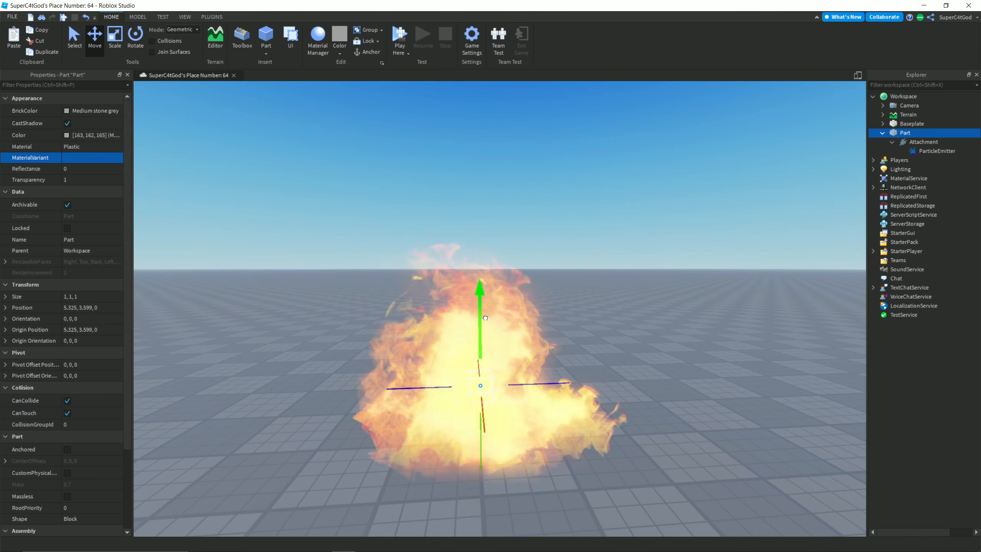
{"action": "left_click_drag", "start_coordinate": [480, 296], "coordinate": [481, 266]}
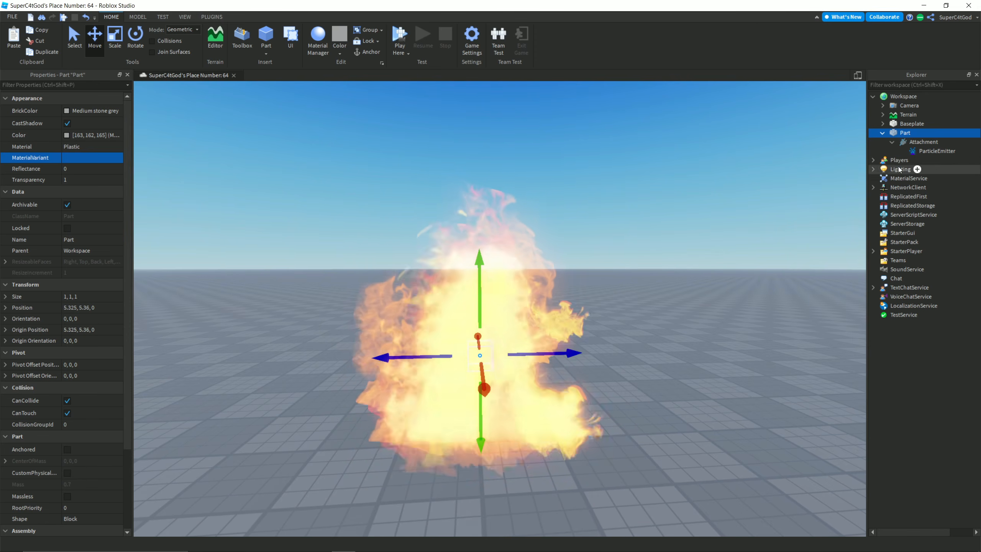
{"action": "left_click", "coordinate": [935, 151]}
{"action": "left_click", "coordinate": [73, 323]}
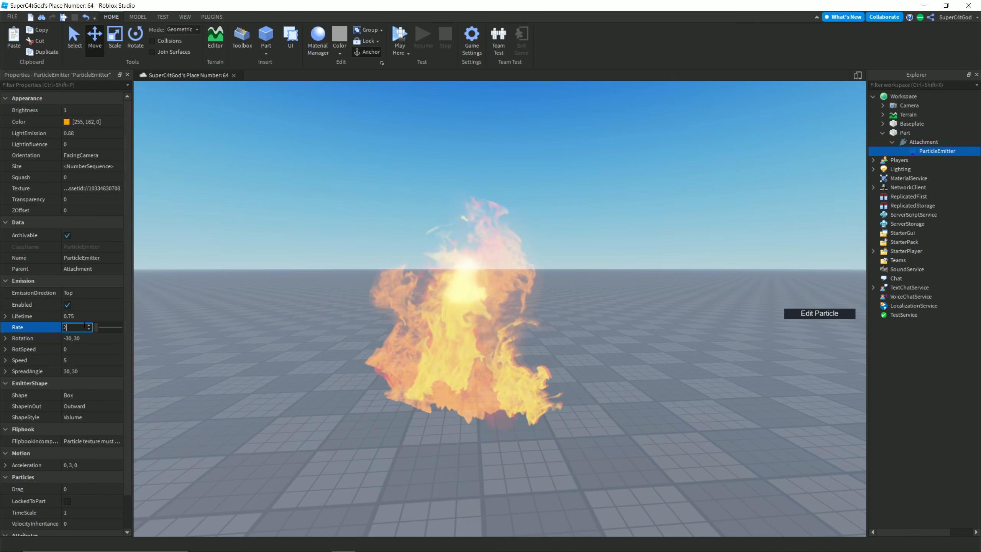
{"action": "right_click_drag", "start_coordinate": [421, 331], "coordinate": [421, 332]}
{"action": "left_click", "coordinate": [71, 135]}
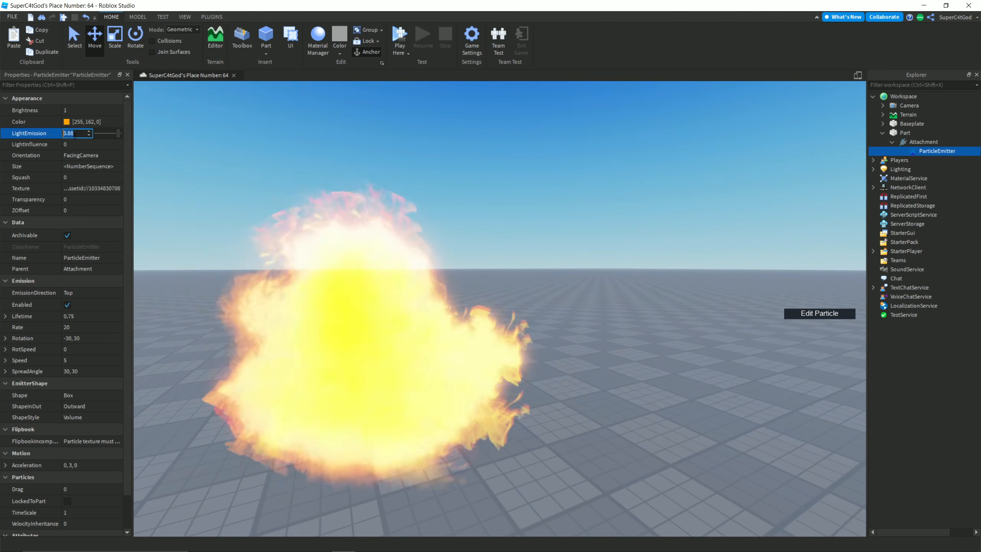
{"action": "type", "text": ".5"}
{"action": "left_click", "coordinate": [89, 188]}
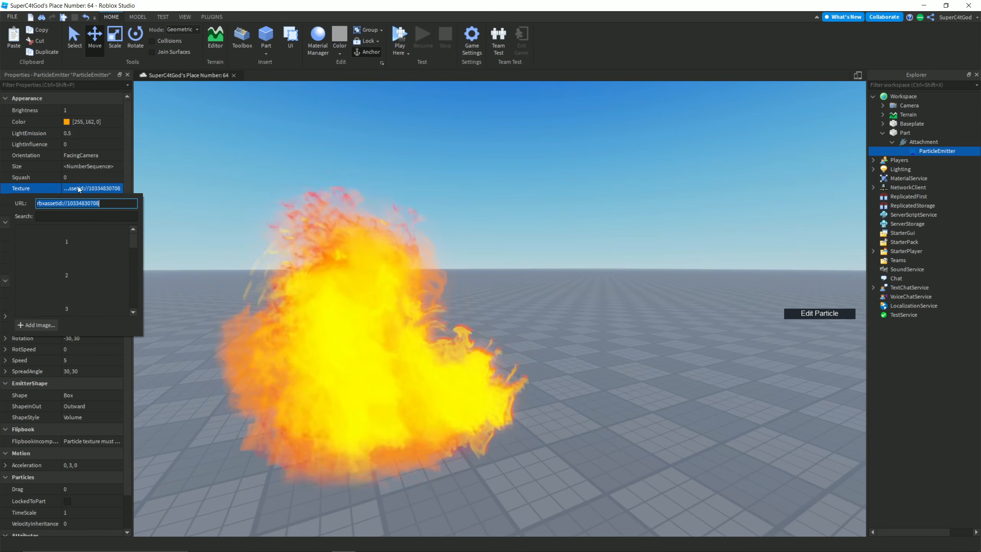
{"action": "left_click", "coordinate": [80, 273]}
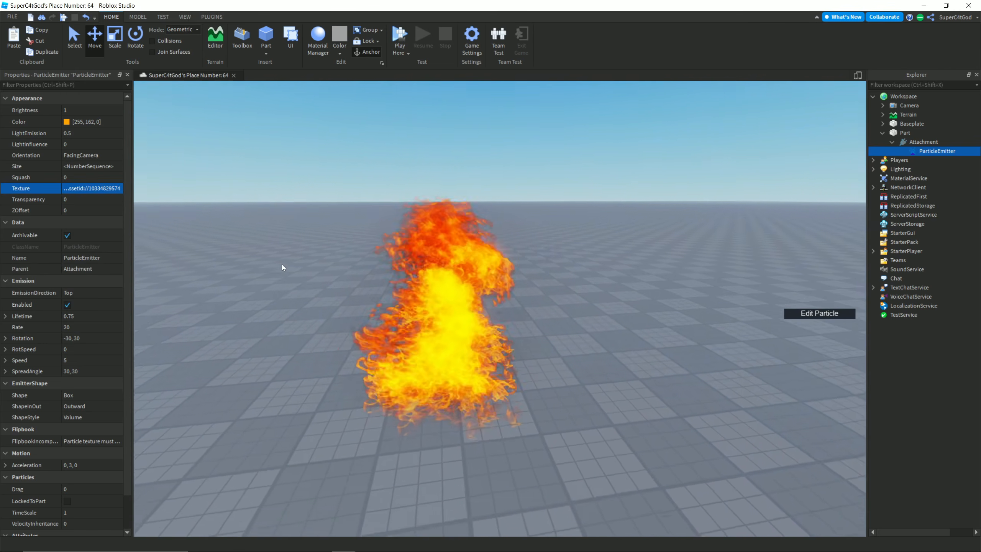
{"action": "right_click_drag", "start_coordinate": [282, 263], "coordinate": [282, 265]}
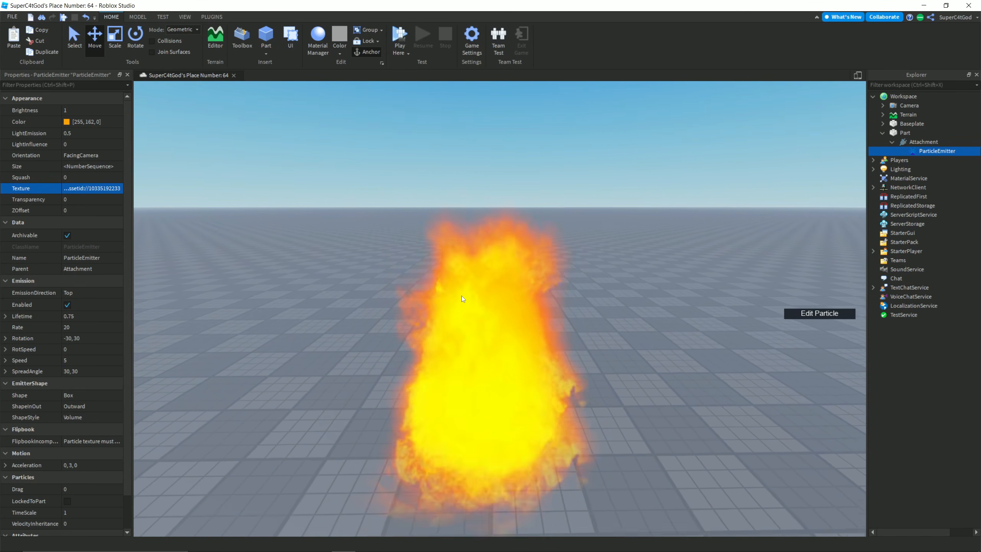
{"action": "right_click_drag", "start_coordinate": [189, 327], "coordinate": [189, 327]}
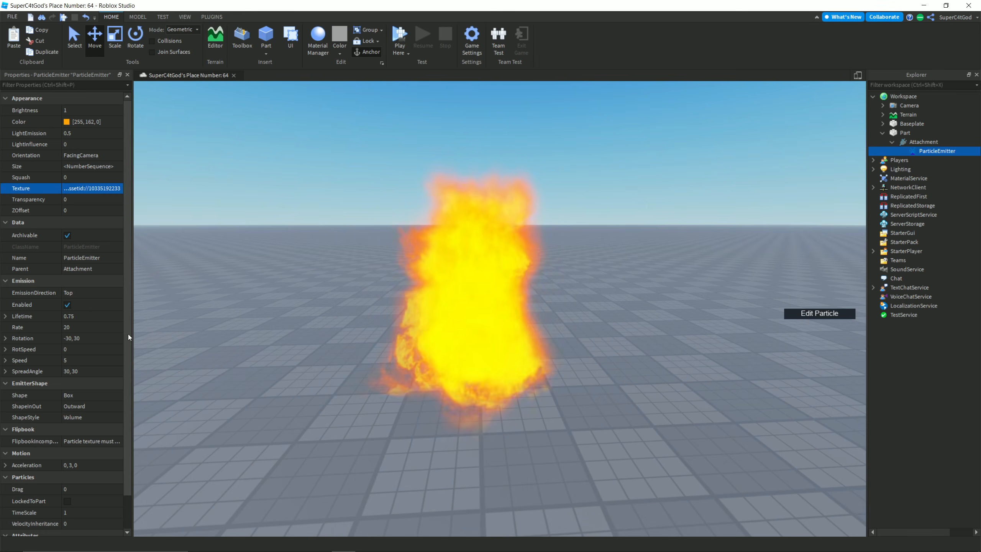
Step: Try a particle rotation range of -180 to 180 and undo it
{"action": "left_click", "coordinate": [92, 348]}
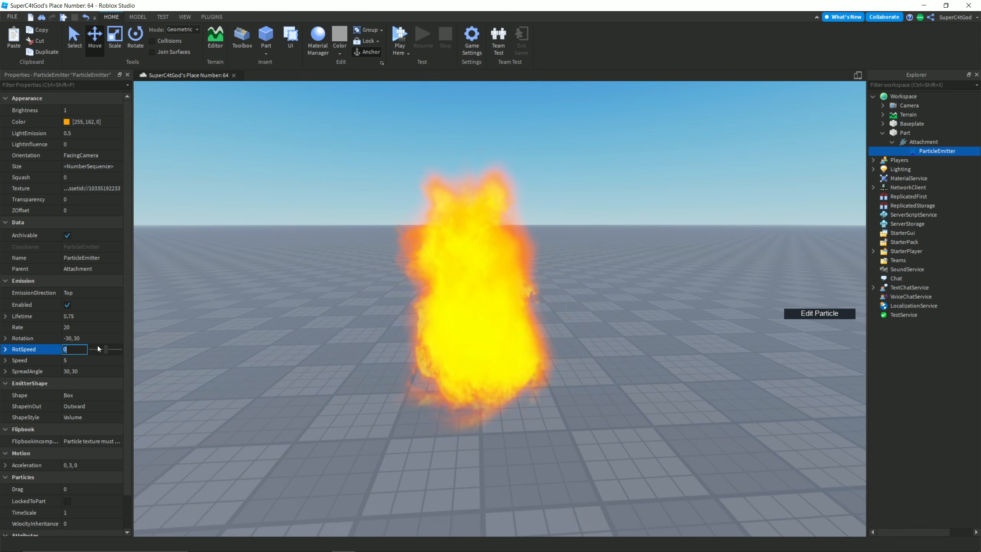
{"action": "left_click", "coordinate": [97, 339]}
{"action": "type", "text": "180,"}
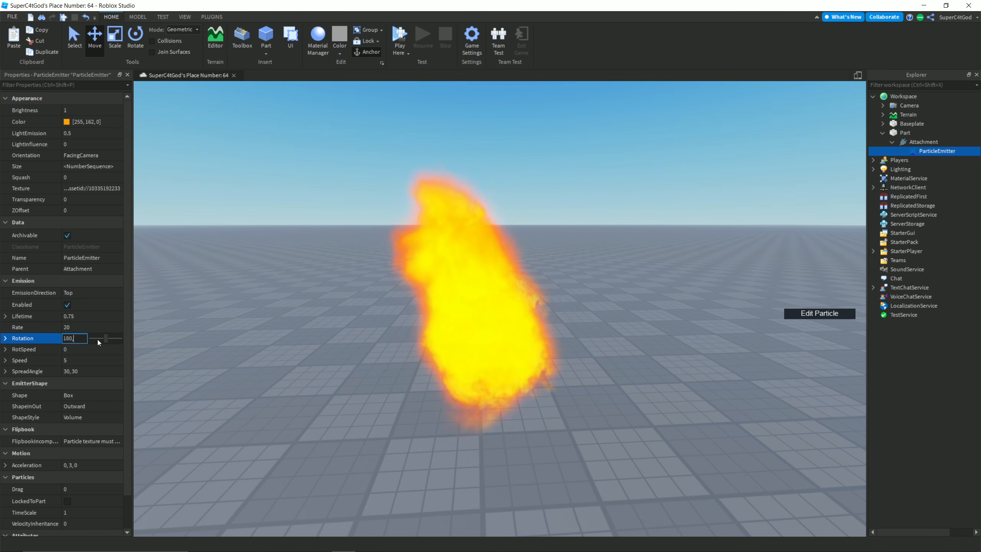
{"action": "type", "text": "-180"}
{"action": "key", "text": "Return"}
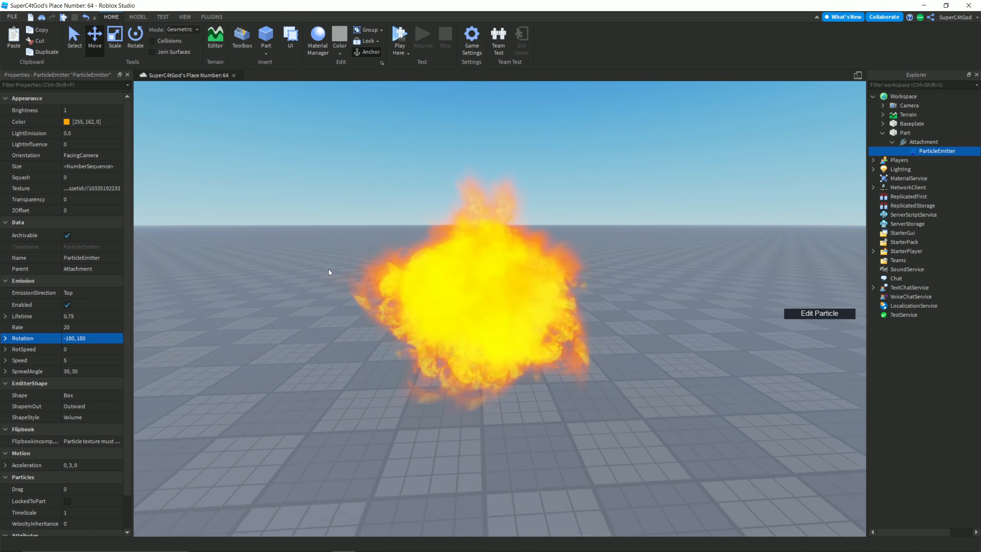
{"action": "key", "text": "ctrl+z"}
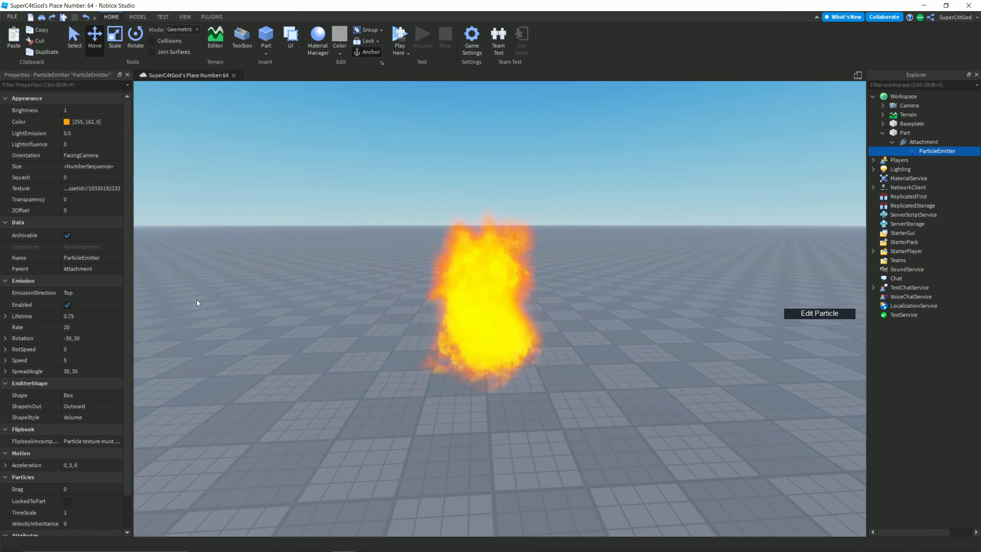
{"action": "right_click_drag", "start_coordinate": [215, 296], "coordinate": [214, 297]}
{"action": "key", "text": "a"}
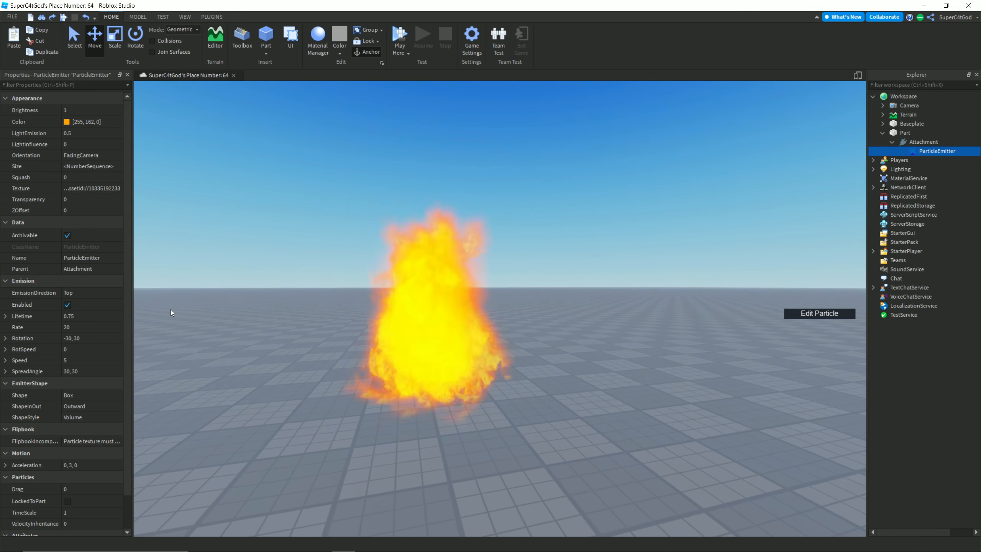
{"action": "key", "text": "w"}
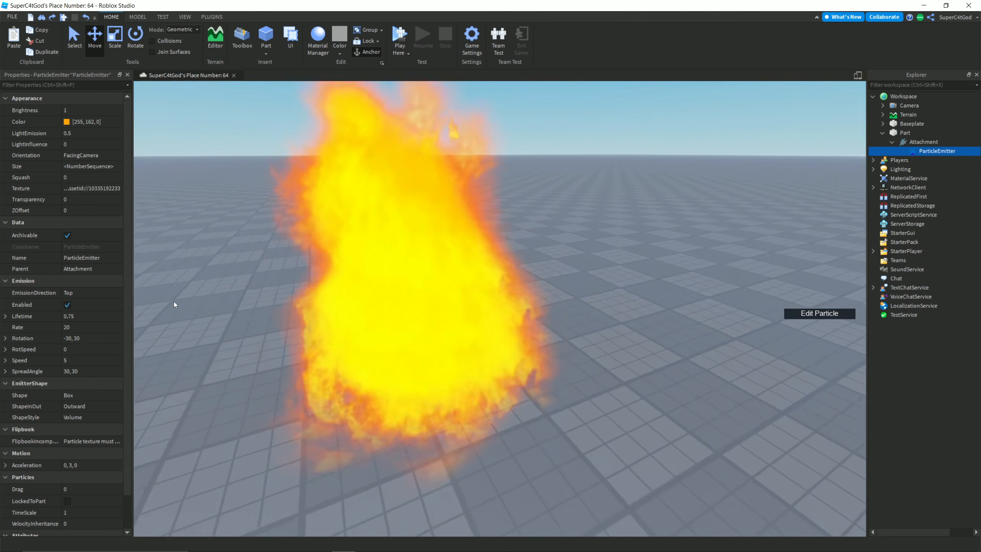
{"action": "key", "text": "s"}
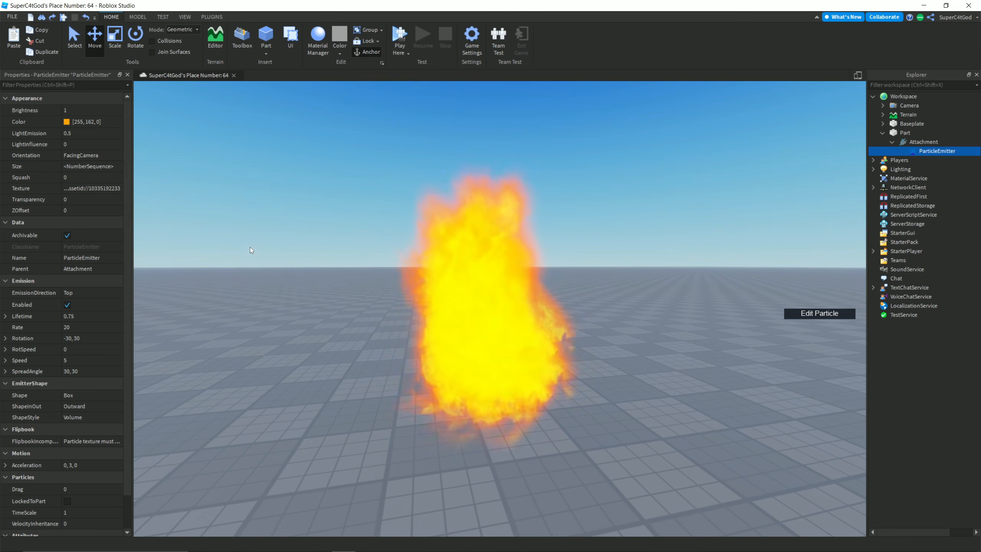
Step: Try a particle brightness of 10 together with a light emission of 1
{"action": "left_click", "coordinate": [108, 110]}
{"action": "type", "text": "10"}
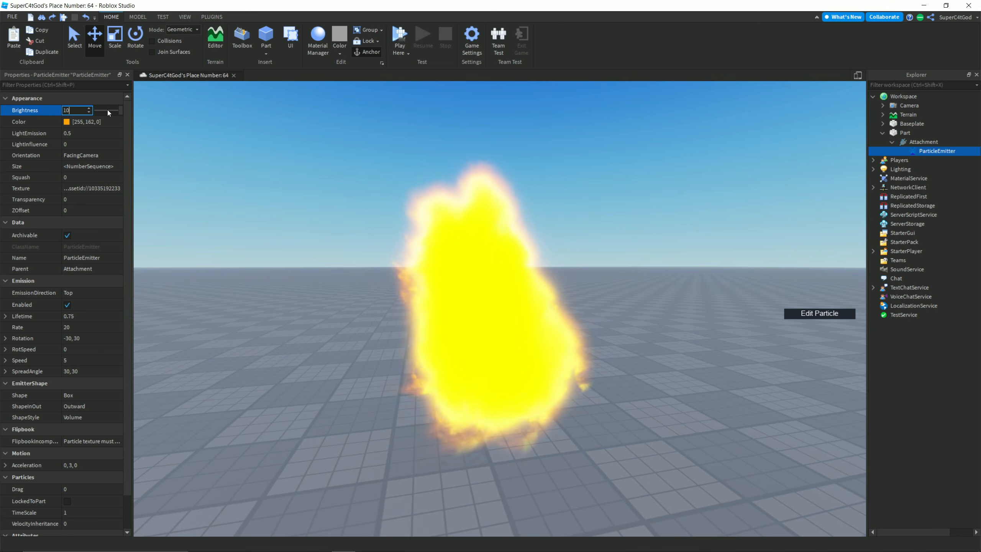
{"action": "left_click", "coordinate": [79, 133]}
{"action": "type", "text": "1"}
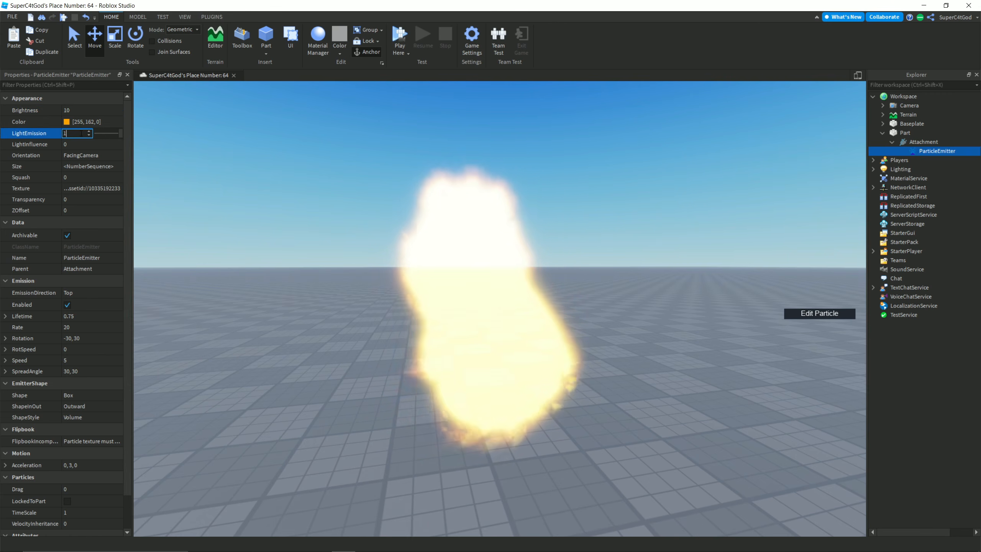
Step: Recolor the particles red-orange (255, 51, 0) and set their brightness back to 1
{"action": "left_click", "coordinate": [68, 122]}
{"action": "left_click", "coordinate": [584, 200]}
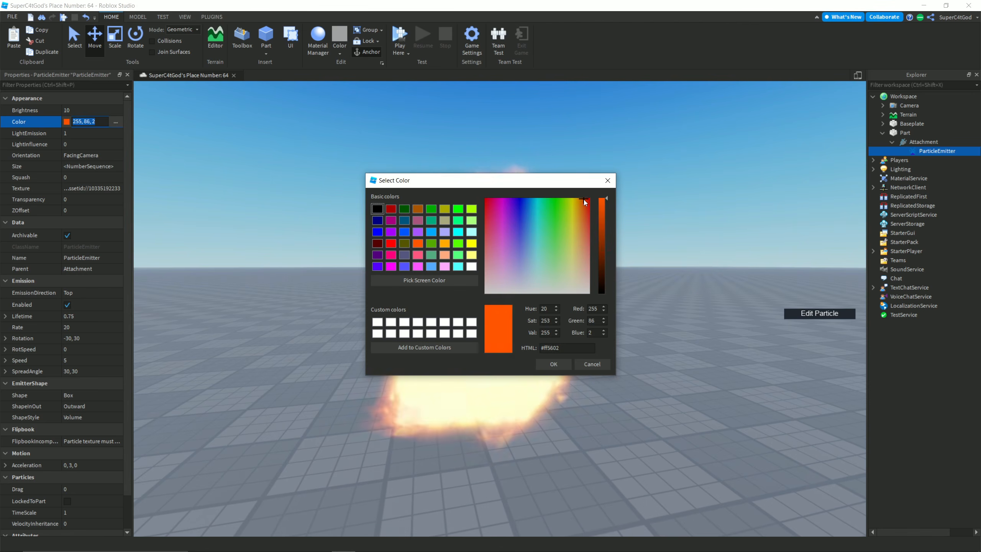
{"action": "left_click", "coordinate": [568, 364]}
{"action": "left_click", "coordinate": [91, 110]}
{"action": "type", "text": "1"}
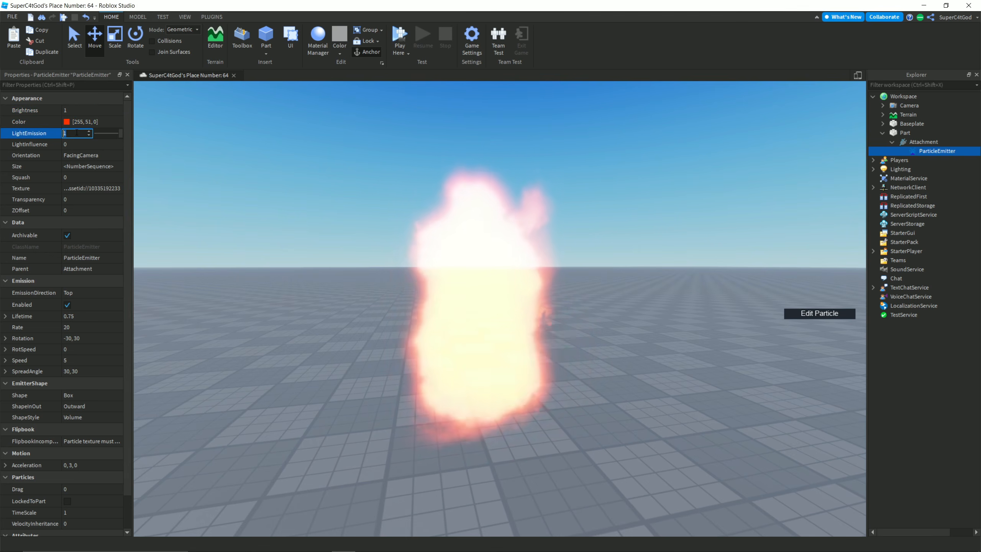
Step: Try light emission values of 0.5 and 0.8, and settle on 0.7
{"action": "left_click", "coordinate": [77, 133]}
{"action": "type", "text": ".5"}
{"action": "key", "text": "BackSpace"}
{"action": "type", "text": "8"}
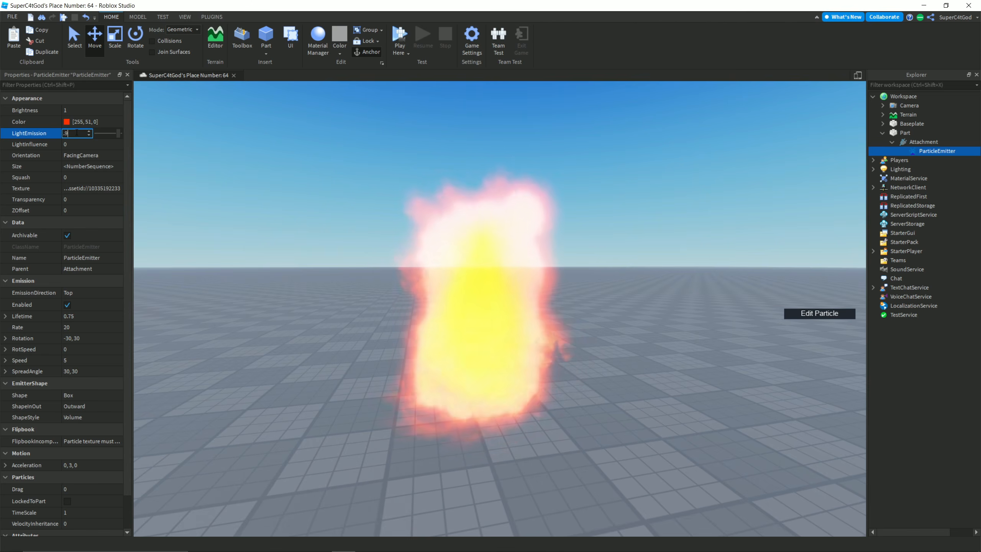
{"action": "key", "text": "BackSpace"}
{"action": "type", "text": "7"}
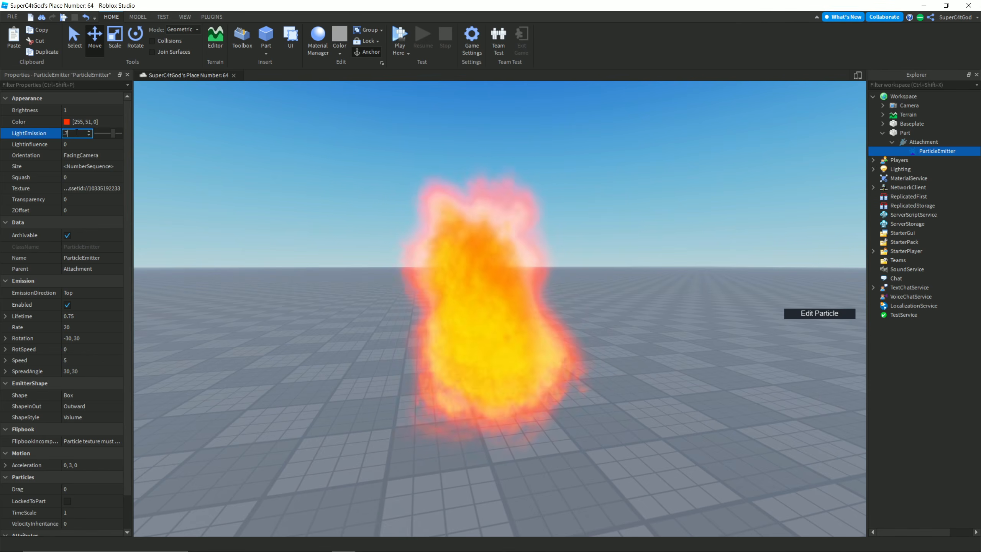
{"action": "key", "text": "Return"}
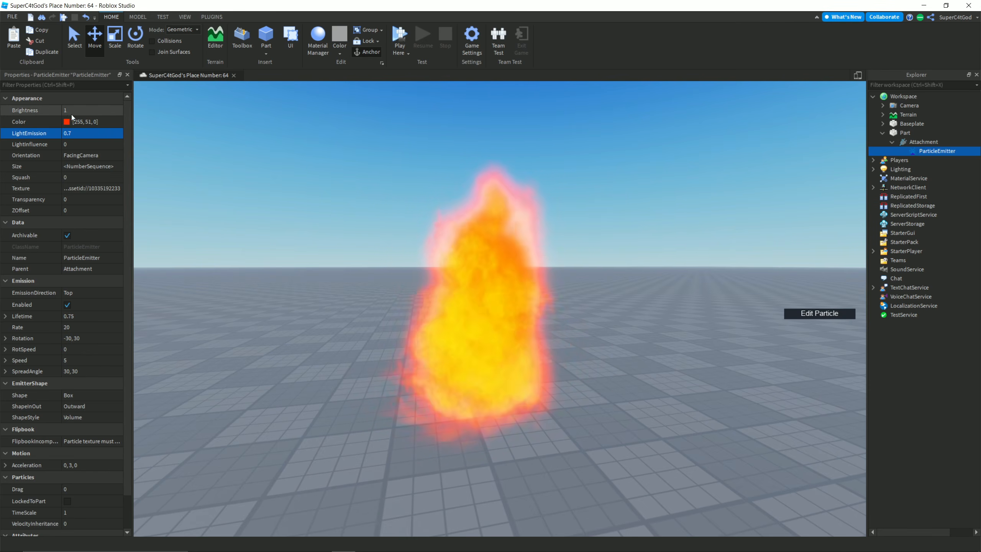
{"action": "left_click", "coordinate": [77, 122]}
{"action": "left_click", "coordinate": [116, 122]}
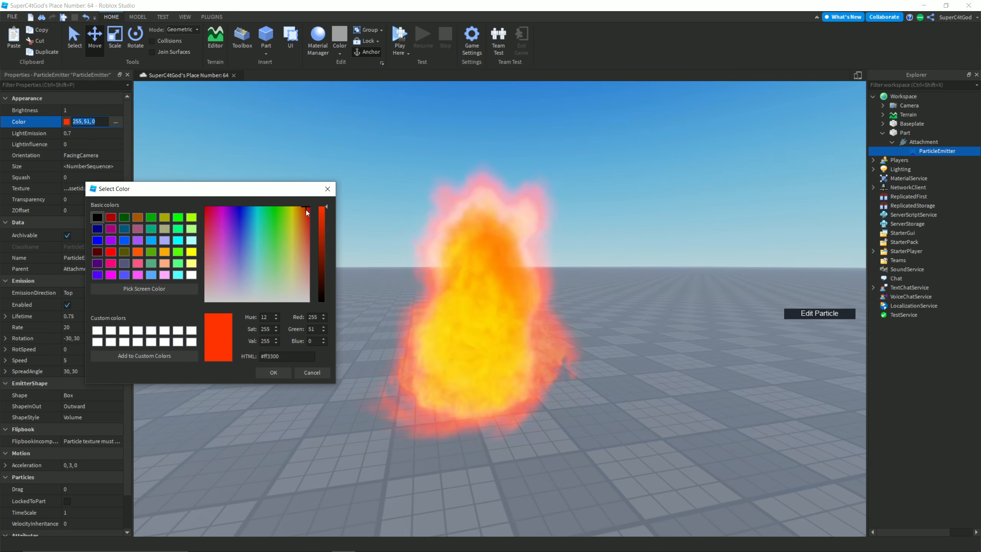
{"action": "left_click_drag", "start_coordinate": [306, 210], "coordinate": [305, 202]}
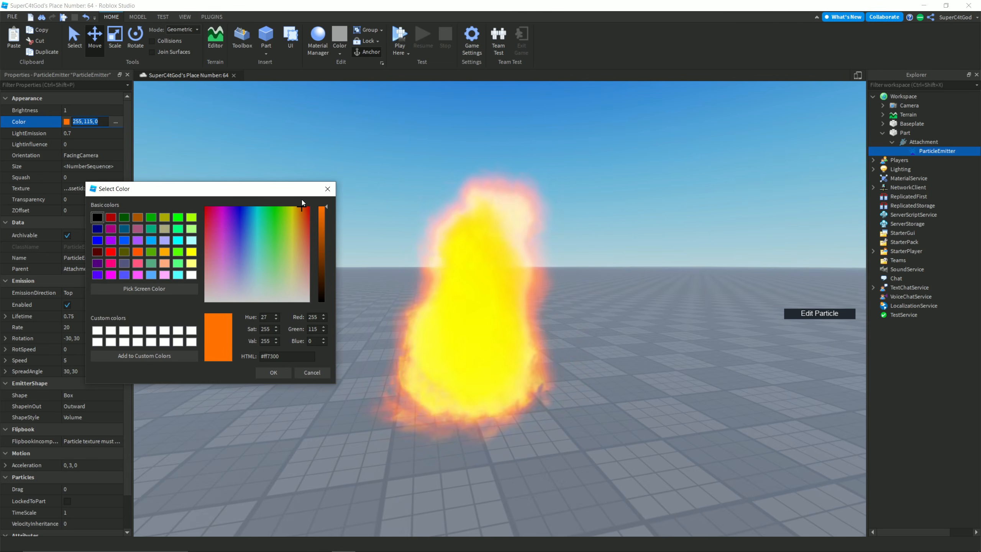
{"action": "left_click", "coordinate": [277, 375]}
{"action": "right_click_drag", "start_coordinate": [280, 378], "coordinate": [277, 376]}
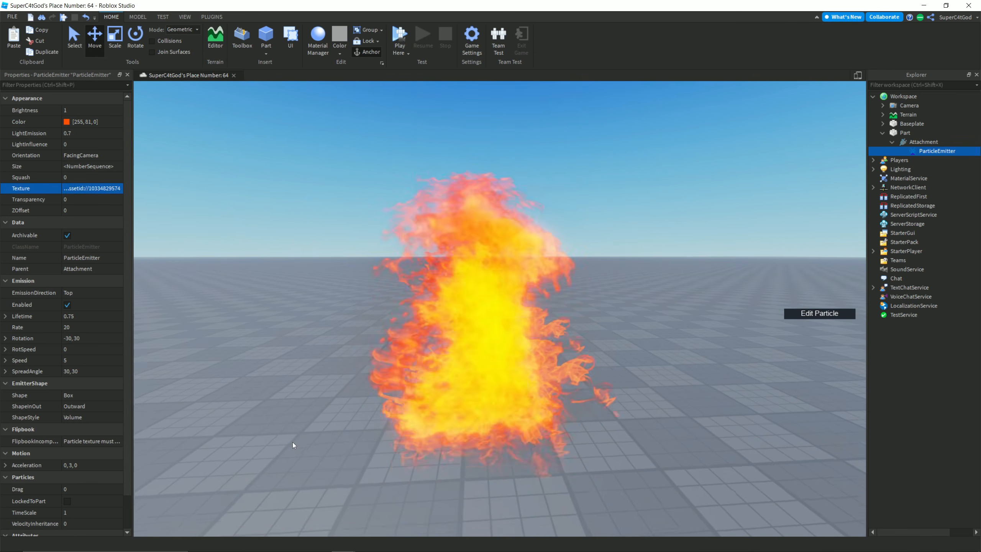
Step: Set the particles' rotation range to -180 to 180
{"action": "right_click_drag", "start_coordinate": [293, 442], "coordinate": [293, 441]}
{"action": "left_click", "coordinate": [106, 338]}
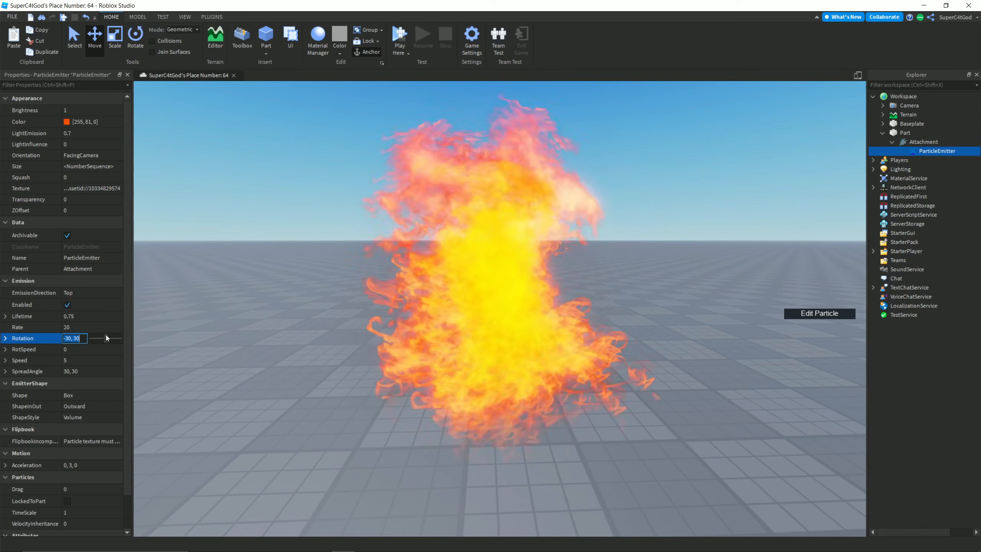
{"action": "type", "text": "180,-180"}
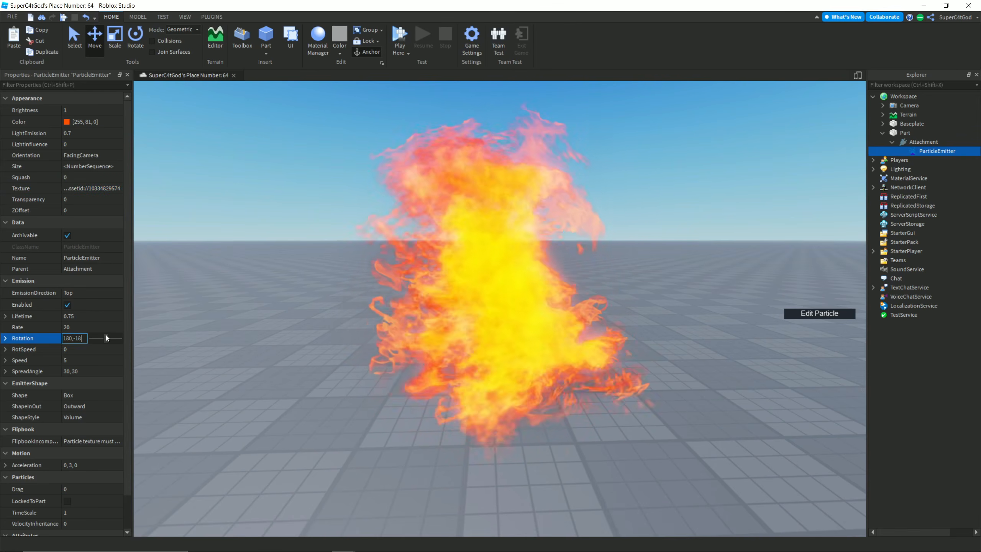
{"action": "key", "text": "Return"}
{"action": "right_click_drag", "start_coordinate": [420, 304], "coordinate": [419, 304]}
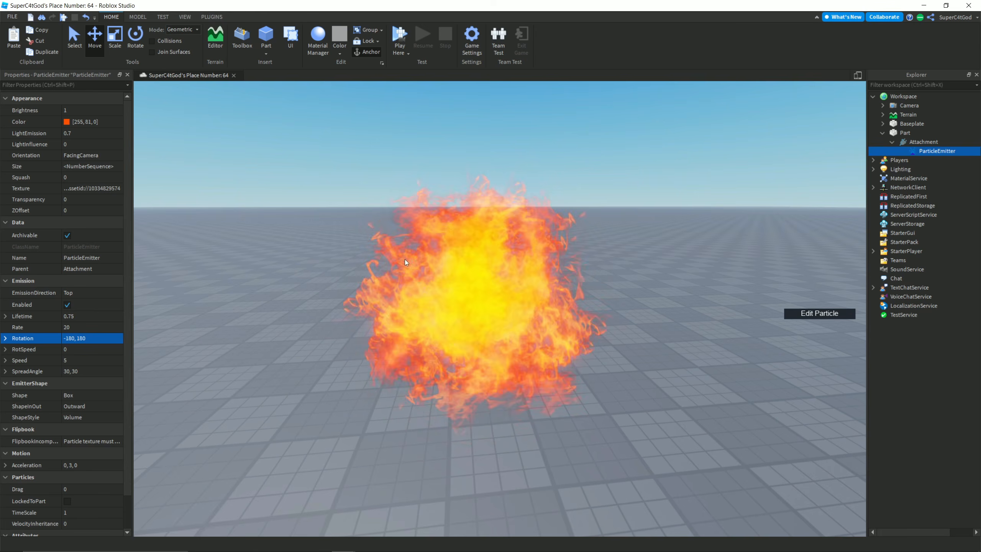
Step: Set the particles' rotation speed range to -40 to 40
{"action": "right_click_drag", "start_coordinate": [405, 259], "coordinate": [393, 266]}
{"action": "left_click", "coordinate": [98, 352]}
{"action": "type", "text": "-40, 40"}
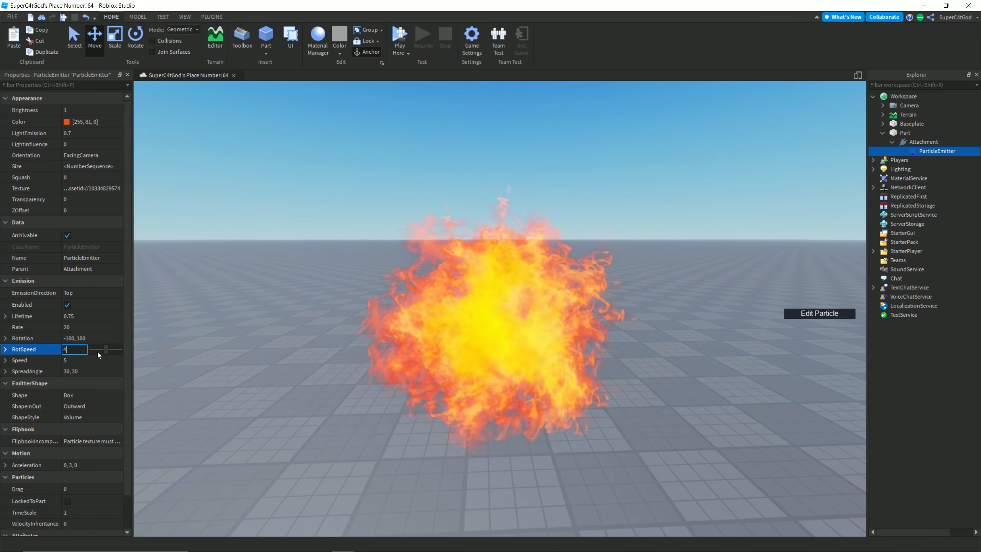
{"action": "key", "text": "Return"}
Step: Discard the particle size curve and replace it with a constant size of 1
{"action": "right_click_drag", "start_coordinate": [316, 354], "coordinate": [316, 355]}
{"action": "left_click", "coordinate": [120, 166]}
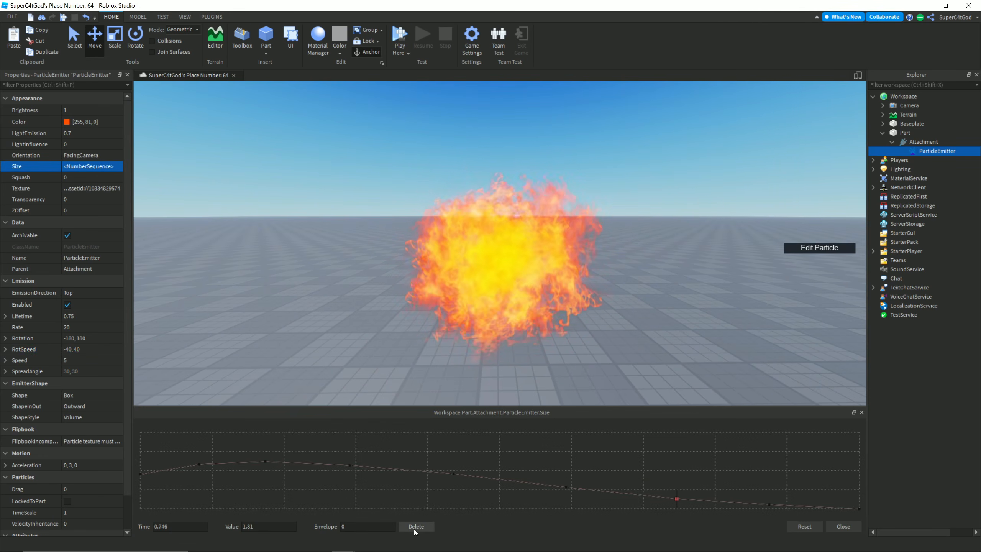
{"action": "left_click", "coordinate": [800, 528]}
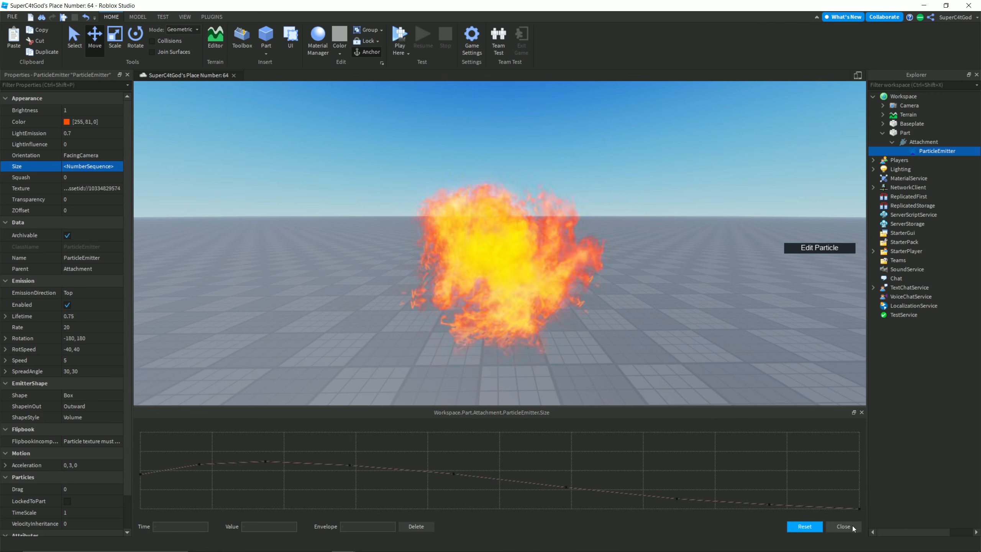
{"action": "left_click", "coordinate": [806, 526]}
{"action": "left_click", "coordinate": [98, 166]}
{"action": "type", "text": "1"}
{"action": "key", "text": "Return"}
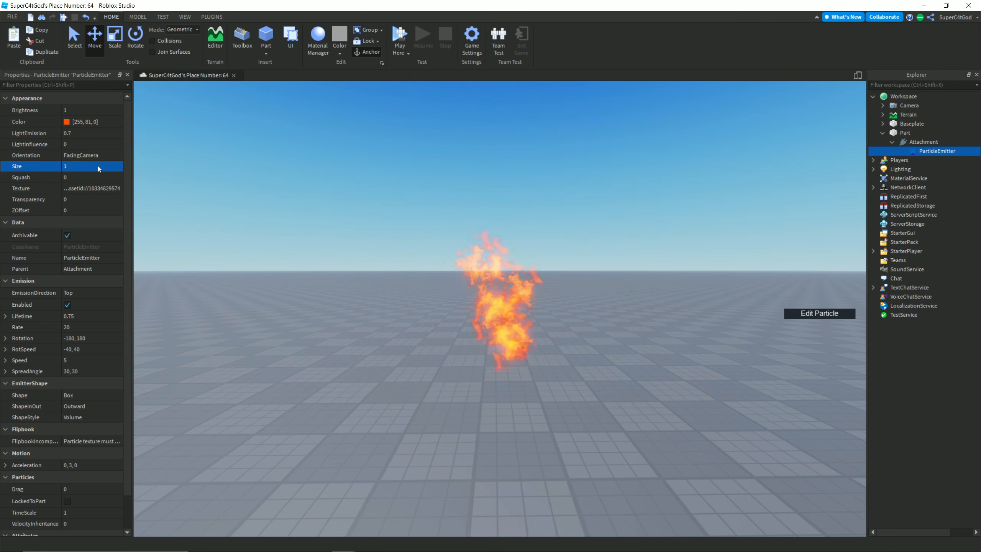
Step: Add a size curve keyframe at time 0.237 with value 1.81 and lower the end keyframe at time 1 to 0.625
{"action": "left_click", "coordinate": [114, 166]}
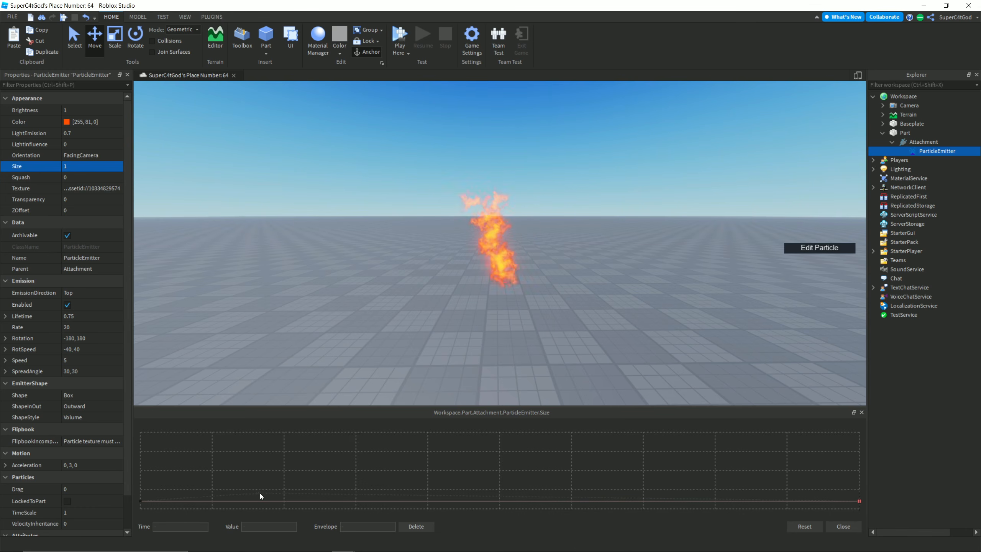
{"action": "left_click_drag", "start_coordinate": [304, 500], "coordinate": [310, 496]}
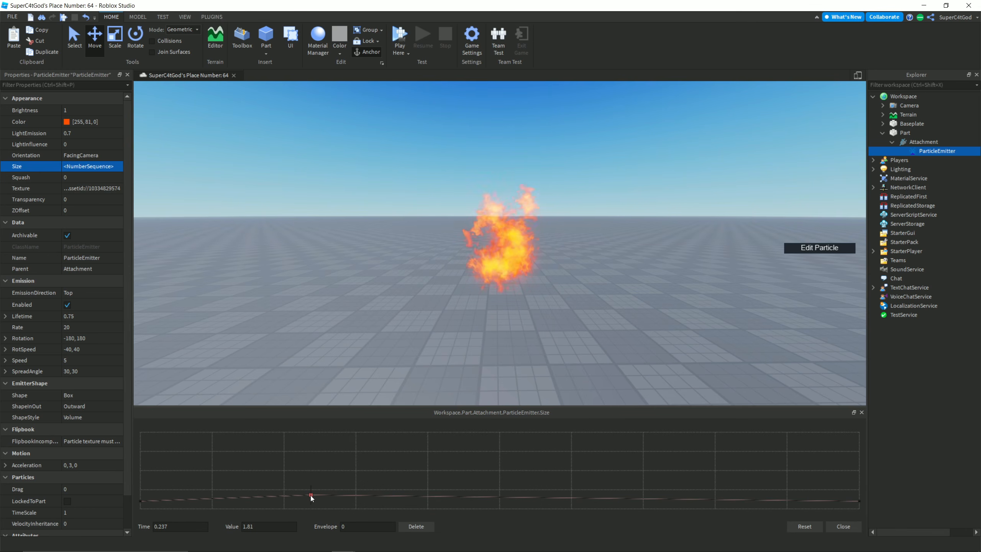
{"action": "left_click", "coordinate": [859, 501]}
{"action": "left_click_drag", "start_coordinate": [858, 501], "coordinate": [860, 504]}
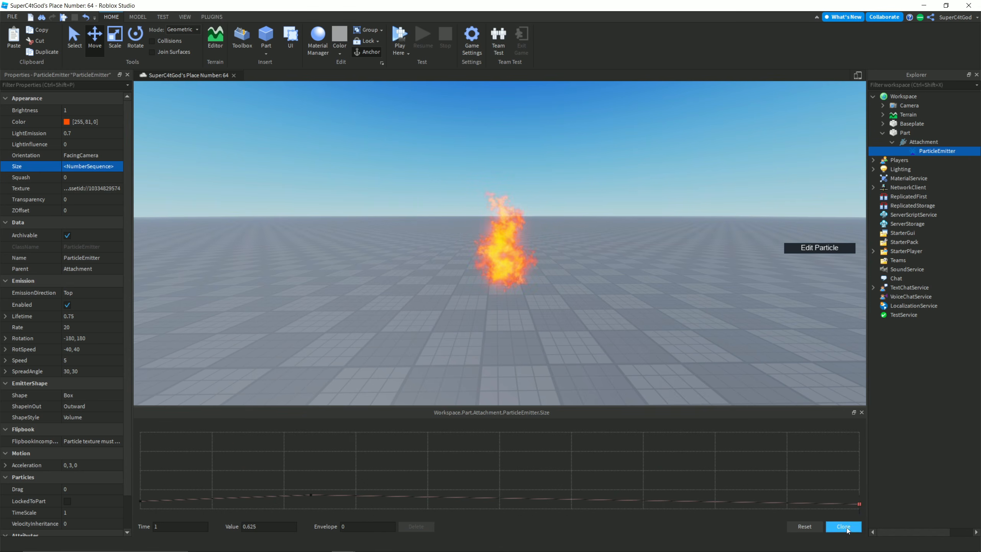
Step: Finish the size curve edit and set the particles' acceleration to 0, 0, 0
{"action": "left_click", "coordinate": [845, 526]}
{"action": "scroll", "coordinate": [633, 403], "scroll_direction": "up", "scroll_amount": 2}
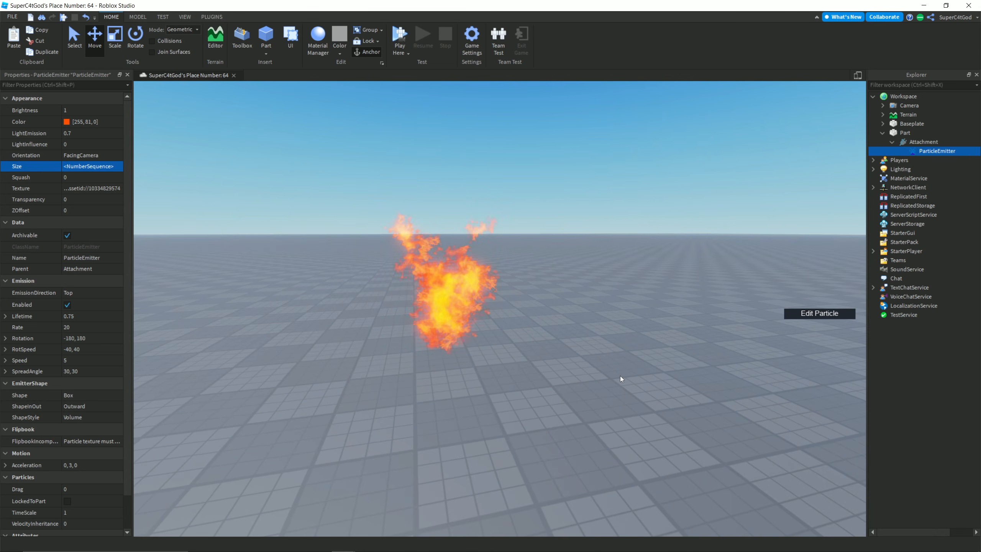
{"action": "right_click_drag", "start_coordinate": [620, 376], "coordinate": [336, 446]}
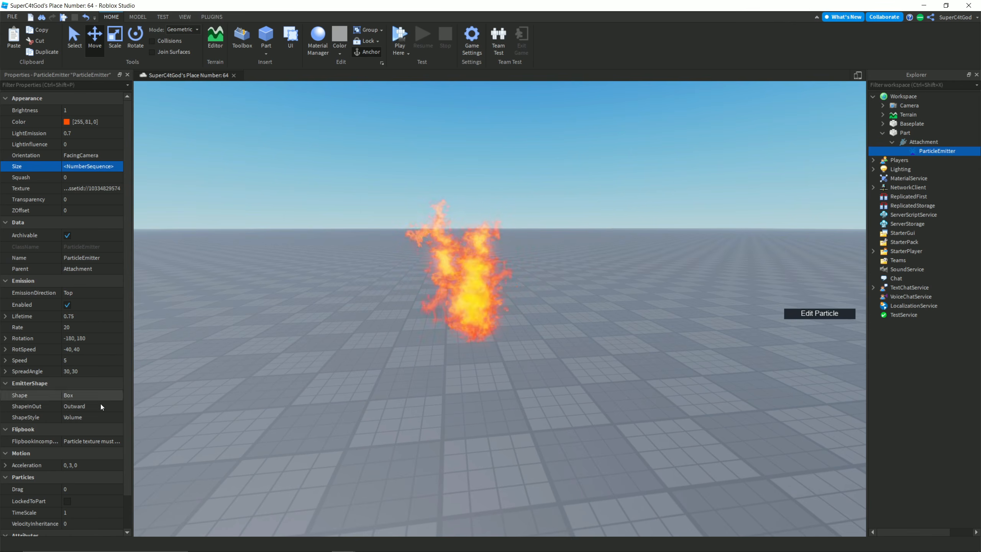
{"action": "left_click", "coordinate": [91, 465]}
{"action": "type", "text": "0,0"}
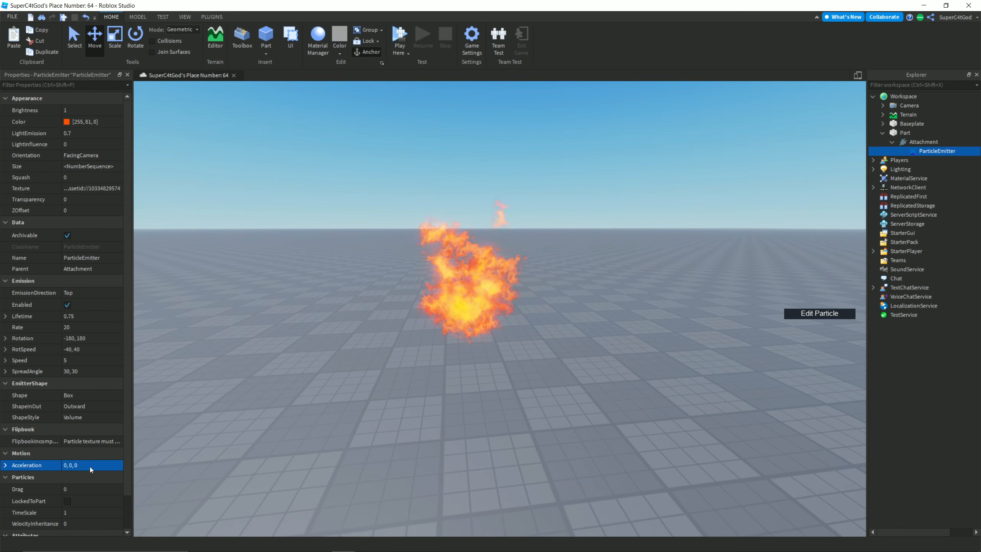
Step: Set the particles' speed to 6 and their spread angle to 35, 35
{"action": "left_click", "coordinate": [85, 370]}
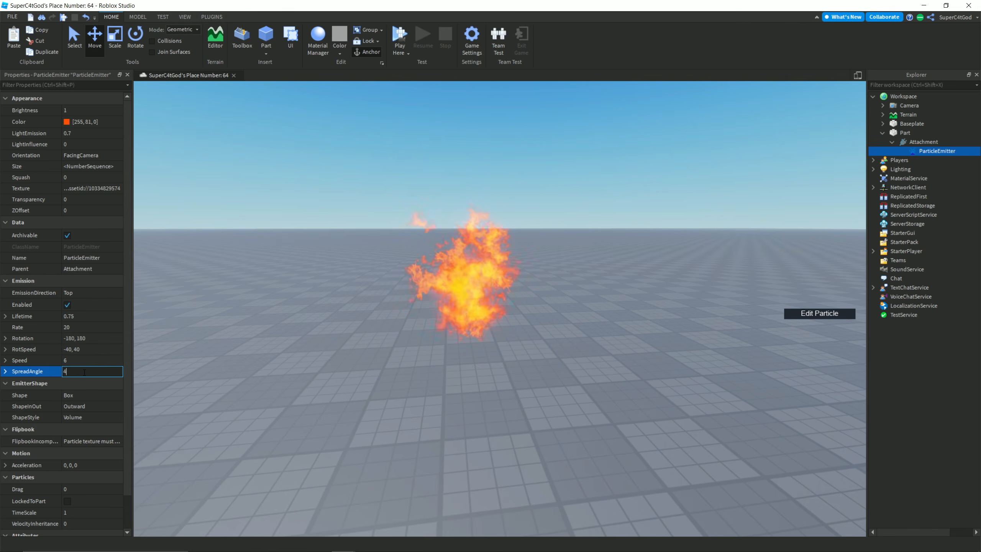
{"action": "right_click", "coordinate": [316, 326]}
{"action": "left_click", "coordinate": [83, 371]}
{"action": "type", "text": "35, 35"}
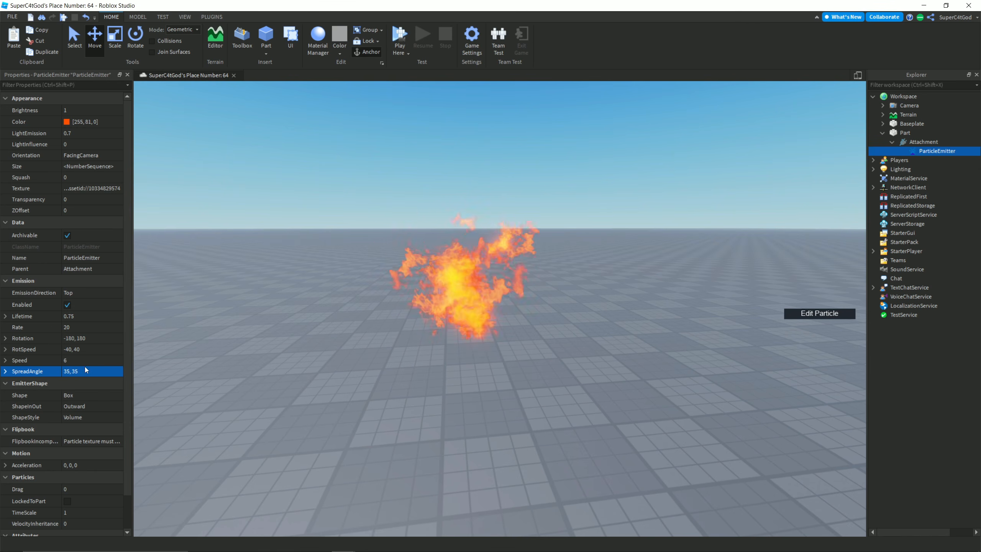
{"action": "right_click_drag", "start_coordinate": [329, 334], "coordinate": [329, 334]}
Step: Shape a particle transparency curve with value 1 at both ends and inner keyframes of about 0.5 near times 0.2 and 0.8
{"action": "left_click", "coordinate": [116, 198]}
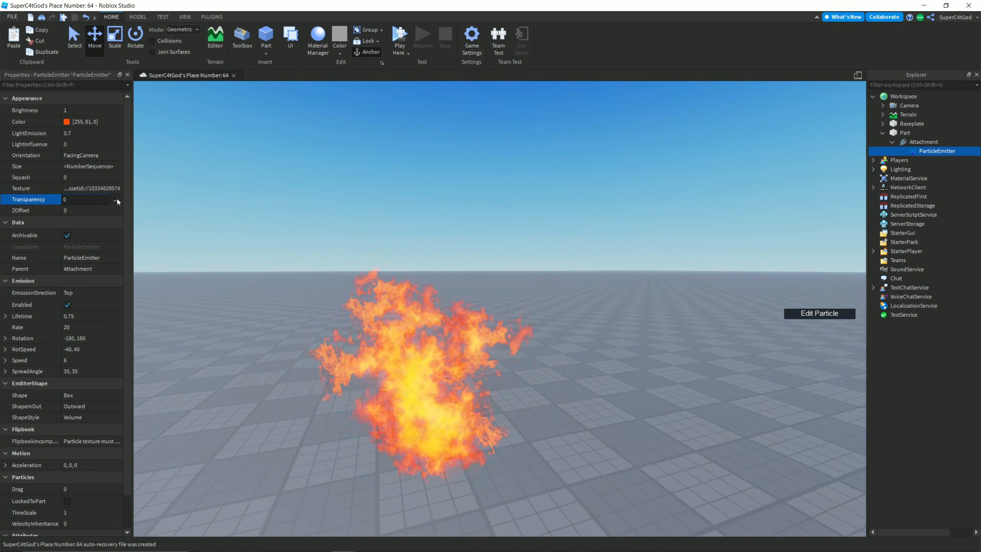
{"action": "left_click", "coordinate": [117, 198]}
{"action": "left_click", "coordinate": [215, 468]}
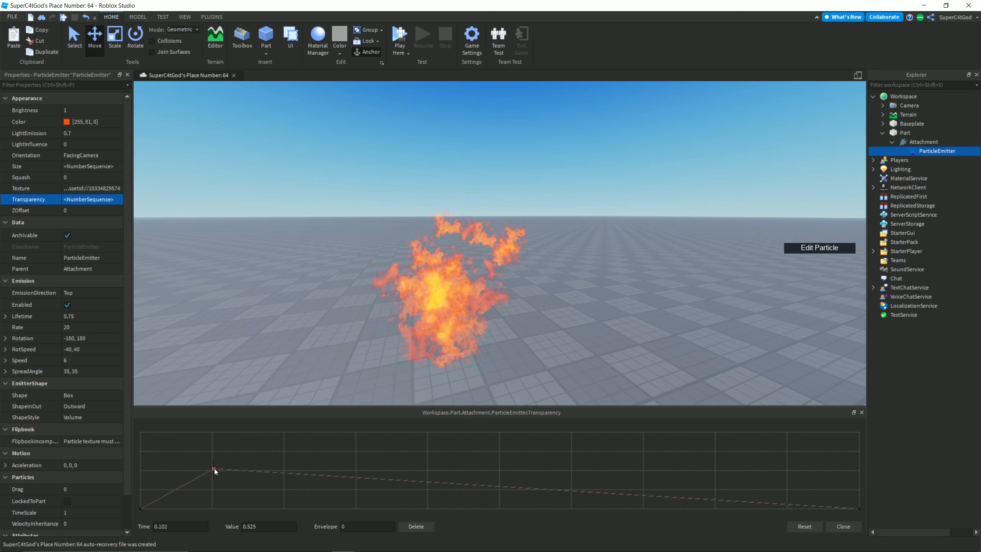
{"action": "left_click_drag", "start_coordinate": [141, 508], "coordinate": [159, 388]}
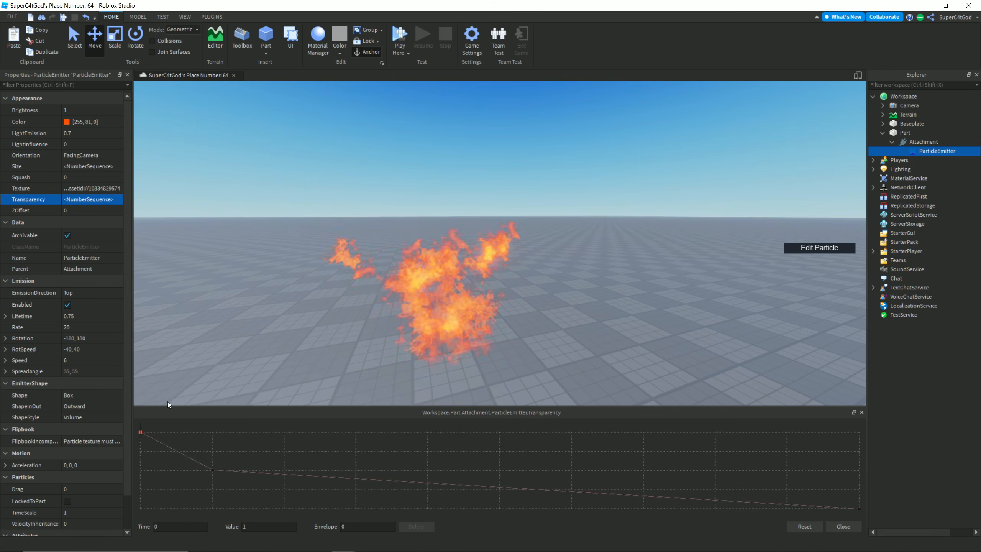
{"action": "left_click", "coordinate": [714, 471]}
{"action": "left_click", "coordinate": [859, 508]}
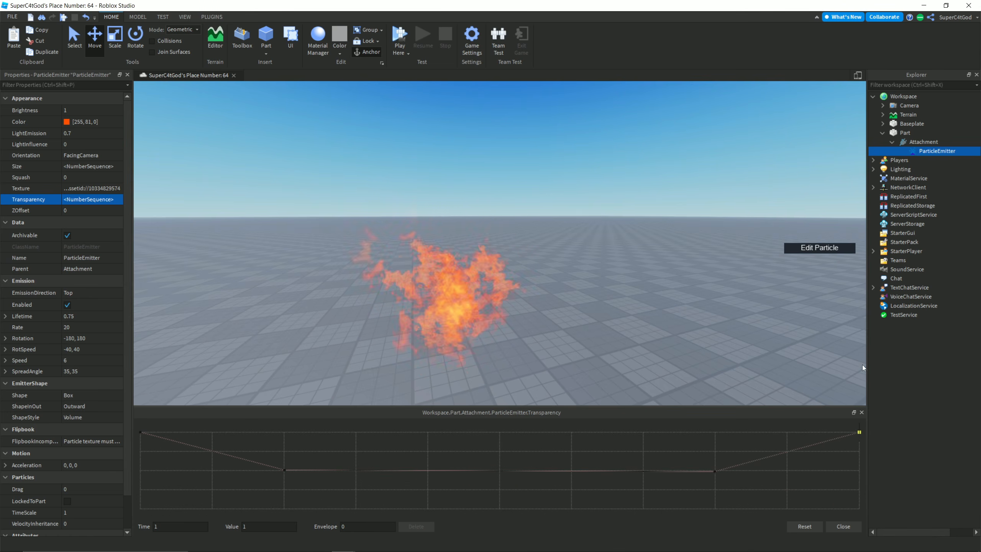
{"action": "left_click", "coordinate": [844, 529]}
Step: Try a particle LightEmission of 1 and undo the change
{"action": "left_click", "coordinate": [94, 133]}
{"action": "type", "text": "1"}
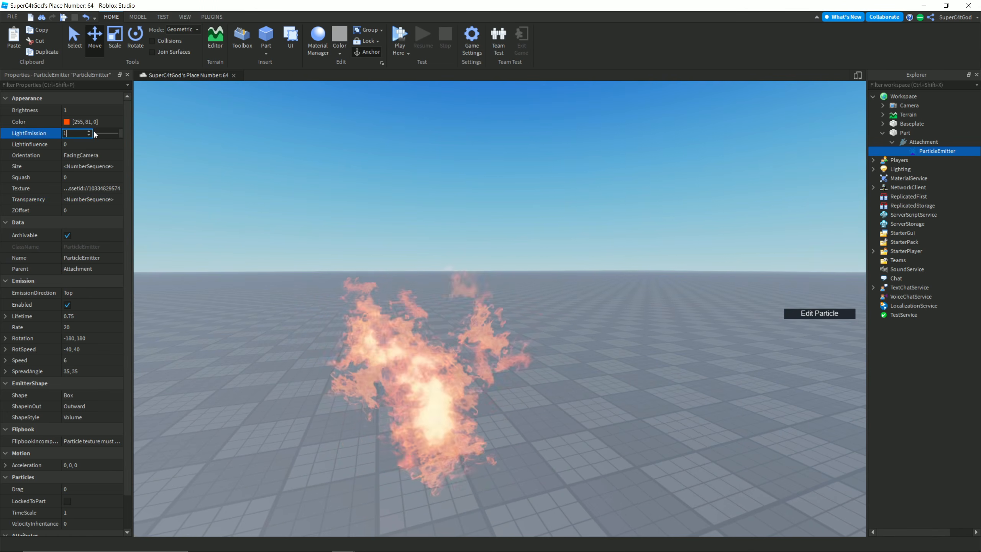
{"action": "key", "text": "ctrl+z"}
Step: Change the particle color to orange 255, 136, 0
{"action": "left_click", "coordinate": [67, 122]}
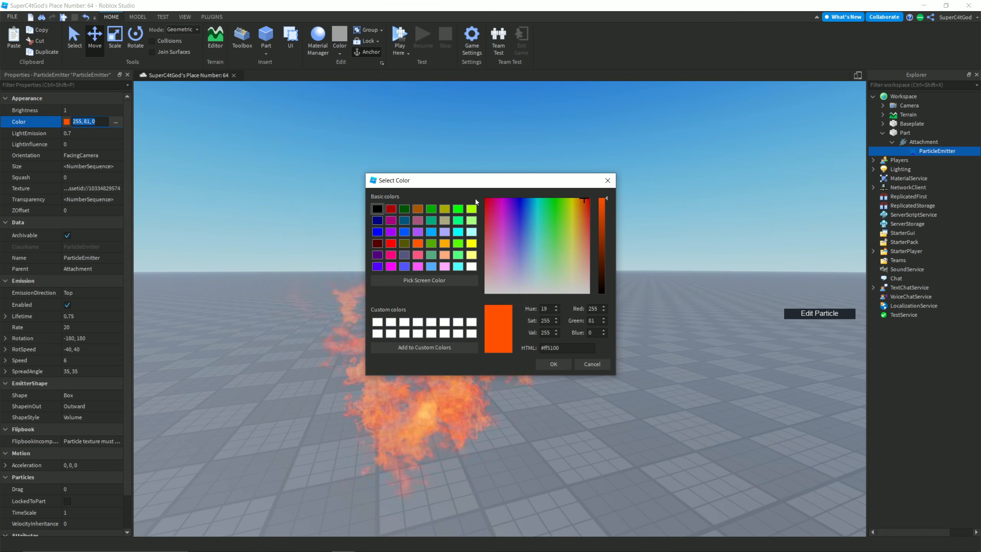
{"action": "left_click_drag", "start_coordinate": [585, 202], "coordinate": [578, 190]}
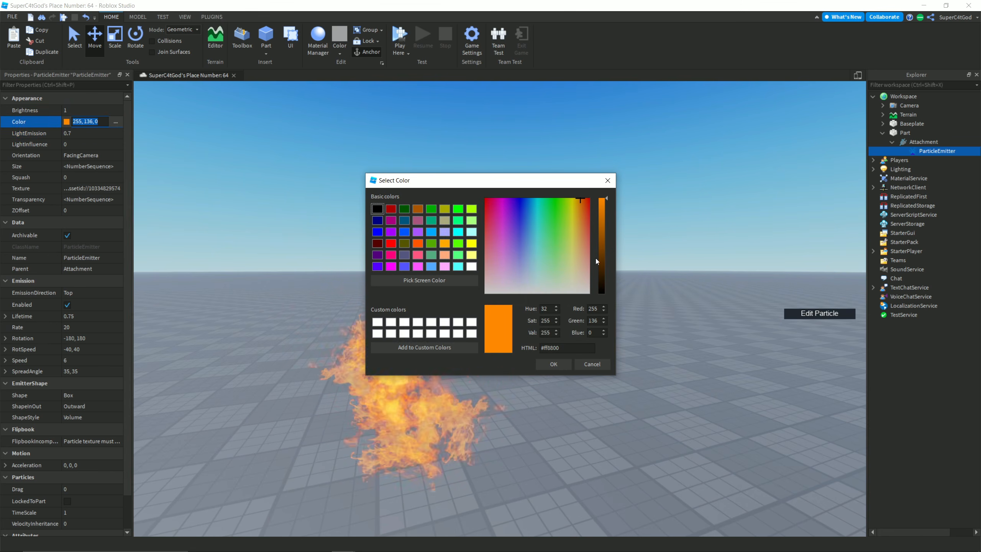
{"action": "left_click", "coordinate": [559, 361]}
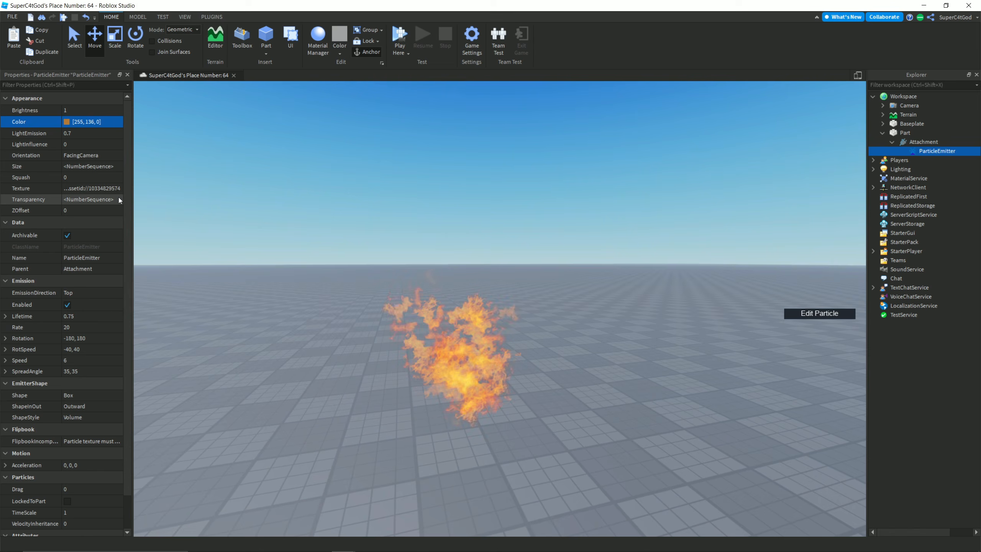
Step: Set the particles' LightEmission to 1 and Brightness to 10
{"action": "left_click", "coordinate": [81, 132]}
{"action": "type", "text": "1"}
{"action": "right_click_drag", "start_coordinate": [278, 179], "coordinate": [253, 472]}
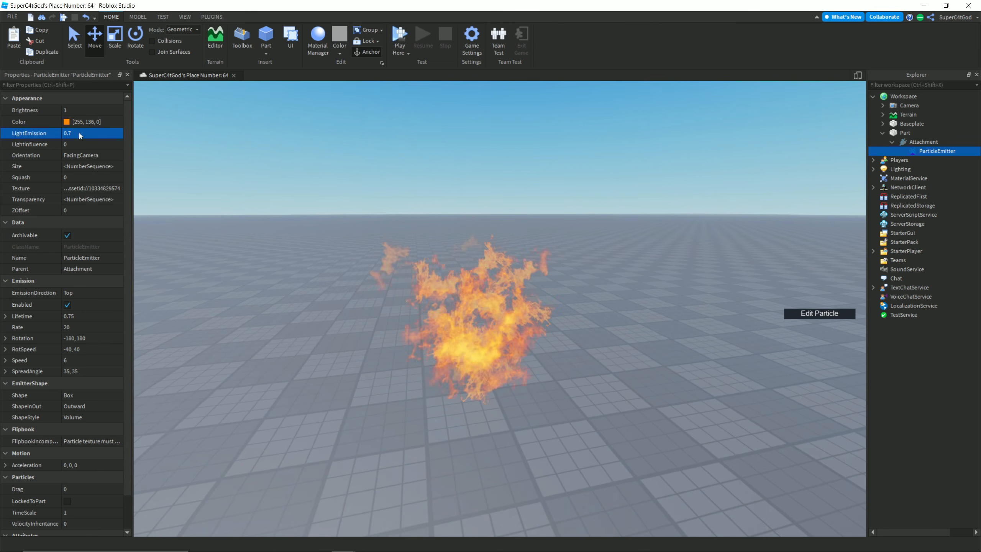
{"action": "left_click", "coordinate": [80, 113]}
{"action": "type", "text": "10"}
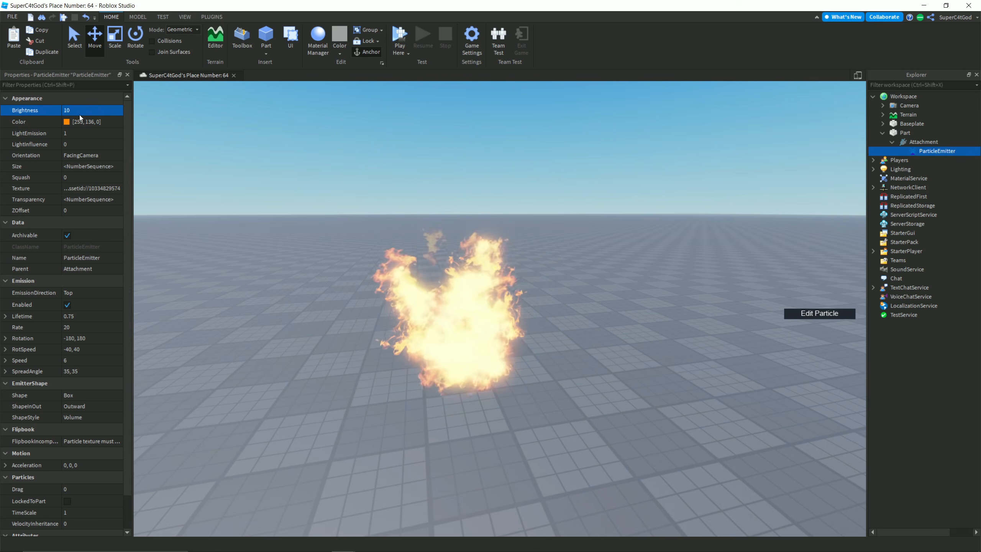
Step: Shift the particle color to a redder orange, 255, 93, 0
{"action": "left_click", "coordinate": [66, 121]}
{"action": "left_click_drag", "start_coordinate": [532, 189], "coordinate": [730, 222]}
{"action": "left_click", "coordinate": [699, 390]}
Step: Raise the inner transparency keyframes to 0.8 at time 0.201 and 0.737 at time 0.801, then deselect the emitter
{"action": "left_click", "coordinate": [114, 199]}
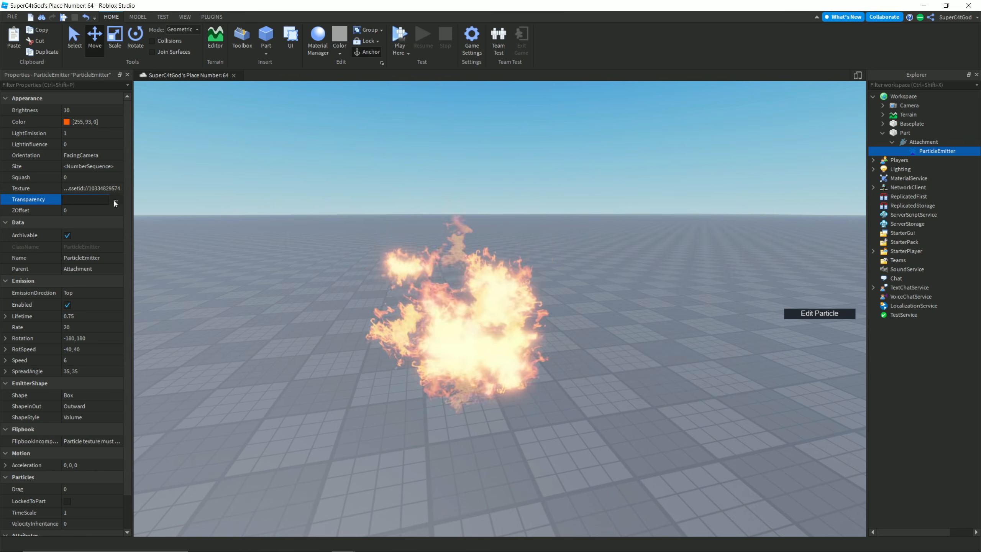
{"action": "left_click", "coordinate": [113, 199]}
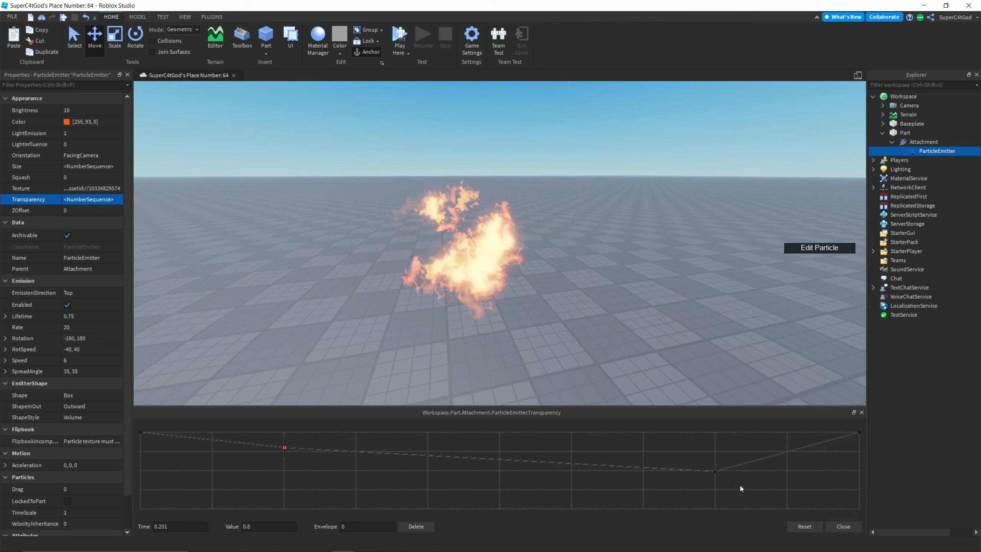
{"action": "left_click_drag", "start_coordinate": [714, 471], "coordinate": [716, 452]}
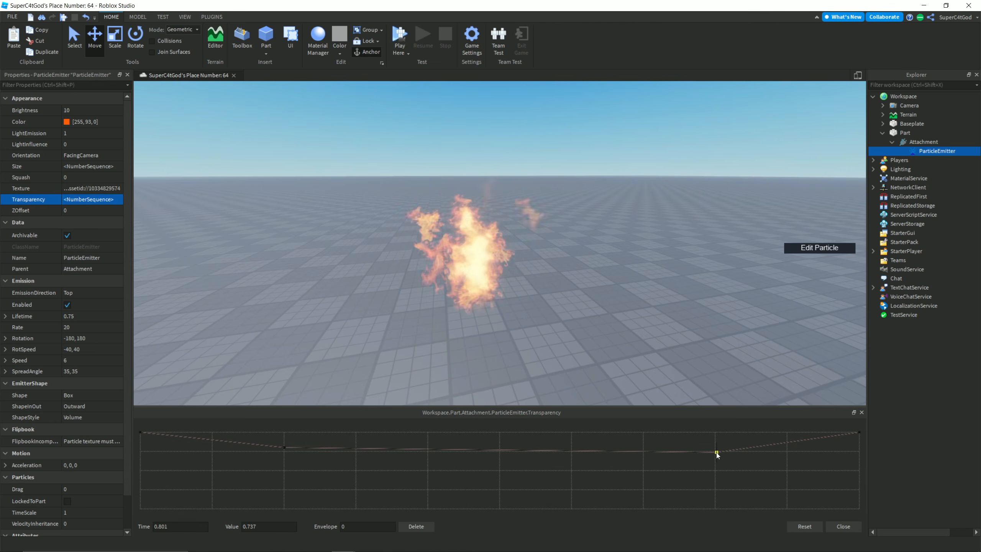
{"action": "left_click", "coordinate": [843, 526]}
{"action": "right_click_drag", "start_coordinate": [715, 405], "coordinate": [714, 400]}
{"action": "left_click", "coordinate": [763, 150]}
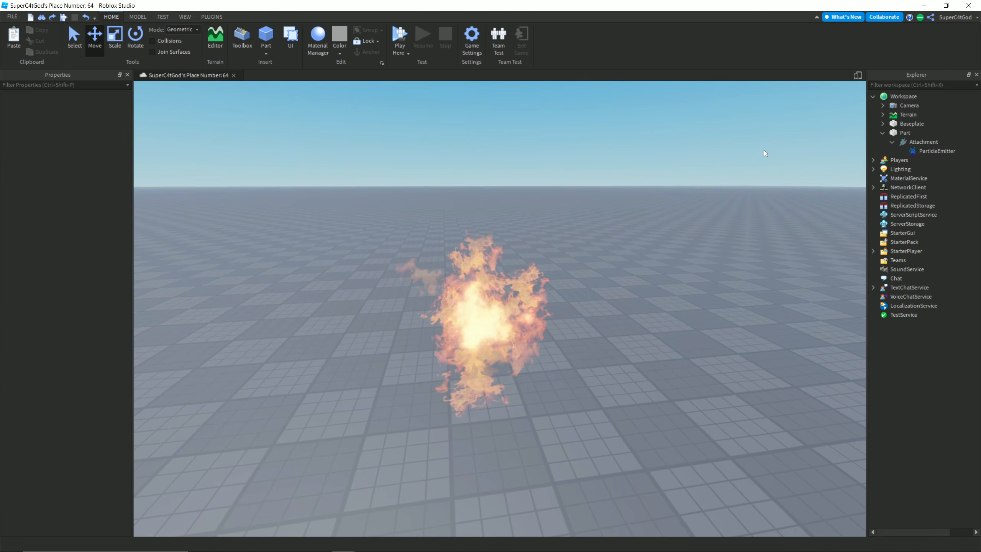
Step: Set the Lighting service's environment diffuse scale and environment specular scale to 0
{"action": "left_click", "coordinate": [898, 170]}
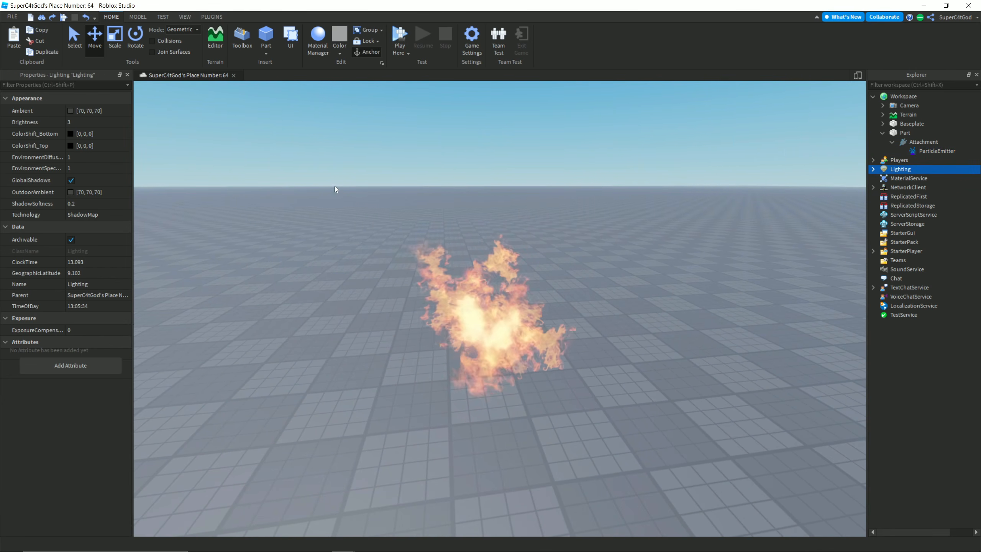
{"action": "right_click_drag", "start_coordinate": [344, 168], "coordinate": [343, 168]}
{"action": "left_click", "coordinate": [97, 154]}
{"action": "type", "text": "0"}
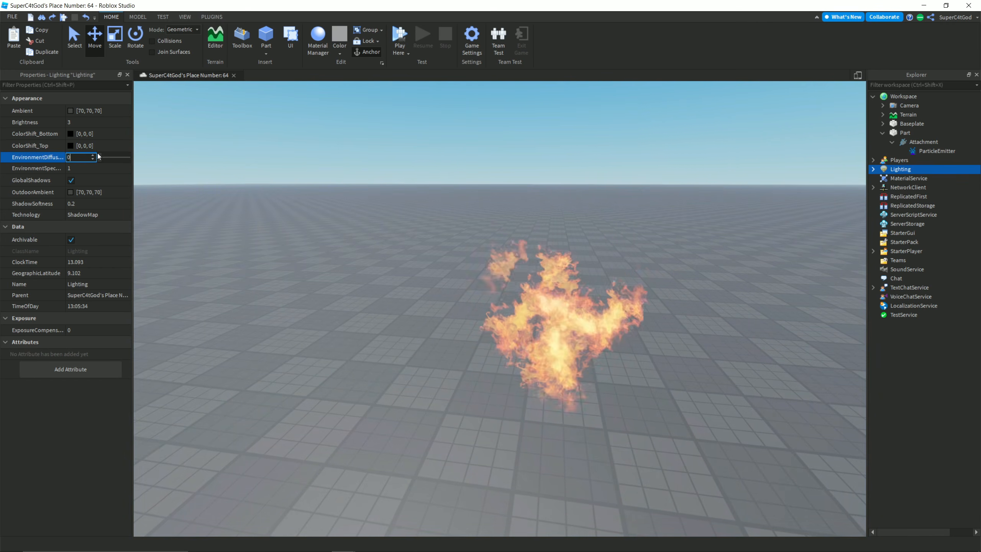
{"action": "left_click", "coordinate": [99, 170]}
{"action": "type", "text": "0"}
{"action": "key", "text": "Return"}
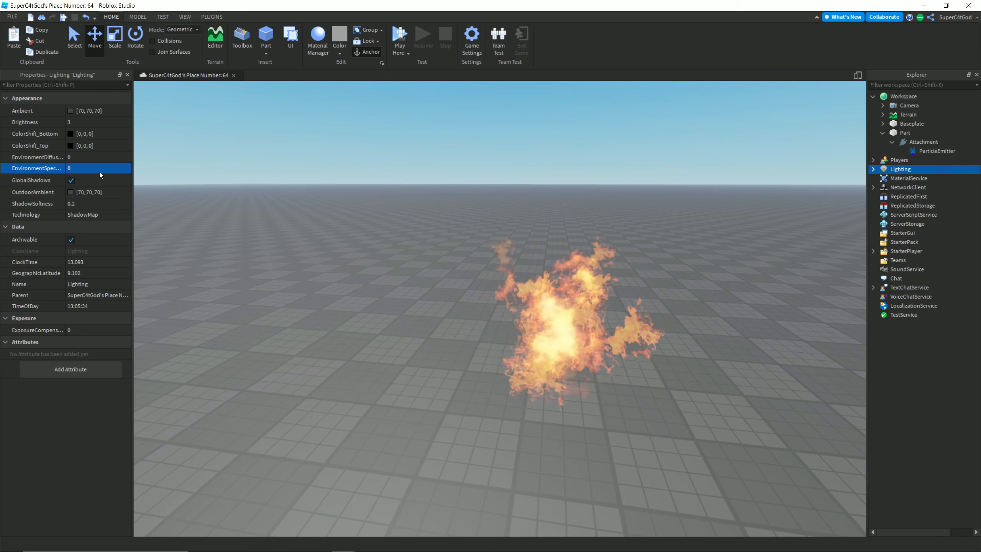
Step: Set the Lighting brightness to 1
{"action": "right_click_drag", "start_coordinate": [365, 201], "coordinate": [365, 201]}
{"action": "left_click", "coordinate": [105, 123]}
{"action": "type", "text": "1"}
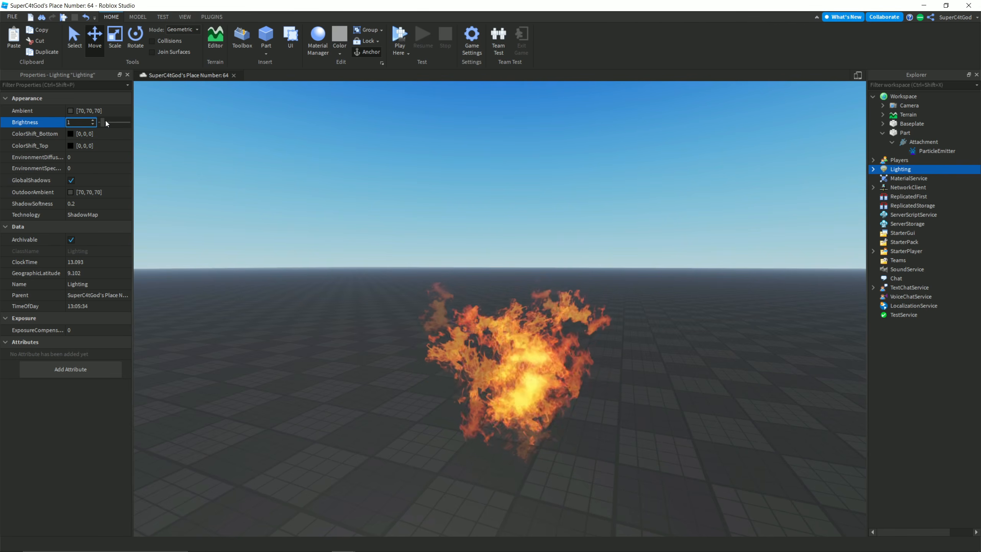
Step: Lighten the Lighting ambient color to 216, 216, 216
{"action": "left_click", "coordinate": [71, 111]}
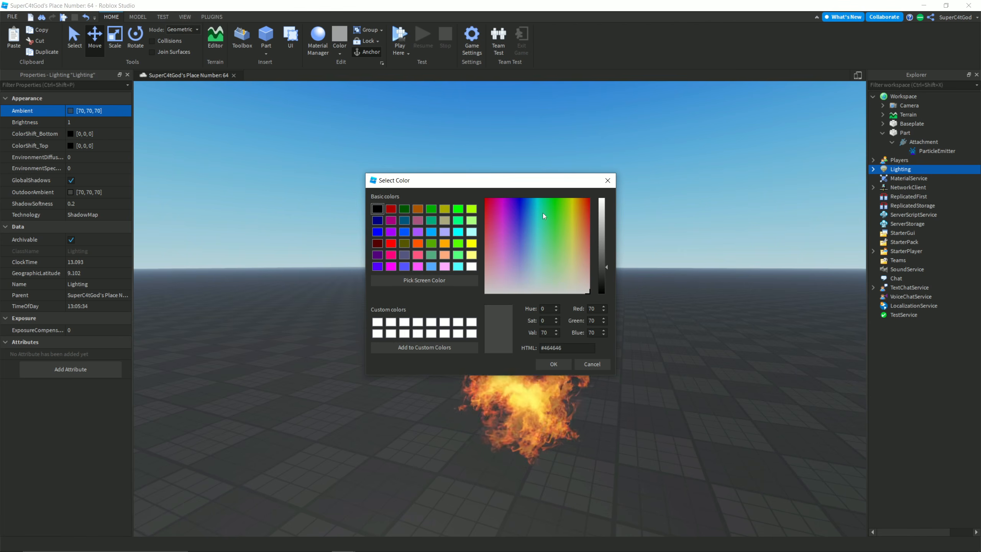
{"action": "left_click_drag", "start_coordinate": [608, 266], "coordinate": [605, 216]}
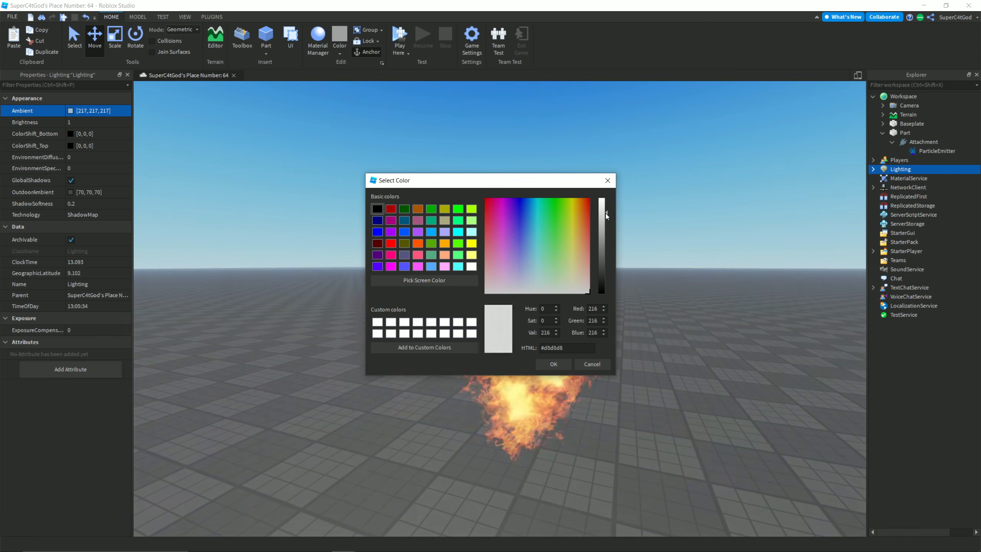
{"action": "left_click", "coordinate": [545, 365]}
{"action": "right_click_drag", "start_coordinate": [545, 364], "coordinate": [547, 367]}
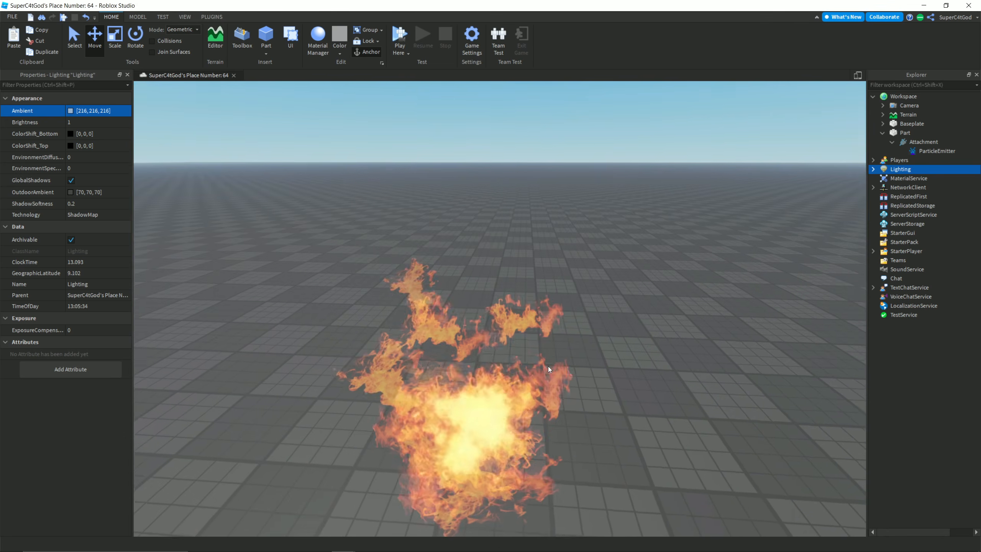
Step: Change the ParticleEmitter's color to 255, 81, 0
{"action": "left_click", "coordinate": [919, 151]}
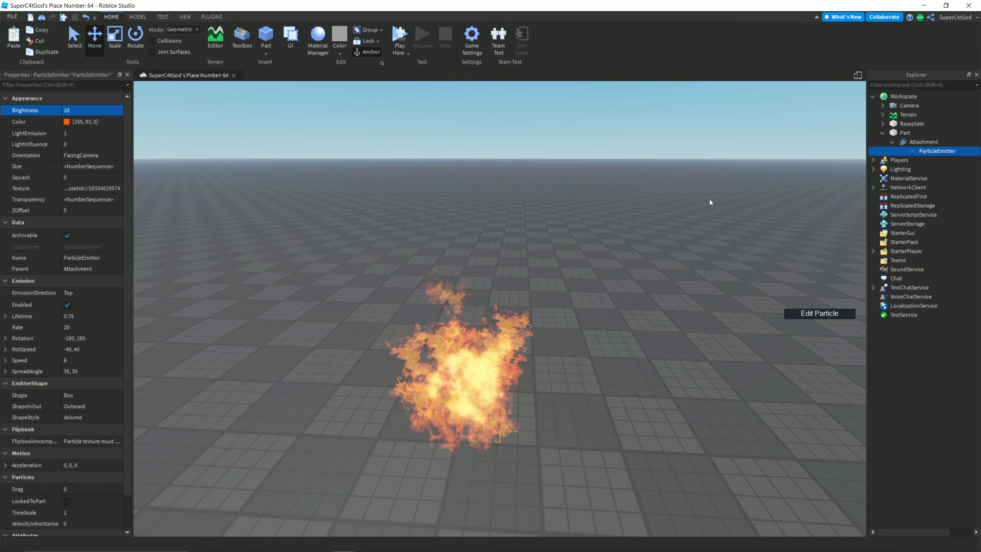
{"action": "right_click_drag", "start_coordinate": [622, 275], "coordinate": [611, 258]}
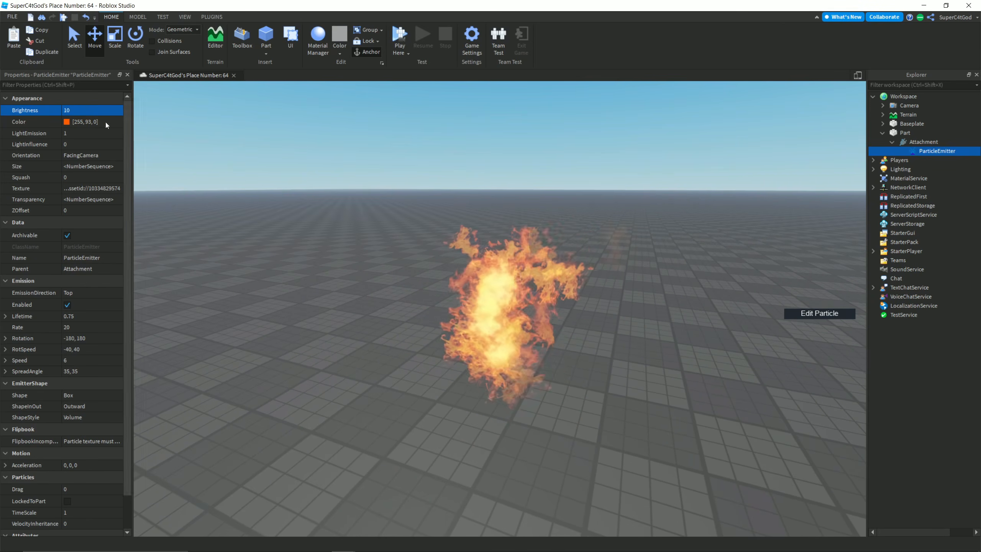
{"action": "left_click", "coordinate": [85, 122]}
{"action": "left_click", "coordinate": [116, 122]}
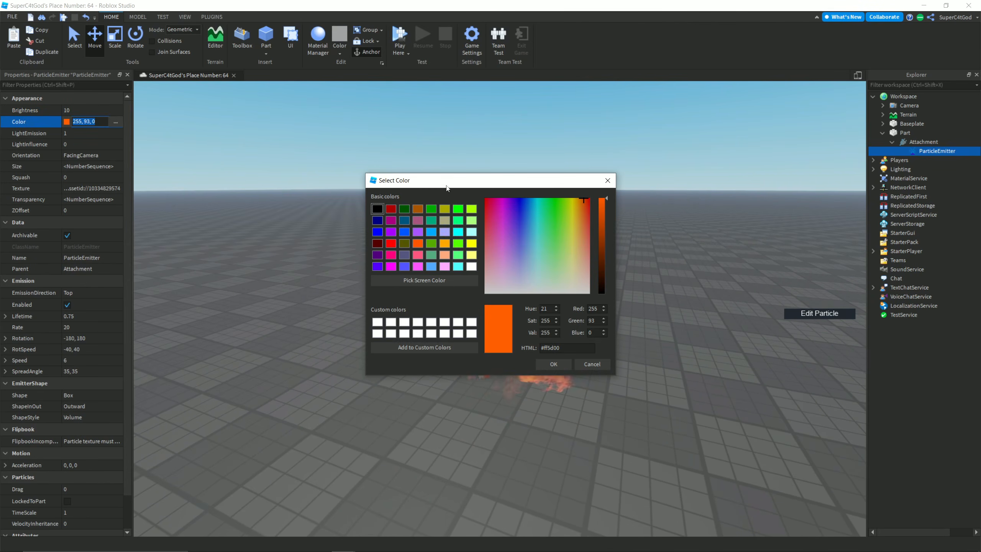
{"action": "left_click_drag", "start_coordinate": [461, 195], "coordinate": [339, 202]}
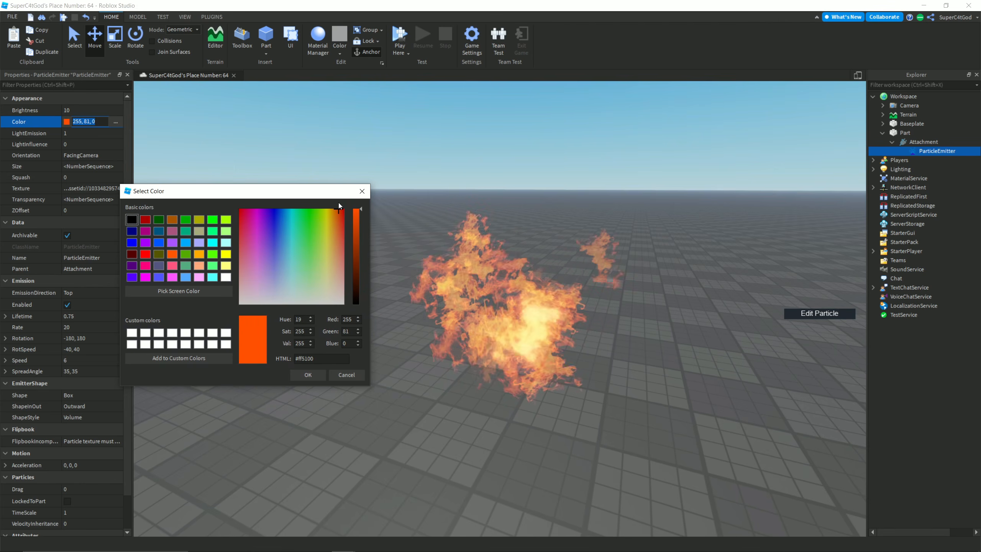
{"action": "left_click", "coordinate": [311, 373]}
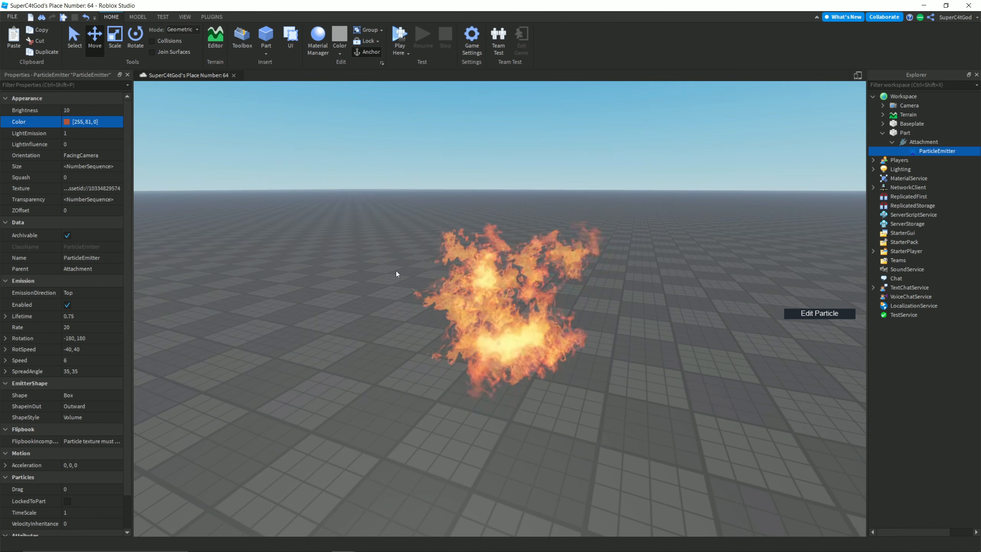
{"action": "key", "text": "a"}
{"action": "right_click_drag", "start_coordinate": [396, 270], "coordinate": [396, 270]}
{"action": "left_click", "coordinate": [96, 189]}
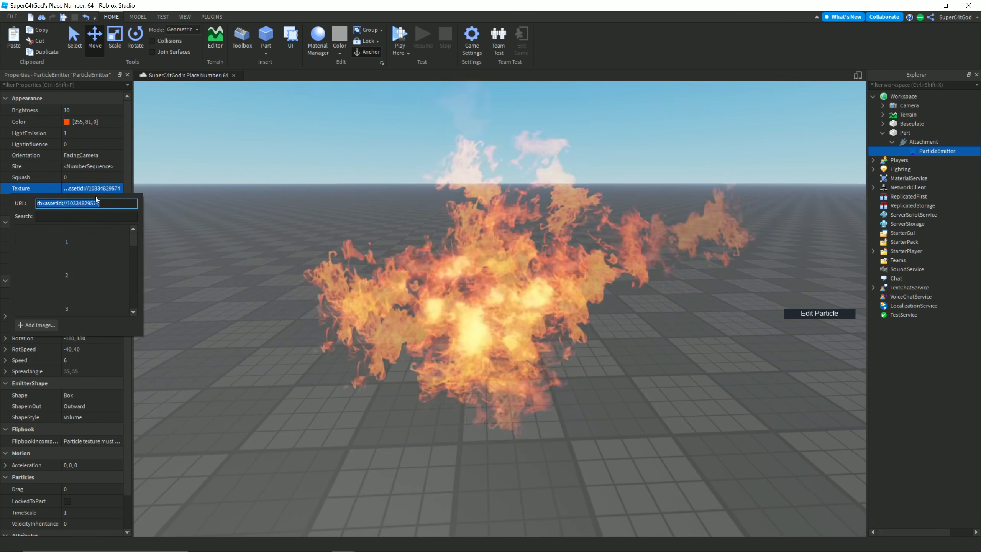
{"action": "left_click", "coordinate": [79, 286]}
{"action": "left_click", "coordinate": [86, 189]}
{"action": "scroll", "coordinate": [85, 248], "scroll_direction": "down", "scroll_amount": 2}
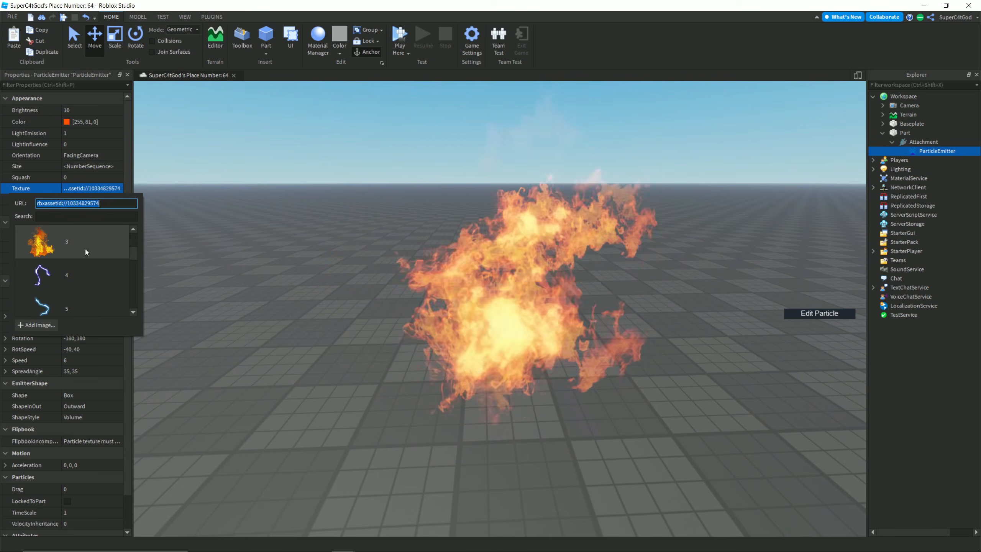
{"action": "left_click", "coordinate": [79, 247]}
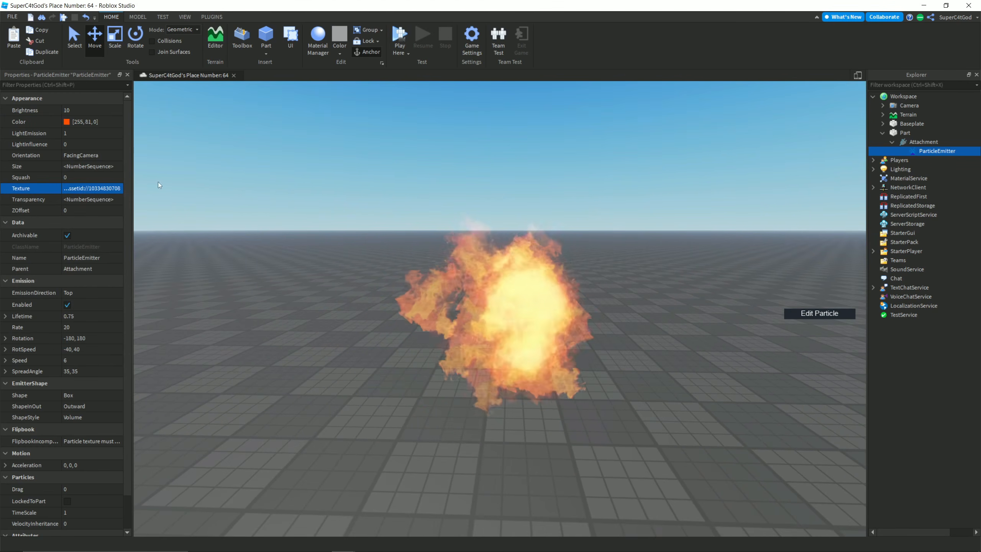
{"action": "left_click", "coordinate": [94, 188]}
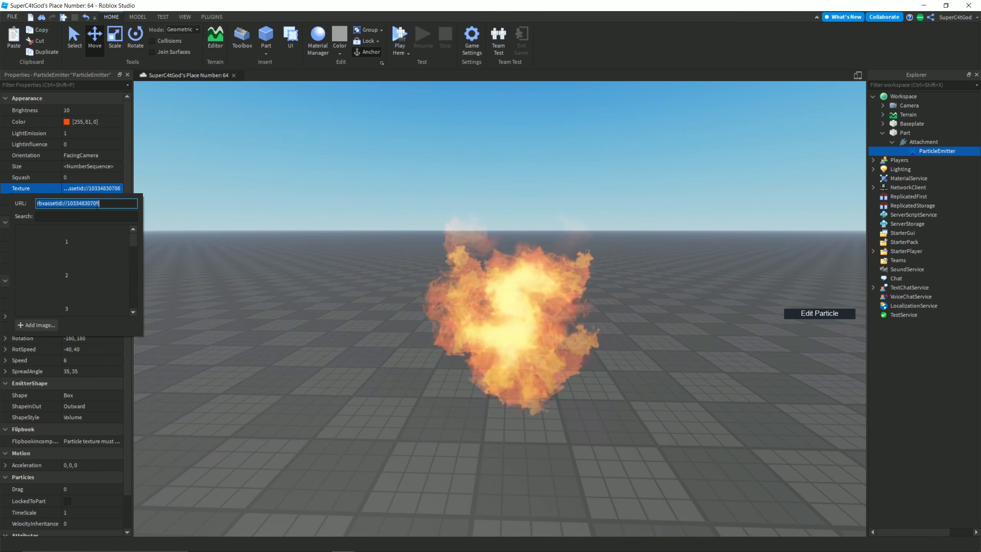
{"action": "left_click", "coordinate": [86, 281]}
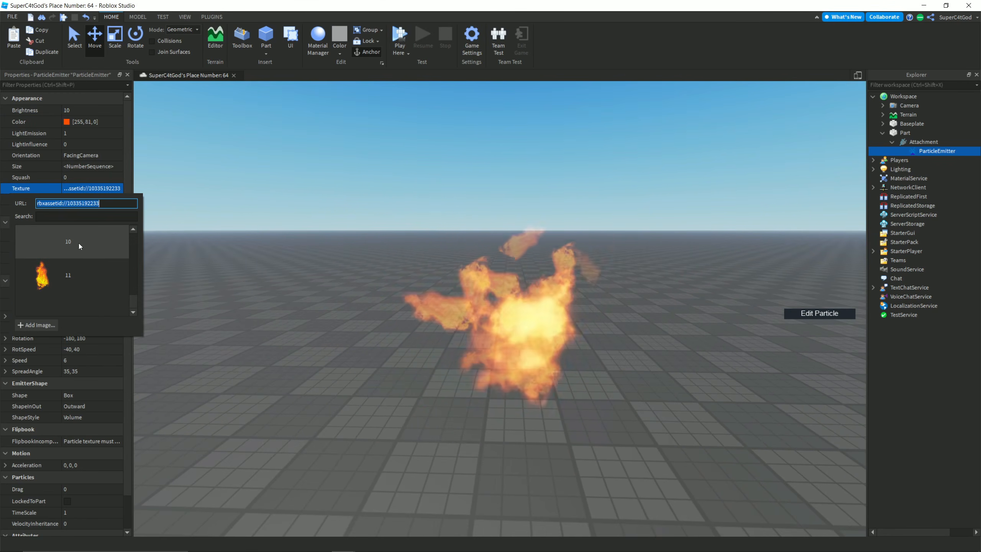
{"action": "left_click", "coordinate": [78, 248]}
{"action": "left_click", "coordinate": [93, 188]}
{"action": "left_click", "coordinate": [83, 278]}
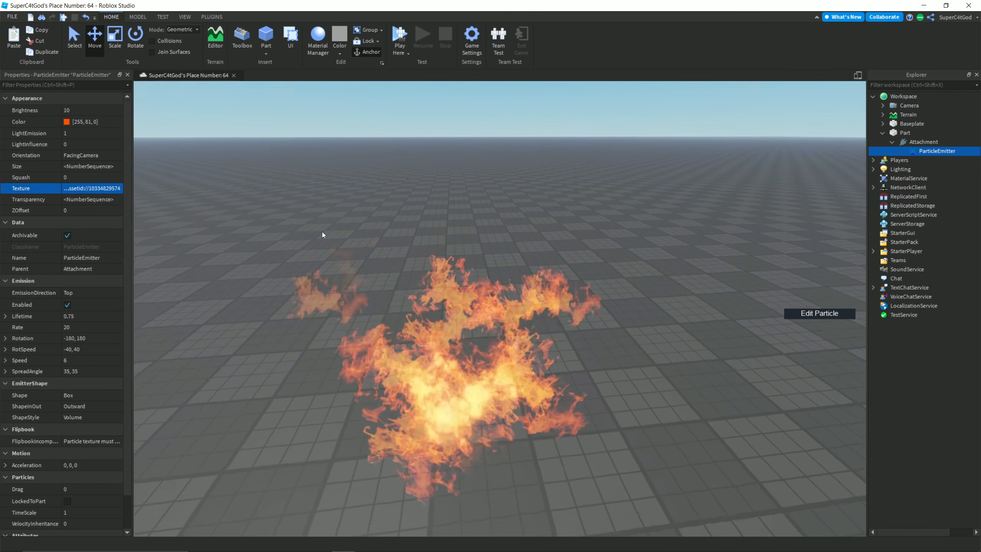
Step: Lower the two middle keypoints of the fire emitter's Transparency curve, at times 0.2 and 0.8, to about 0.525
{"action": "left_click", "coordinate": [115, 198]}
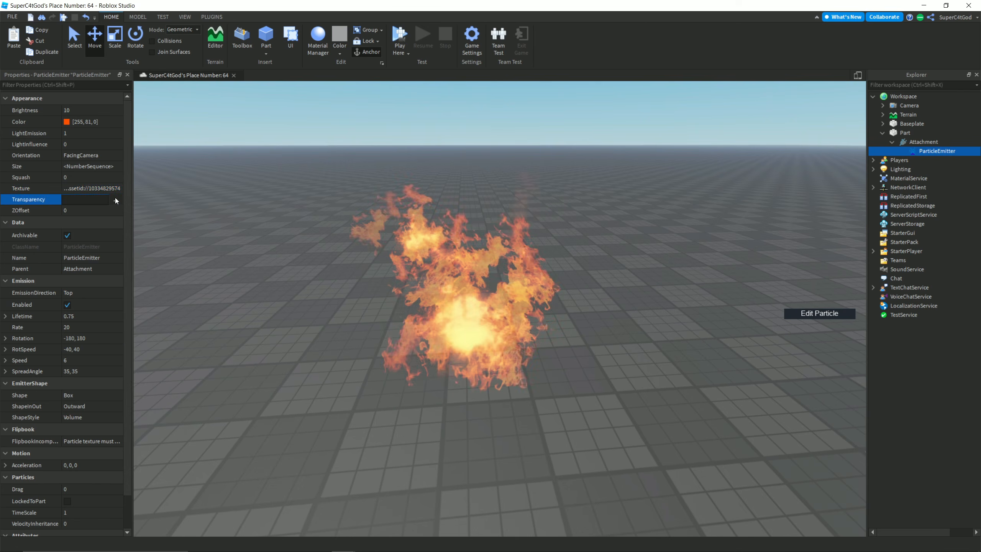
{"action": "left_click", "coordinate": [116, 199]}
{"action": "mouse_move", "coordinate": [283, 458]}
{"action": "left_mouse_down"}
{"action": "mouse_move", "coordinate": [285, 465]}
{"action": "mouse_move", "coordinate": [281, 444]}
{"action": "mouse_move", "coordinate": [283, 469]}
{"action": "left_mouse_up"}
{"action": "left_click_drag", "start_coordinate": [716, 452], "coordinate": [715, 469]}
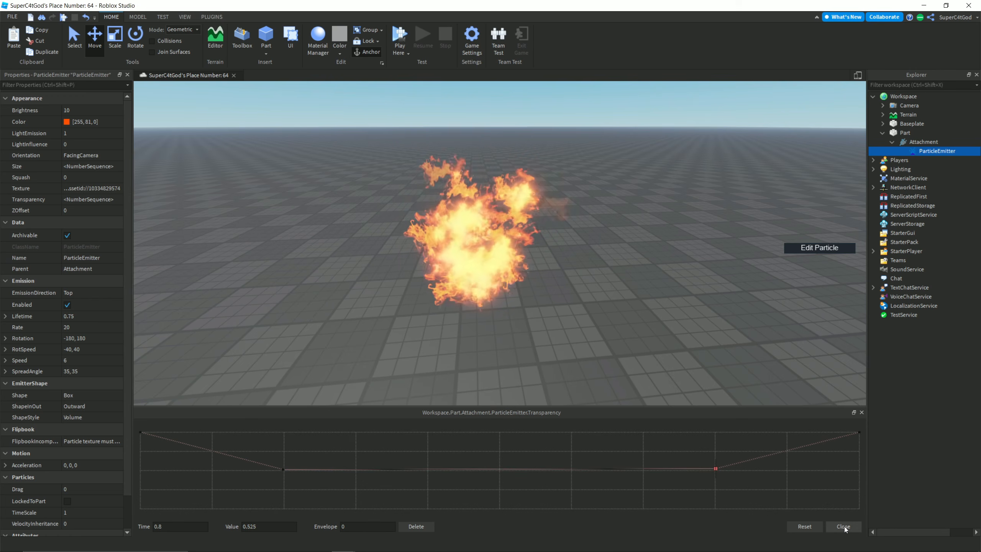
{"action": "left_click", "coordinate": [843, 526]}
{"action": "right_click_drag", "start_coordinate": [679, 363], "coordinate": [676, 365]}
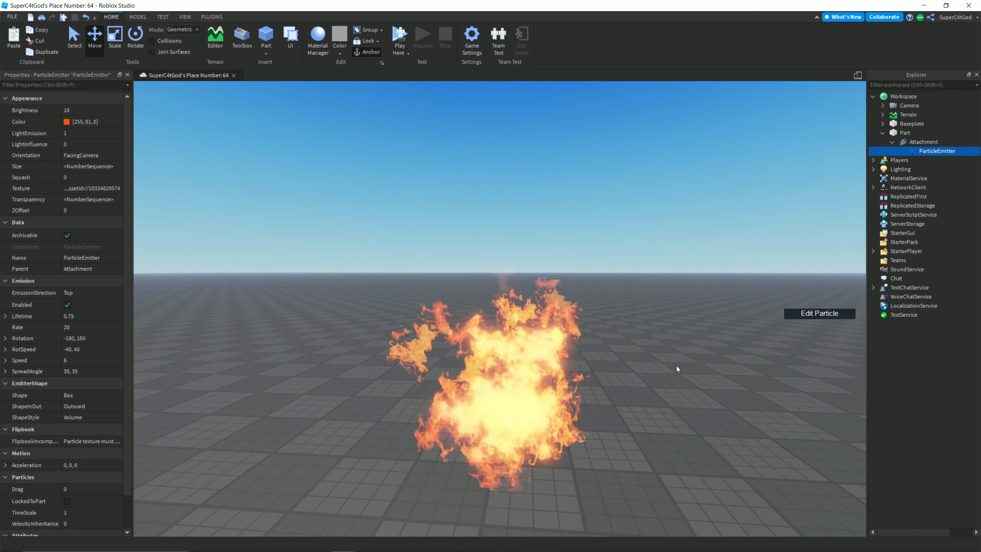
{"action": "right_click_drag", "start_coordinate": [661, 316], "coordinate": [661, 316]}
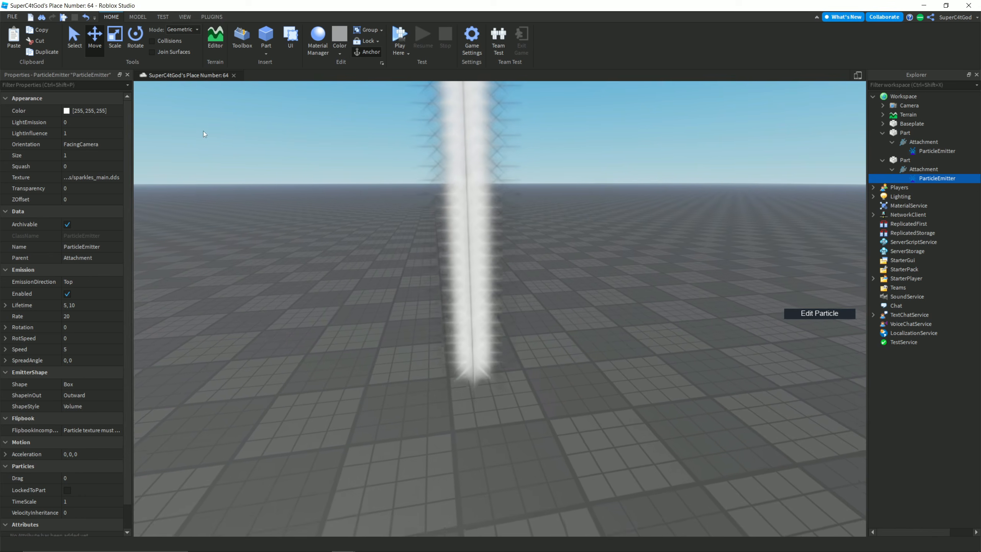
Step: Set the new ParticleEmitter's LightEmission to 0.5 and LightInfluence to 0
{"action": "type", "text": "0.5"}
{"action": "left_click", "coordinate": [72, 133]}
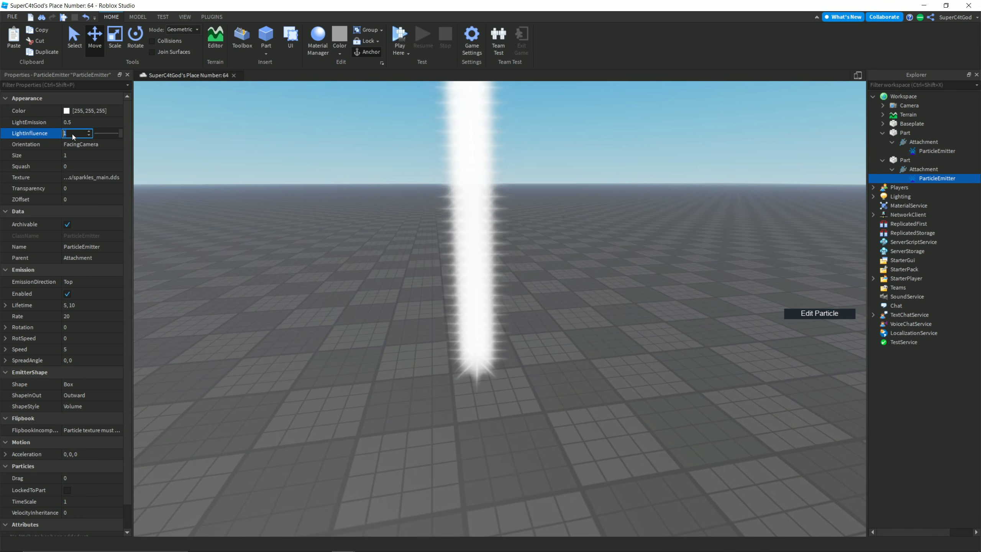
{"action": "type", "text": "0"}
{"action": "key", "text": "Return"}
Step: Set the new emitter's Lifetime to 1 and Rate to 5
{"action": "left_click", "coordinate": [89, 331]}
{"action": "type", "text": "5"}
{"action": "right_click_drag", "start_coordinate": [172, 344], "coordinate": [172, 344]}
{"action": "right_click_drag", "start_coordinate": [179, 290], "coordinate": [178, 291]}
{"action": "left_click", "coordinate": [106, 189]}
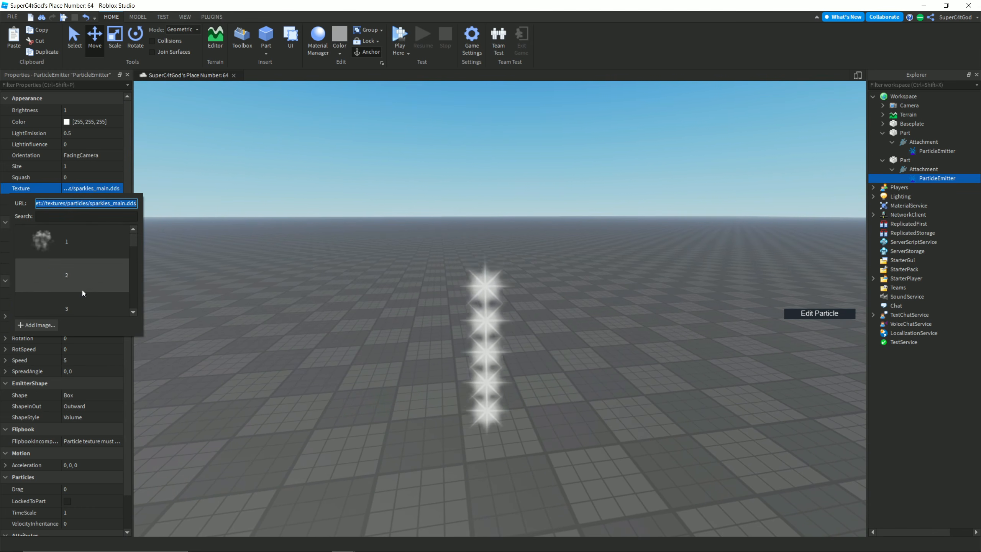
{"action": "left_click", "coordinate": [82, 278]}
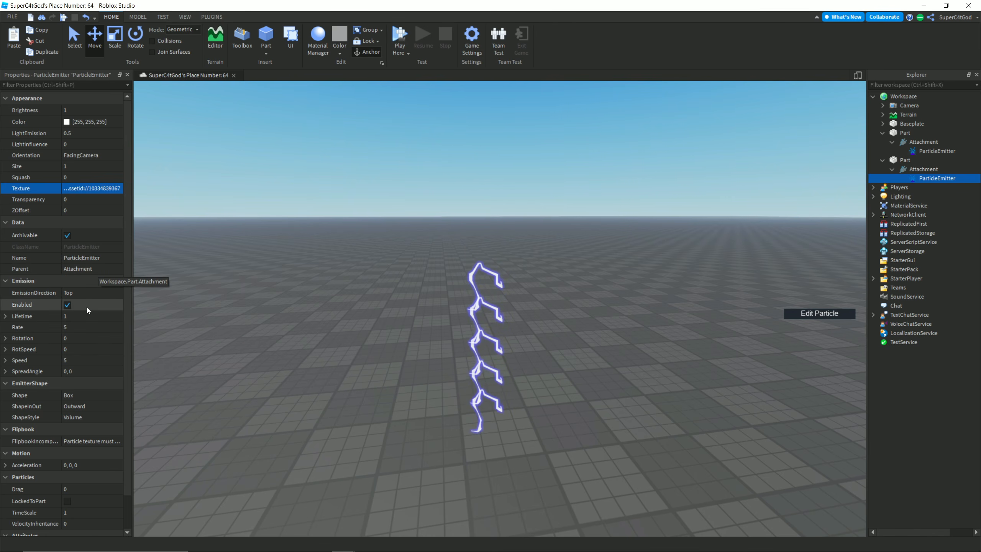
{"action": "left_click", "coordinate": [76, 337]}
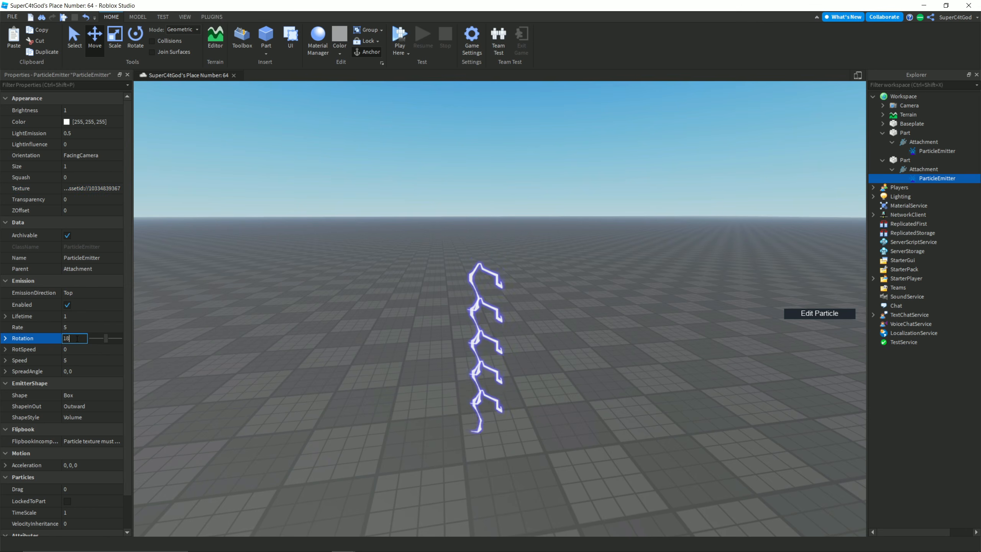
{"action": "key", "text": "Return"}
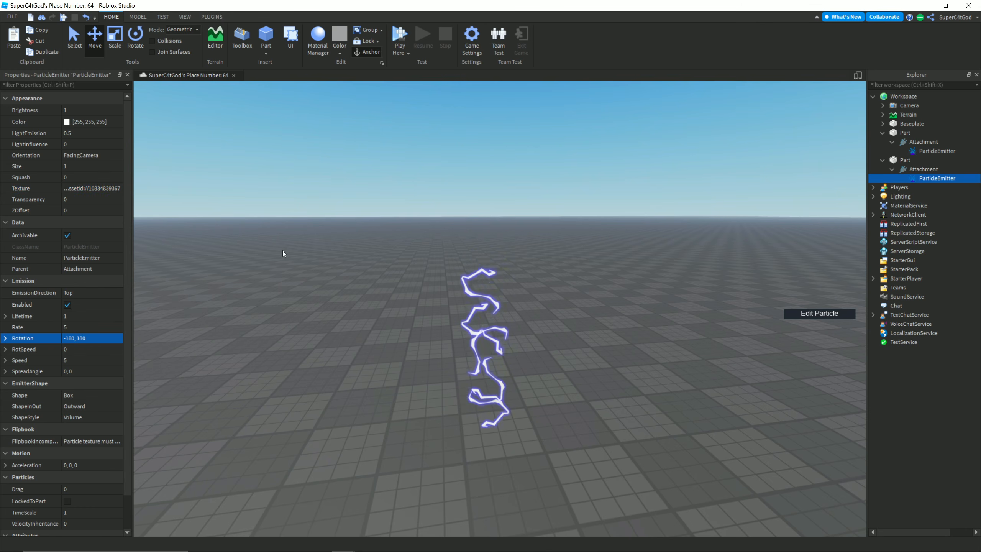
Step: Add a keypoint midway along the lightning emitter's Size curve with a value of about 8.69
{"action": "left_click", "coordinate": [117, 166]}
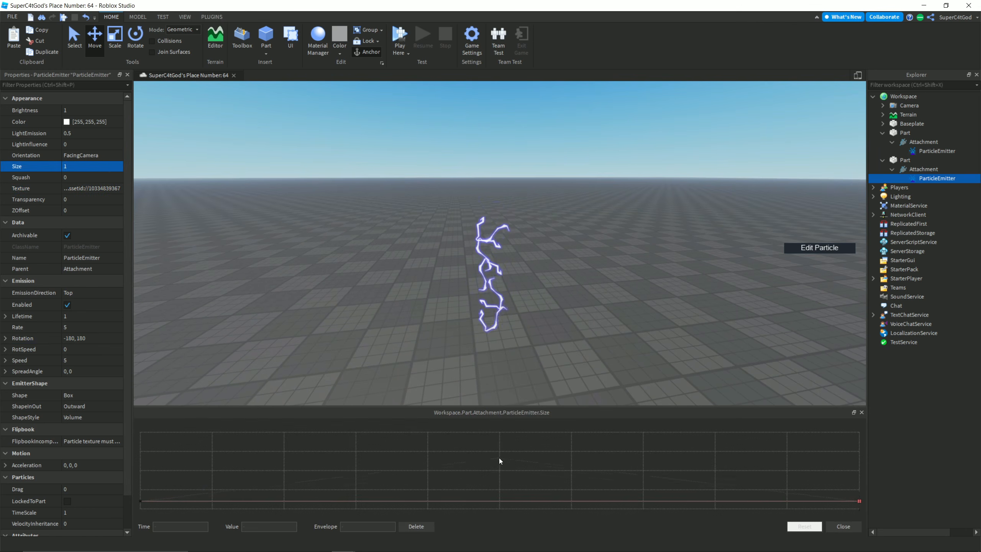
{"action": "left_click", "coordinate": [499, 444]}
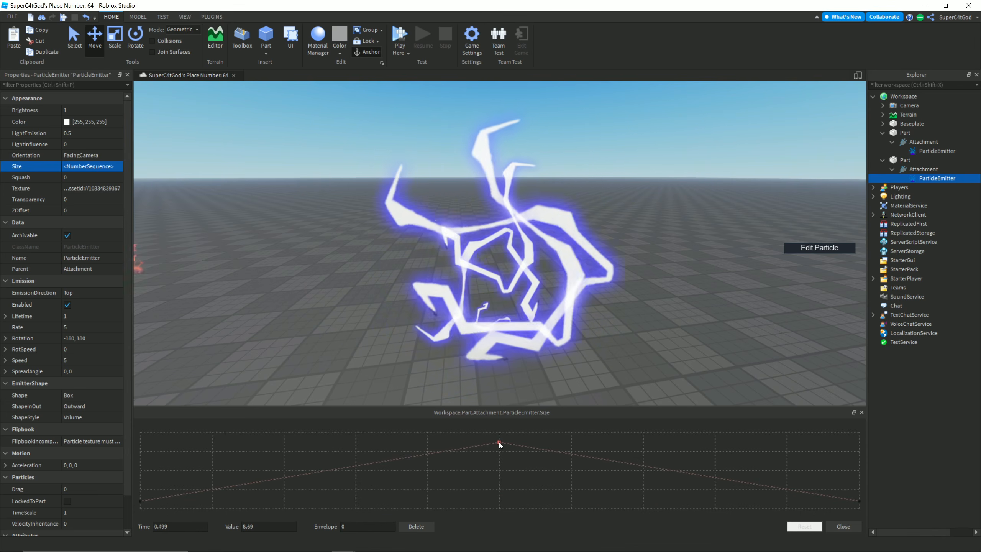
{"action": "left_click", "coordinate": [838, 526]}
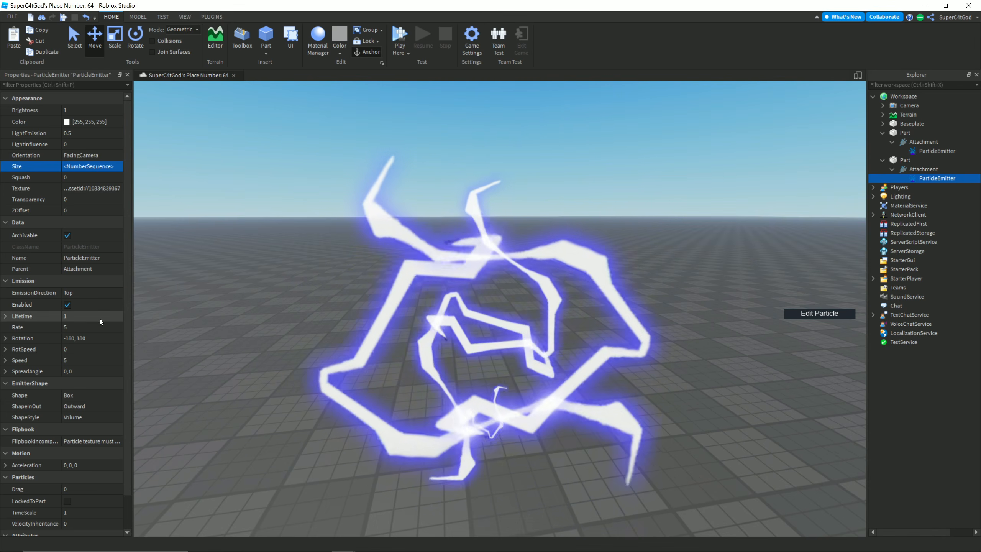
Step: Shorten the lightning emitter's Lifetime to 0.2
{"action": "left_click", "coordinate": [103, 316]}
{"action": "type", "text": "0.2"}
{"action": "key", "text": "Return"}
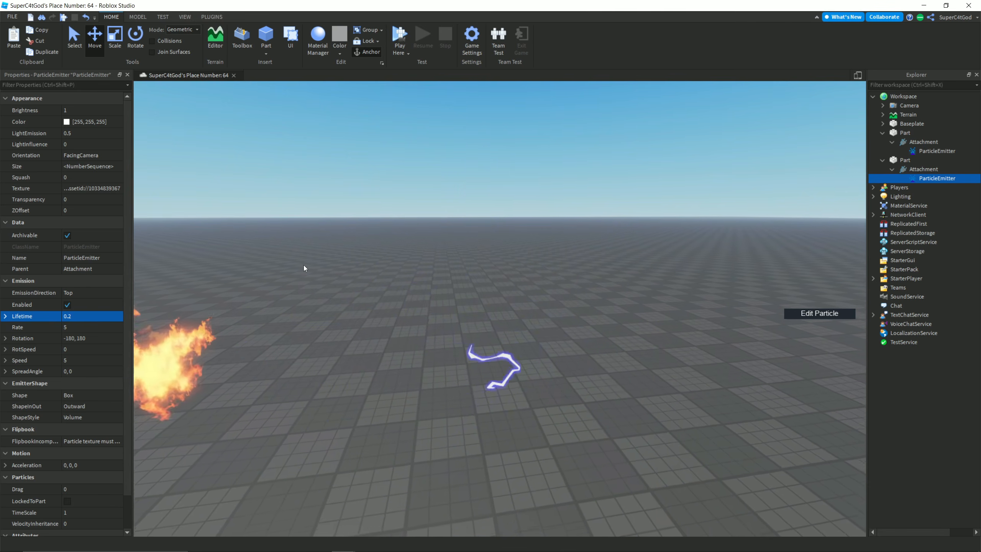
Step: Set the lightning emitter's LightEmission to 1 and Brightness to 5
{"action": "left_click", "coordinate": [79, 133]}
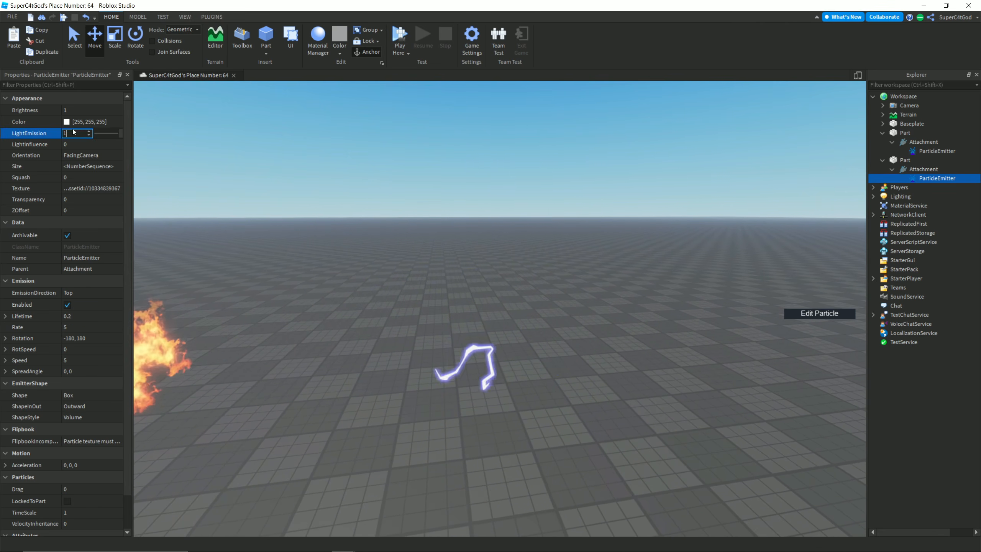
{"action": "type", "text": "1"}
{"action": "left_click", "coordinate": [73, 109]}
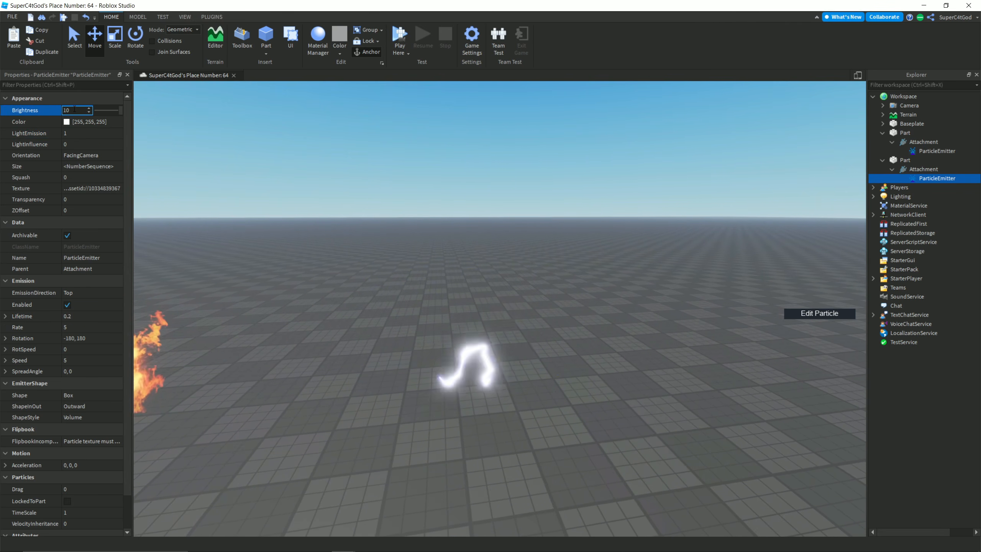
{"action": "type", "text": "5"}
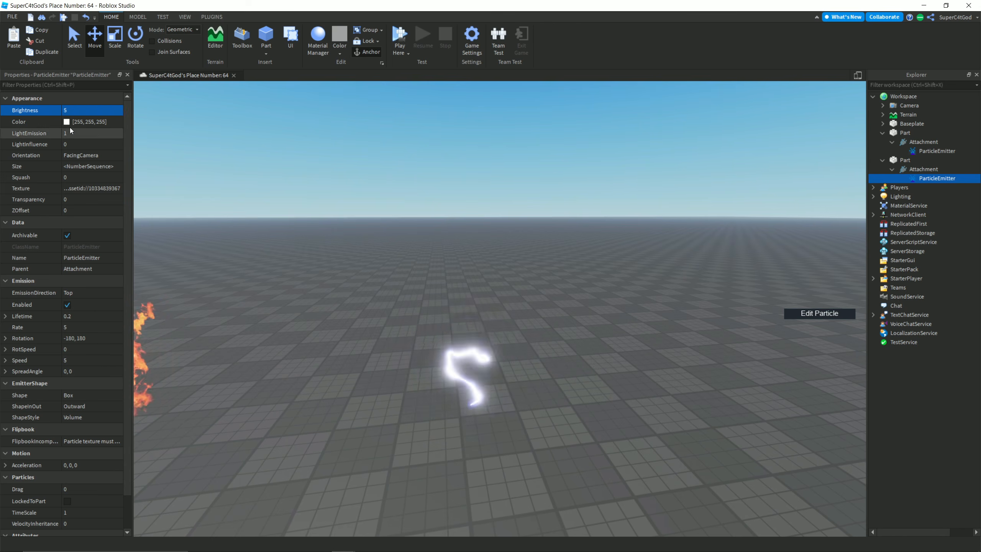
Step: Color the lightning particles yellow, 251, 255, 0
{"action": "left_click", "coordinate": [67, 122]}
{"action": "left_click", "coordinate": [571, 200]}
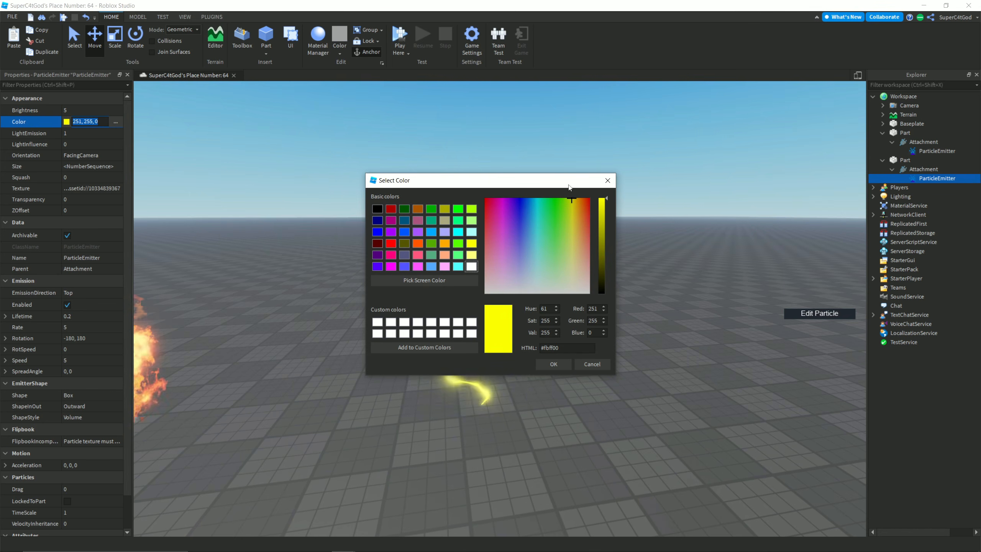
{"action": "left_click_drag", "start_coordinate": [568, 182], "coordinate": [272, 146]}
{"action": "left_click", "coordinate": [263, 327]}
{"action": "right_click_drag", "start_coordinate": [281, 327], "coordinate": [332, 323]}
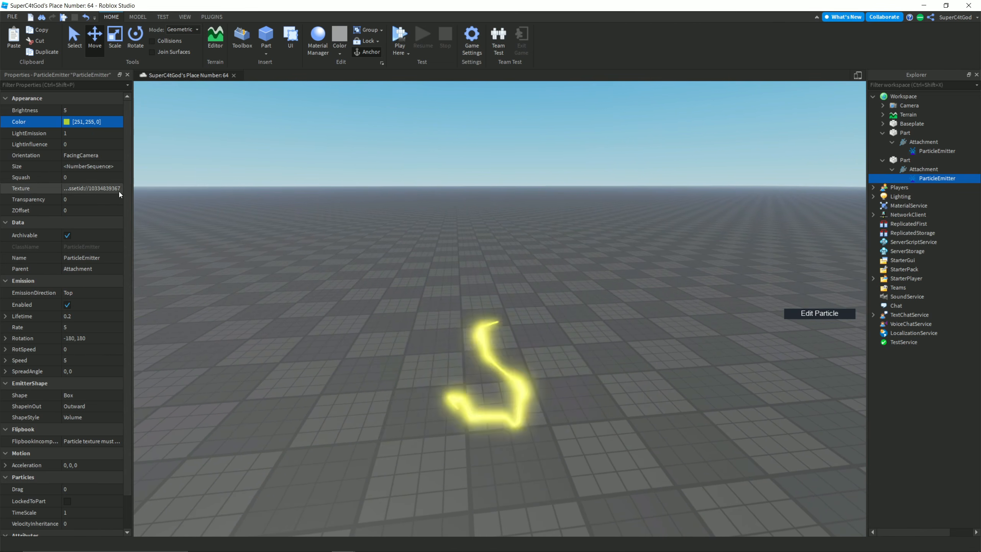
Step: Lower the middle keypoint of the lightning emitter's Size curve to about 3.19
{"action": "left_click", "coordinate": [118, 168]}
{"action": "left_click_drag", "start_coordinate": [499, 445], "coordinate": [501, 484]}
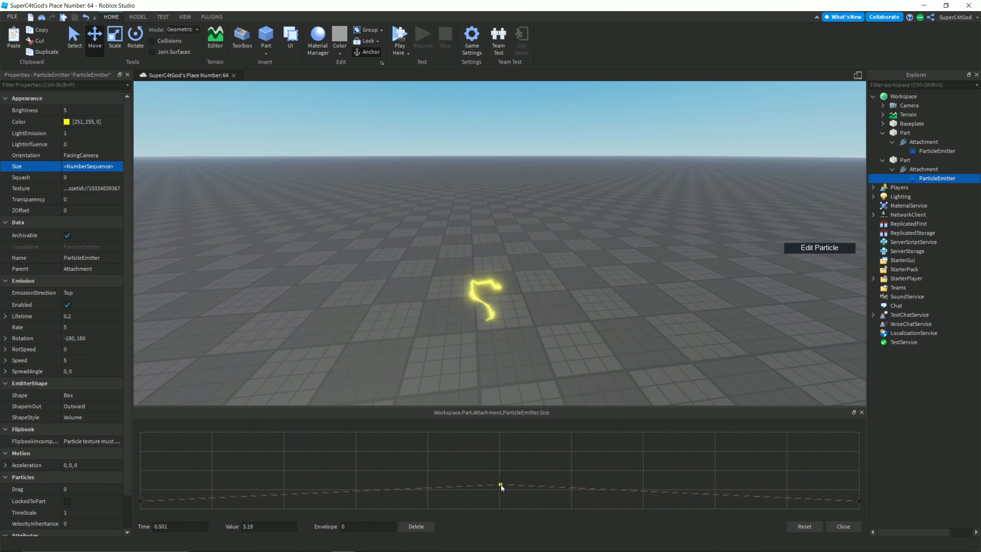
{"action": "left_click", "coordinate": [848, 528]}
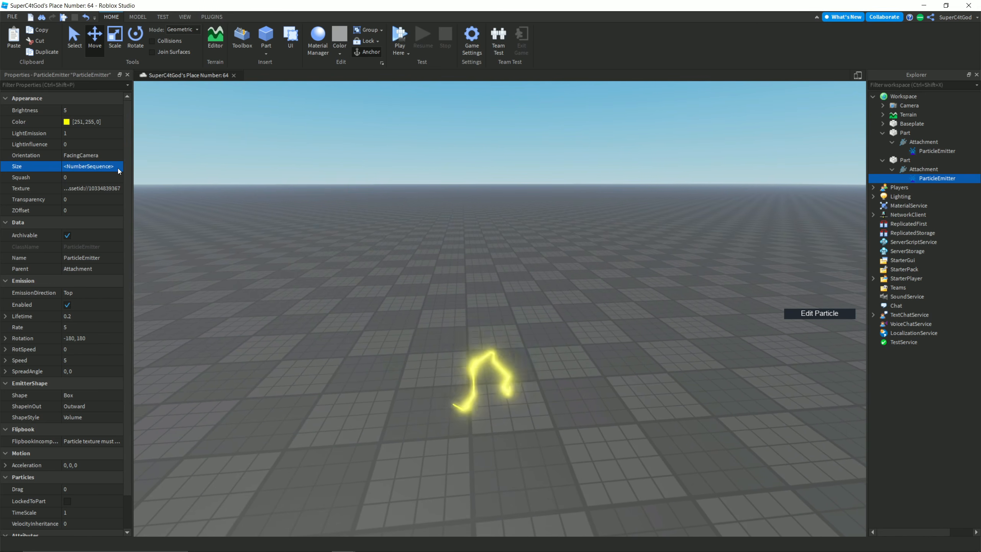
Step: Give the lightning emitter's Squash curve a middle keypoint at time 0.5 with value 0 and envelope 1
{"action": "left_click", "coordinate": [116, 179]}
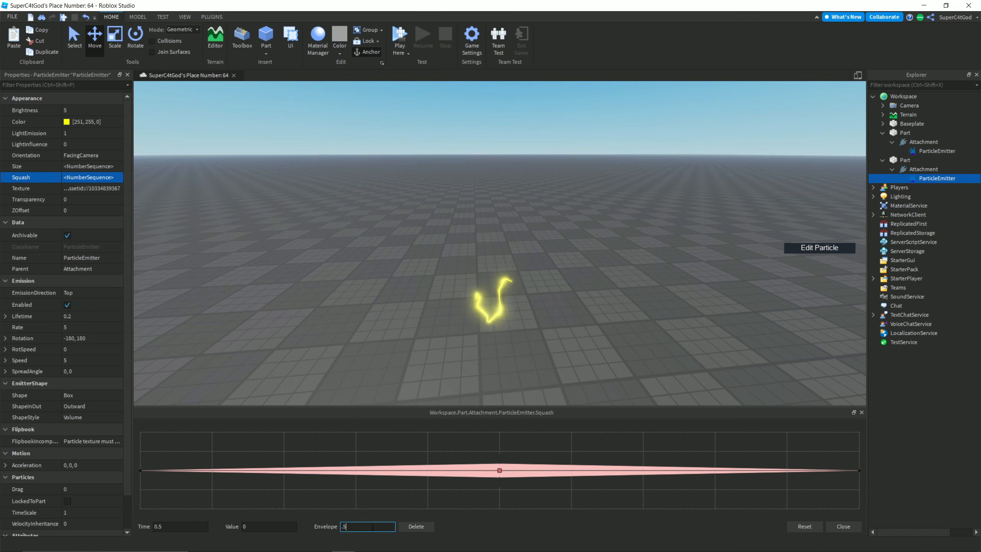
{"action": "key", "text": "BackSpace"}
{"action": "key", "text": "BackSpace"}
{"action": "type", "text": "1"}
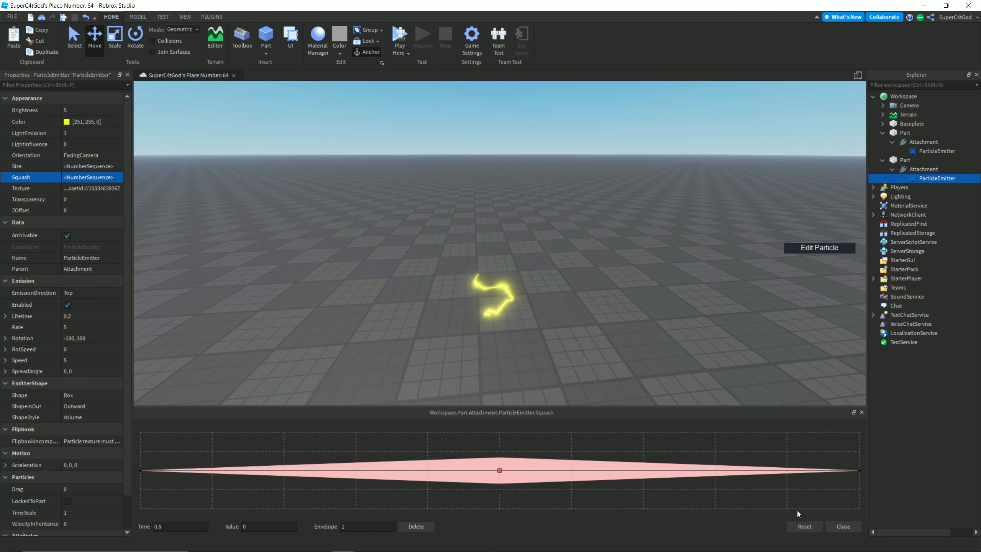
{"action": "left_click", "coordinate": [834, 526]}
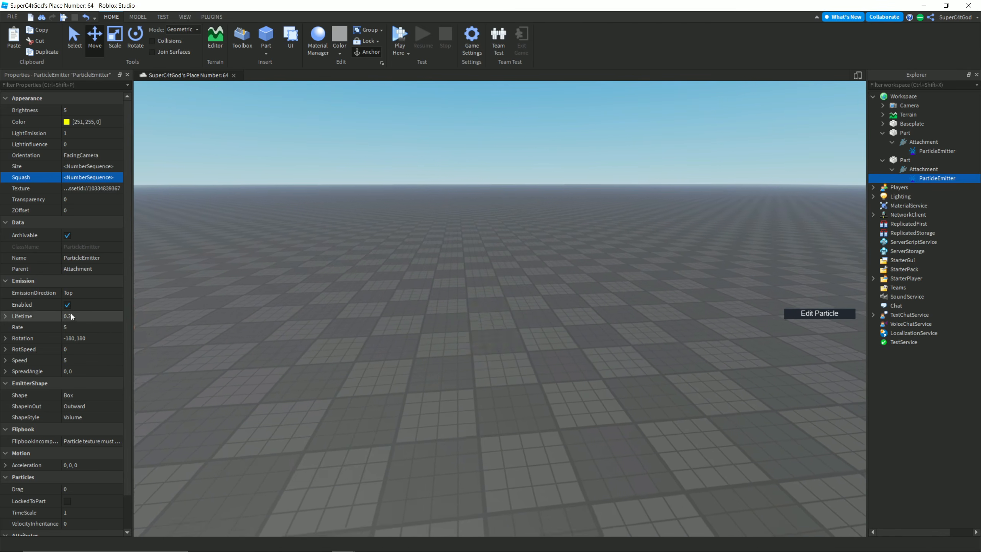
Step: Raise the lightning emitter's Rate to 20
{"action": "left_click", "coordinate": [75, 326]}
{"action": "type", "text": "20"}
{"action": "key", "text": "Return"}
{"action": "right_click_drag", "start_coordinate": [299, 303], "coordinate": [308, 295]}
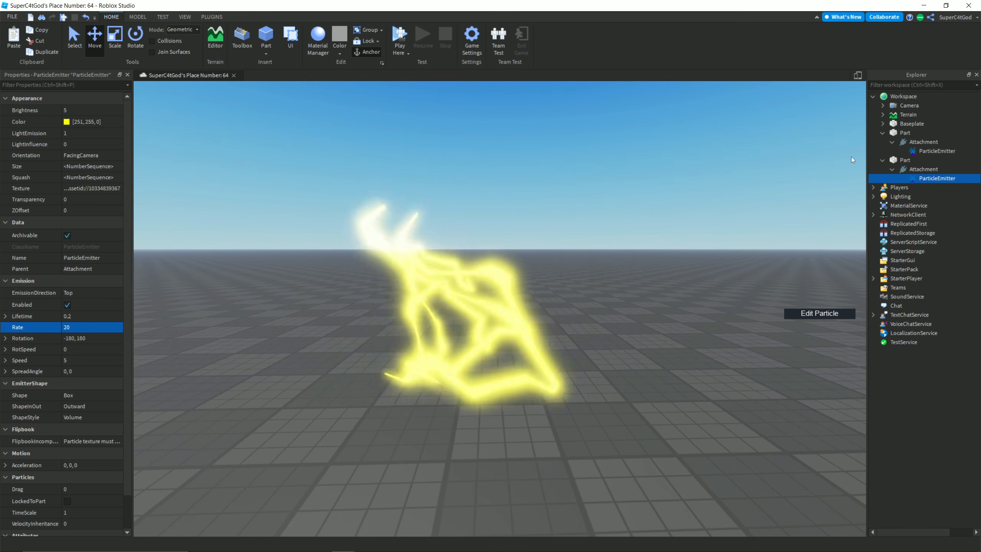
Step: Move the lightning ParticleEmitter out of its Attachment and directly under the second Part
{"action": "left_click_drag", "start_coordinate": [918, 180], "coordinate": [898, 160]}
{"action": "right_click_drag", "start_coordinate": [672, 174], "coordinate": [672, 185]}
Step: Make the lightning Part invisible by setting its Transparency to 1
{"action": "left_click", "coordinate": [901, 159]}
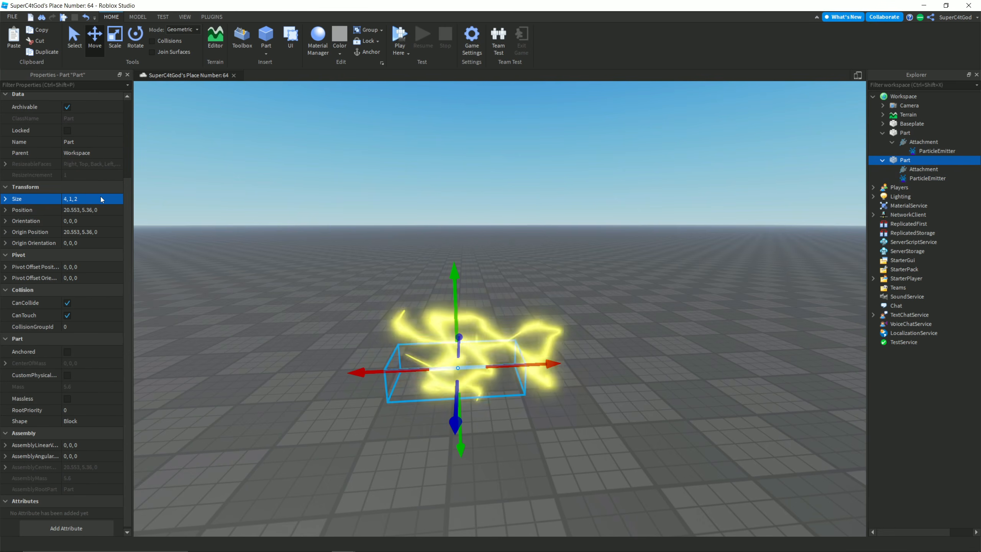
{"action": "scroll", "coordinate": [85, 183], "scroll_direction": "up", "scroll_amount": 3}
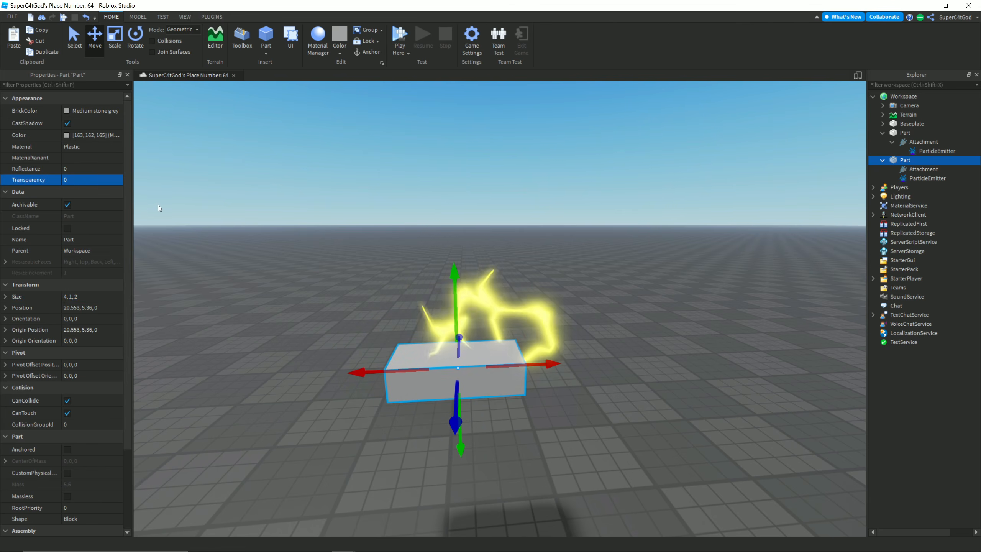
{"action": "left_click", "coordinate": [74, 180]}
{"action": "type", "text": "1"}
{"action": "left_click", "coordinate": [335, 221]}
{"action": "key", "text": "a"}
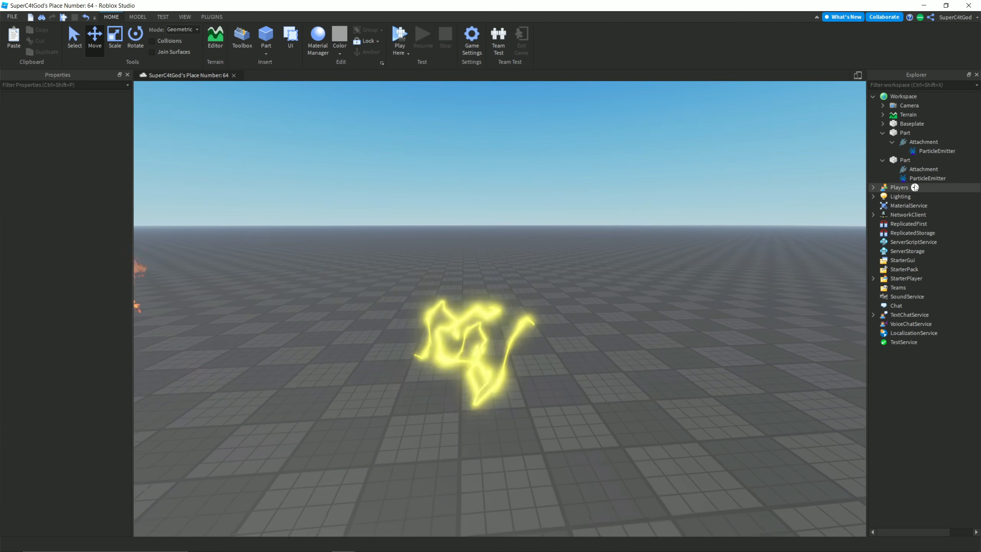
Step: Rename the Part that holds the fire emitter to Fire
{"action": "left_click", "coordinate": [913, 171]}
{"action": "left_click", "coordinate": [907, 142]}
{"action": "left_click", "coordinate": [902, 135]}
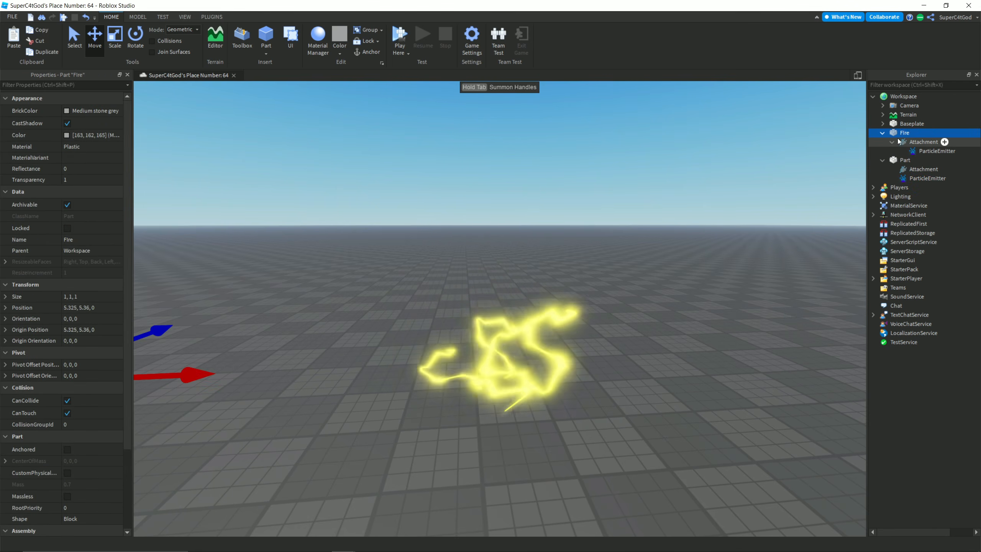
Step: Set the lightning ParticleEmitter's Rate to 7.5
{"action": "left_click", "coordinate": [928, 177]}
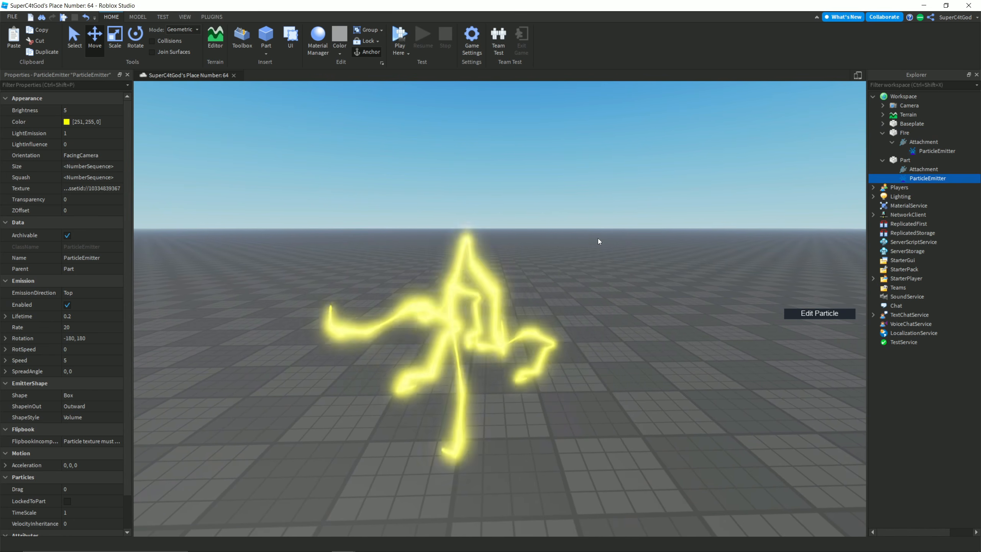
{"action": "left_click", "coordinate": [87, 325]}
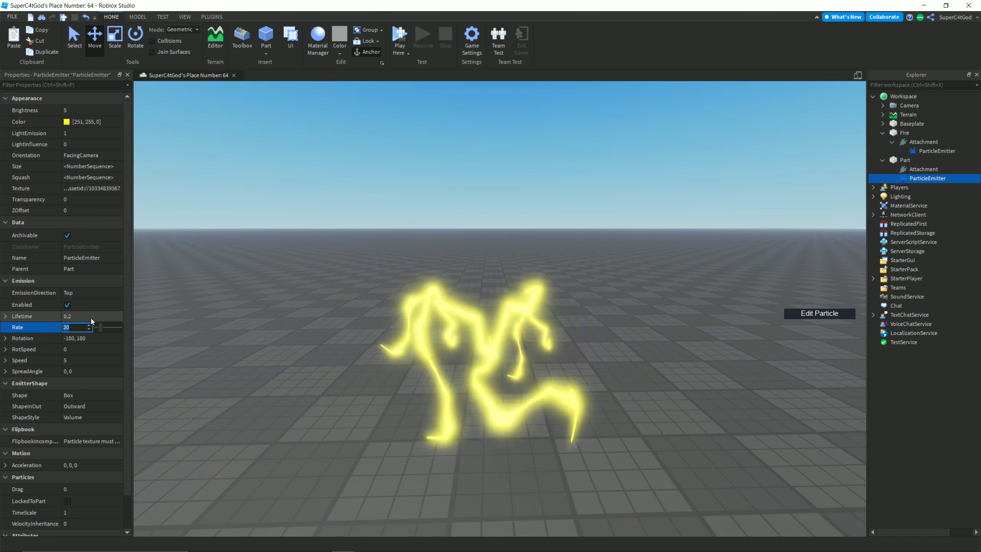
{"action": "type", "text": "7."}
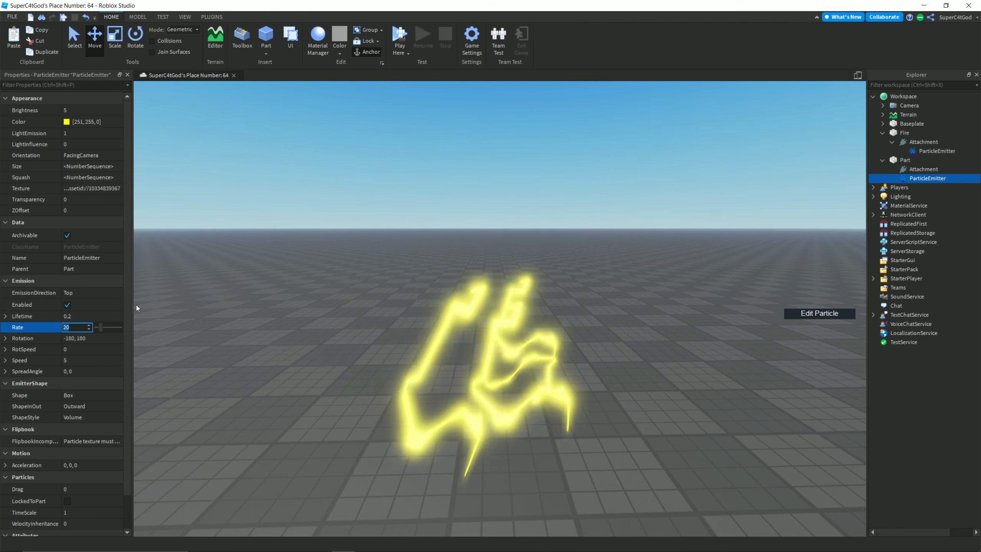
{"action": "type", "text": "5"}
{"action": "key", "text": "Return"}
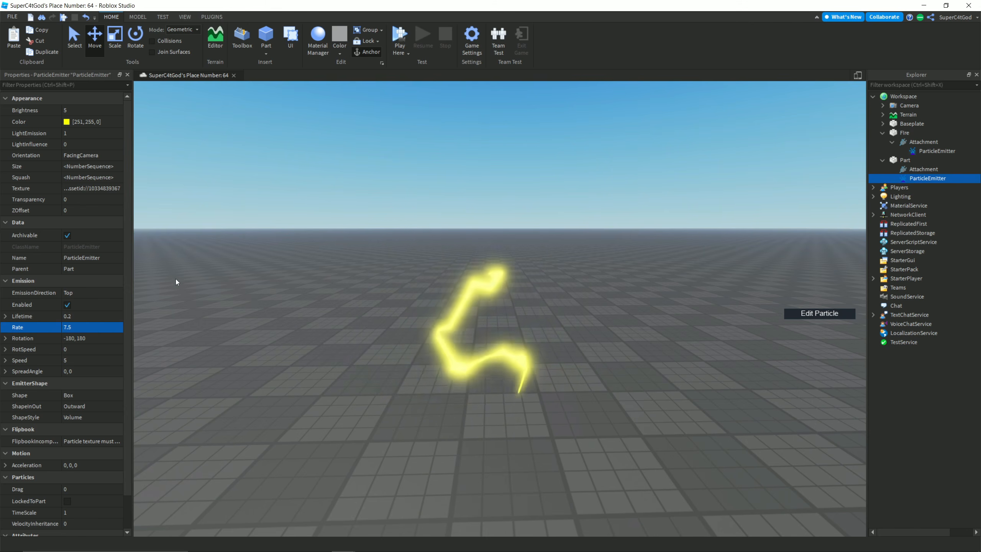
{"action": "key", "text": "ctrl+d"}
{"action": "left_click", "coordinate": [99, 175]}
{"action": "scroll", "coordinate": [82, 233], "scroll_direction": "down", "scroll_amount": 1}
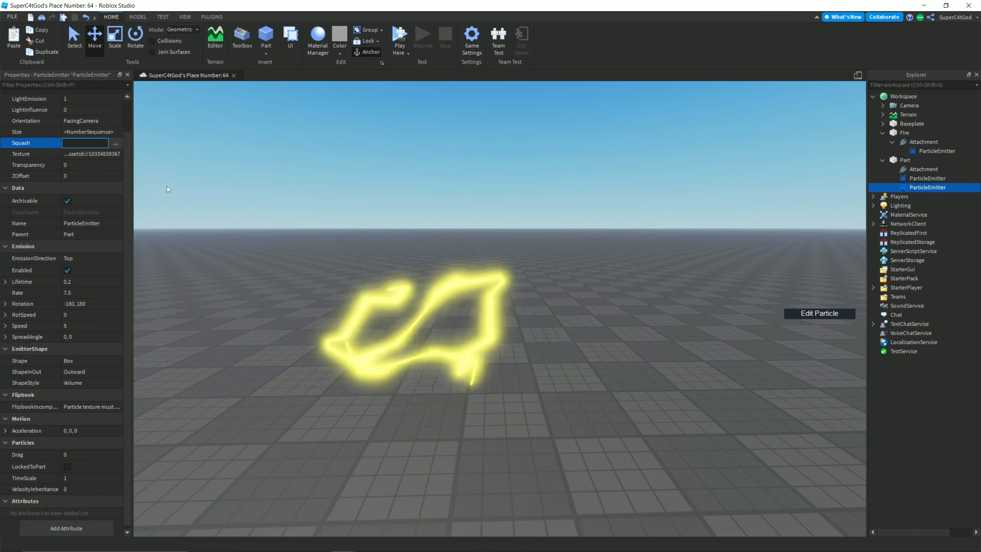
{"action": "right_click_drag", "start_coordinate": [163, 186], "coordinate": [163, 205]}
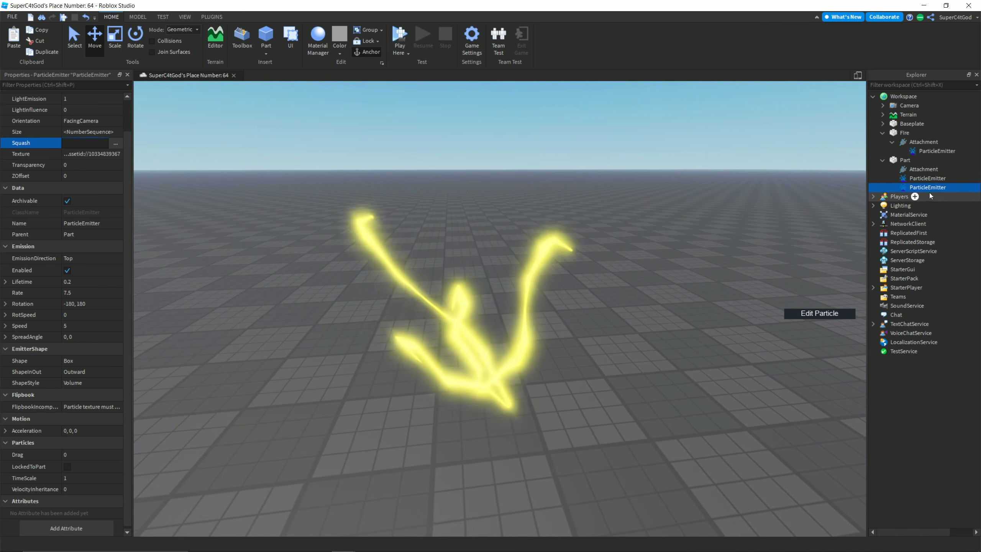
{"action": "key", "text": "F2"}
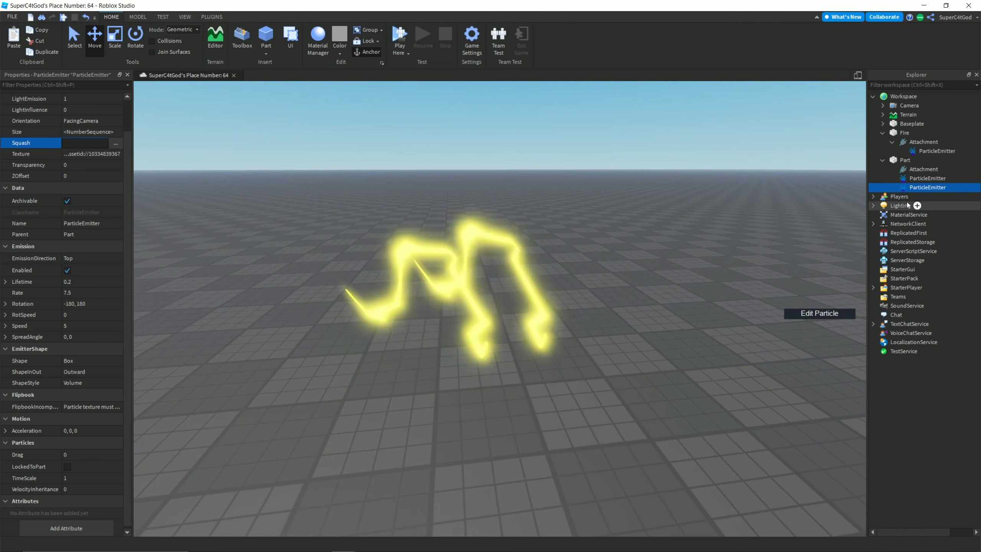
{"action": "left_click", "coordinate": [77, 158]}
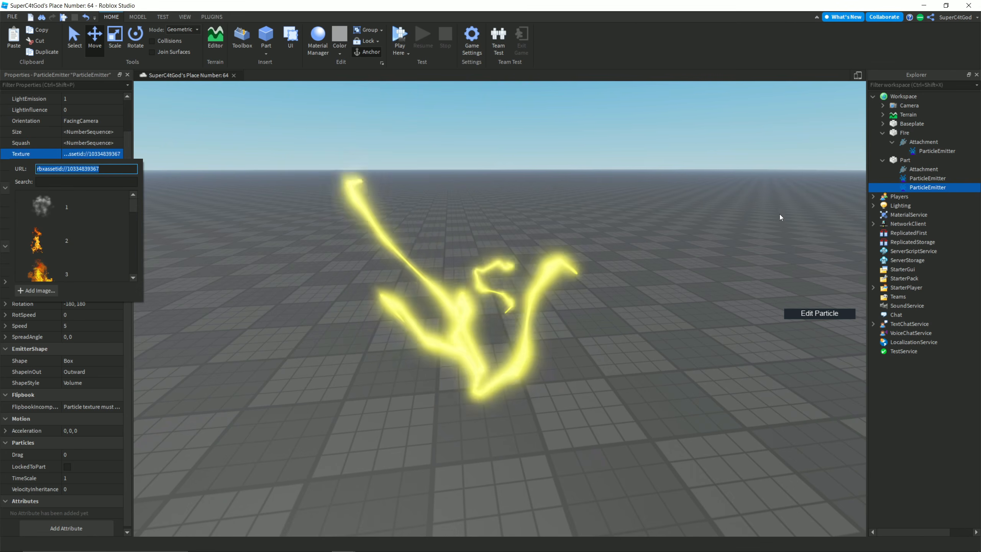
{"action": "scroll", "coordinate": [100, 232], "scroll_direction": "down", "scroll_amount": 2}
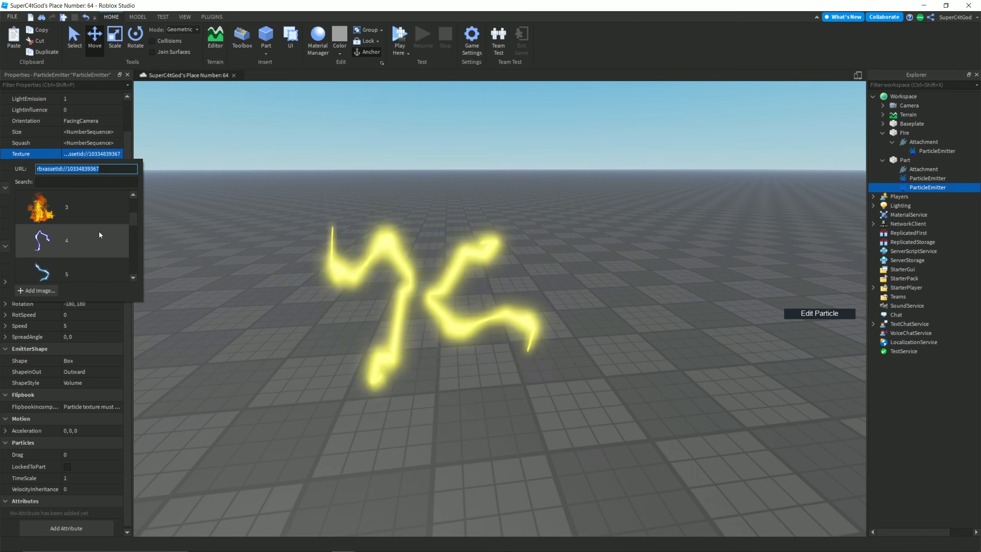
{"action": "left_click", "coordinate": [92, 251]}
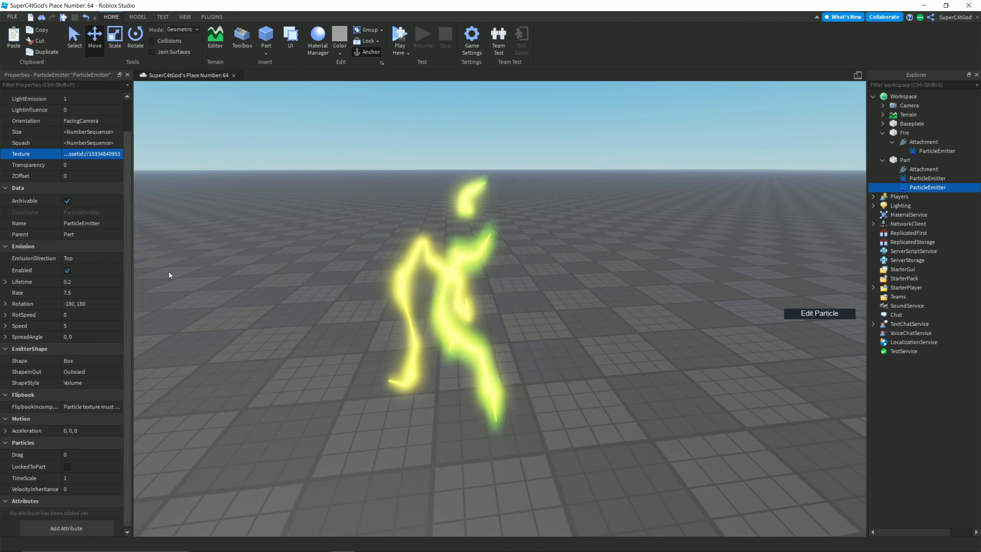
Step: Set the duplicated lightning ParticleEmitter's Brightness to 10
{"action": "scroll", "coordinate": [73, 135], "scroll_direction": "up", "scroll_amount": 2}
{"action": "left_click", "coordinate": [68, 122]}
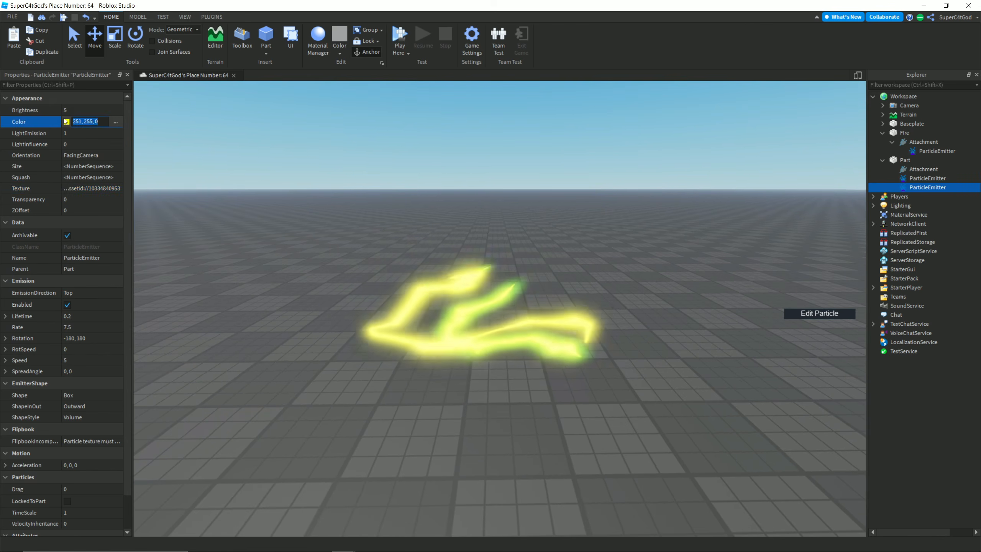
{"action": "left_click_drag", "start_coordinate": [502, 180], "coordinate": [223, 163]}
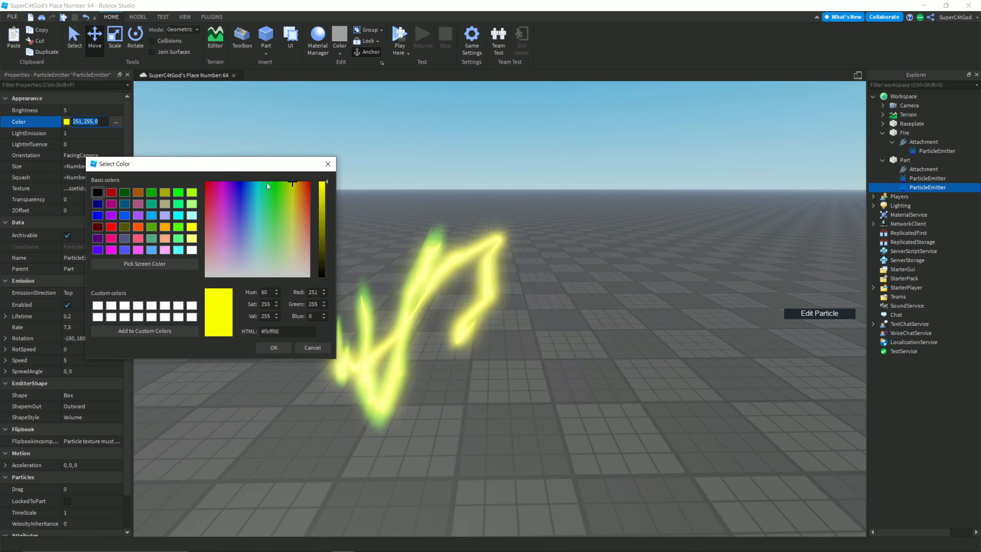
{"action": "left_click", "coordinate": [274, 348]}
{"action": "left_click", "coordinate": [95, 109]}
{"action": "type", "text": "10"}
{"action": "key", "text": "Return"}
Step: Set the duplicated lightning ParticleEmitter's Color to orange, RGB 255, 115, 0
{"action": "left_click", "coordinate": [83, 121]}
{"action": "left_click", "coordinate": [115, 122]}
{"action": "left_click_drag", "start_coordinate": [502, 176], "coordinate": [161, 180]}
{"action": "left_click_drag", "start_coordinate": [233, 196], "coordinate": [241, 190]}
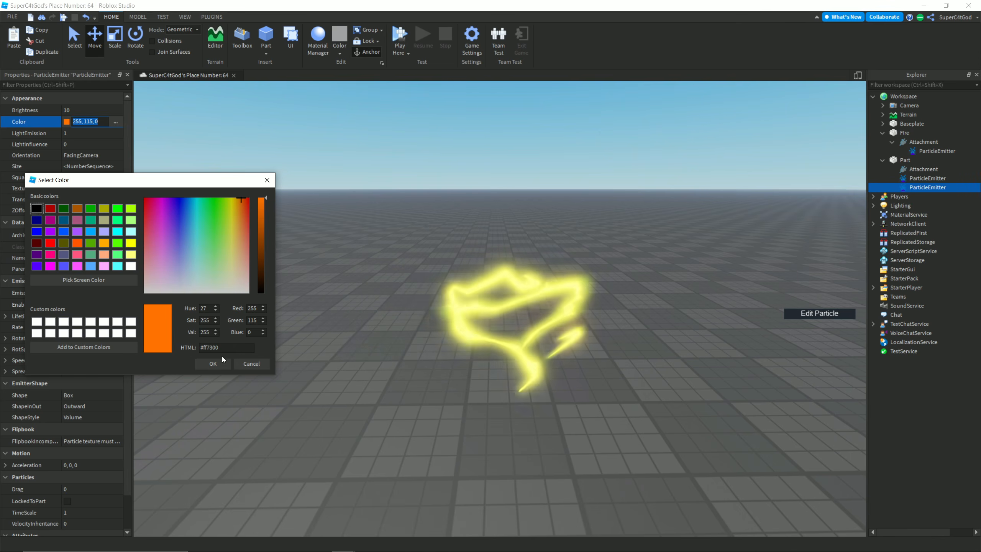
{"action": "left_click", "coordinate": [212, 363]}
{"action": "left_click", "coordinate": [928, 180]}
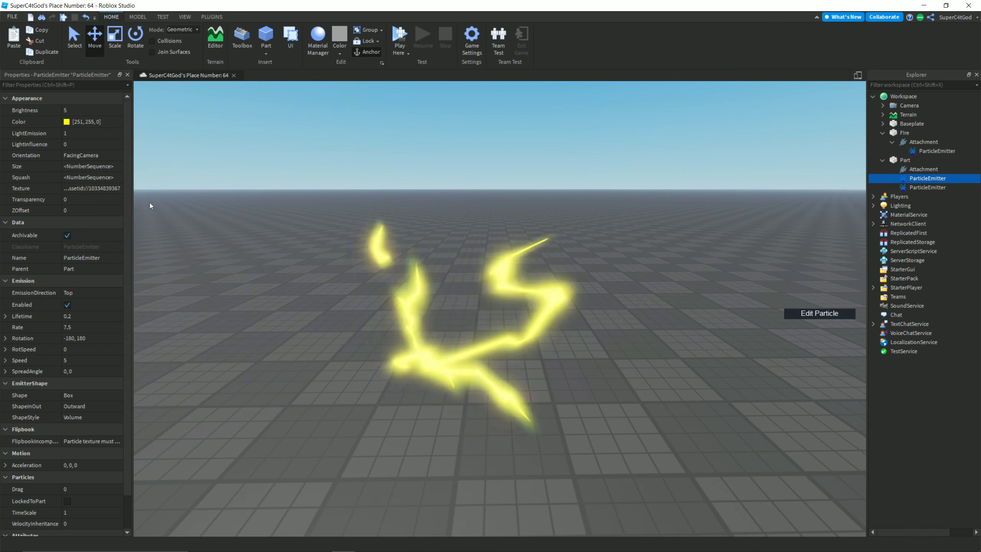
{"action": "key", "text": "ctrl+d"}
{"action": "left_click", "coordinate": [102, 176]}
{"action": "left_click", "coordinate": [95, 187]}
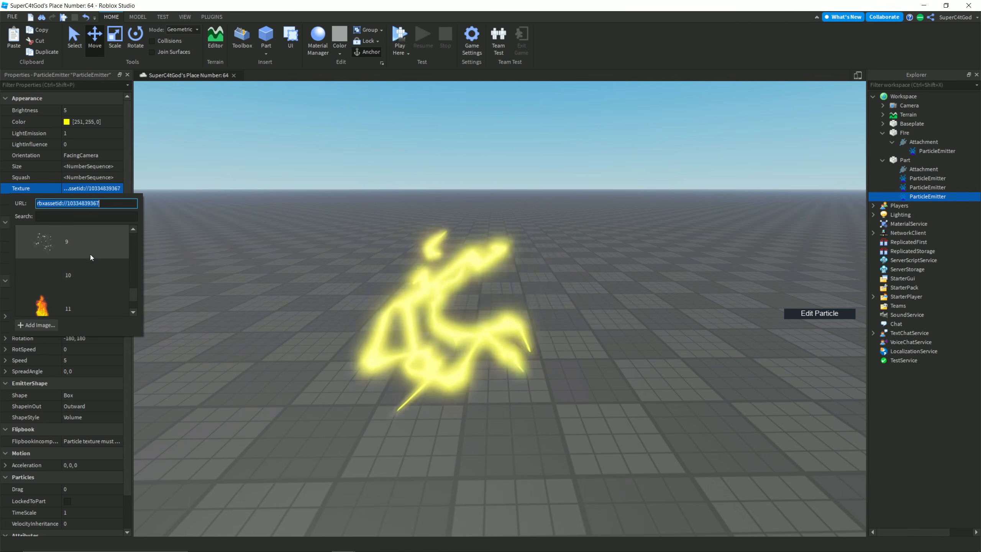
{"action": "left_click", "coordinate": [82, 272]}
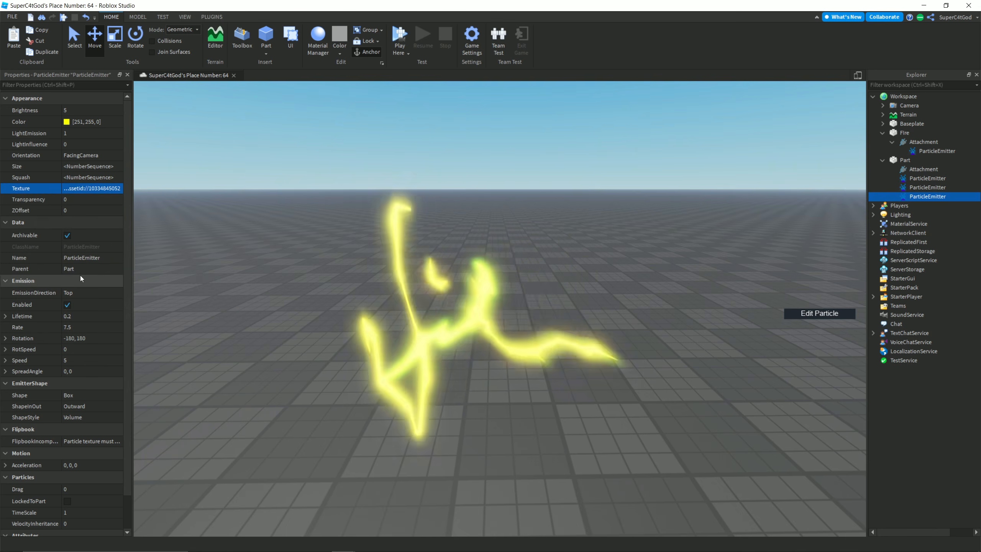
{"action": "left_click", "coordinate": [921, 187]}
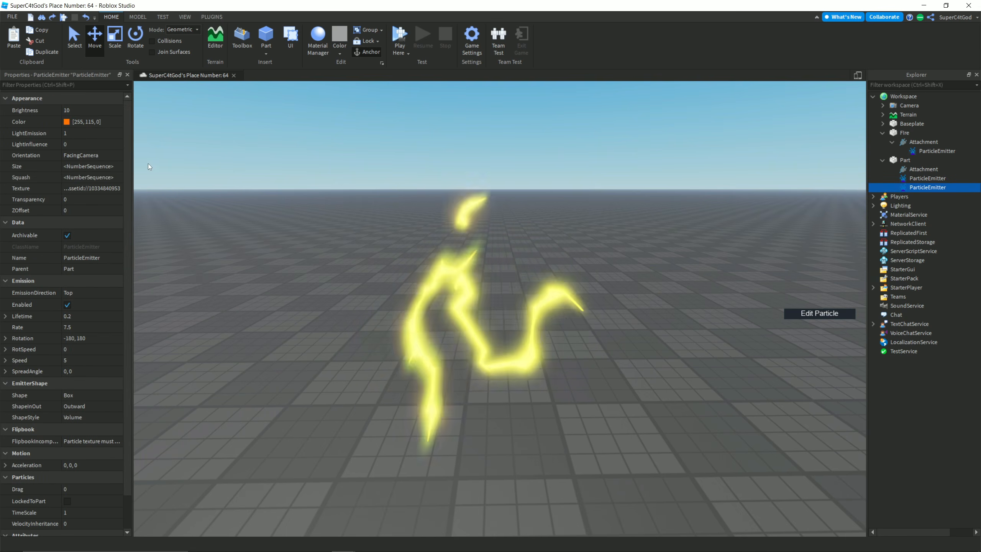
{"action": "left_click", "coordinate": [89, 188]}
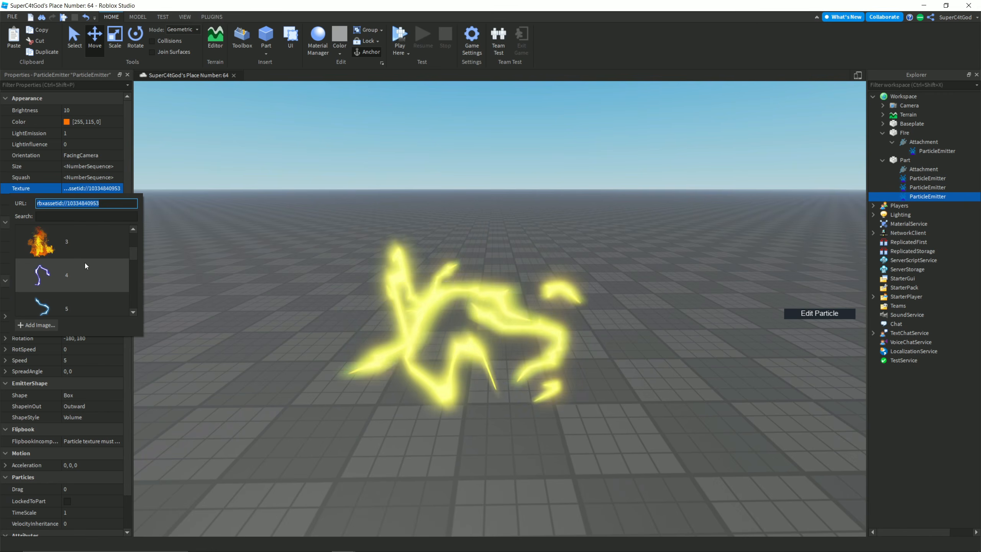
{"action": "left_click", "coordinate": [81, 280]}
{"action": "scroll", "coordinate": [385, 263], "scroll_direction": "up", "scroll_amount": 3}
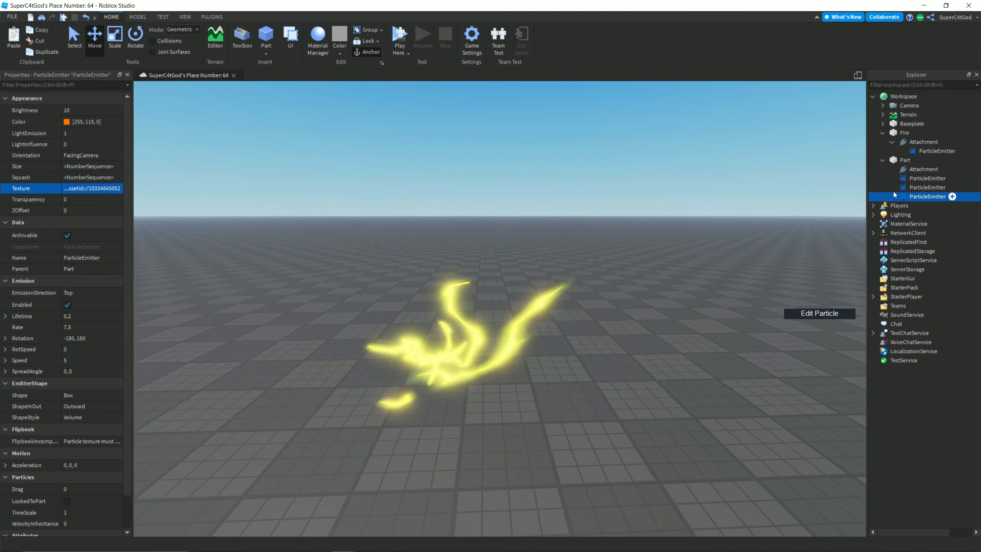
Step: Set the Lifetime of all three lightning ParticleEmitters to 0.1
{"action": "left_click", "coordinate": [923, 178], "text": "shift"}
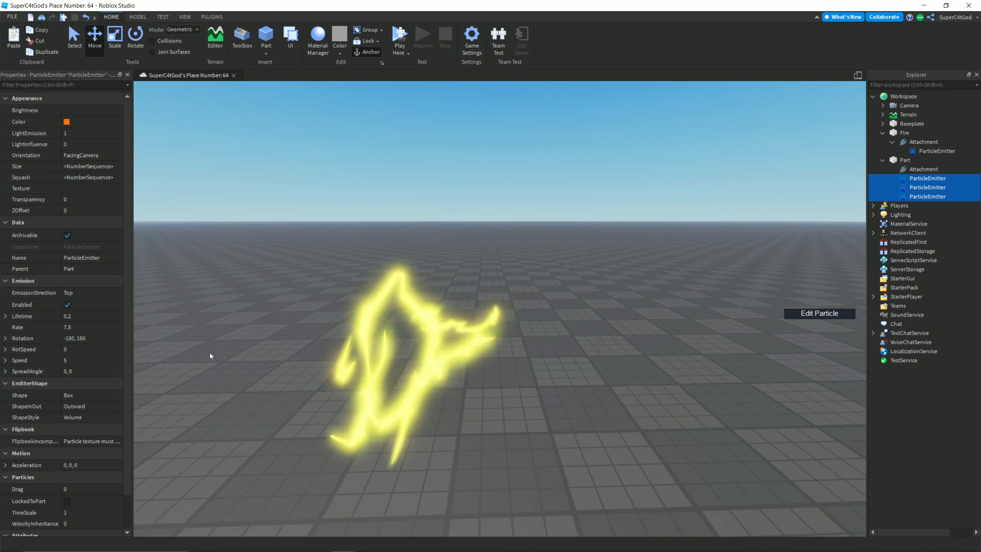
{"action": "left_click", "coordinate": [98, 316]}
{"action": "type", "text": "0.1"}
{"action": "key", "text": "Return"}
{"action": "scroll", "coordinate": [203, 301], "scroll_direction": "down", "scroll_amount": 4}
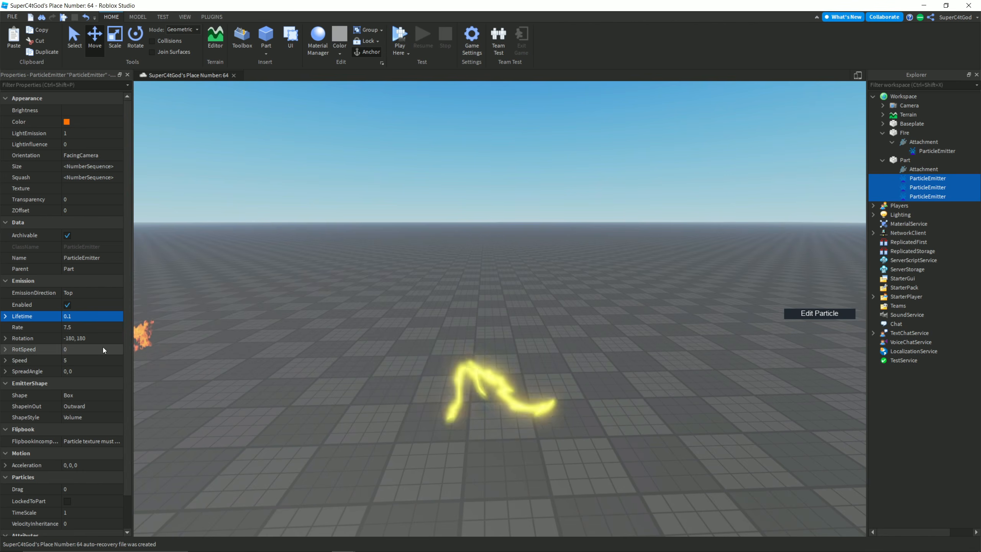
Step: Set the RotSpeed range of the three lightning ParticleEmitters to -100, 100
{"action": "left_click", "coordinate": [106, 348]}
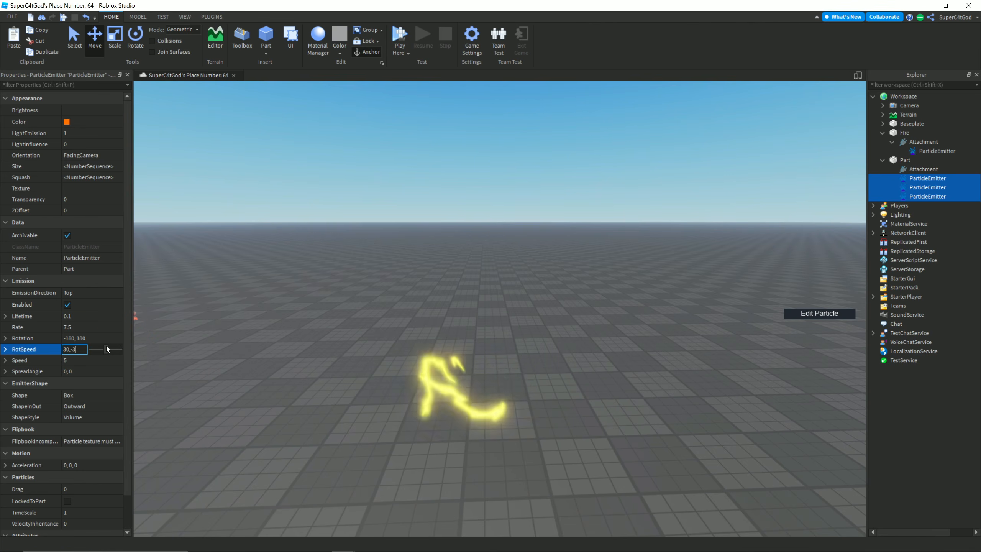
{"action": "type", "text": "-30, 30"}
{"action": "key", "text": "BackSpace"}
{"action": "key", "text": "BackSpace"}
{"action": "key", "text": "BackSpace"}
{"action": "key", "text": "BackSpace"}
{"action": "key", "text": "BackSpace"}
{"action": "key", "text": "BackSpace"}
{"action": "key", "text": "BackSpace"}
{"action": "type", "text": "100,-100"}
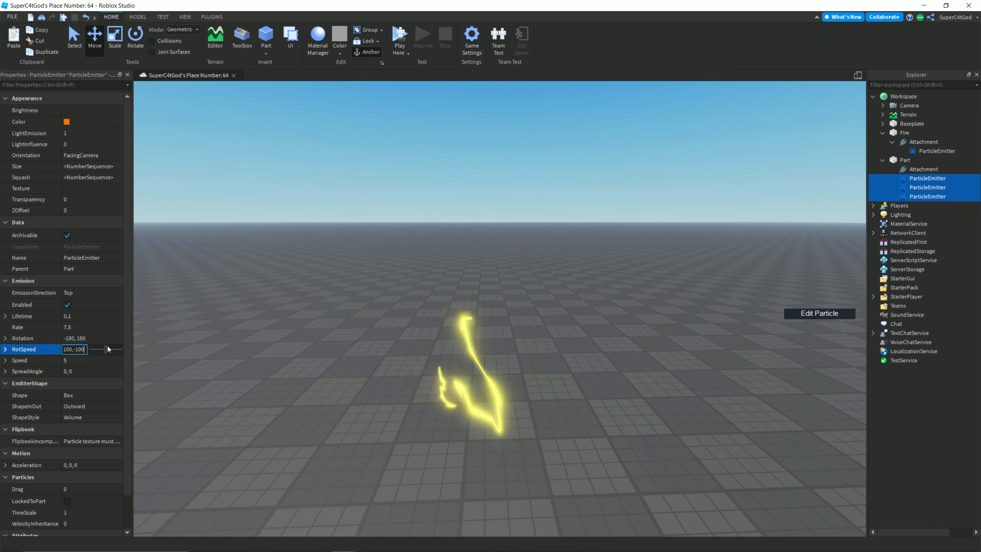
{"action": "key", "text": "Return"}
{"action": "key", "text": "s"}
{"action": "key", "text": "q"}
{"action": "key", "text": "w"}
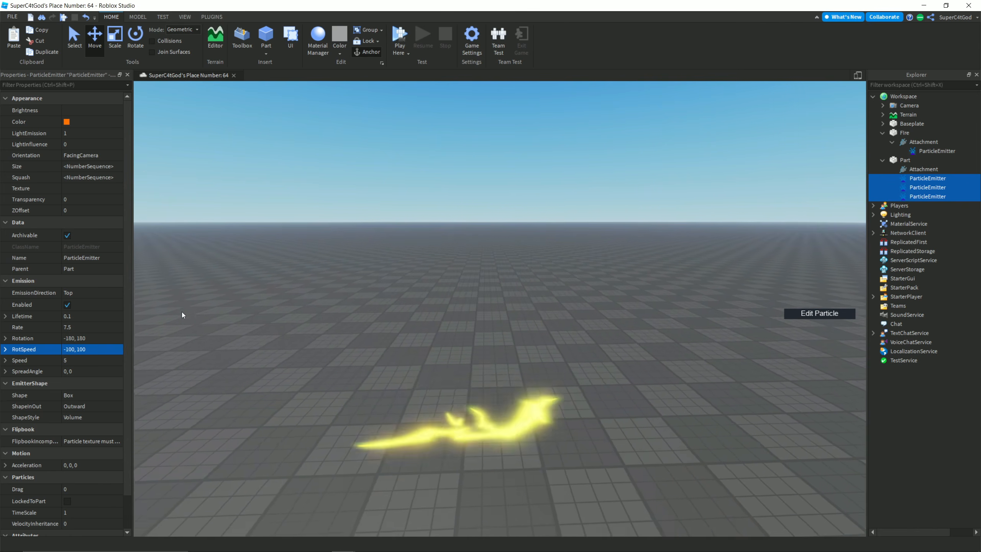
Step: Set the Rate of the three lightning ParticleEmitters to 10
{"action": "left_click", "coordinate": [78, 327]}
{"action": "type", "text": "10"}
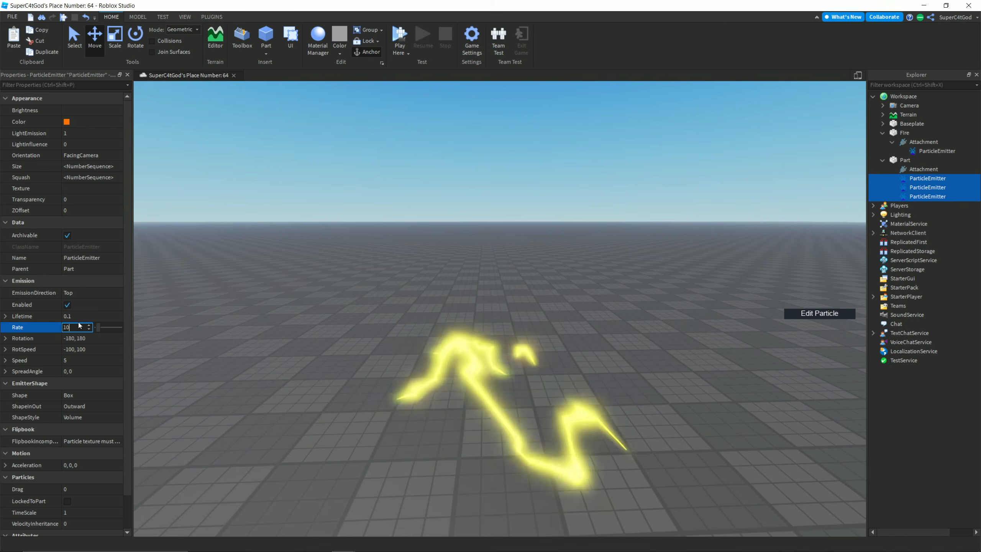
{"action": "key", "text": "Return"}
{"action": "right_click_drag", "start_coordinate": [338, 329], "coordinate": [338, 329]}
{"action": "key", "text": "s"}
{"action": "key", "text": "f"}
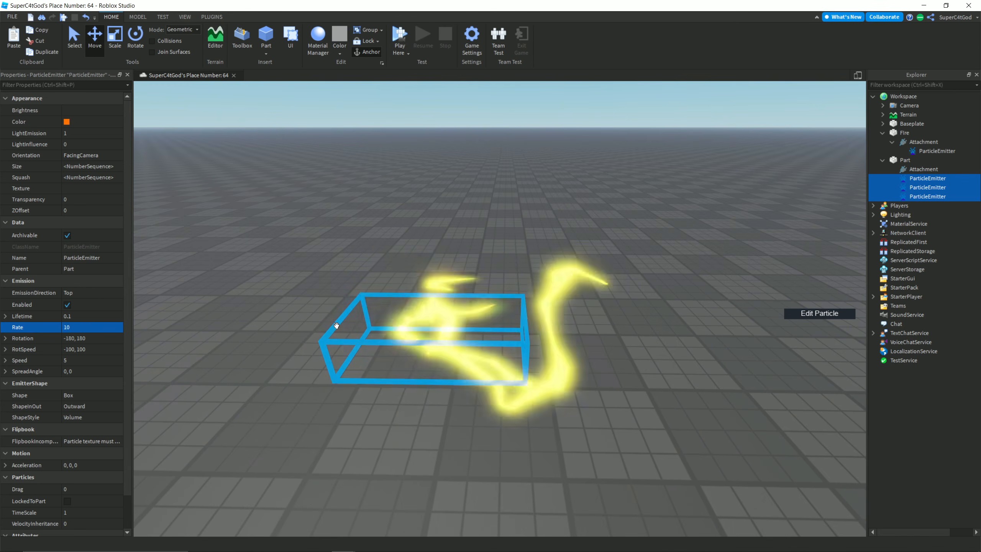
{"action": "right_click_drag", "start_coordinate": [337, 325], "coordinate": [336, 325]}
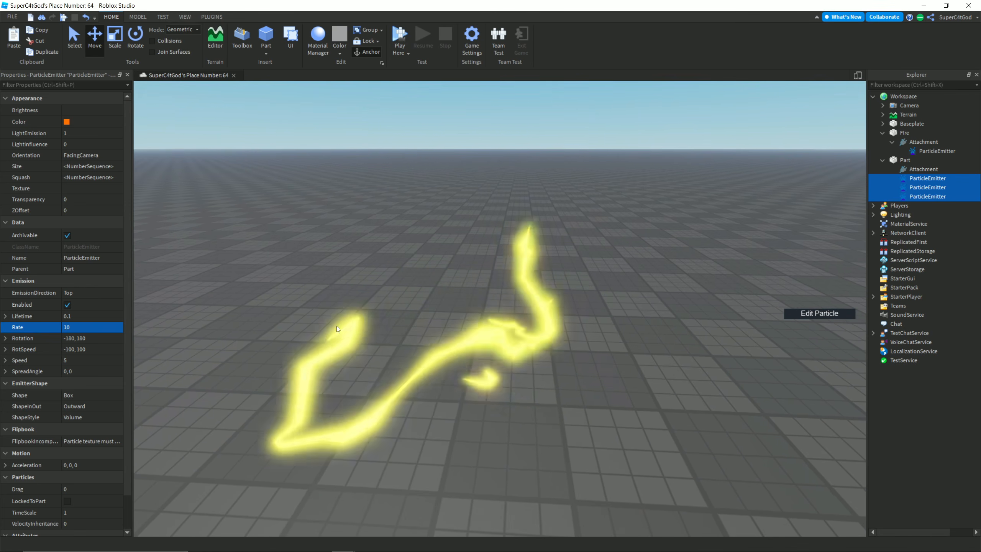
{"action": "right_click_drag", "start_coordinate": [628, 306], "coordinate": [628, 306]}
Step: Try lengthening the invisible lightning Part with the Scale tool, and undo the resize
{"action": "left_click", "coordinate": [459, 337]}
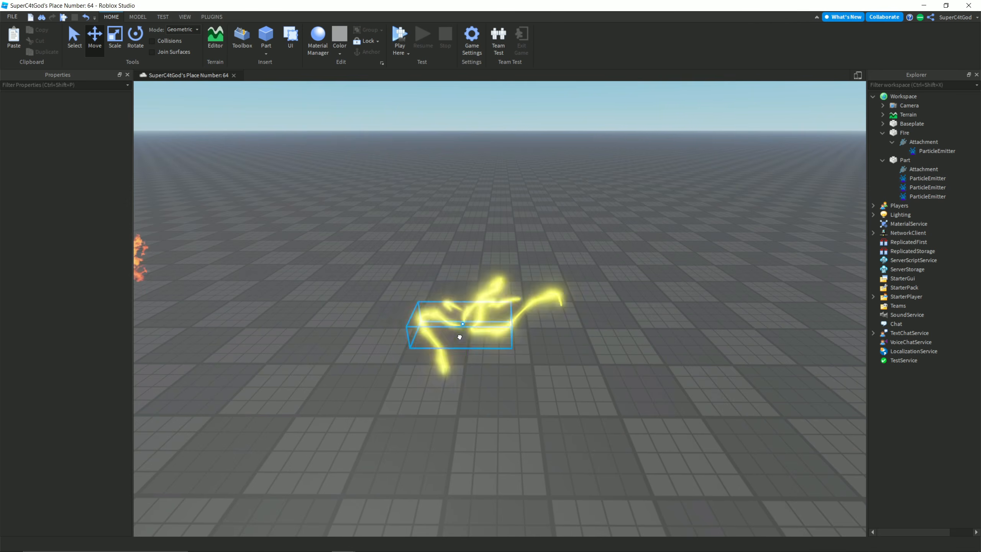
{"action": "left_click", "coordinate": [459, 337]}
{"action": "key", "text": "ctrl+3"}
{"action": "left_click_drag", "start_coordinate": [532, 324], "coordinate": [801, 331]}
{"action": "left_click", "coordinate": [641, 247]}
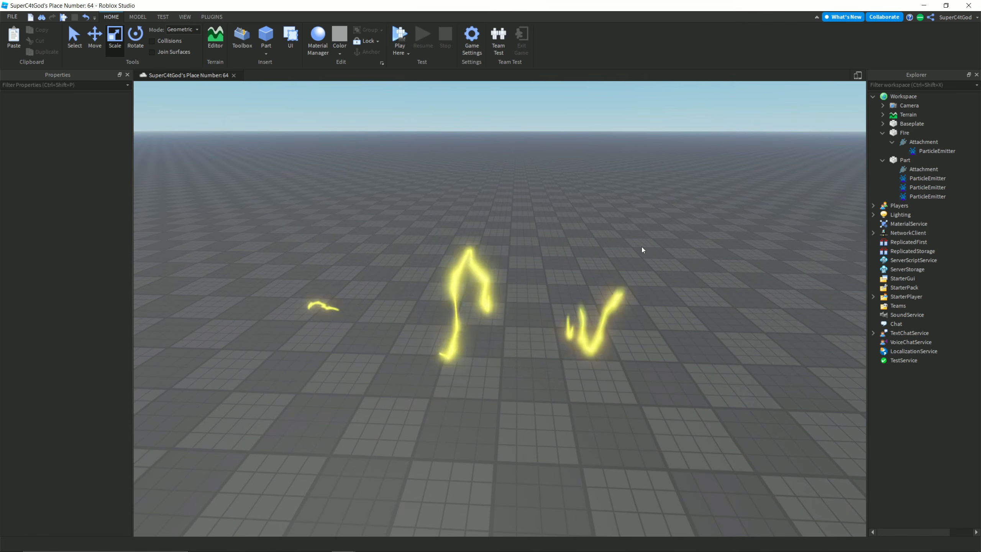
{"action": "key", "text": "ctrl+z"}
Step: Set the Rate of all three lightning ParticleEmitters to 20
{"action": "right_click_drag", "start_coordinate": [641, 247], "coordinate": [654, 243]}
{"action": "key", "text": "w"}
{"action": "key", "text": "a"}
{"action": "left_click", "coordinate": [916, 178]}
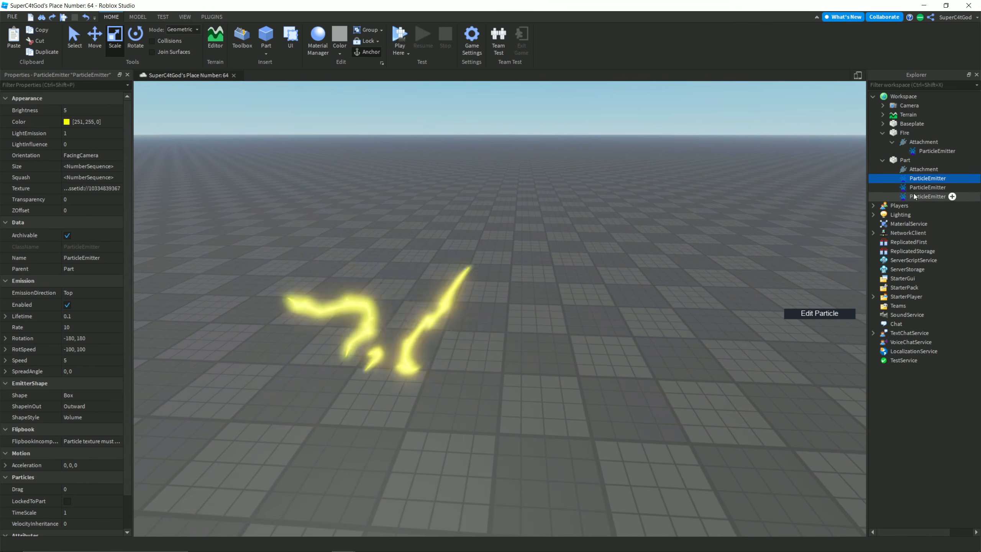
{"action": "right_click_drag", "start_coordinate": [726, 215], "coordinate": [727, 209]}
{"action": "key", "text": "w"}
{"action": "key", "text": "a"}
{"action": "key", "text": "s"}
{"action": "key", "text": "d"}
{"action": "right_click_drag", "start_coordinate": [518, 294], "coordinate": [515, 299]}
{"action": "left_click", "coordinate": [933, 196], "text": "shift"}
{"action": "left_click", "coordinate": [93, 327]}
{"action": "type", "text": "20"}
{"action": "key", "text": "Return"}
Step: Try enlarging the lightning Part in two directions with the Scale tool, and undo both resizes
{"action": "right_click_drag", "start_coordinate": [252, 309], "coordinate": [252, 299]}
{"action": "key", "text": "s"}
{"action": "left_click", "coordinate": [467, 324]}
{"action": "left_click_drag", "start_coordinate": [512, 319], "coordinate": [666, 302]}
{"action": "left_click_drag", "start_coordinate": [550, 338], "coordinate": [584, 403]}
{"action": "left_click", "coordinate": [572, 249]}
{"action": "right_click_drag", "start_coordinate": [572, 249], "coordinate": [634, 245]}
{"action": "key", "text": "q"}
{"action": "key", "text": "ctrl+z"}
{"action": "key", "text": "ctrl+z"}
{"action": "key", "text": "e"}
{"action": "key", "text": "a"}
Step: Change the first lightning ParticleEmitter's Color to a paler yellow, RGB 255, 248, 42
{"action": "left_click", "coordinate": [911, 179]}
{"action": "left_click", "coordinate": [911, 203], "text": "shift"}
{"action": "left_click", "coordinate": [911, 197], "text": "shift"}
{"action": "right_click_drag", "start_coordinate": [707, 171], "coordinate": [663, 173]}
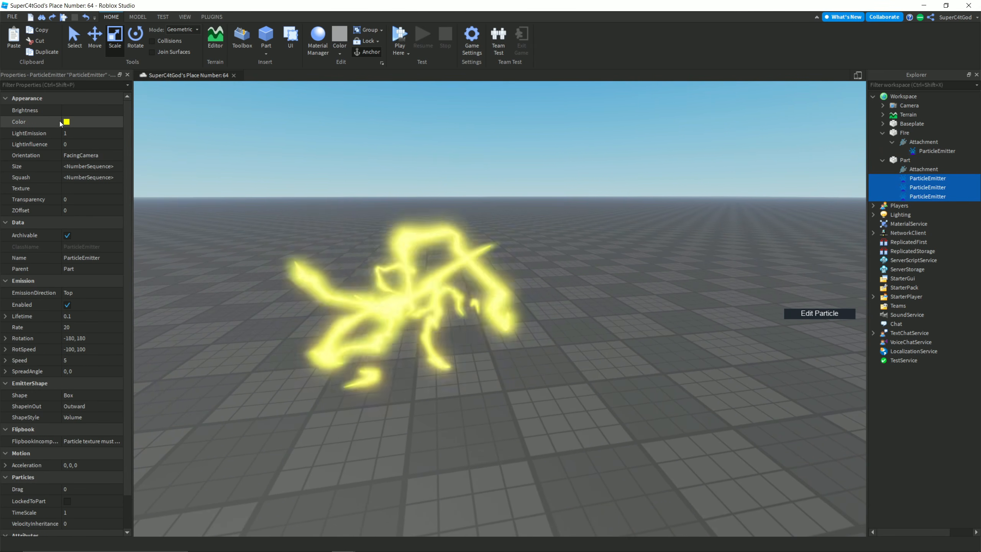
{"action": "double_click", "coordinate": [921, 178]}
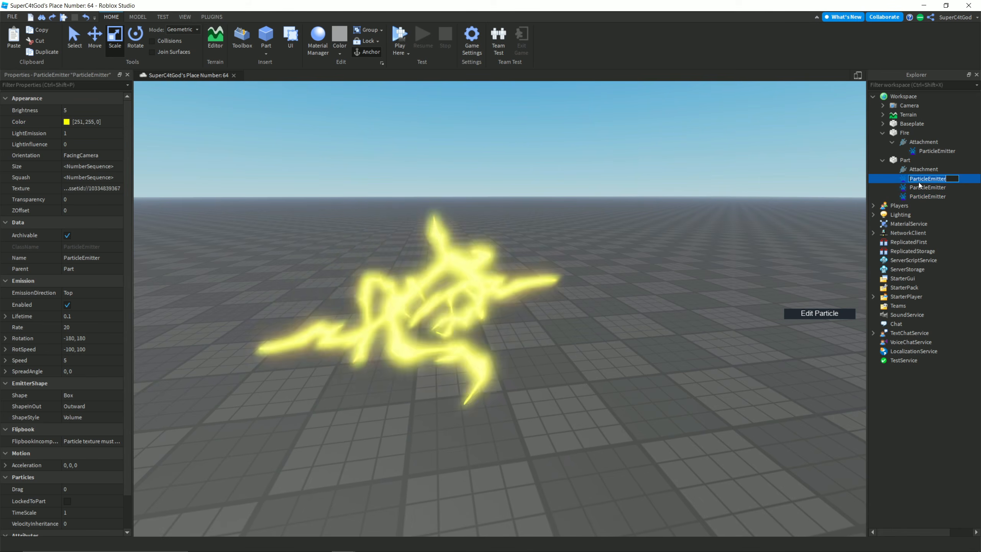
{"action": "left_click", "coordinate": [916, 187]}
{"action": "left_click", "coordinate": [917, 182]}
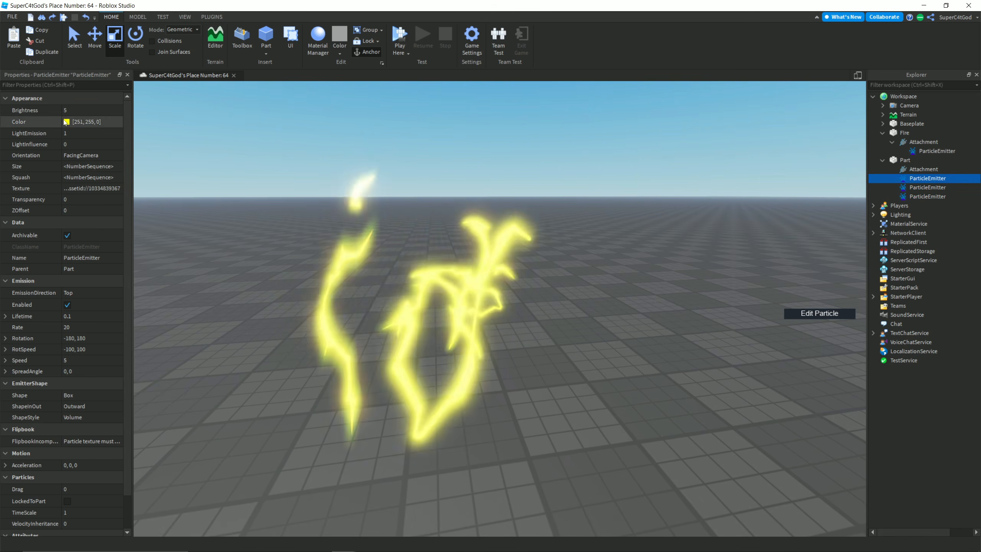
{"action": "left_click", "coordinate": [64, 122]}
{"action": "left_click_drag", "start_coordinate": [516, 179], "coordinate": [292, 179]}
{"action": "left_click", "coordinate": [347, 251]}
{"action": "left_click_drag", "start_coordinate": [347, 249], "coordinate": [348, 214]}
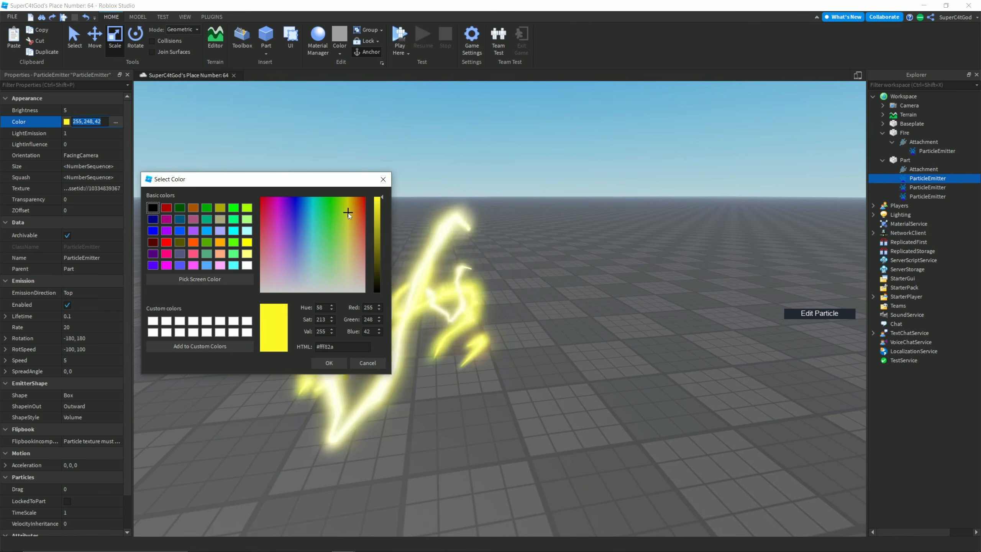
{"action": "left_click", "coordinate": [328, 362]}
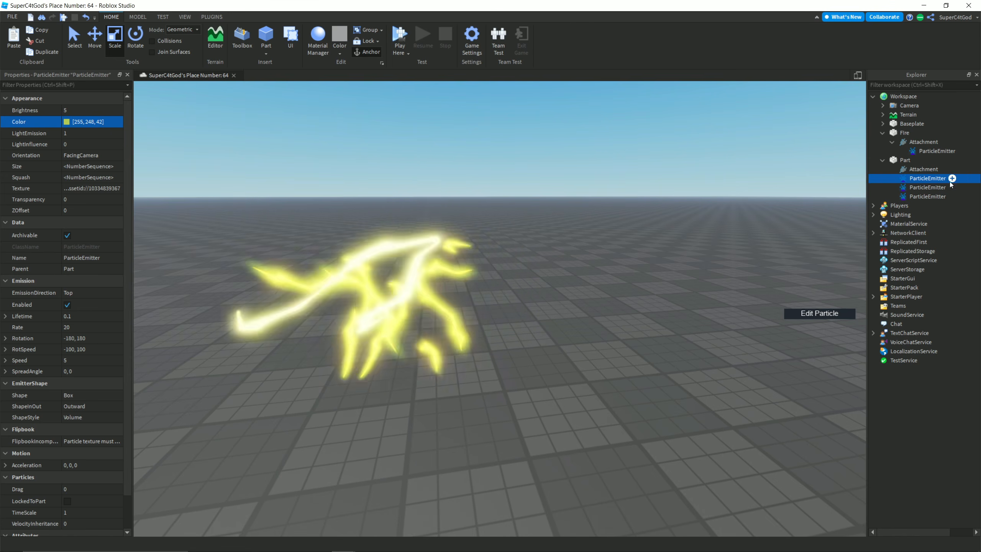
Step: Change the second lightning ParticleEmitter's Color to a paler orange, RGB 255, 131, 49
{"action": "left_click", "coordinate": [927, 187]}
{"action": "left_click", "coordinate": [65, 122]}
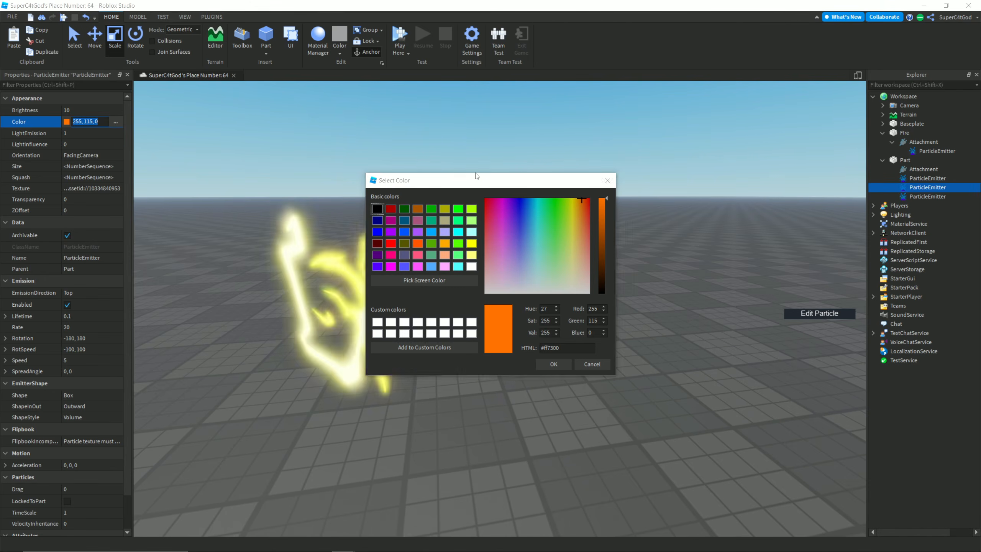
{"action": "left_click_drag", "start_coordinate": [476, 174], "coordinate": [211, 111]}
{"action": "left_click", "coordinate": [317, 140]}
{"action": "left_click_drag", "start_coordinate": [317, 139], "coordinate": [317, 153]}
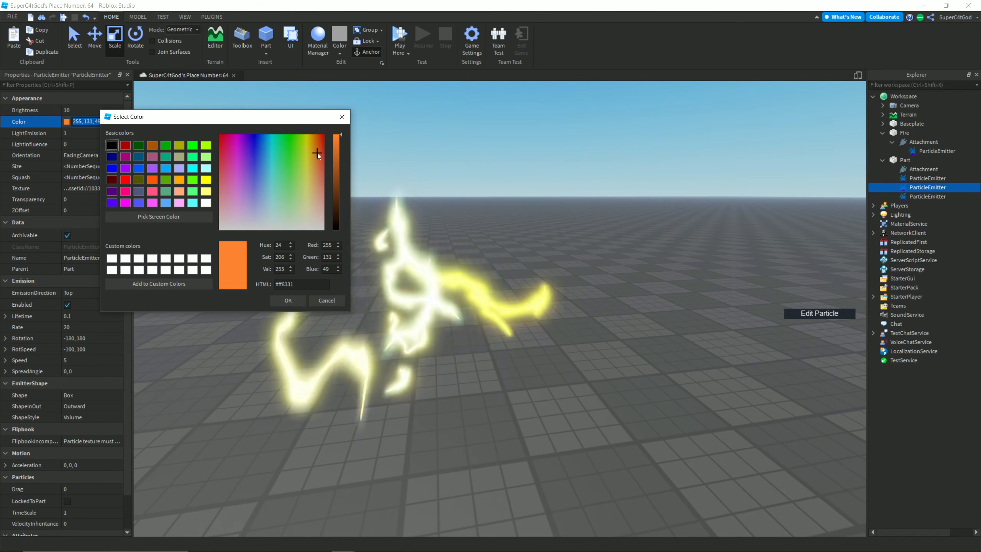
{"action": "left_click", "coordinate": [298, 299]}
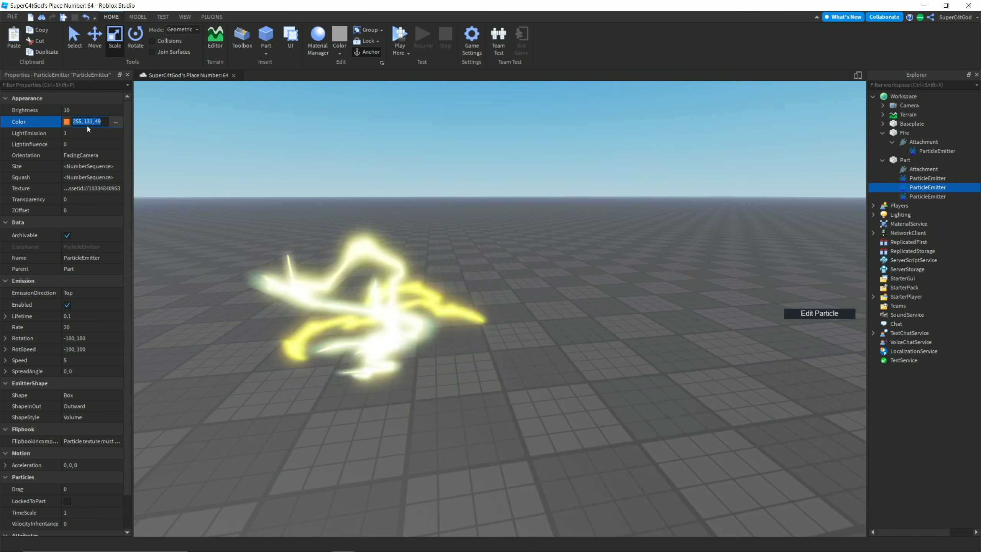
Step: Copy the second lightning ParticleEmitter's Color, RGB 255, 131, 49, to the third lightning ParticleEmitter
{"action": "left_click", "coordinate": [96, 122]}
{"action": "right_click", "coordinate": [103, 123]}
{"action": "left_click", "coordinate": [112, 167]}
{"action": "left_click", "coordinate": [927, 198]}
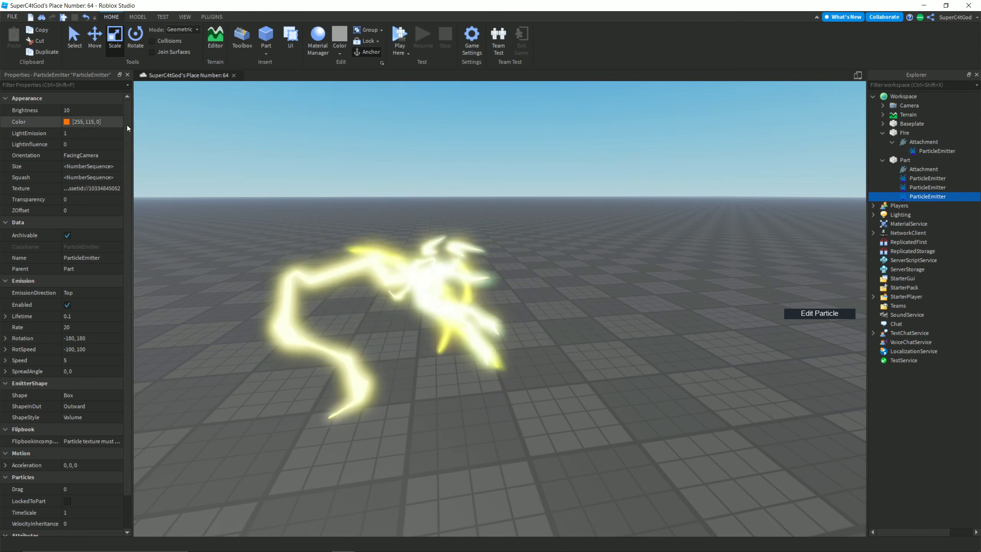
{"action": "left_click", "coordinate": [96, 121]}
{"action": "right_click", "coordinate": [92, 122]}
{"action": "left_click", "coordinate": [117, 178]}
{"action": "key", "text": "Return"}
{"action": "right_click_drag", "start_coordinate": [370, 178], "coordinate": [370, 178]}
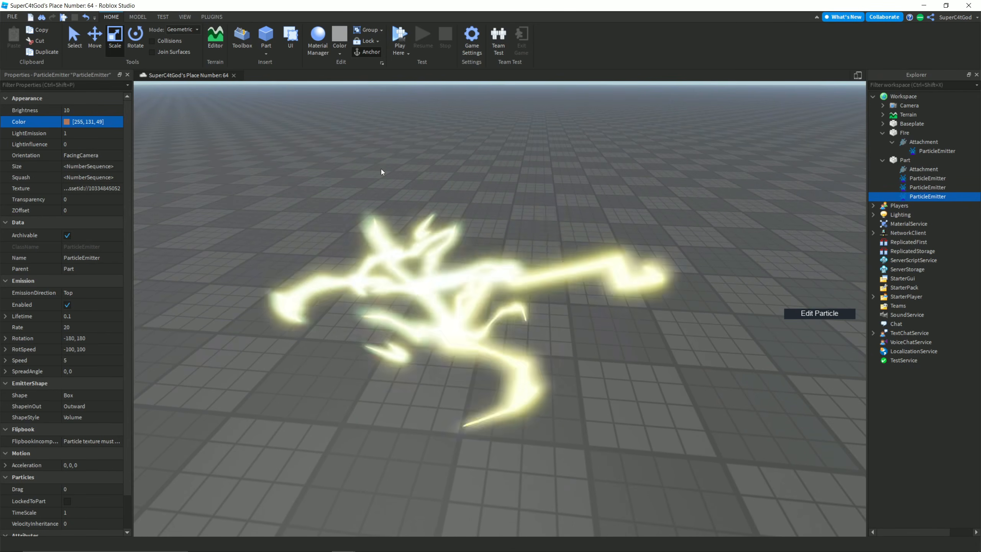
Step: Change the third lightning ParticleEmitter's Color to a redder orange, RGB 255, 98, 51
{"action": "left_click", "coordinate": [87, 122]}
{"action": "left_click", "coordinate": [115, 122]}
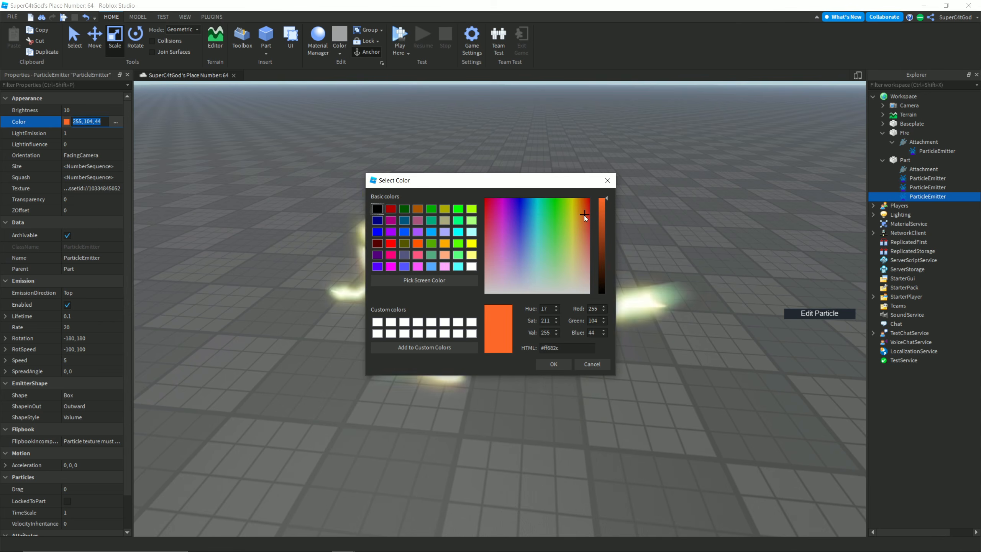
{"action": "left_click_drag", "start_coordinate": [561, 183], "coordinate": [321, 155]}
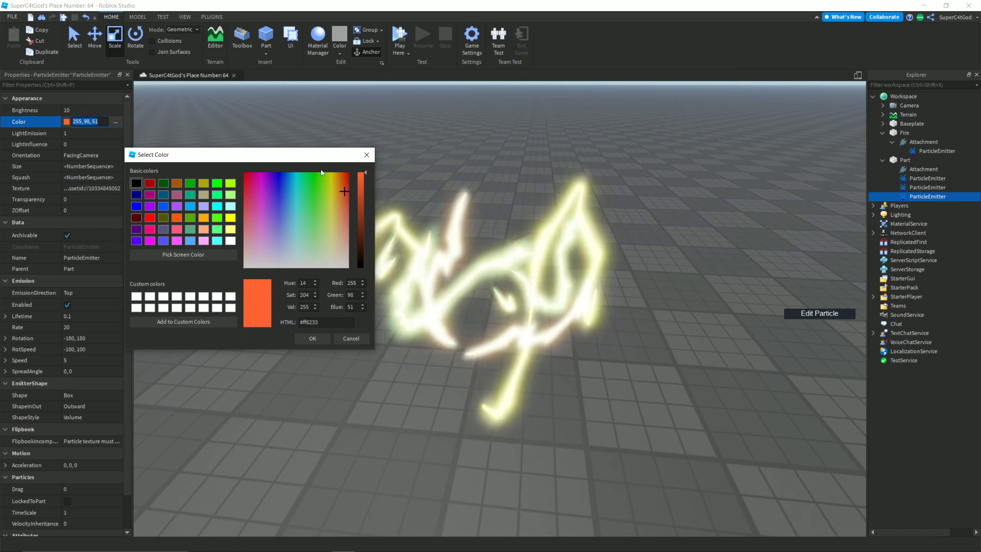
{"action": "left_click", "coordinate": [313, 335]}
{"action": "left_click", "coordinate": [102, 157]}
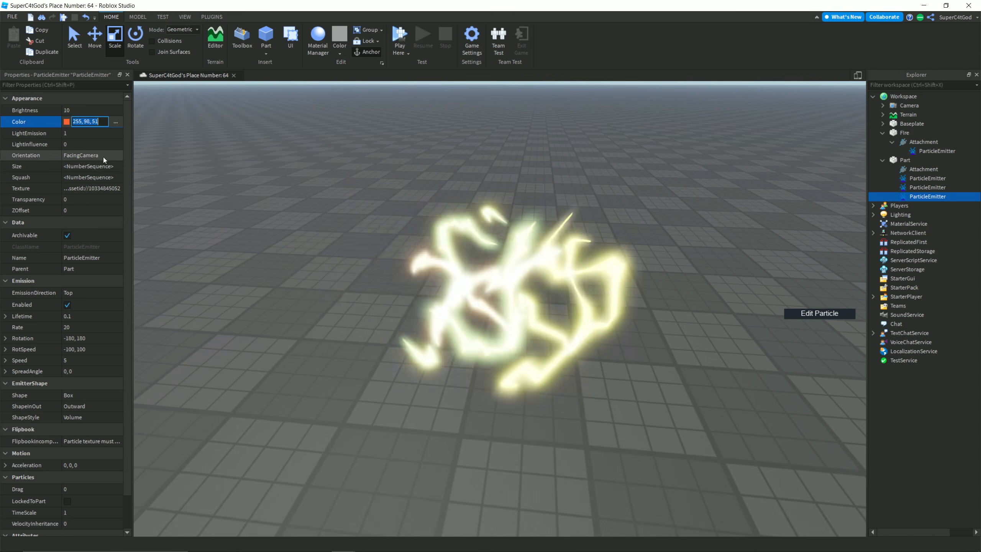
Step: Apply the third lightning ParticleEmitter's redder orange, RGB 255, 98, 51, as the Color of the second lightning ParticleEmitter
{"action": "left_click", "coordinate": [929, 187]}
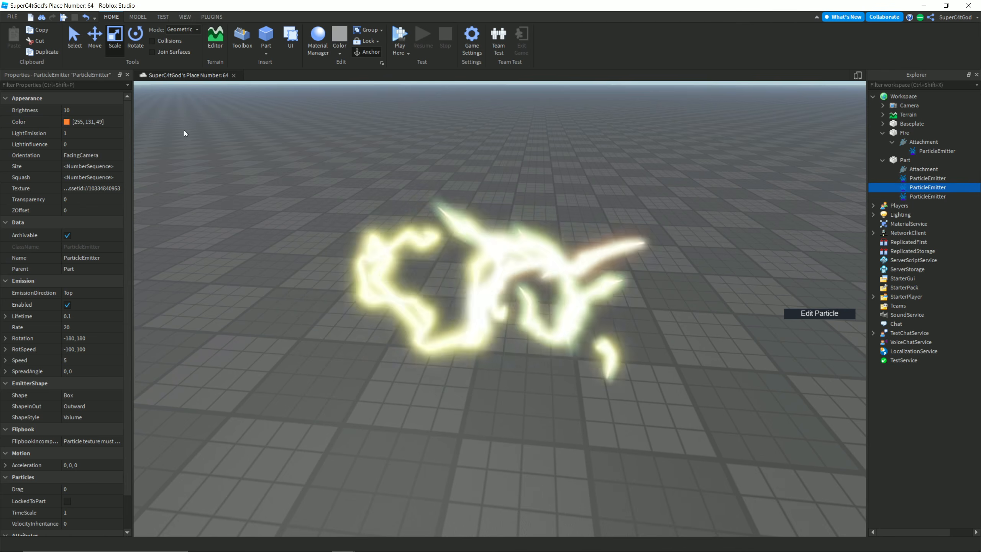
{"action": "left_click", "coordinate": [76, 122]}
{"action": "right_click", "coordinate": [85, 122]}
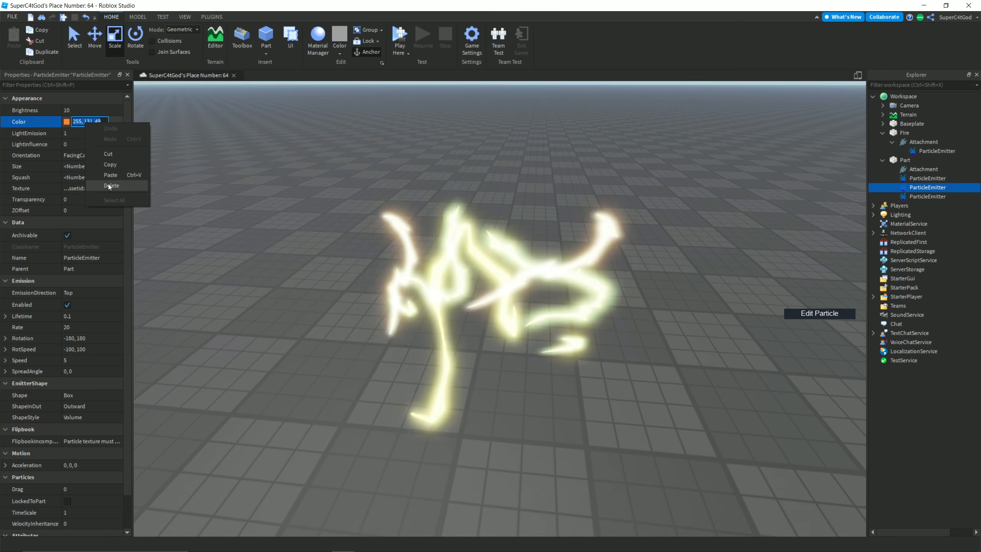
{"action": "key", "text": "Return"}
{"action": "scroll", "coordinate": [528, 178], "scroll_direction": "down", "scroll_amount": 8}
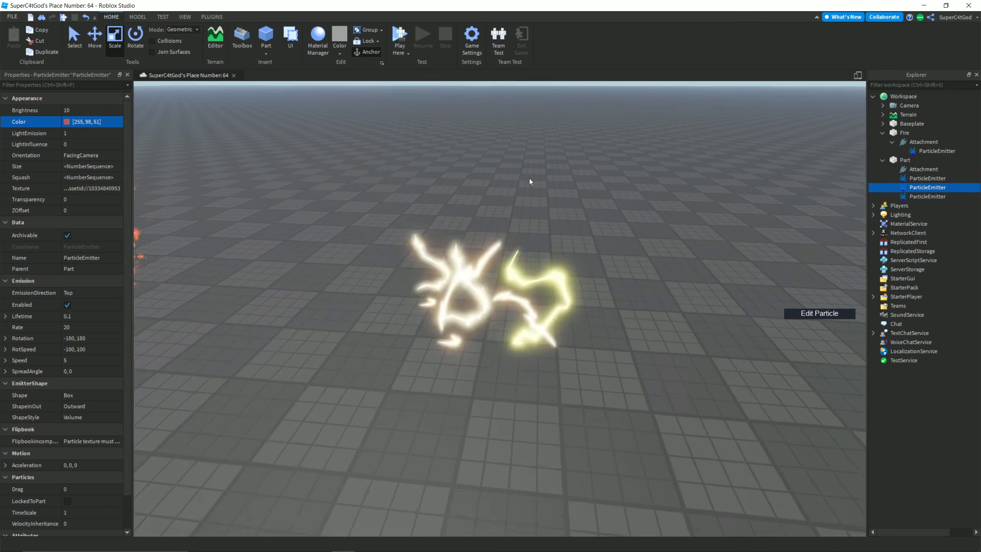
{"action": "scroll", "coordinate": [529, 177], "scroll_direction": "up", "scroll_amount": 7}
{"action": "scroll", "coordinate": [529, 177], "scroll_direction": "down", "scroll_amount": 1}
Step: Undo the recent Color and Brightness edits on the lightning ParticleEmitters back to the first emitter's Color RGB 251, 255, 0
{"action": "key", "text": "ctrl+z"}
{"action": "key", "text": "ctrl+z"}
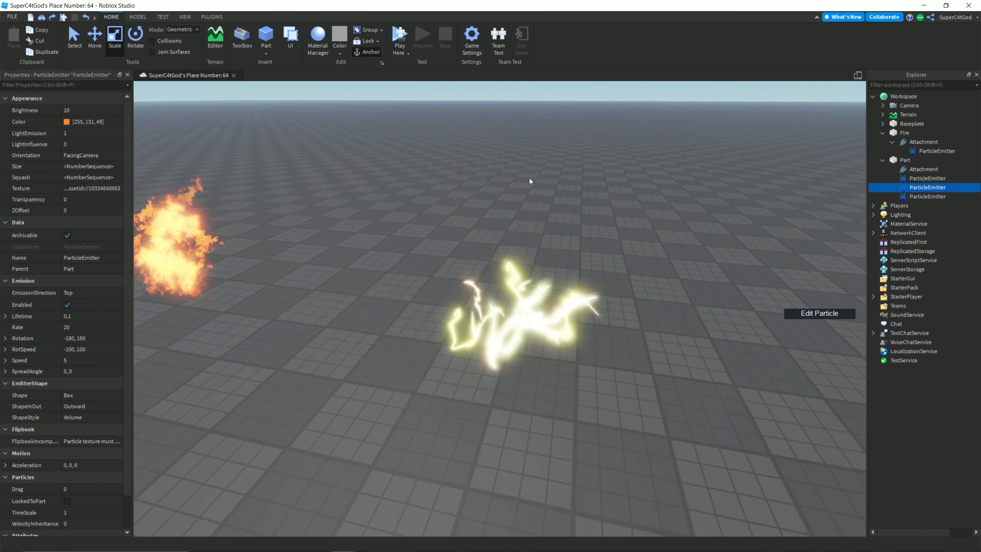
{"action": "key", "text": "ctrl+z"}
{"action": "key", "text": "ctrl+z"}
{"action": "key", "text": "ctrl+z"}
{"action": "key", "text": "ctrl+z"}
{"action": "right_click_drag", "start_coordinate": [529, 178], "coordinate": [532, 177]}
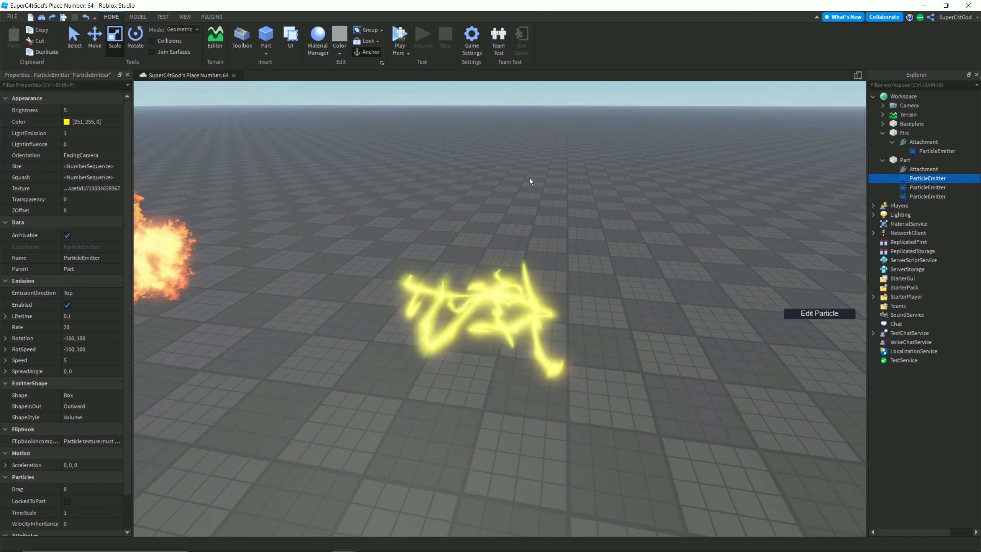
Step: Set the first lightning ParticleEmitter's Brightness to 10
{"action": "left_click", "coordinate": [926, 188]}
{"action": "left_click", "coordinate": [896, 197], "text": "shift"}
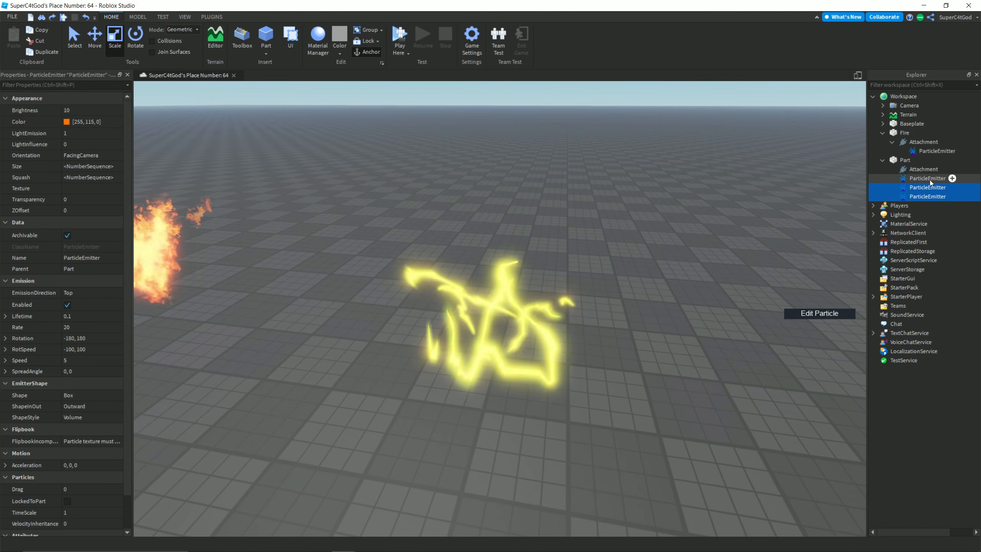
{"action": "left_click", "coordinate": [98, 110]}
{"action": "type", "text": "10"}
{"action": "key", "text": "Return"}
{"action": "right_click_drag", "start_coordinate": [308, 153], "coordinate": [543, 158]}
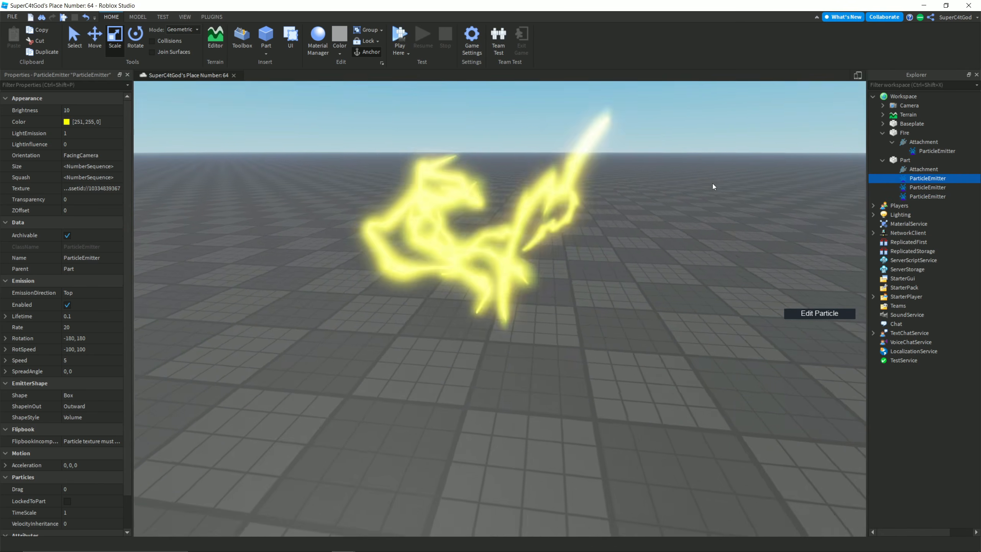
Step: Set the Brightness of all three lightning ParticleEmitters to 20
{"action": "left_click", "coordinate": [888, 196], "text": "shift"}
{"action": "left_click", "coordinate": [106, 109]}
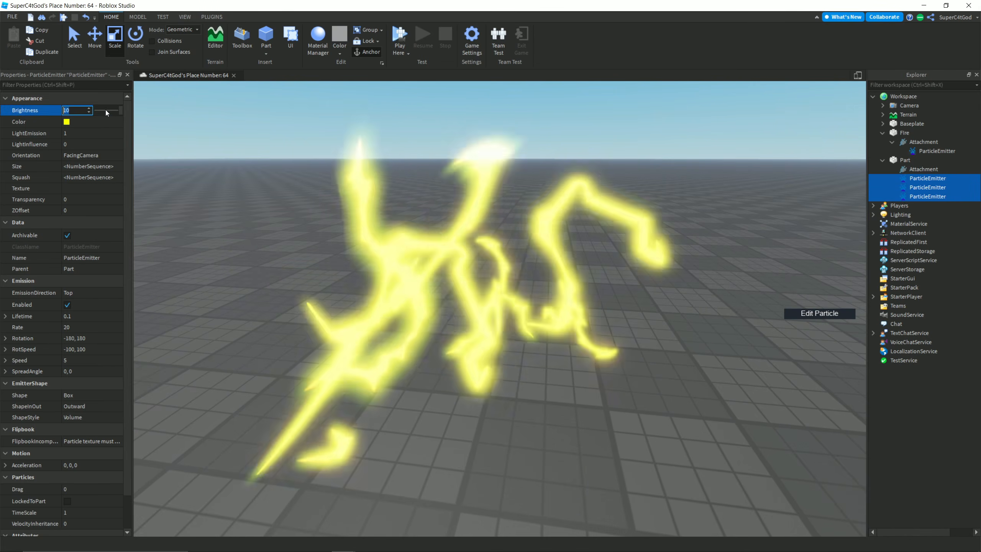
{"action": "type", "text": "20"}
{"action": "key", "text": "Return"}
{"action": "scroll", "coordinate": [527, 193], "scroll_direction": "down", "scroll_amount": 4}
{"action": "right_click_drag", "start_coordinate": [527, 193], "coordinate": [527, 193]}
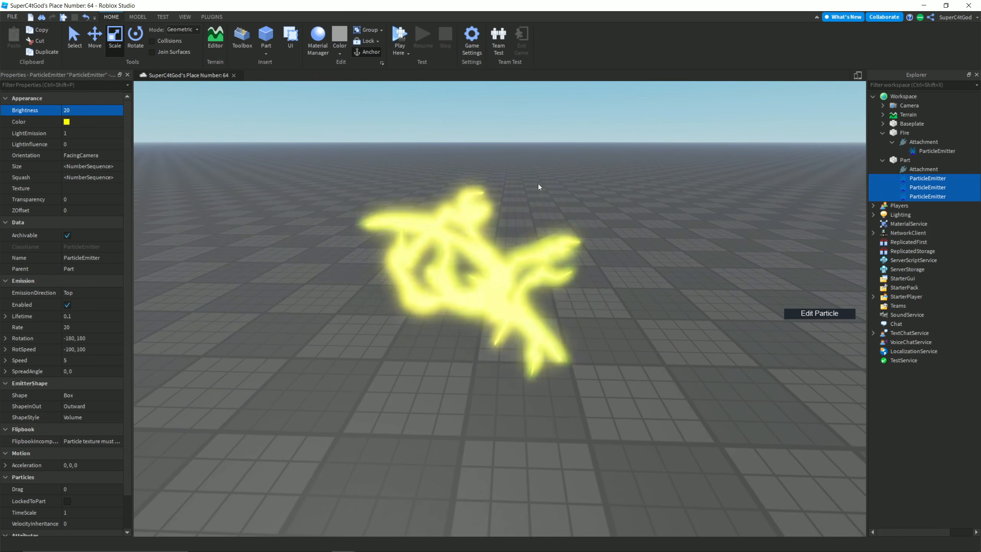
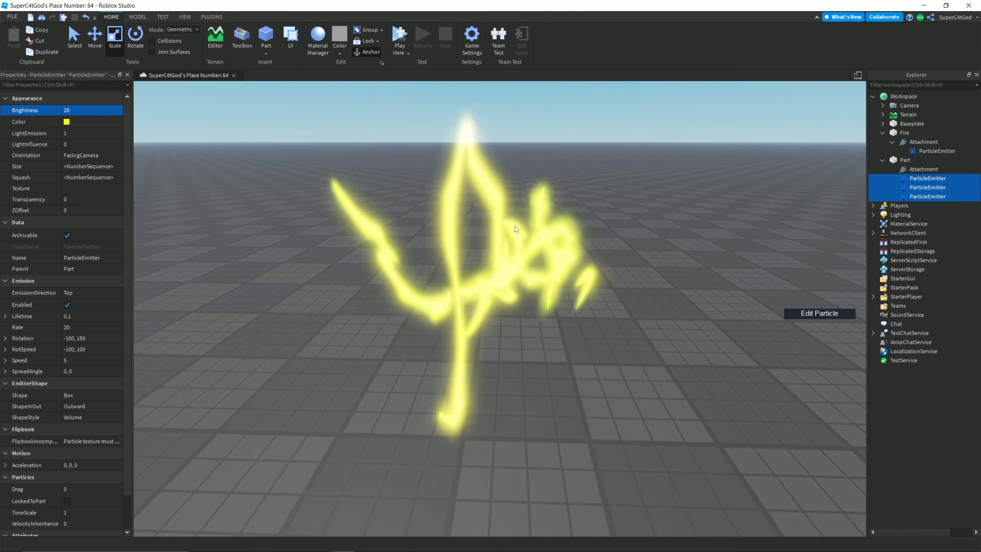
{"action": "left_click", "coordinate": [712, 228]}
{"action": "left_click", "coordinate": [927, 178]}
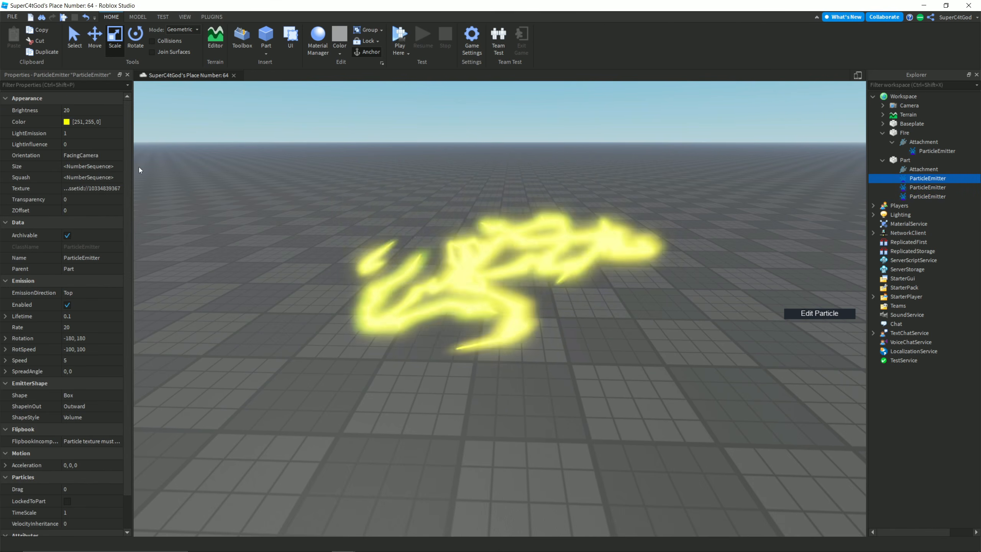
{"action": "left_click", "coordinate": [91, 188]}
{"action": "scroll", "coordinate": [104, 248], "scroll_direction": "up", "scroll_amount": 4}
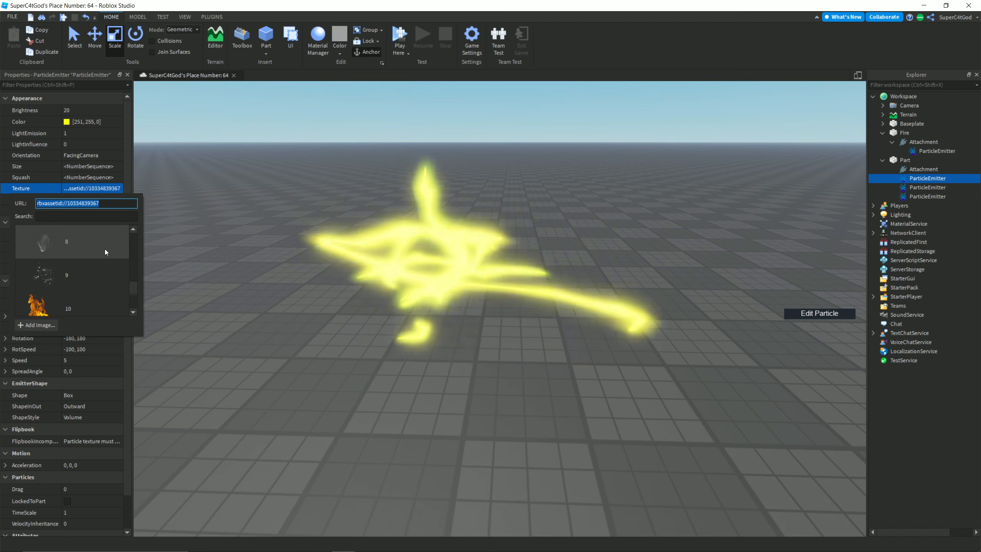
{"action": "right_click_drag", "start_coordinate": [256, 221], "coordinate": [255, 221]}
{"action": "key", "text": "s"}
{"action": "left_click", "coordinate": [349, 245]}
{"action": "key", "text": "s"}
{"action": "key", "text": "w"}
{"action": "key", "text": "w"}
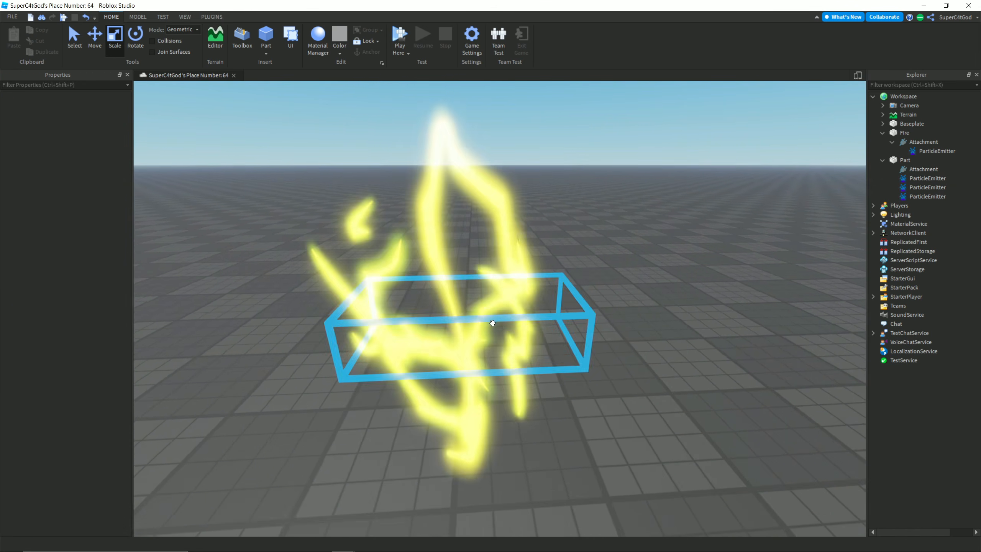
{"action": "key", "text": "s"}
Step: Duplicate the lightning Part and move the copy away from the original along the X axis to about X 24.1
{"action": "left_click", "coordinate": [497, 324]}
{"action": "key", "text": "a"}
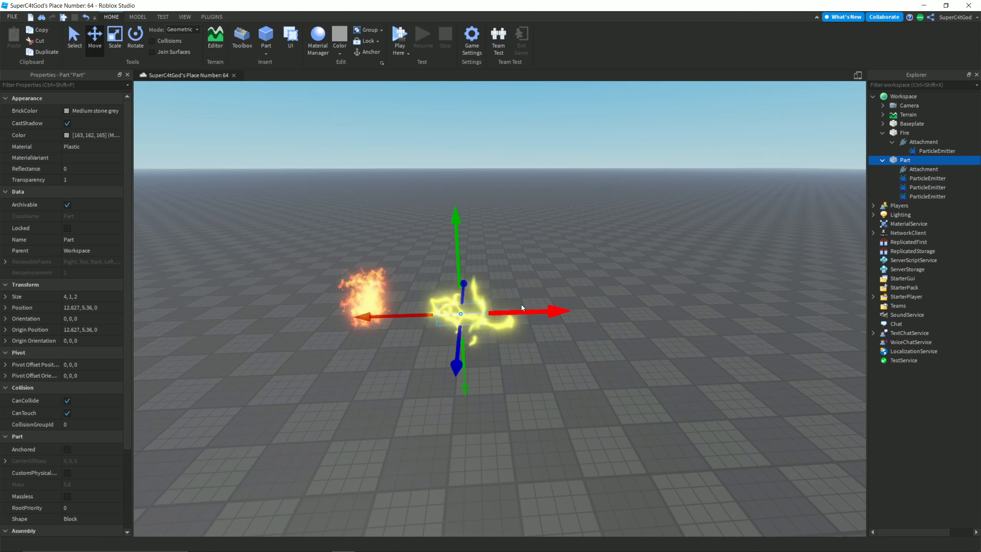
{"action": "left_click", "coordinate": [519, 271]}
{"action": "key", "text": "w"}
{"action": "key", "text": "s"}
{"action": "left_click", "coordinate": [473, 319]}
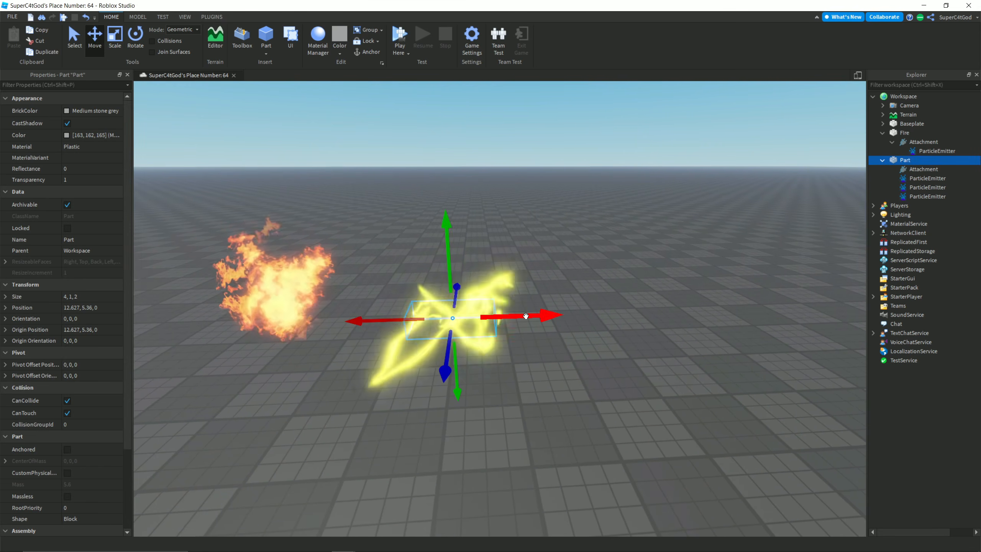
{"action": "key", "text": "ctrl+d"}
{"action": "left_click_drag", "start_coordinate": [521, 316], "coordinate": [742, 324]}
{"action": "key", "text": "d"}
{"action": "left_click_drag", "start_coordinate": [566, 310], "coordinate": [585, 310]}
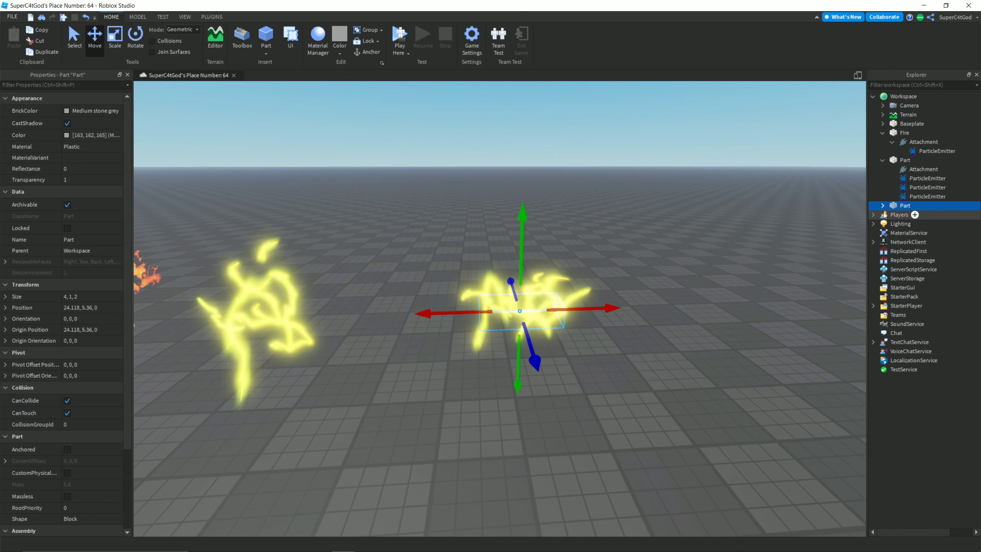
Step: Delete all three ParticleEmitters from the duplicated Part, keeping its Attachment
{"action": "left_click", "coordinate": [882, 213]}
{"action": "left_click", "coordinate": [882, 206]}
{"action": "key", "text": "d"}
{"action": "key", "text": "q"}
{"action": "left_click", "coordinate": [919, 241]}
{"action": "left_click", "coordinate": [918, 233], "text": "ctrl"}
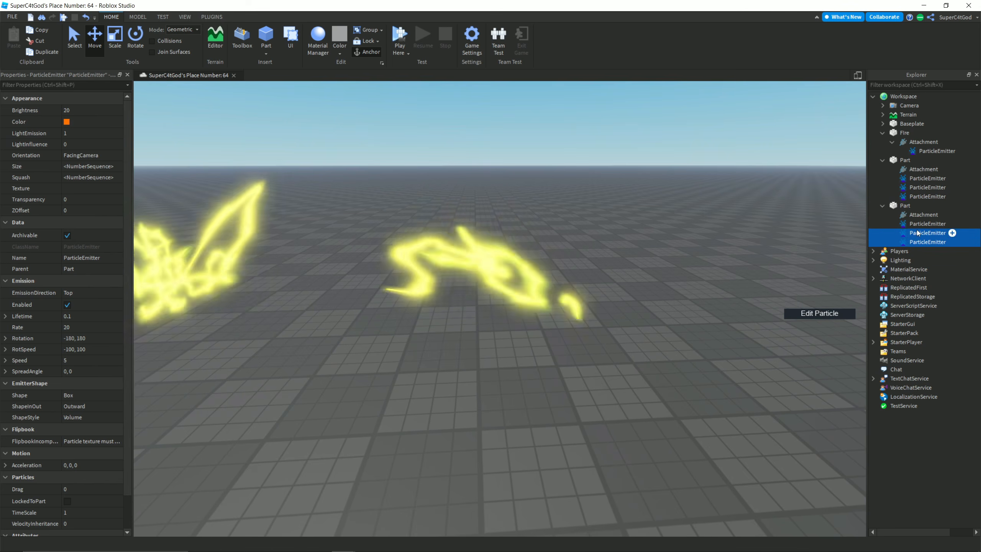
{"action": "left_click", "coordinate": [918, 224], "text": "ctrl"}
{"action": "key", "text": "Delete"}
Step: Insert a ParticleEmitter into the duplicated Part's Attachment
{"action": "right_click", "coordinate": [906, 217]}
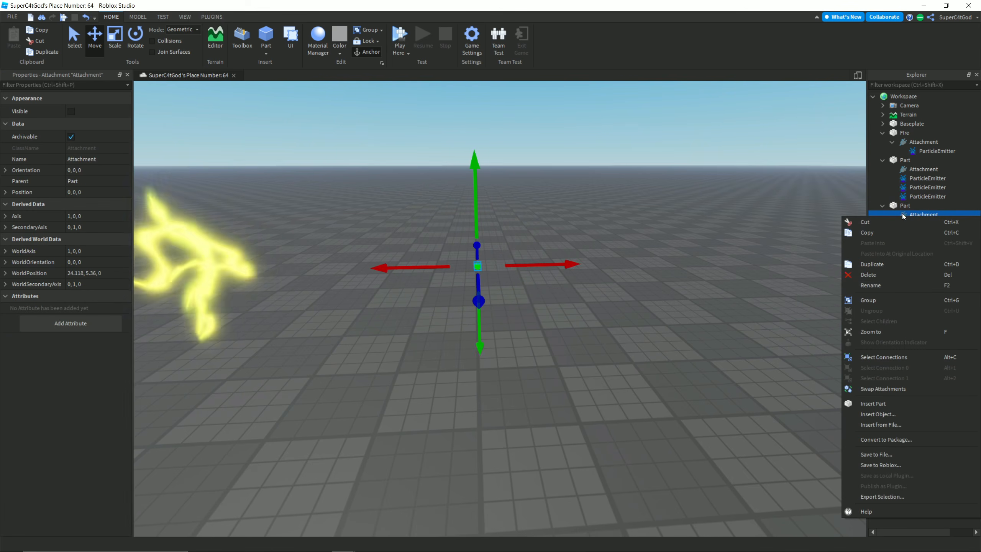
{"action": "left_click", "coordinate": [872, 410]}
{"action": "type", "text": "pa"}
{"action": "left_click", "coordinate": [902, 258]}
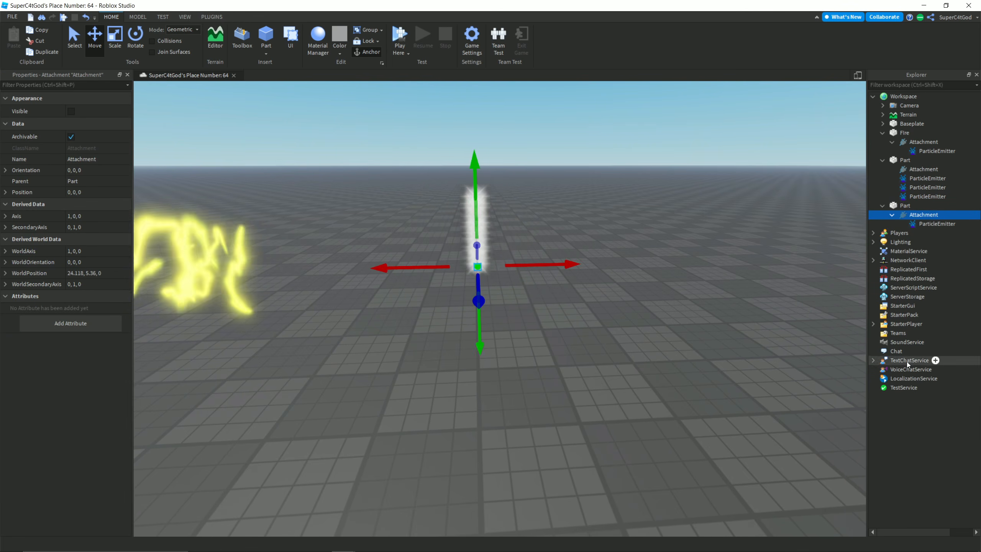
Step: Set the new ParticleEmitter's Lifetime to 1 and its Rate to 5
{"action": "right_click_drag", "start_coordinate": [768, 245], "coordinate": [777, 234]}
{"action": "key", "text": "w"}
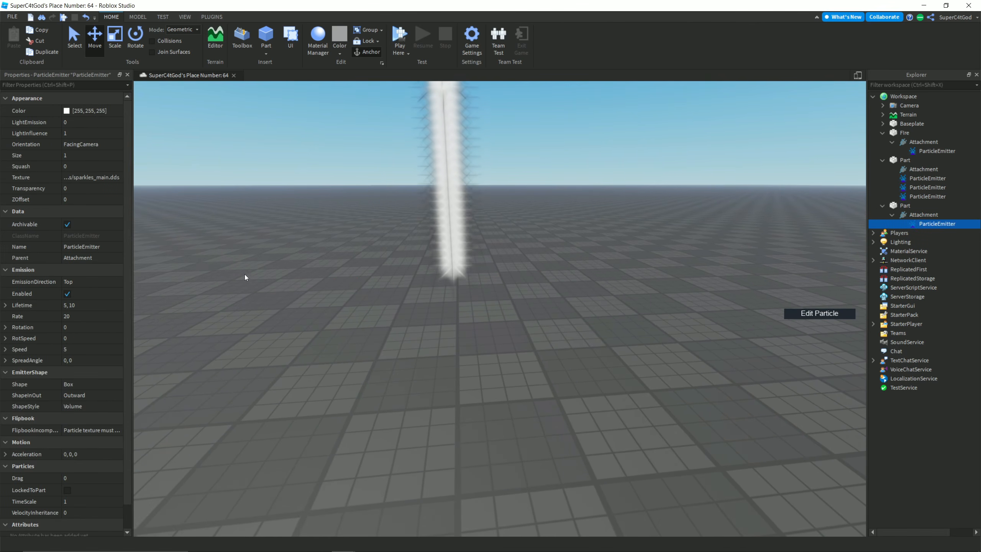
{"action": "left_click", "coordinate": [81, 305]}
{"action": "type", "text": "1"}
{"action": "left_click", "coordinate": [76, 316]}
{"action": "key", "text": "Return"}
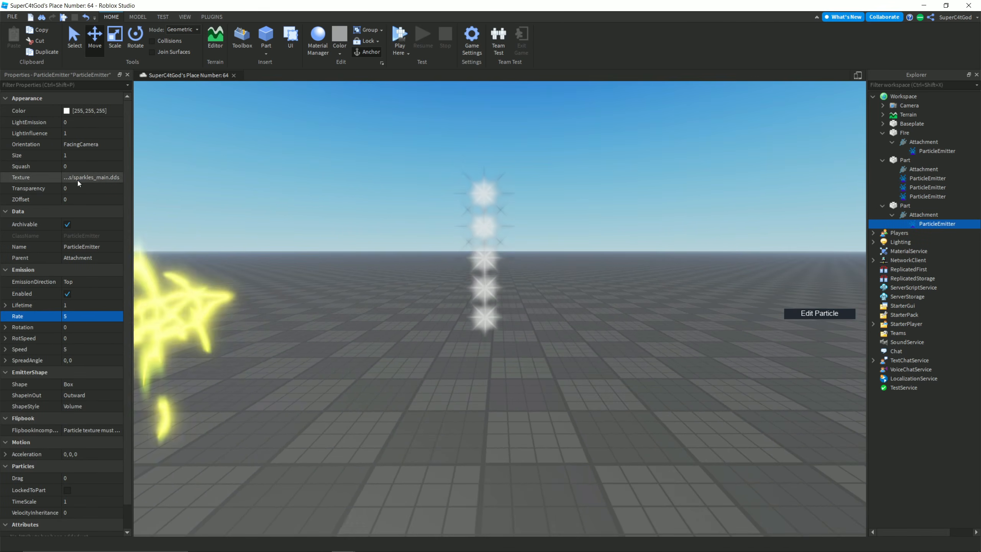
{"action": "left_click", "coordinate": [77, 177]}
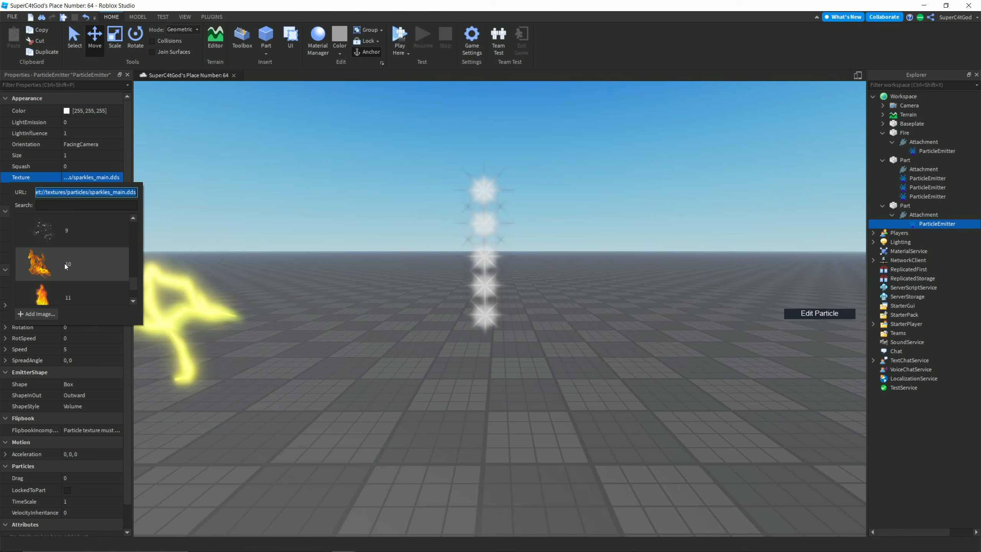
{"action": "left_click", "coordinate": [61, 299]}
{"action": "right_click_drag", "start_coordinate": [372, 273], "coordinate": [371, 272]}
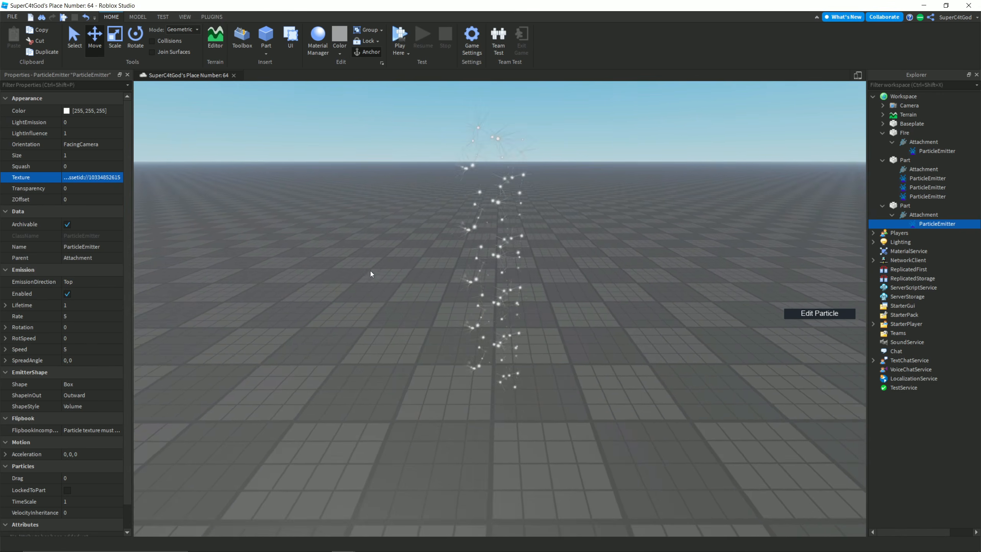
Step: Set the sparkle ParticleEmitter's Rotation range to -180, 180
{"action": "type", "text": "1"}
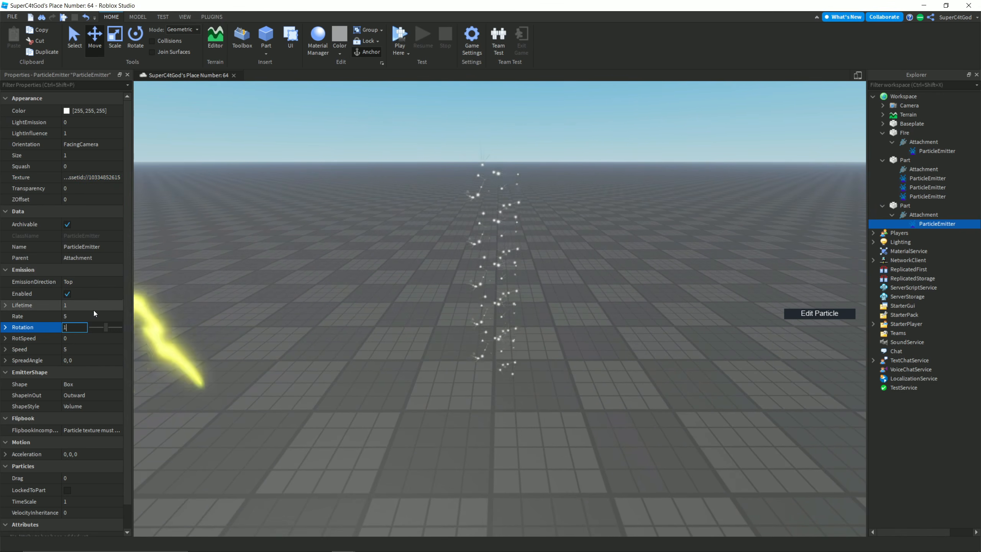
{"action": "type", "text": "80,-180"}
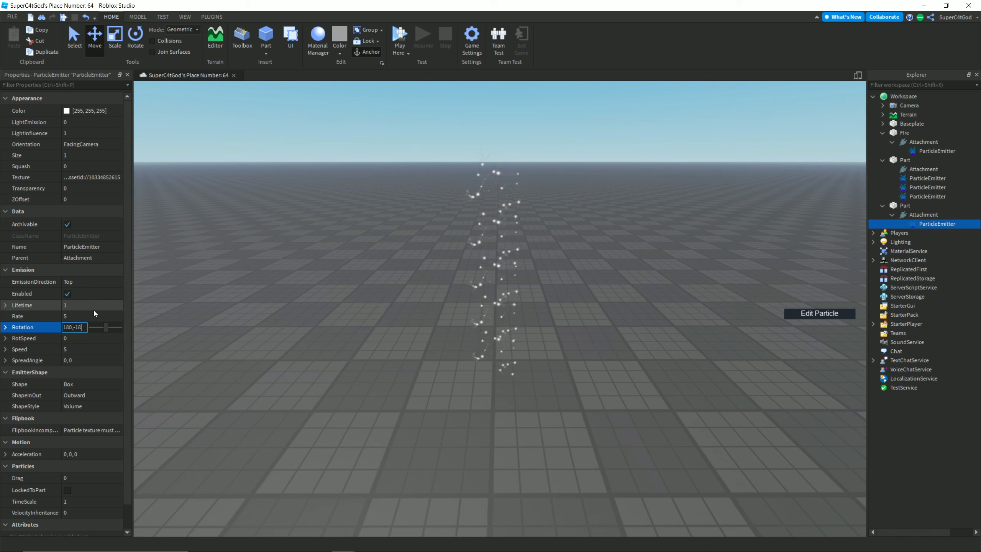
{"action": "key", "text": "Return"}
{"action": "right_click_drag", "start_coordinate": [364, 250], "coordinate": [370, 247]}
{"action": "scroll", "coordinate": [370, 246], "scroll_direction": "down", "scroll_amount": 3}
Step: Turn the scene to night by repositioning the moon with the Drag Moon plugin tool
{"action": "middle_click_drag", "start_coordinate": [370, 247], "coordinate": [212, 14]}
{"action": "right_click_drag", "start_coordinate": [331, 133], "coordinate": [362, 112]}
{"action": "left_click", "coordinate": [211, 17]}
{"action": "left_click", "coordinate": [258, 38]}
{"action": "right_click_drag", "start_coordinate": [439, 232], "coordinate": [433, 197]}
{"action": "left_click", "coordinate": [552, 372]}
{"action": "right_click_drag", "start_coordinate": [551, 371], "coordinate": [553, 382]}
{"action": "left_click", "coordinate": [257, 41]}
{"action": "mouse_move", "coordinate": [369, 195]}
{"action": "right_mouse_down"}
{"action": "mouse_move", "coordinate": [371, 210]}
{"action": "mouse_move", "coordinate": [373, 193]}
{"action": "right_mouse_up"}
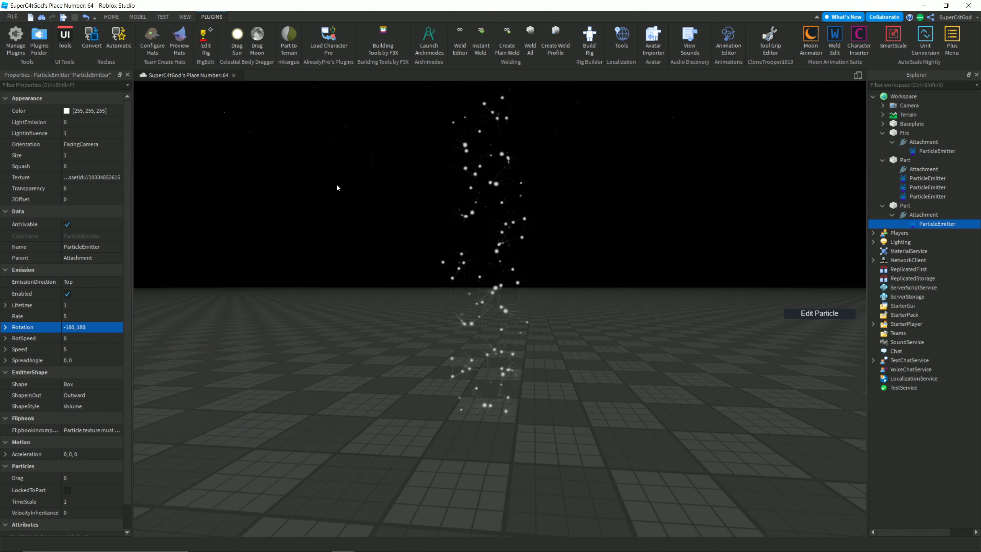
Step: Set the sparkle ParticleEmitter's LightEmission to 1 and LightInfluence to 0
{"action": "left_click", "coordinate": [69, 122]}
{"action": "type", "text": "1"}
{"action": "left_click", "coordinate": [74, 134]}
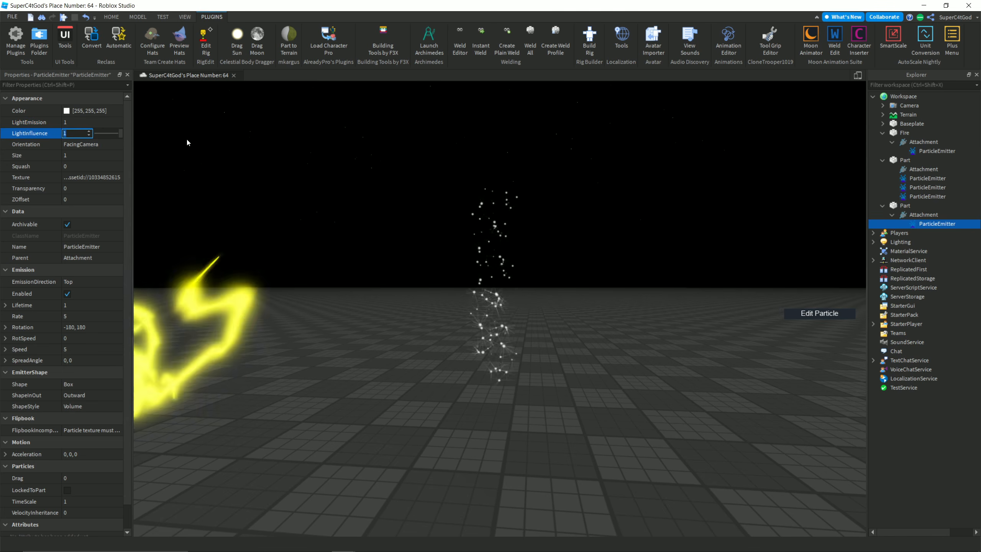
{"action": "key", "text": "w"}
{"action": "key", "text": "s"}
{"action": "key", "text": "e"}
{"action": "mouse_move", "coordinate": [295, 157]}
{"action": "right_mouse_down"}
{"action": "mouse_move", "coordinate": [295, 170]}
{"action": "mouse_move", "coordinate": [292, 148]}
{"action": "right_mouse_up"}
{"action": "key", "text": "w"}
{"action": "type", "text": "s"}
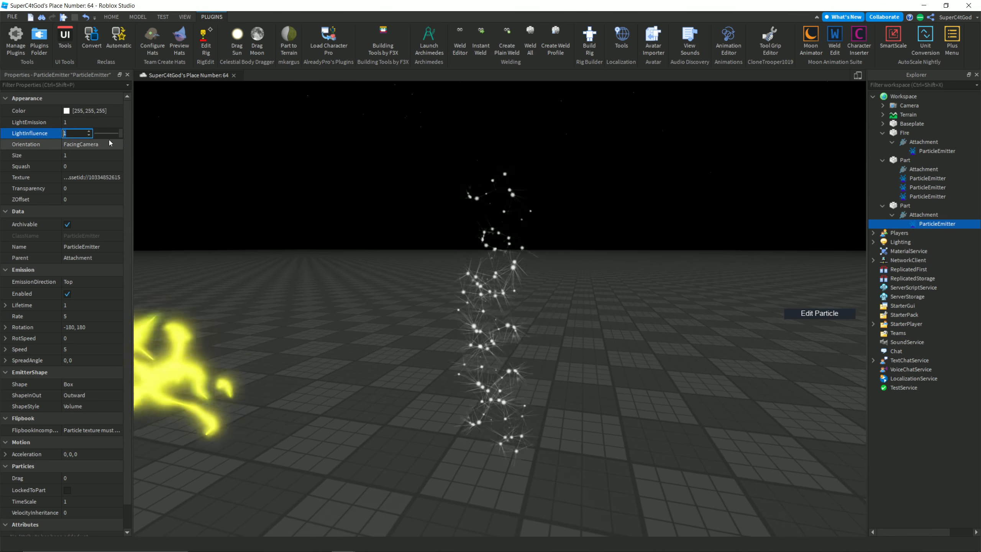
{"action": "type", "text": "0"}
{"action": "key", "text": "Return"}
Step: Set the sparkle ParticleEmitter's Brightness to 10
{"action": "left_click", "coordinate": [108, 108]}
{"action": "type", "text": "10"}
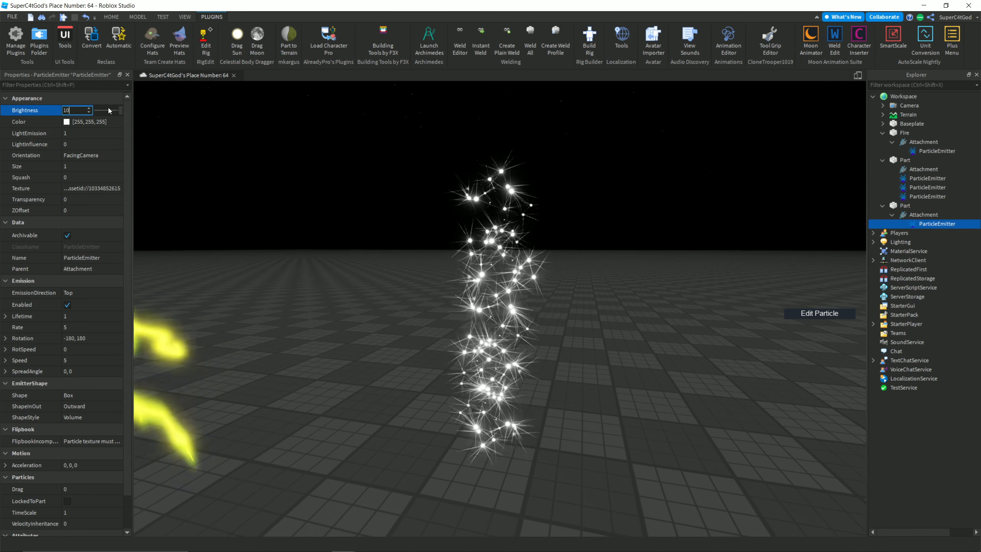
{"action": "key", "text": "s"}
{"action": "right_click_drag", "start_coordinate": [400, 185], "coordinate": [398, 192]}
Step: Move the sparkle Part farther from the lightning along the X axis, to about X 29.8
{"action": "left_click_drag", "start_coordinate": [449, 253], "coordinate": [532, 350]}
{"action": "left_click_drag", "start_coordinate": [598, 353], "coordinate": [715, 356]}
{"action": "scroll", "coordinate": [674, 340], "scroll_direction": "down", "scroll_amount": 5}
{"action": "left_click", "coordinate": [448, 295]}
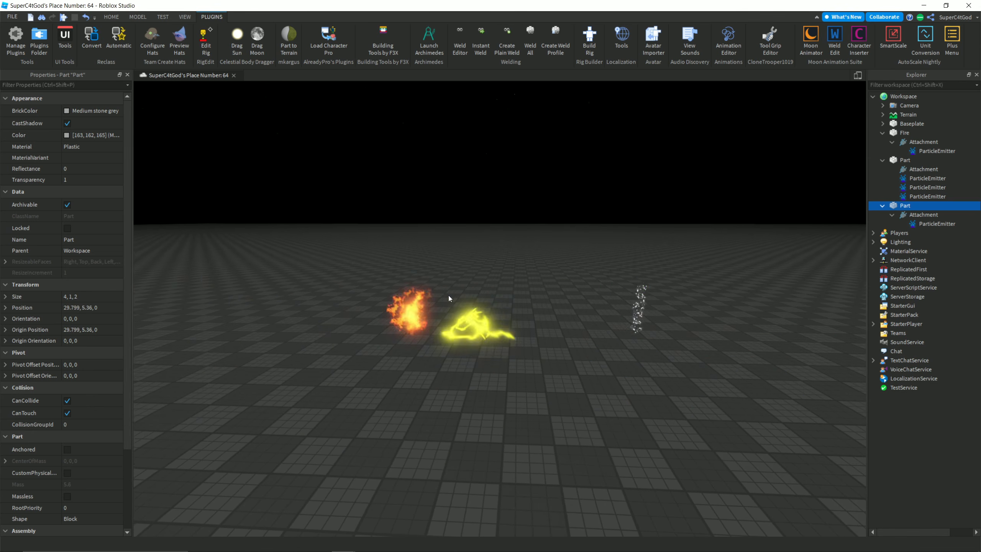
Step: Move the Fire part along the X axis away from the lightning effect and check the lightning Part's spacing
{"action": "left_click_drag", "start_coordinate": [324, 267], "coordinate": [445, 363]}
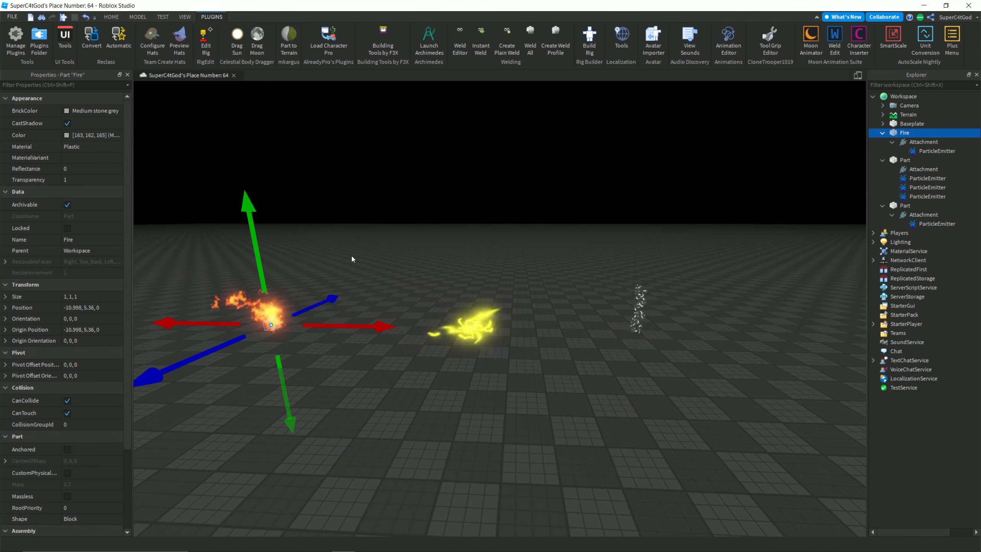
{"action": "left_click_drag", "start_coordinate": [432, 286], "coordinate": [545, 382]}
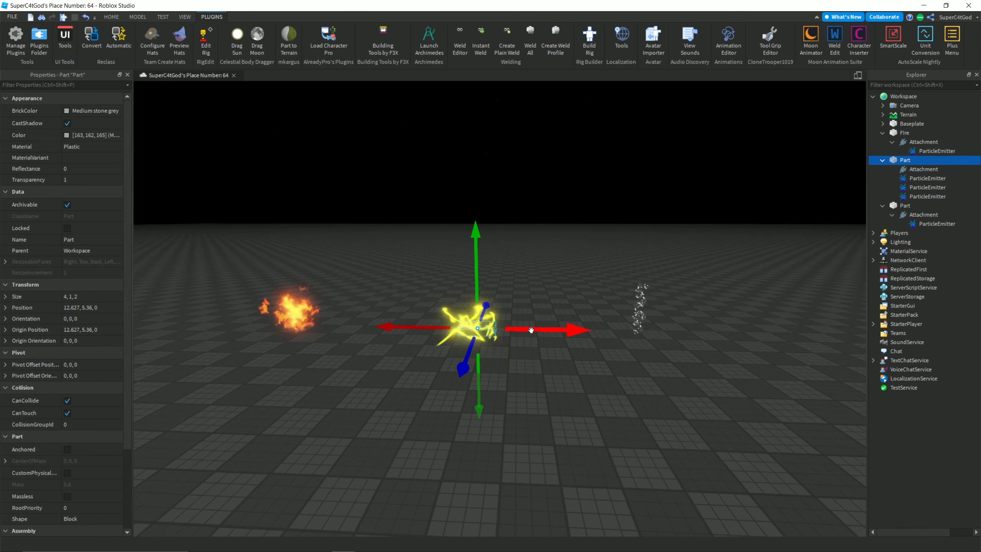
{"action": "left_click", "coordinate": [445, 291]}
{"action": "key", "text": "d"}
{"action": "key", "text": "w"}
Step: Set the start keypoint of the sparkle ParticleEmitter's Color sequence to pink (#ff2bff)
{"action": "left_click_drag", "start_coordinate": [458, 280], "coordinate": [589, 381]}
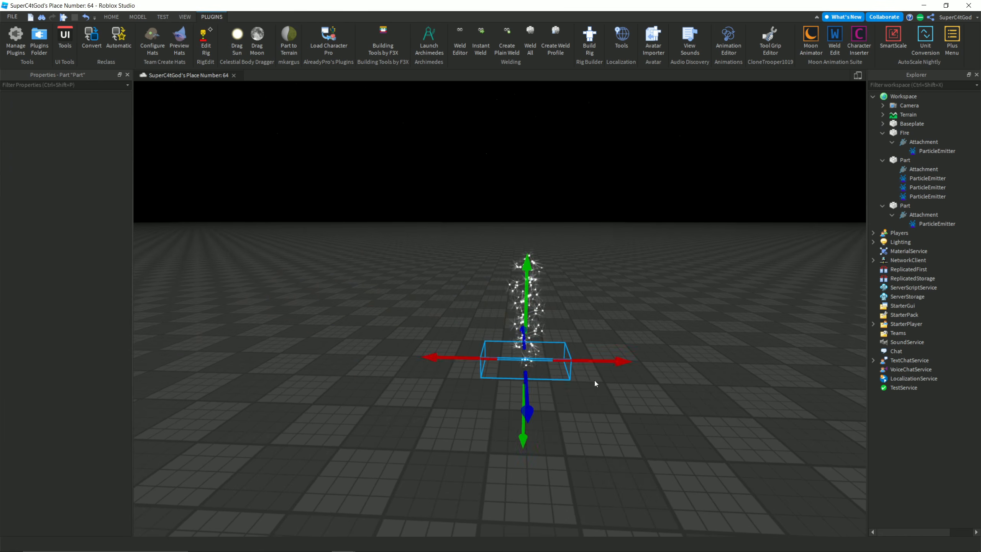
{"action": "key", "text": "w"}
{"action": "key", "text": "d"}
{"action": "left_click", "coordinate": [907, 233]}
{"action": "left_click", "coordinate": [929, 224]}
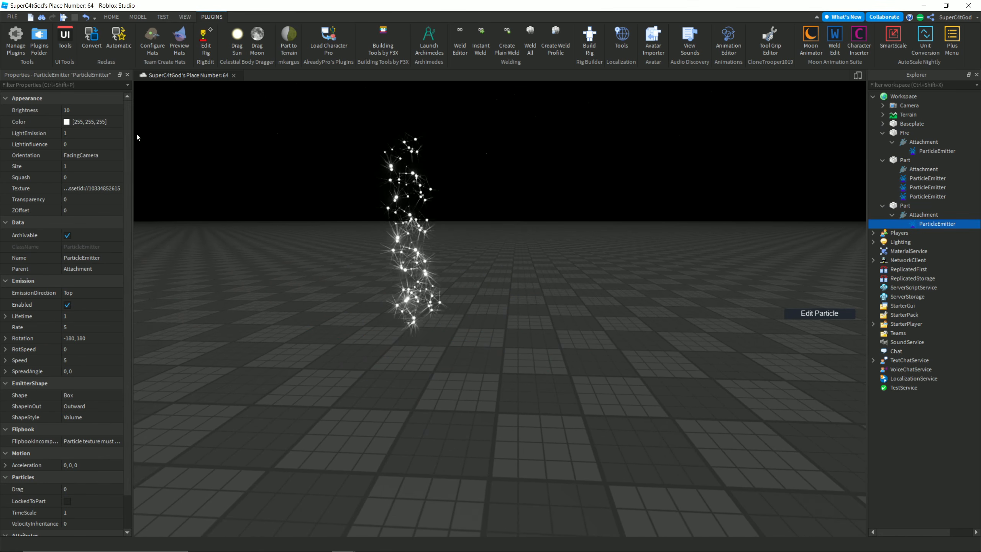
{"action": "left_click", "coordinate": [116, 122]}
{"action": "left_click", "coordinate": [580, 329]}
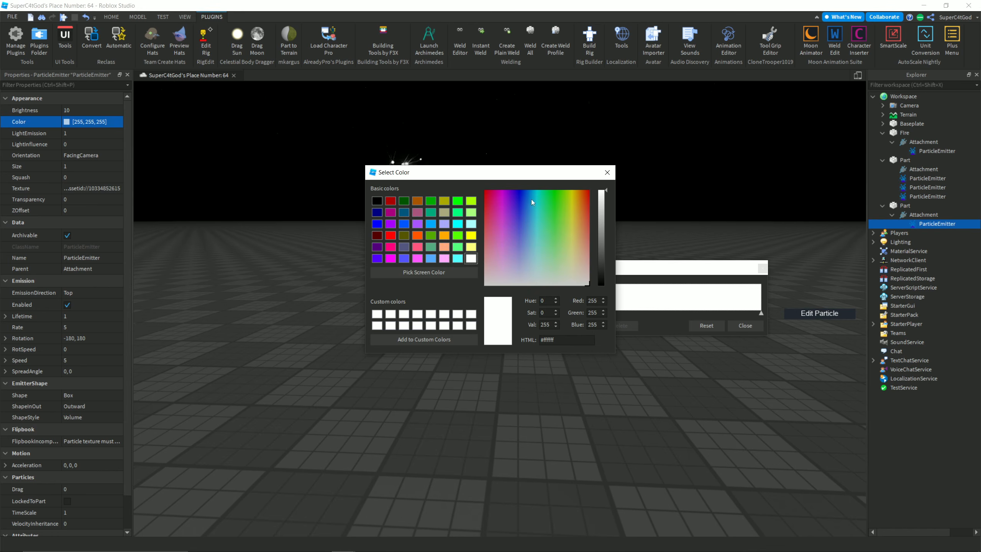
{"action": "left_click", "coordinate": [501, 206]}
{"action": "left_click_drag", "start_coordinate": [418, 172], "coordinate": [112, 154]}
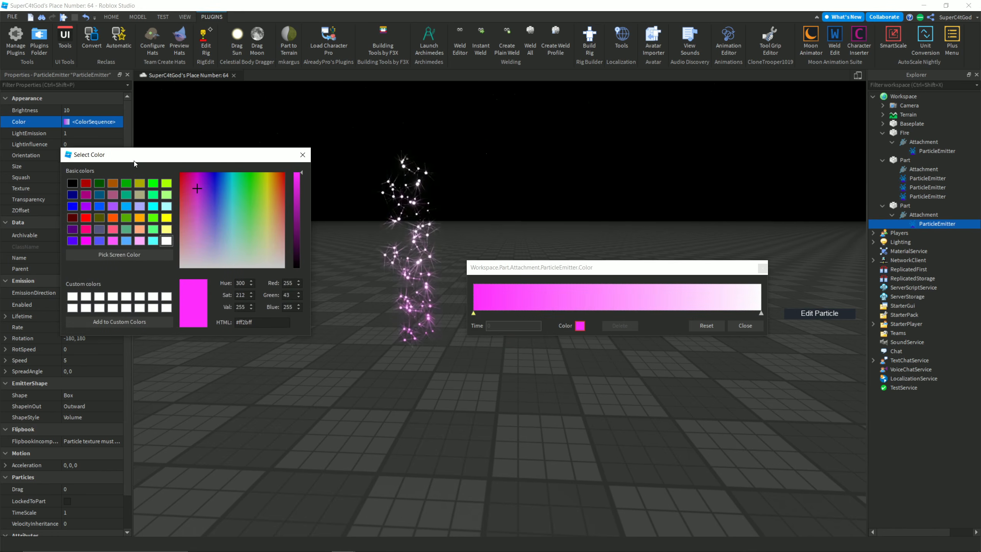
{"action": "left_click", "coordinate": [490, 237]}
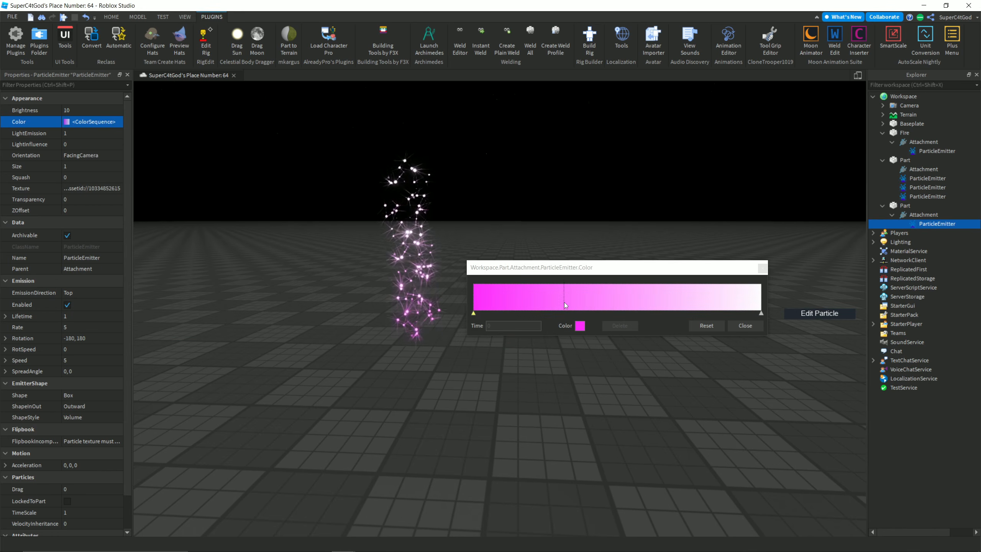
Step: Add a Color keypoint at about time 0.383 and make it light blue (#7bb7ff)
{"action": "left_click", "coordinate": [584, 304]}
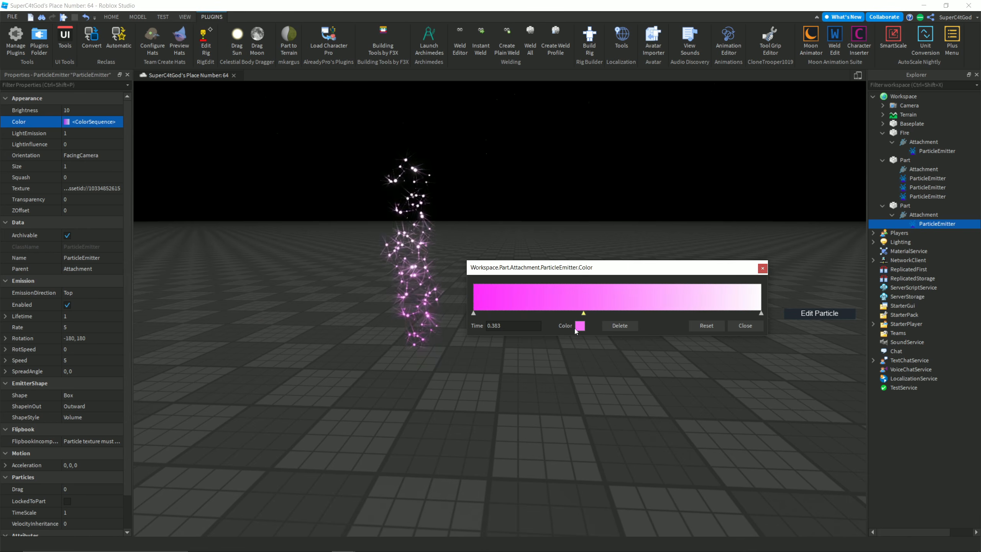
{"action": "left_click", "coordinate": [580, 326]}
{"action": "left_click", "coordinate": [532, 201]}
{"action": "left_click_drag", "start_coordinate": [533, 177], "coordinate": [142, 150]}
{"action": "mouse_move", "coordinate": [147, 194]}
{"action": "left_mouse_down"}
{"action": "mouse_move", "coordinate": [114, 212]}
{"action": "mouse_move", "coordinate": [137, 205]}
{"action": "left_mouse_up"}
{"action": "left_click", "coordinate": [217, 141]}
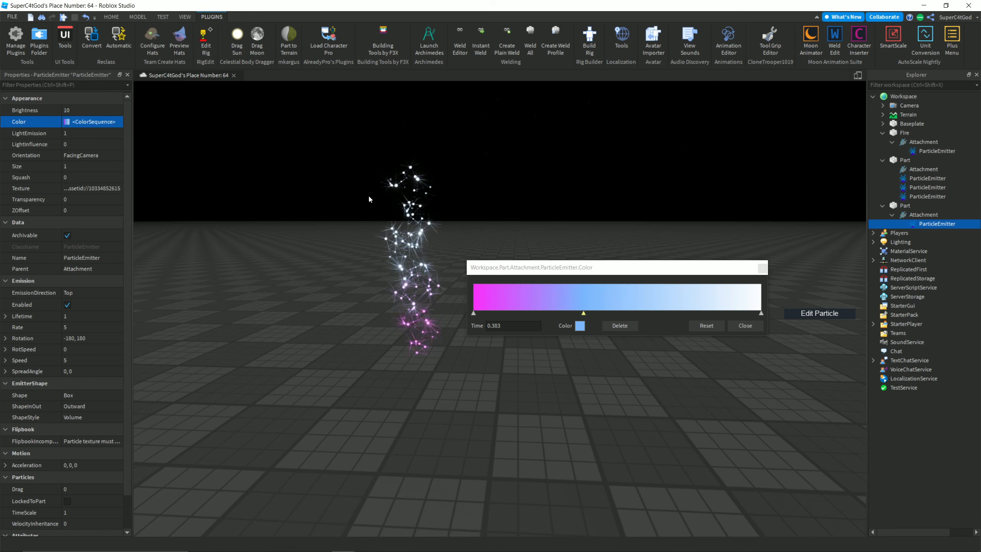
Step: Add a Color keypoint at about time 0.664 and make it violet-blue (#7b72ff)
{"action": "right_click_drag", "start_coordinate": [340, 195], "coordinate": [331, 189]}
{"action": "key", "text": "w"}
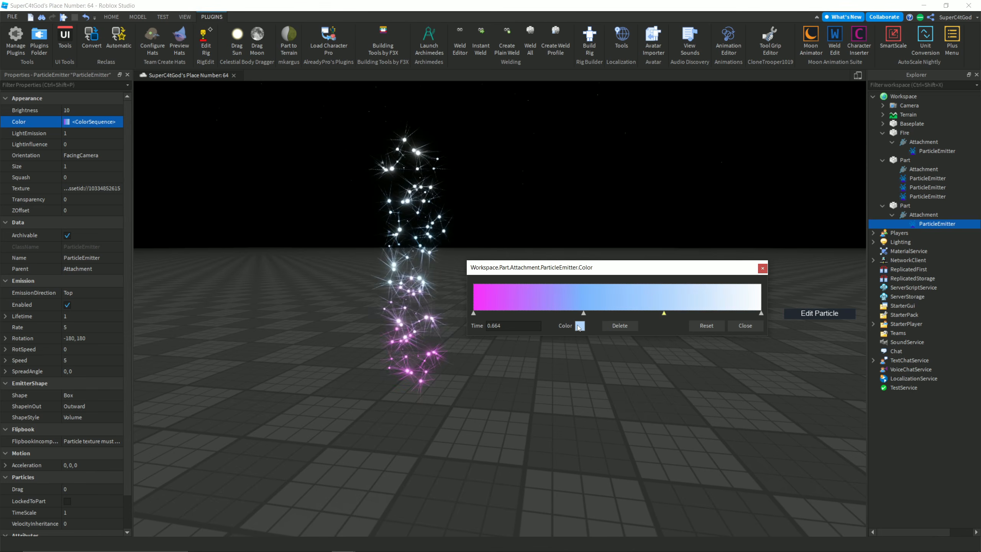
{"action": "left_click", "coordinate": [579, 326]}
{"action": "left_click_drag", "start_coordinate": [510, 251], "coordinate": [510, 239]}
{"action": "left_click_drag", "start_coordinate": [510, 173], "coordinate": [196, 112]}
{"action": "mouse_move", "coordinate": [192, 183]}
{"action": "left_mouse_down"}
{"action": "mouse_move", "coordinate": [216, 187]}
{"action": "mouse_move", "coordinate": [203, 174]}
{"action": "left_mouse_up"}
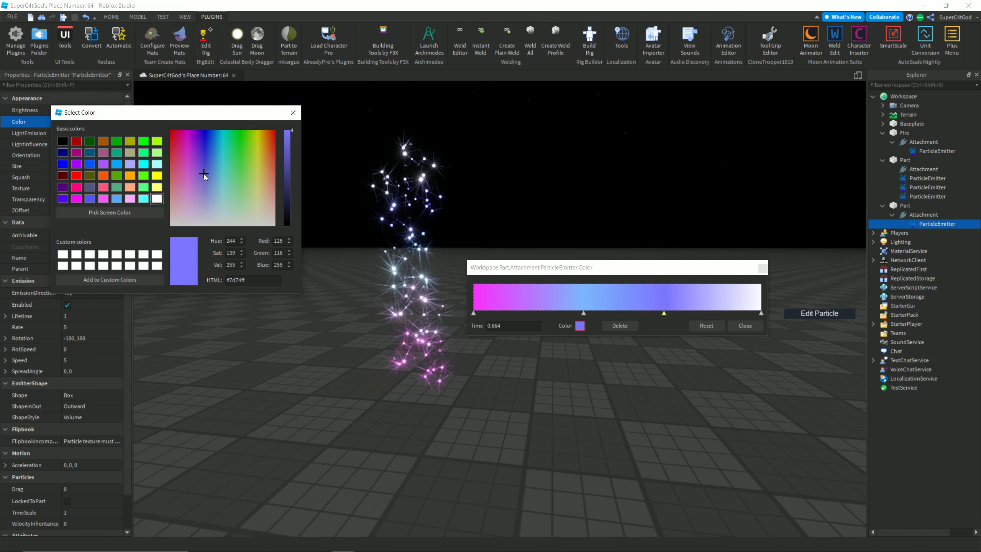
{"action": "left_click", "coordinate": [292, 112]}
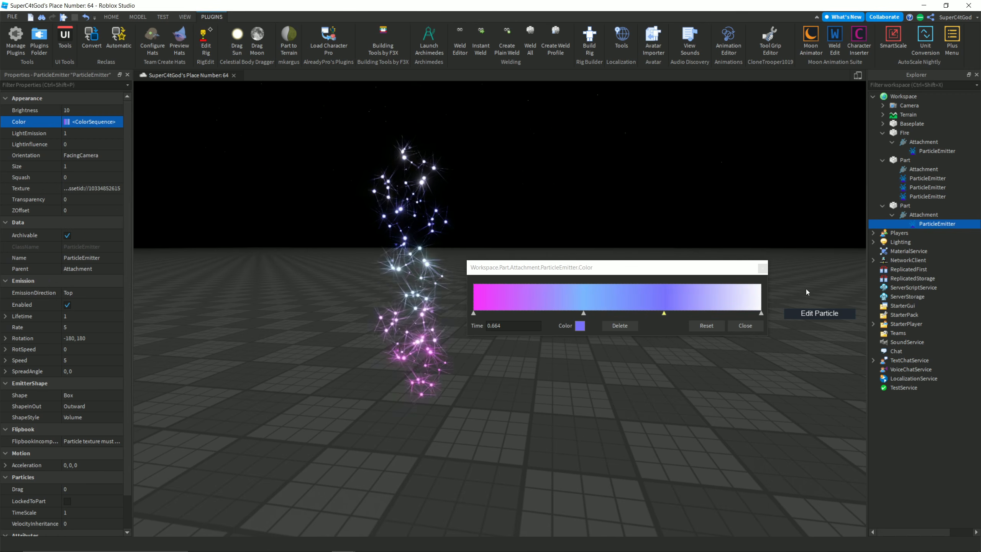
Step: Set the end keypoint of the sparkle Color sequence to purple (#c154ff) and close the color editor
{"action": "left_click", "coordinate": [581, 326]}
{"action": "left_click_drag", "start_coordinate": [504, 229], "coordinate": [508, 221]}
{"action": "left_click_drag", "start_coordinate": [510, 172], "coordinate": [247, 127]}
{"action": "key", "text": "w"}
{"action": "key", "text": "e"}
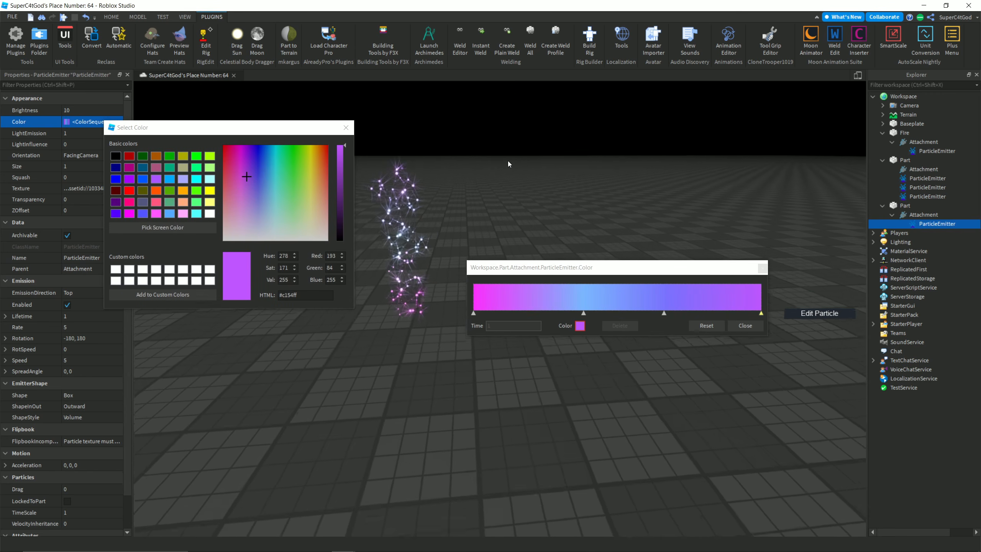
{"action": "key", "text": "a"}
{"action": "left_click", "coordinate": [746, 326]}
Step: Set the sparkle ParticleEmitter's Speed to 3, SpreadAngle to 360, 360 and RotSpeed to -30, 30
{"action": "right_click_drag", "start_coordinate": [487, 218], "coordinate": [485, 193]}
{"action": "key", "text": "q"}
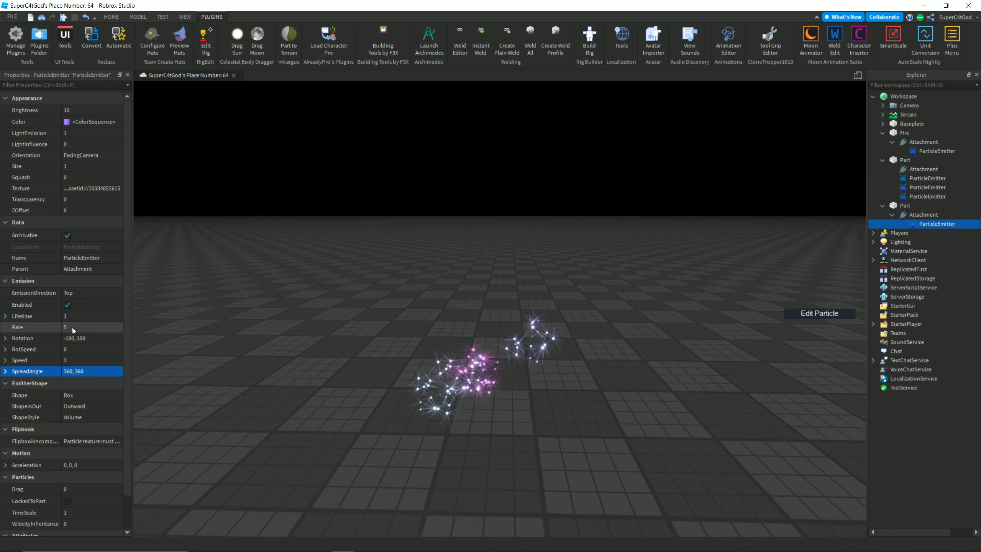
{"action": "left_click", "coordinate": [76, 349]}
{"action": "type", "text": "30, 30"}
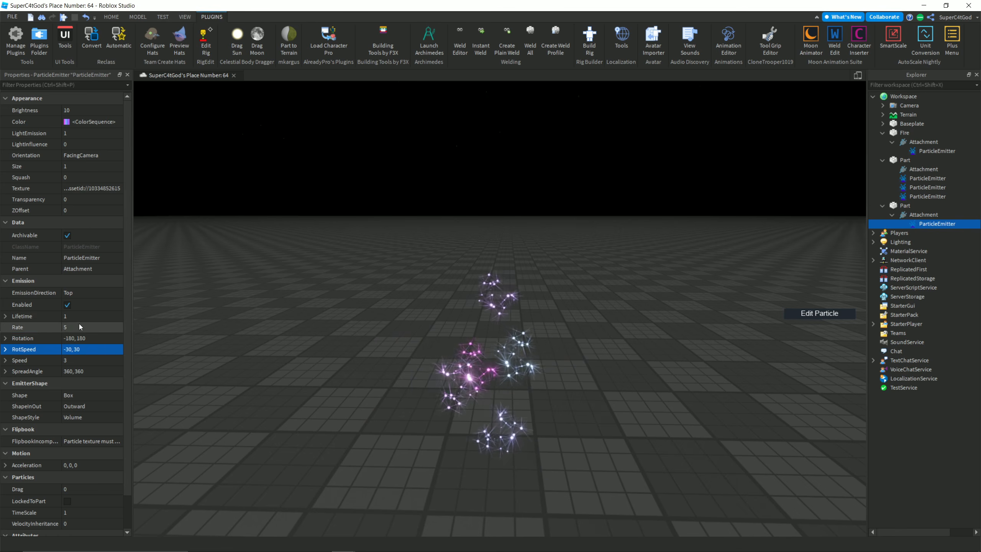
Step: Set the sparkle ParticleEmitter's Speed to 1 and Rate to 7
{"action": "right_click_drag", "start_coordinate": [178, 323], "coordinate": [162, 288]}
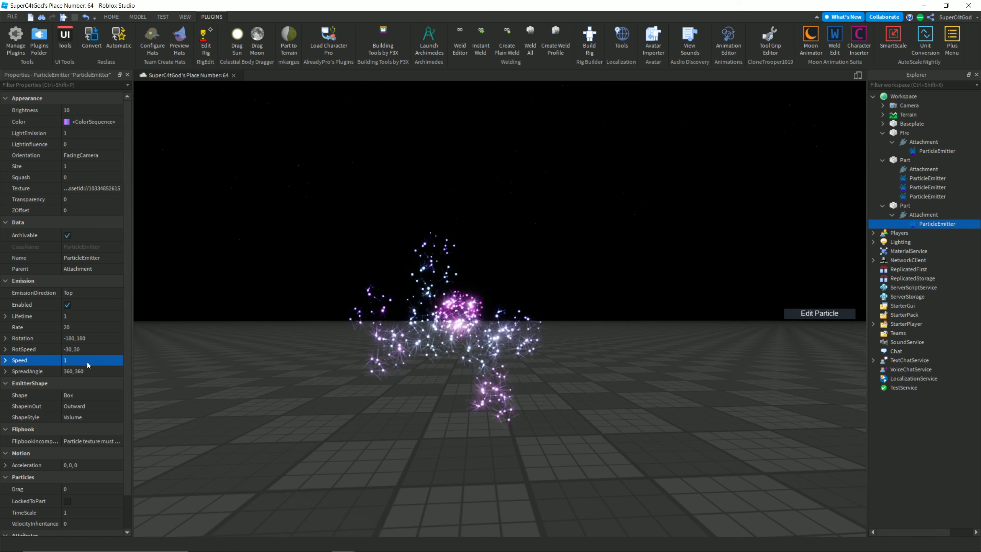
{"action": "right_click_drag", "start_coordinate": [299, 312], "coordinate": [295, 316]}
{"action": "key", "text": "e"}
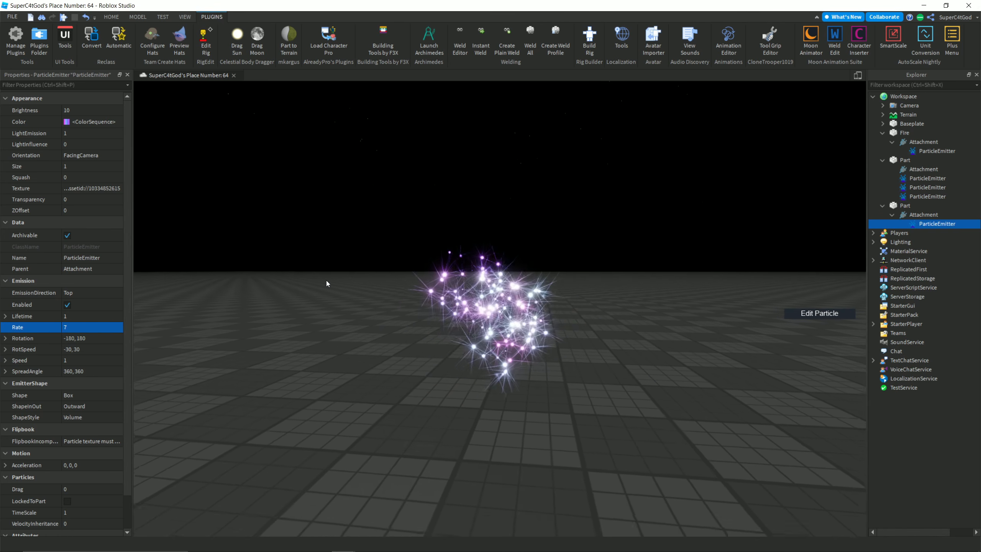
Step: Shape the sparkle Transparency curve to start and end at 1, staying low between about times 0.1 and 0.9
{"action": "left_click", "coordinate": [116, 199]}
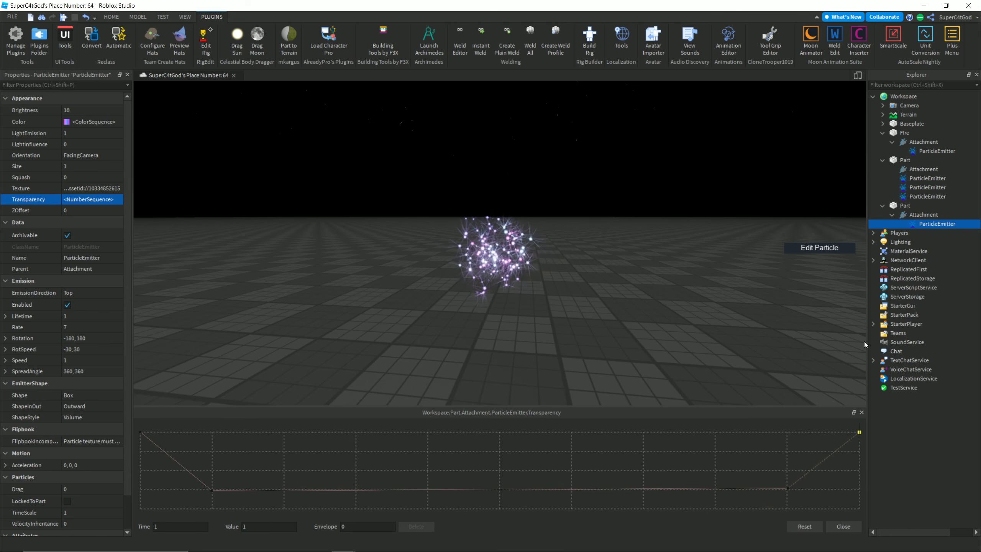
{"action": "left_click", "coordinate": [834, 524]}
Step: Set the sparkle ParticleEmitter's Rate to 20 and Speed to 2
{"action": "key", "text": "w"}
{"action": "right_click_drag", "start_coordinate": [686, 378], "coordinate": [687, 378]}
{"action": "key", "text": "s"}
{"action": "scroll", "coordinate": [543, 321], "scroll_direction": "up", "scroll_amount": 2}
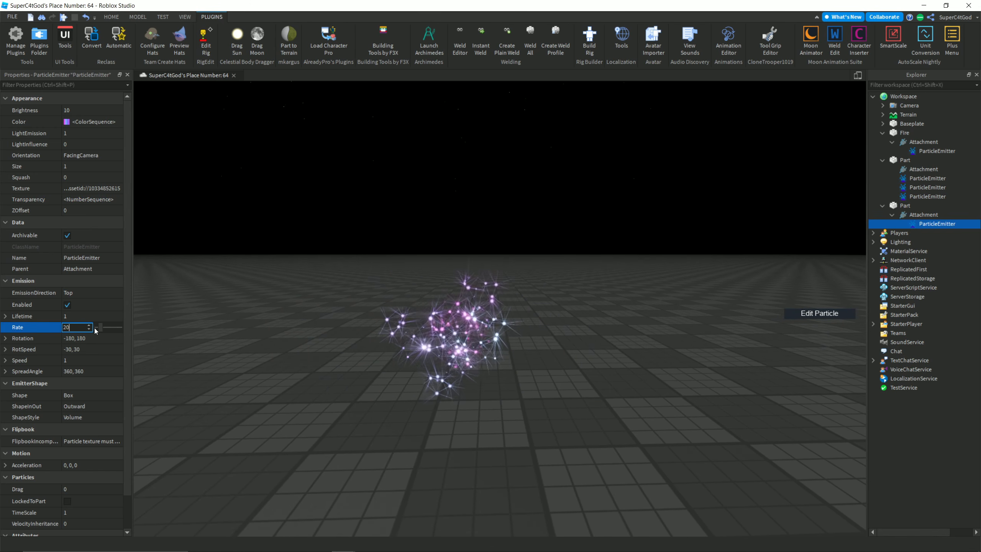
{"action": "left_click", "coordinate": [87, 361]}
{"action": "type", "text": "2"}
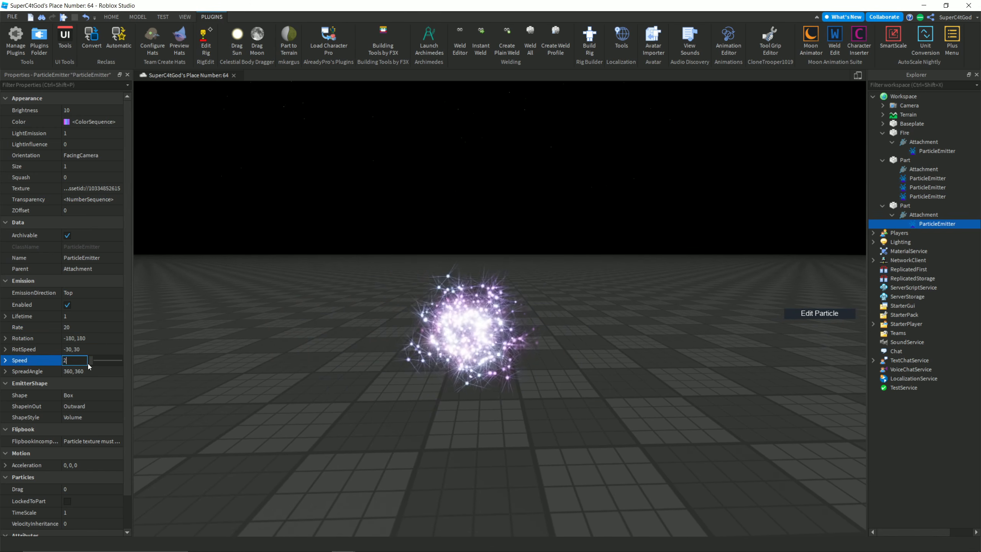
Step: Raise the end keypoint of the sparkle ParticleEmitter's Size curve so the particles grow over their lifetime
{"action": "right_click_drag", "start_coordinate": [251, 326], "coordinate": [251, 305]}
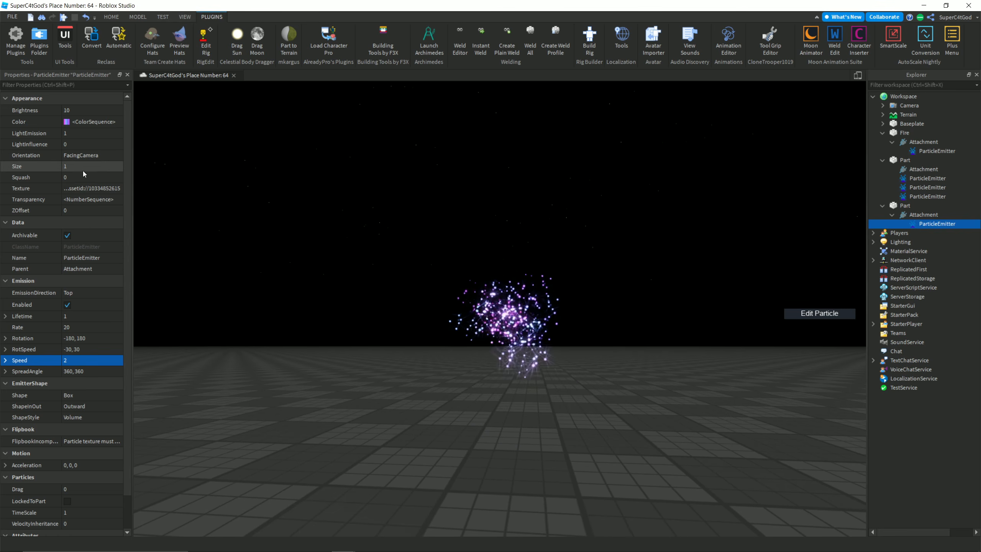
{"action": "left_click", "coordinate": [119, 166]}
{"action": "left_click_drag", "start_coordinate": [862, 494], "coordinate": [862, 475]}
{"action": "left_click", "coordinate": [861, 412]}
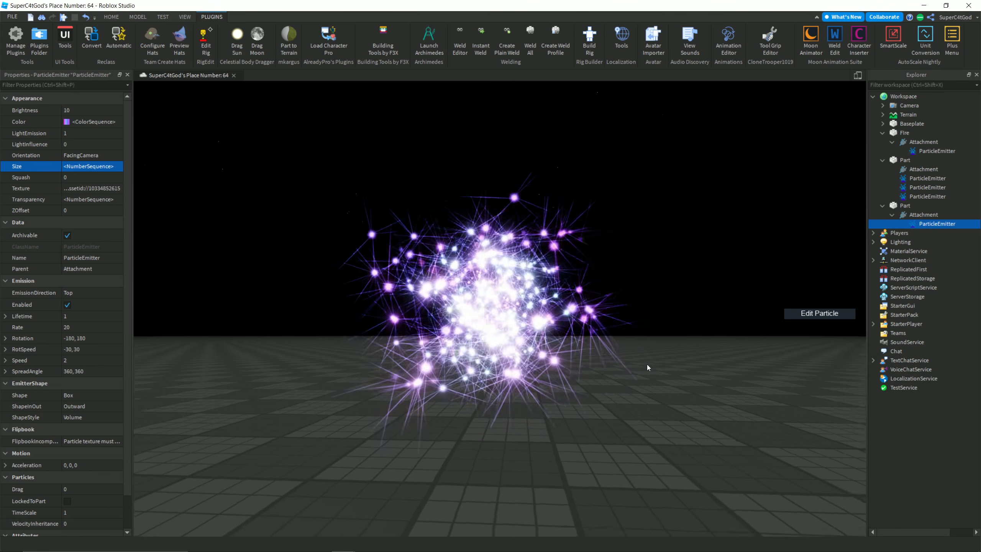
Step: Soften the sparkle Transparency fade-in by moving the second keypoint to about time 0.3 and adding a low keypoint near time 0.5
{"action": "left_click", "coordinate": [119, 203]}
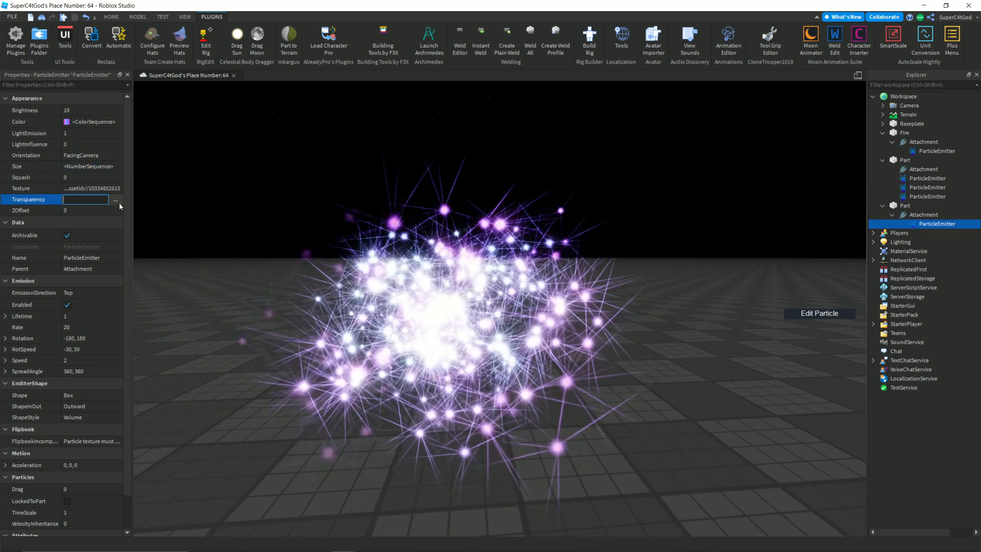
{"action": "left_click", "coordinate": [116, 201]}
{"action": "left_click_drag", "start_coordinate": [211, 491], "coordinate": [357, 451]}
{"action": "left_click", "coordinate": [428, 486]}
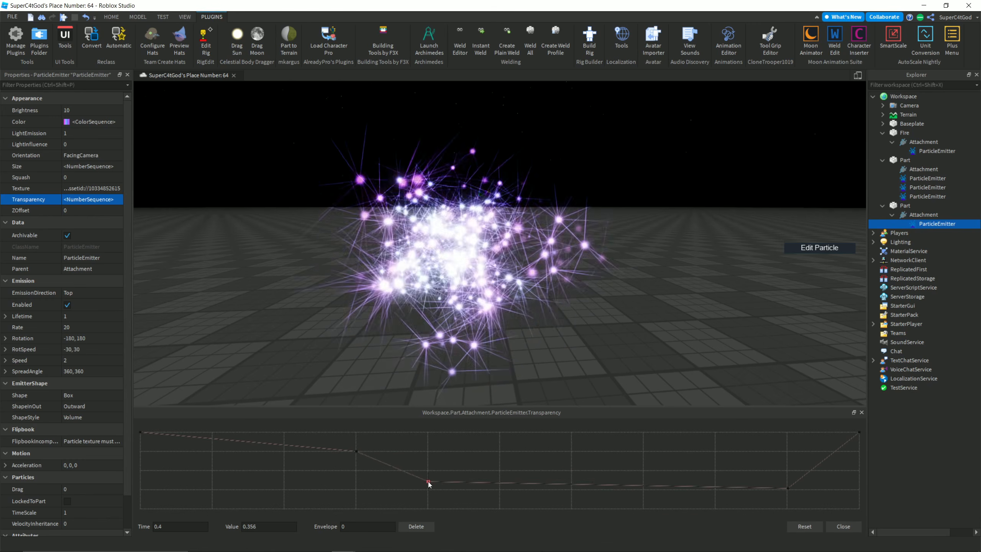
{"action": "left_click_drag", "start_coordinate": [428, 487], "coordinate": [499, 490]}
{"action": "left_click", "coordinate": [838, 527]}
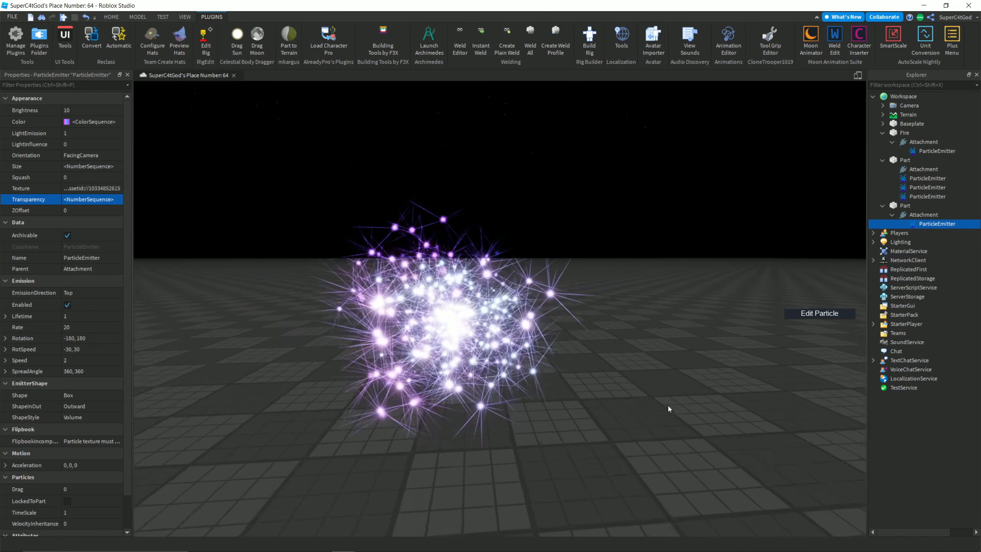
Step: Change the start keypoint of the sparkle Color sequence to vivid magenta (#ff00ea)
{"action": "left_click", "coordinate": [116, 123]}
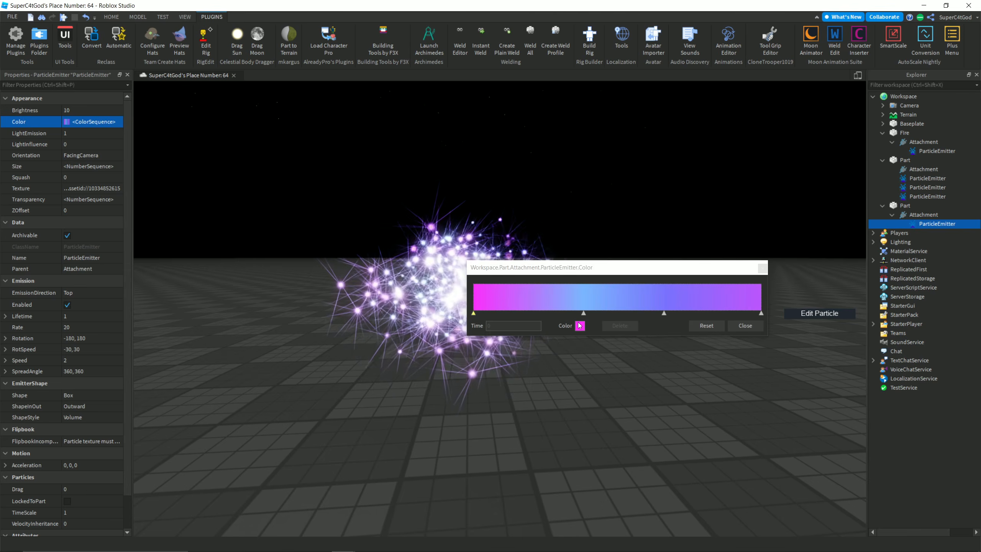
{"action": "left_click", "coordinate": [580, 326]}
{"action": "left_click", "coordinate": [502, 205]}
{"action": "left_click_drag", "start_coordinate": [579, 192], "coordinate": [254, 177]}
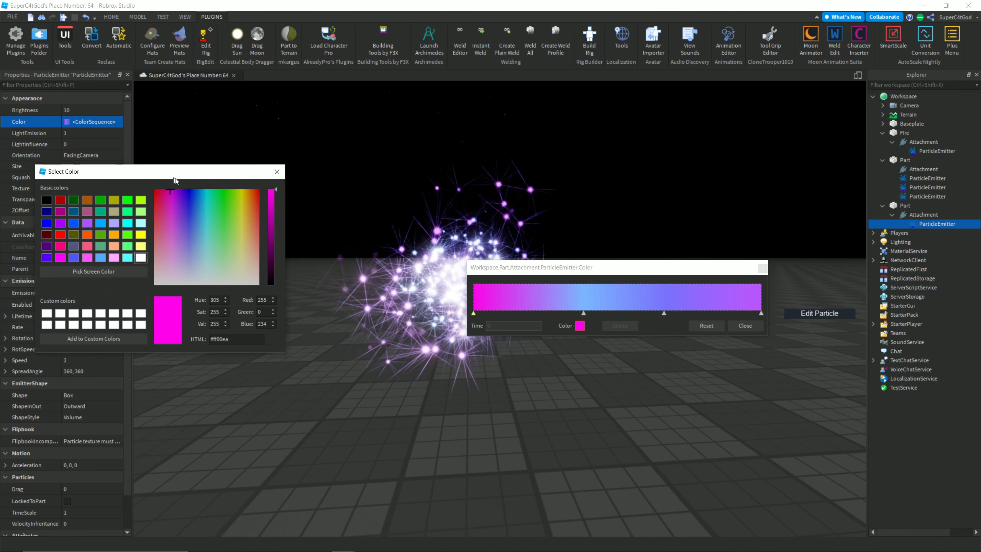
Step: Make the two middle Color keypoints more saturated, azure at time 0.384 and deeper blue at time 0.664
{"action": "left_click", "coordinate": [584, 312]}
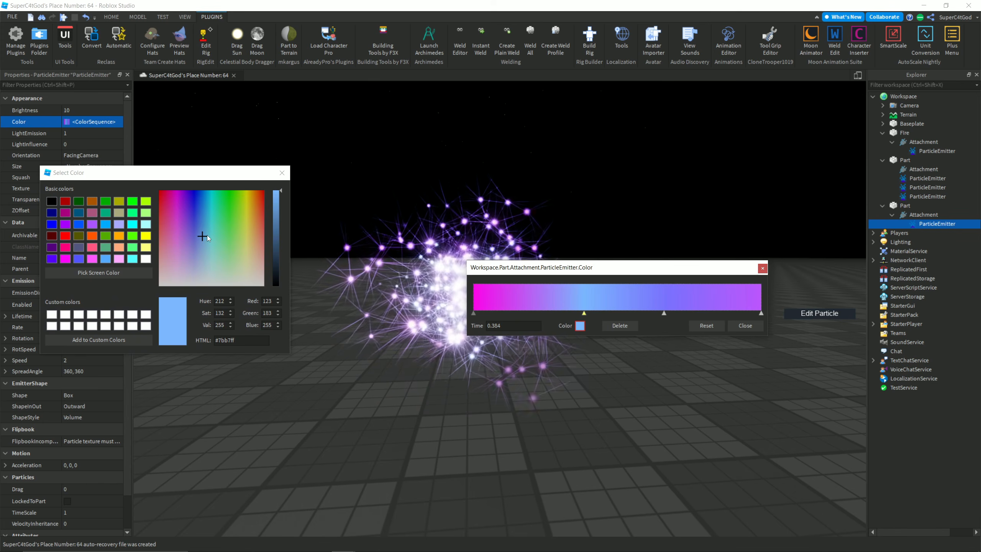
{"action": "left_click_drag", "start_coordinate": [204, 210], "coordinate": [205, 181]}
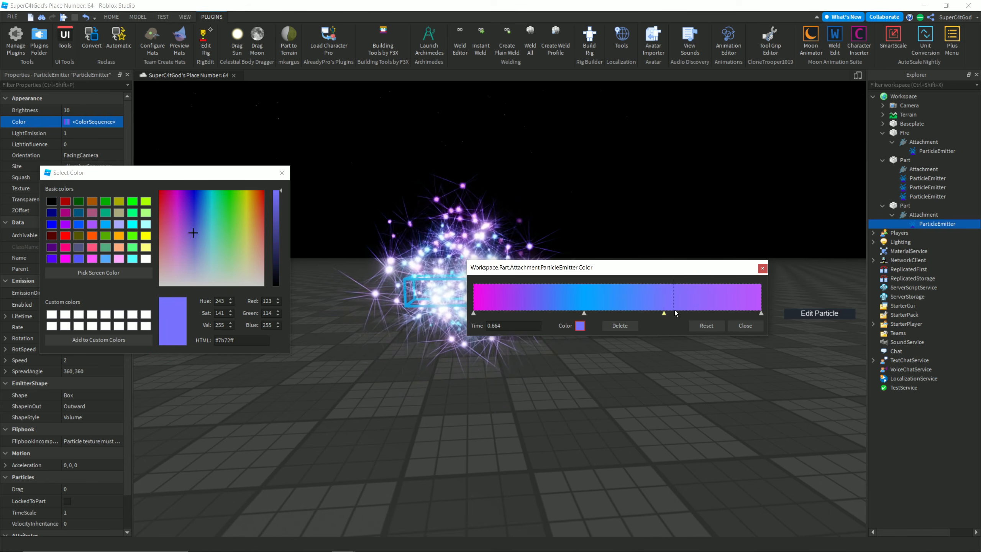
{"action": "left_click_drag", "start_coordinate": [193, 233], "coordinate": [194, 216]}
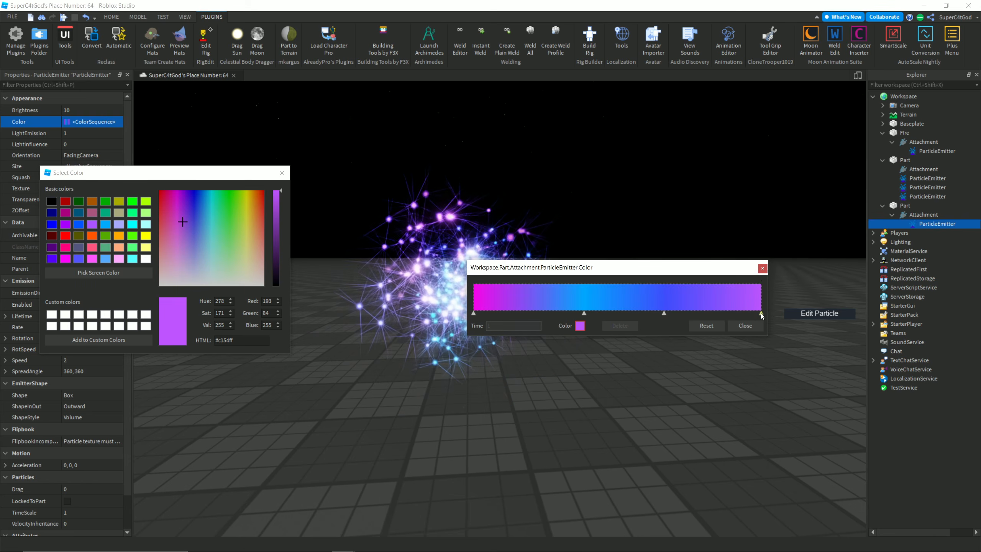
Step: Set the end Color keypoint to vivid purple (#bf00ff) and close the color editors
{"action": "left_click_drag", "start_coordinate": [183, 221], "coordinate": [181, 187]}
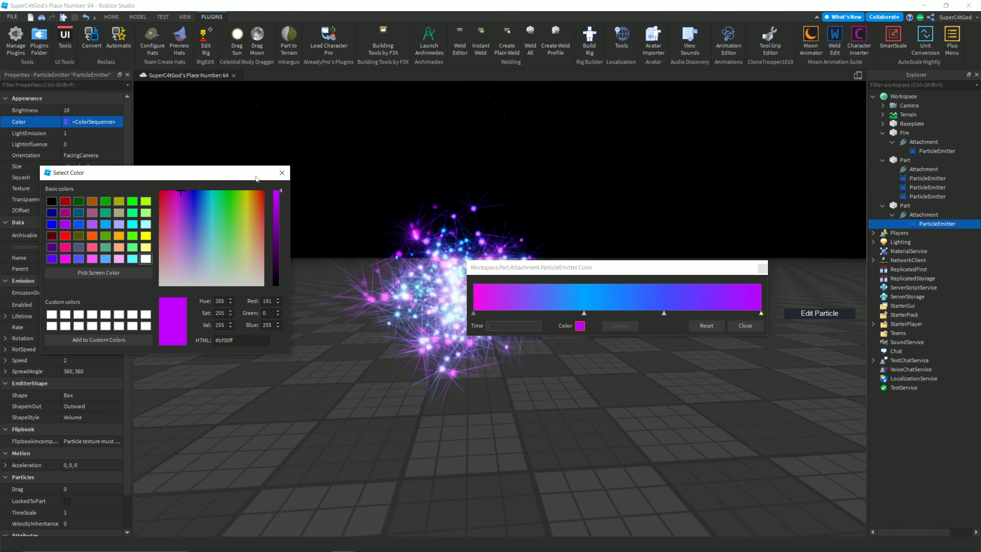
{"action": "left_click", "coordinate": [282, 172]}
{"action": "left_click", "coordinate": [758, 326]}
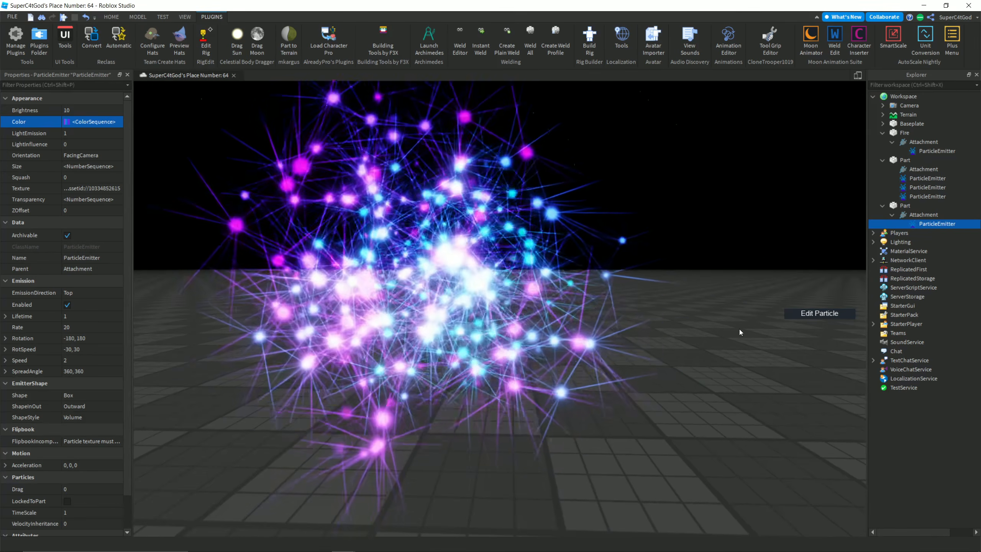
{"action": "right_click_drag", "start_coordinate": [739, 329], "coordinate": [729, 313]}
{"action": "left_click", "coordinate": [107, 188]}
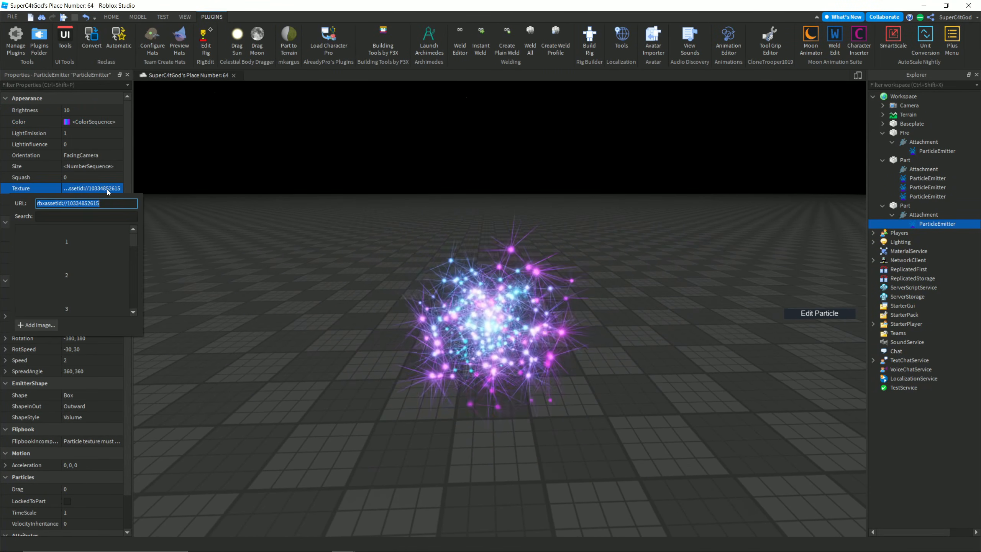
{"action": "left_click", "coordinate": [101, 241]}
{"action": "right_click_drag", "start_coordinate": [293, 276], "coordinate": [294, 278]}
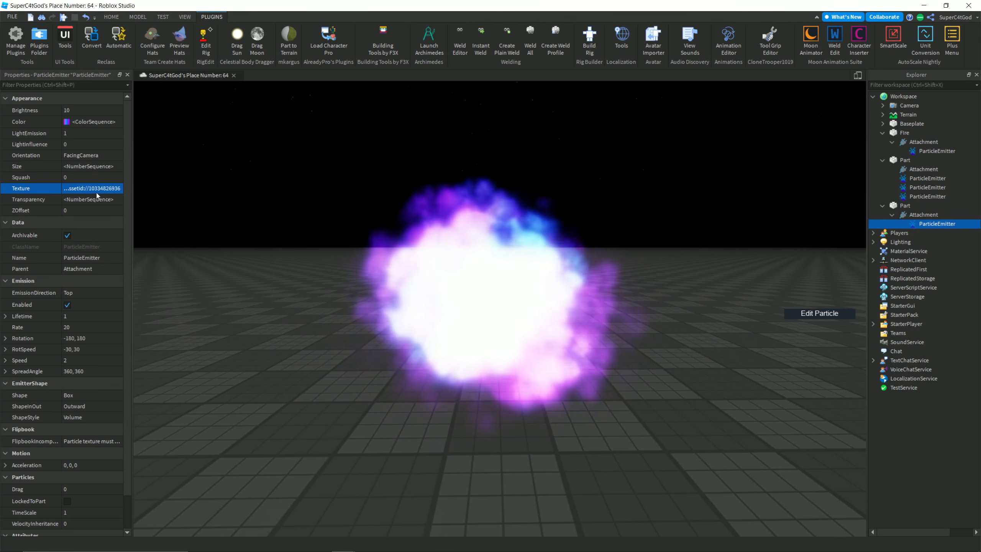
{"action": "scroll", "coordinate": [95, 266], "scroll_direction": "down", "scroll_amount": 5}
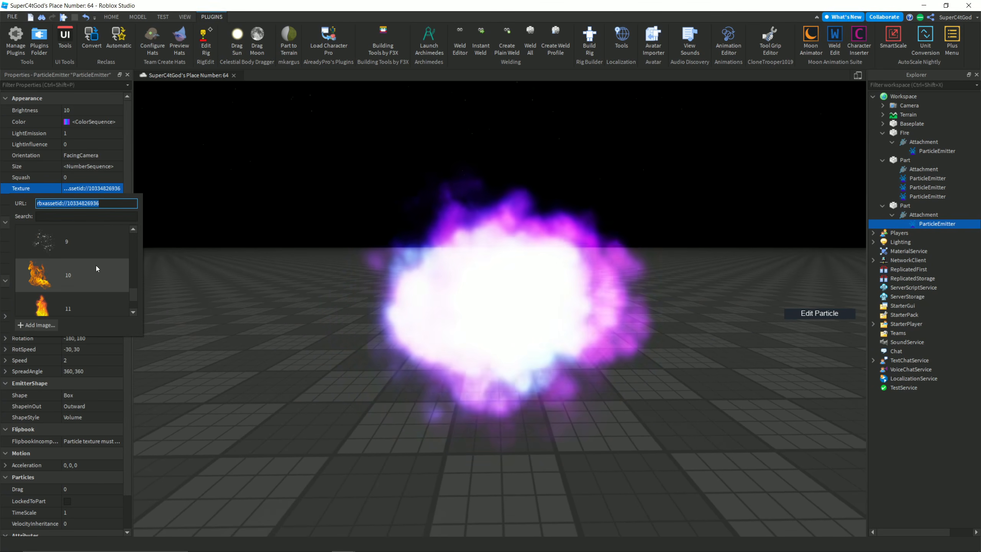
{"action": "left_click", "coordinate": [96, 245]}
{"action": "left_click", "coordinate": [95, 244]}
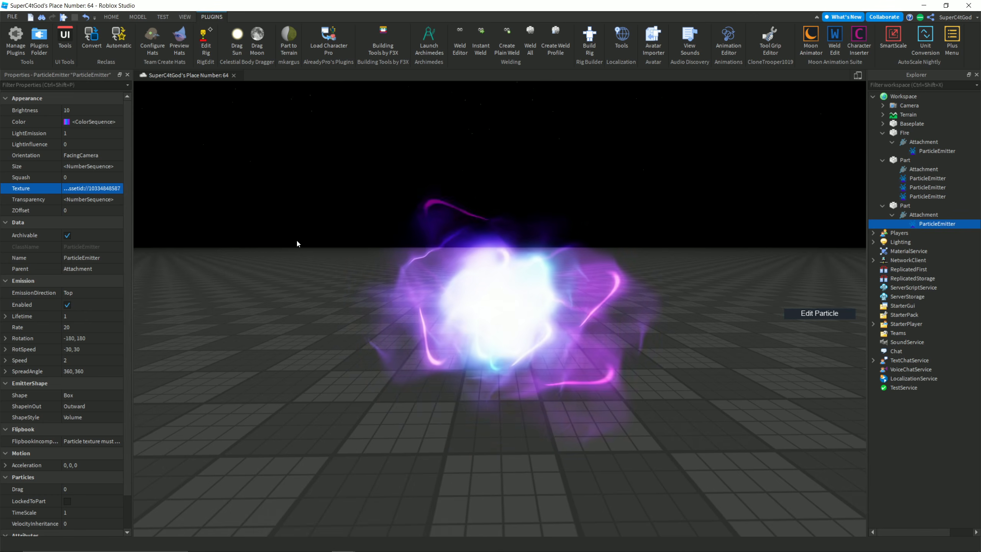
{"action": "right_click_drag", "start_coordinate": [296, 238], "coordinate": [296, 239]}
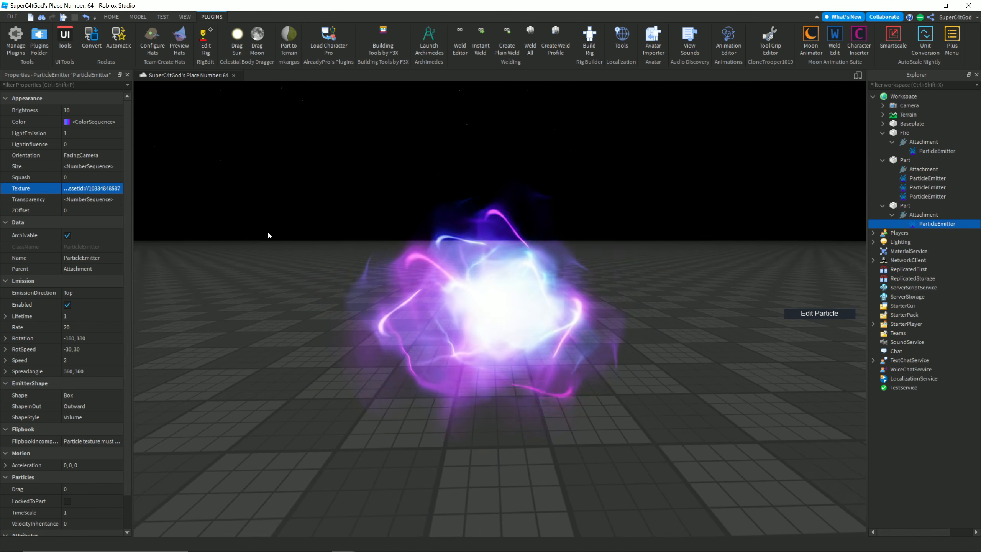
{"action": "left_click", "coordinate": [115, 199]}
{"action": "left_click", "coordinate": [115, 198]}
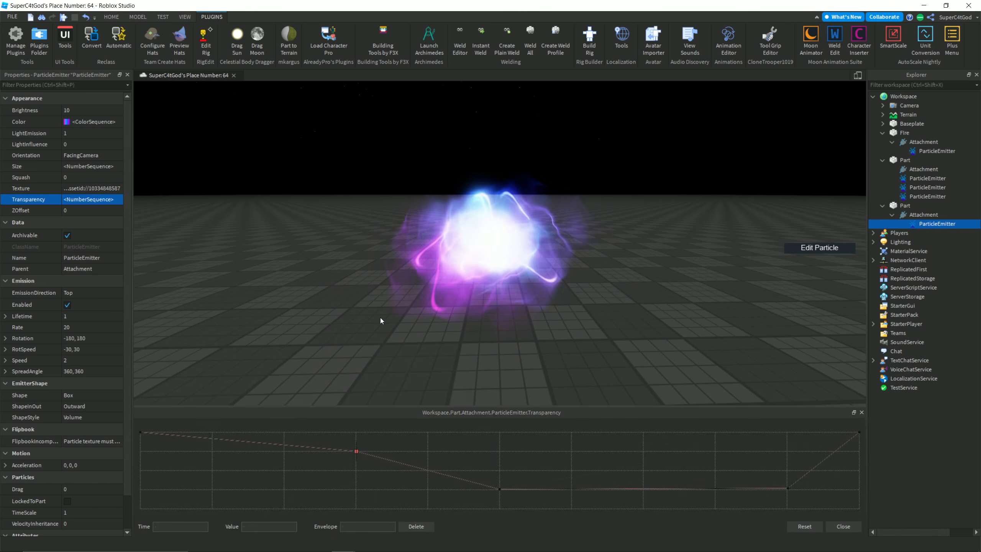
{"action": "left_click", "coordinate": [836, 523]}
{"action": "key", "text": "ctrl+d"}
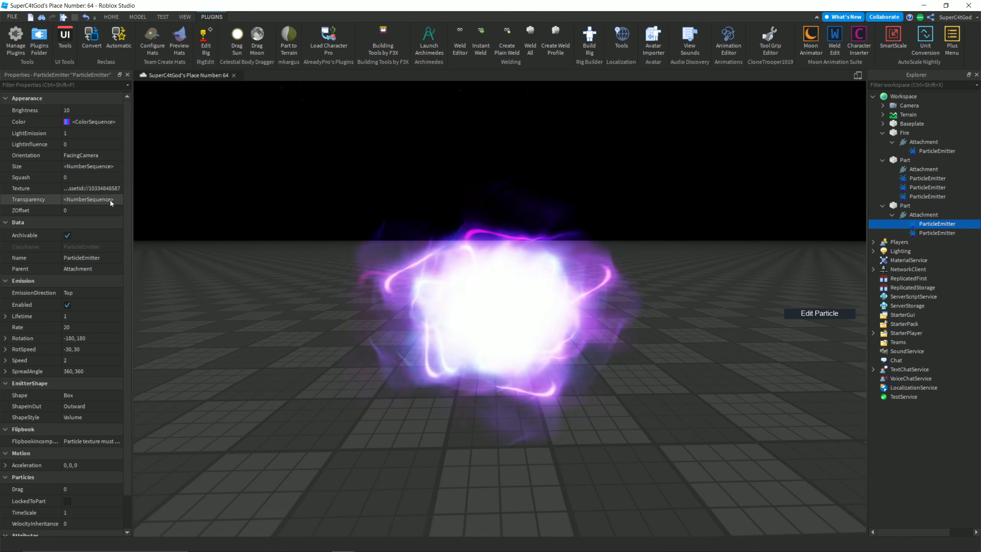
{"action": "key", "text": "Delete"}
Step: Duplicate the sparkle ParticleEmitter and rename the two emitters 1 and 2
{"action": "left_click", "coordinate": [930, 224]}
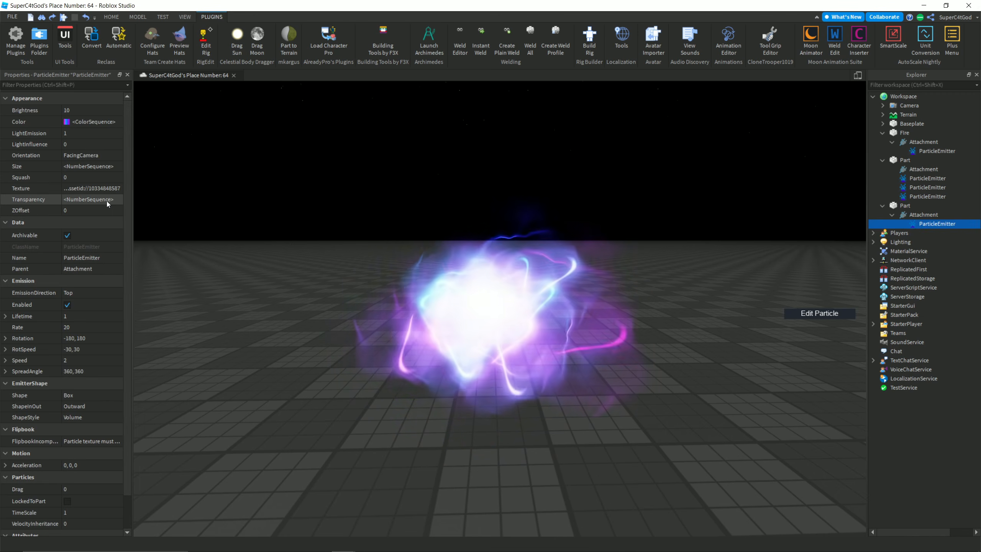
{"action": "key", "text": "ctrl+d"}
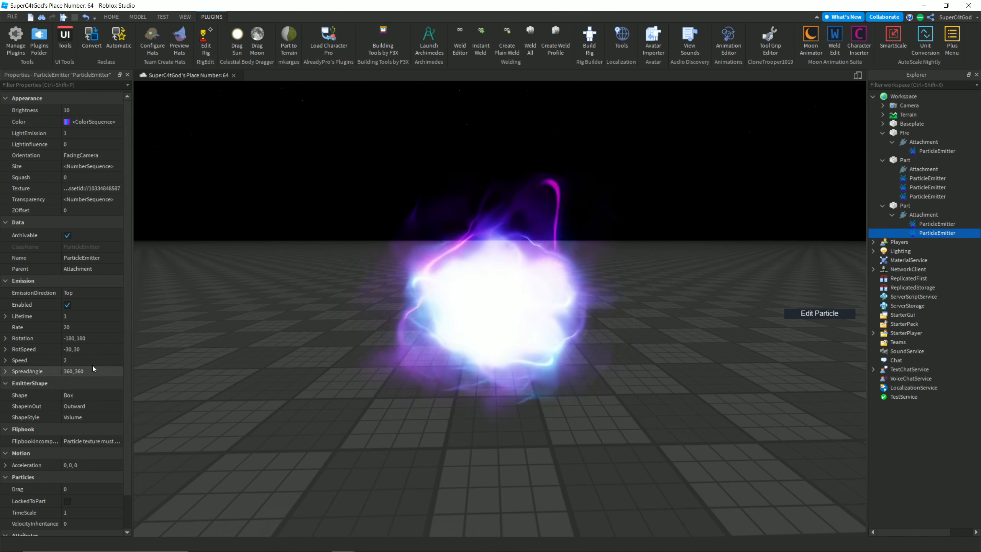
{"action": "left_click", "coordinate": [932, 224]}
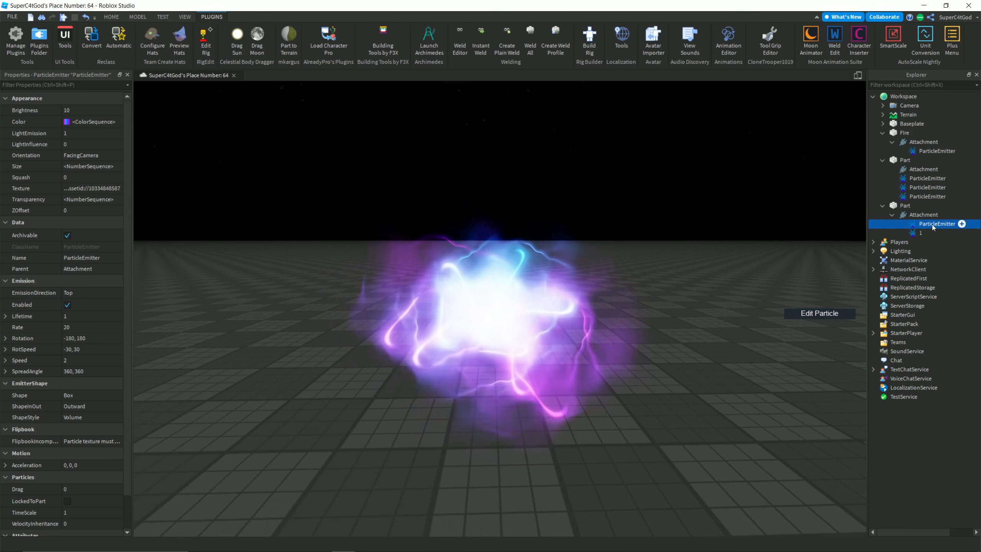
{"action": "key", "text": "F2"}
{"action": "type", "text": "2"}
{"action": "key", "text": "Return"}
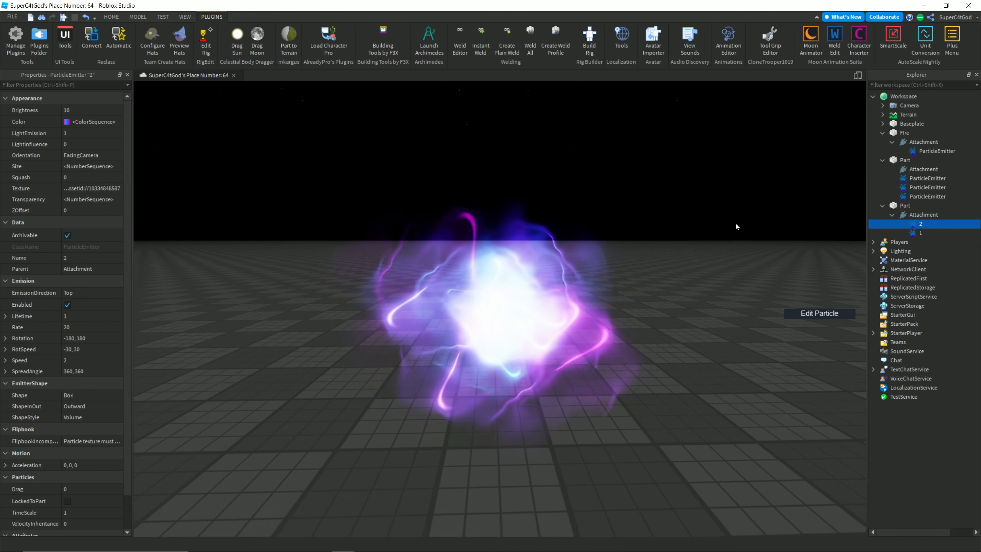
Step: Raise emitter 2's three inner Transparency keypoints close to full transparency, with the first at 0.969, and close the curve editor
{"action": "left_click", "coordinate": [82, 198]}
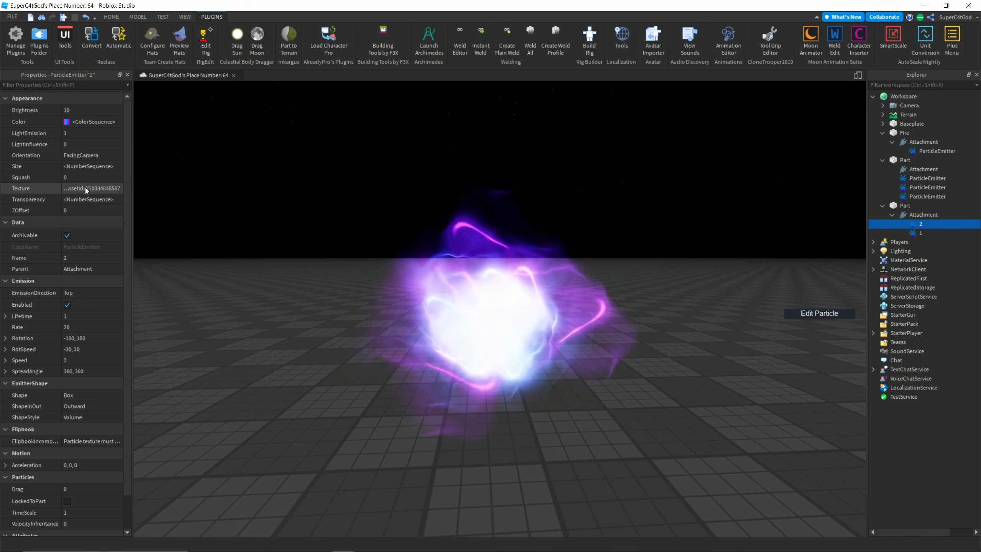
{"action": "left_click", "coordinate": [120, 199]}
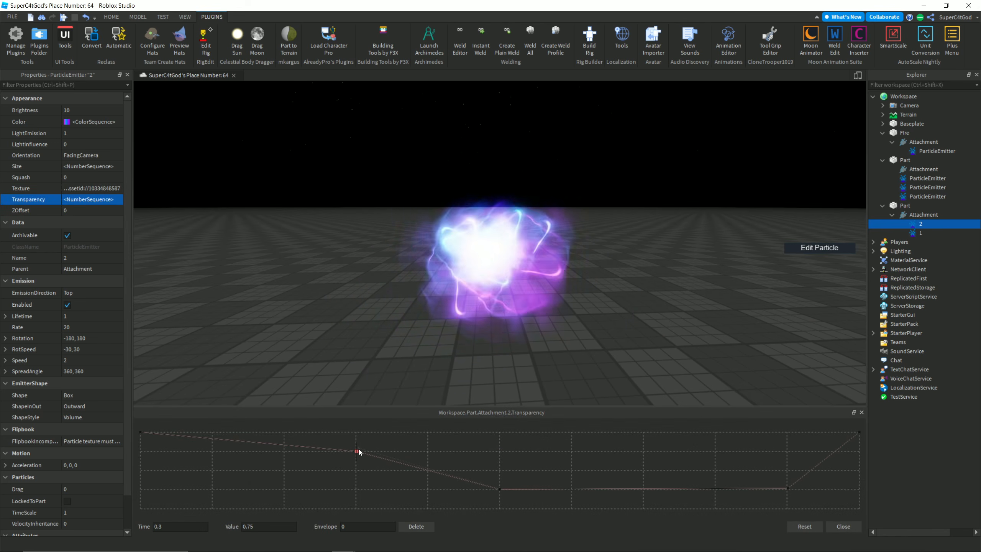
{"action": "left_click_drag", "start_coordinate": [356, 453], "coordinate": [355, 438]}
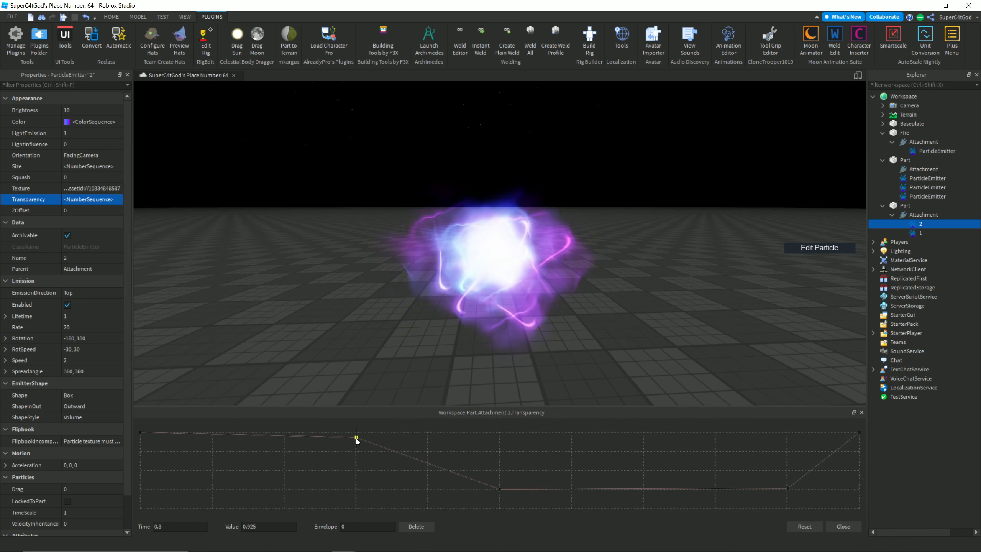
{"action": "left_click_drag", "start_coordinate": [499, 489], "coordinate": [501, 448]}
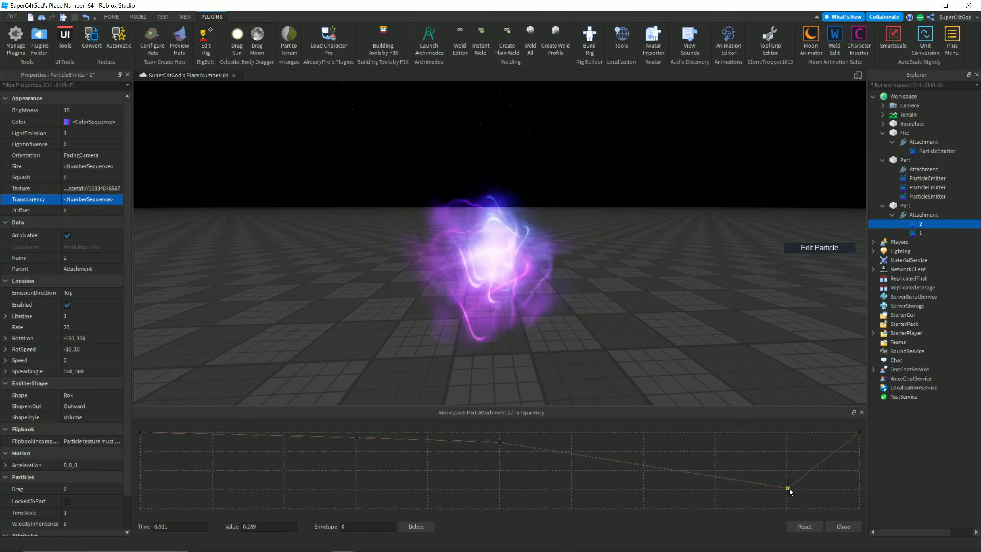
{"action": "left_click_drag", "start_coordinate": [789, 454], "coordinate": [789, 449]}
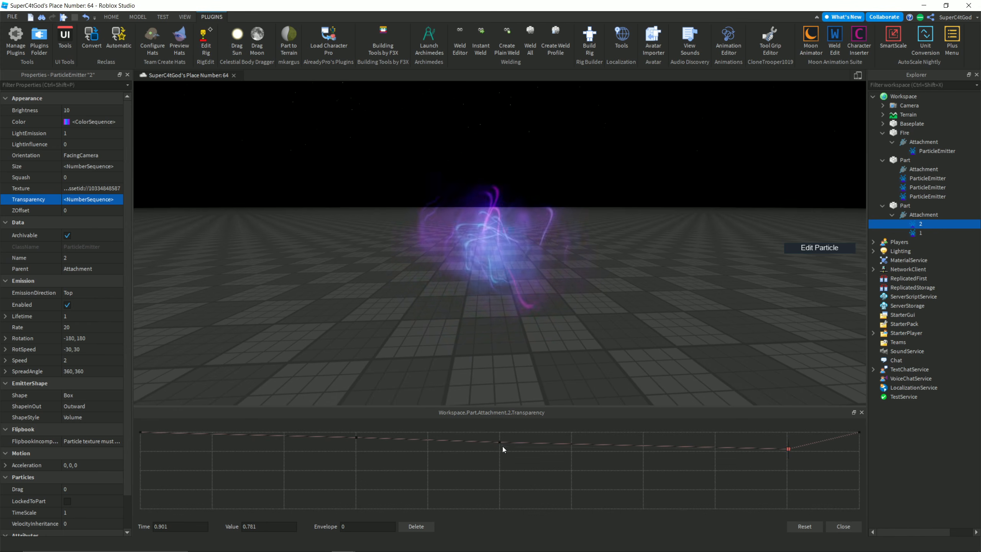
{"action": "left_click_drag", "start_coordinate": [358, 437], "coordinate": [357, 434]}
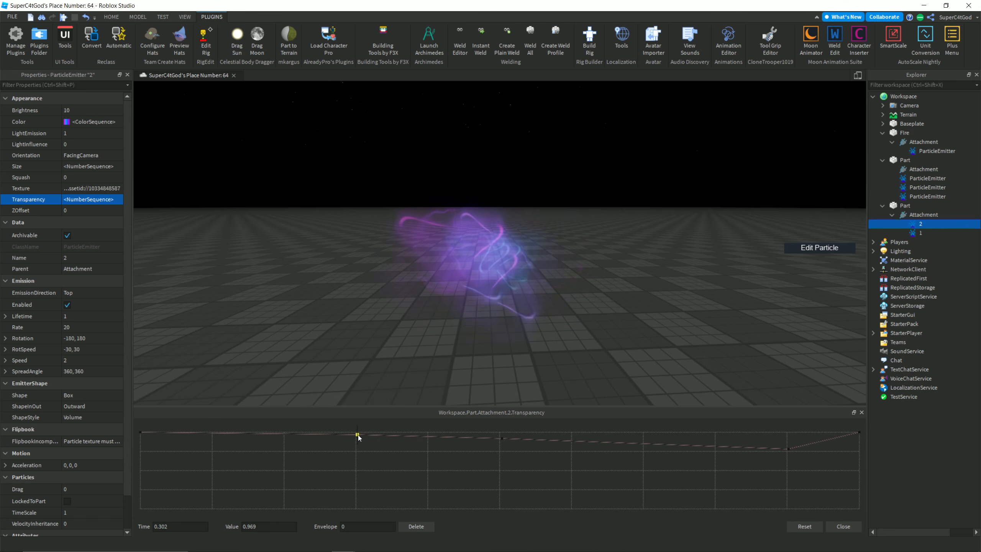
{"action": "left_click", "coordinate": [501, 437]}
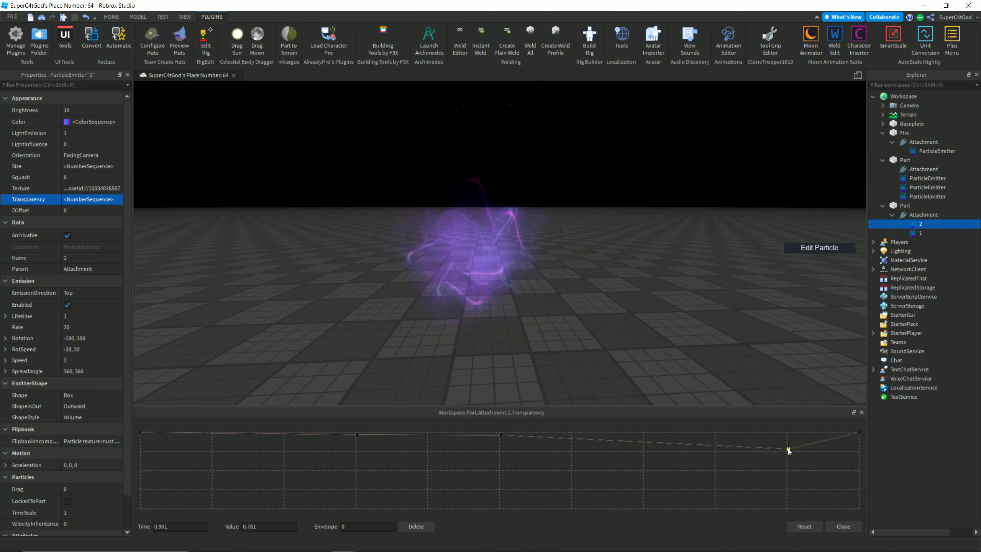
{"action": "left_click", "coordinate": [845, 527]}
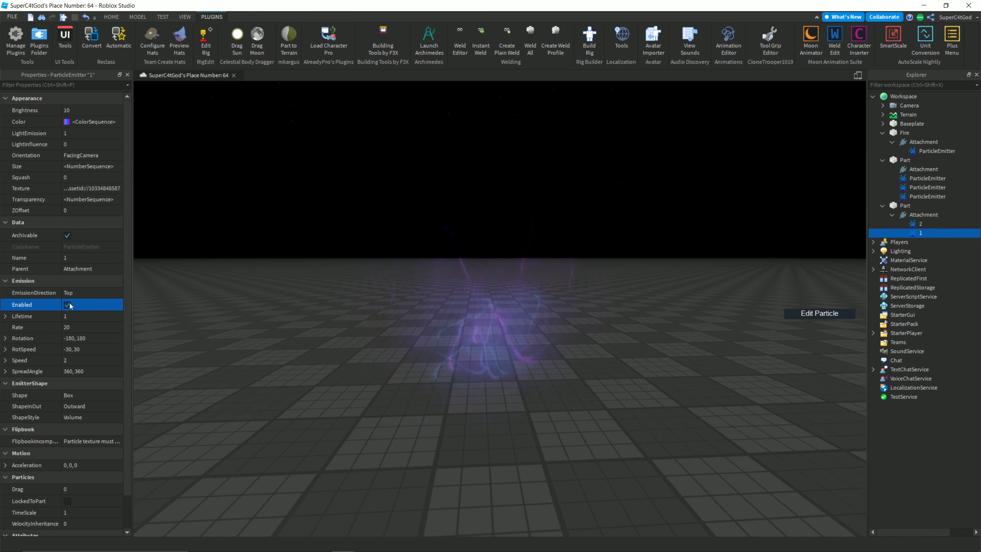
{"action": "left_click", "coordinate": [104, 188]}
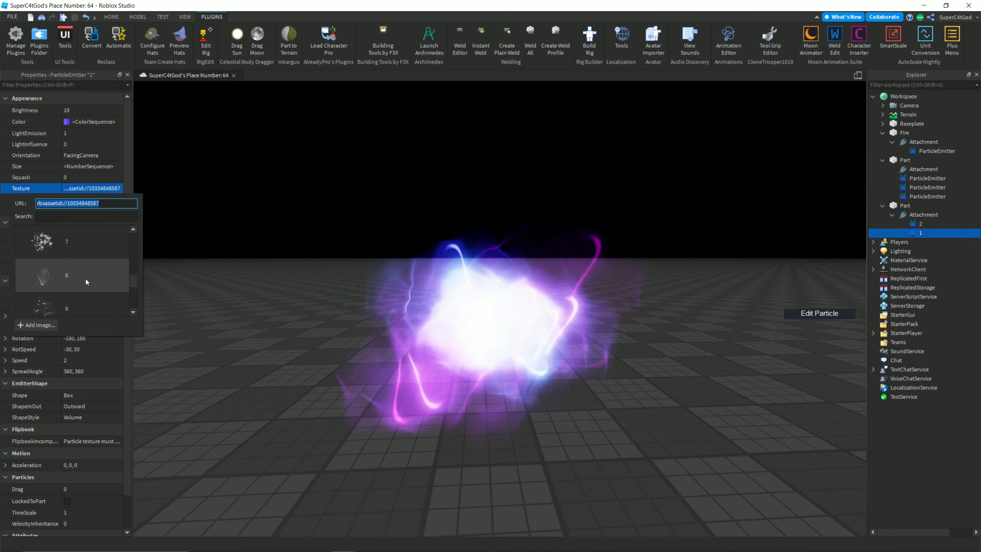
{"action": "left_click", "coordinate": [85, 277]}
Step: Lower emitter 2's inner Transparency keypoints to 0.737 at time 0.3, about 0.5 at the midpoint and 0.4 at time 0.901
{"action": "left_click", "coordinate": [919, 224]}
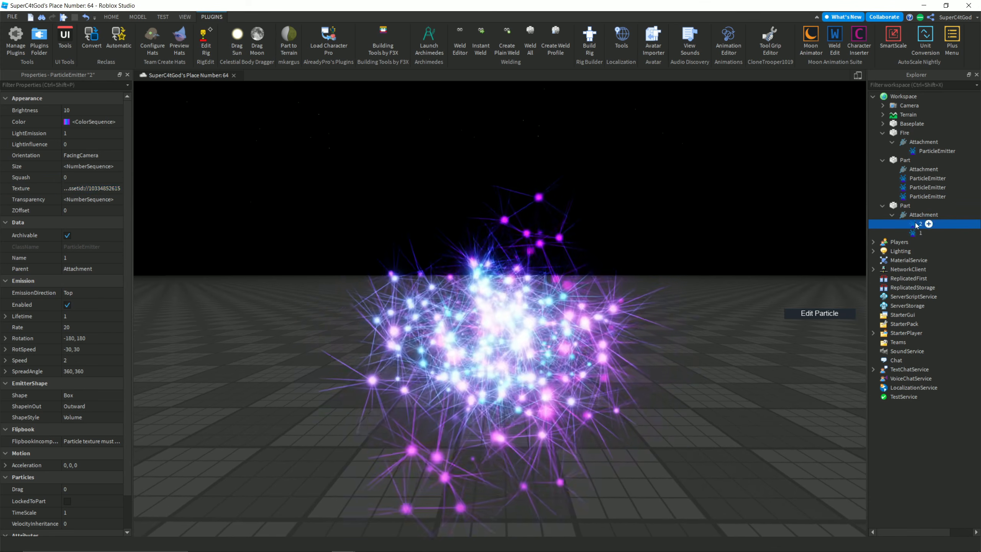
{"action": "left_click", "coordinate": [89, 199]}
{"action": "left_click", "coordinate": [118, 199]}
{"action": "left_click", "coordinate": [357, 434]}
{"action": "left_click_drag", "start_coordinate": [359, 437], "coordinate": [355, 452]}
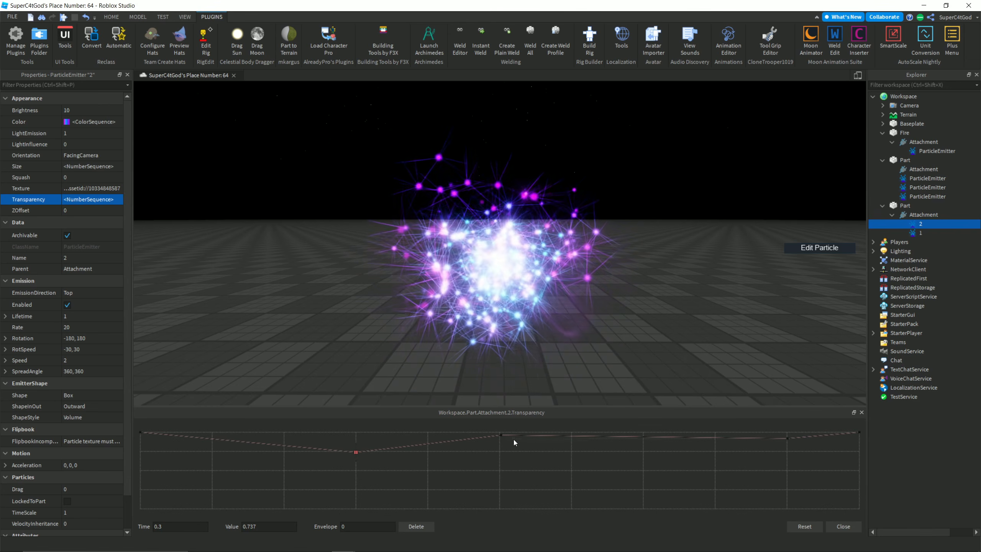
{"action": "left_click_drag", "start_coordinate": [501, 434], "coordinate": [500, 470]}
{"action": "left_click_drag", "start_coordinate": [786, 437], "coordinate": [788, 478]}
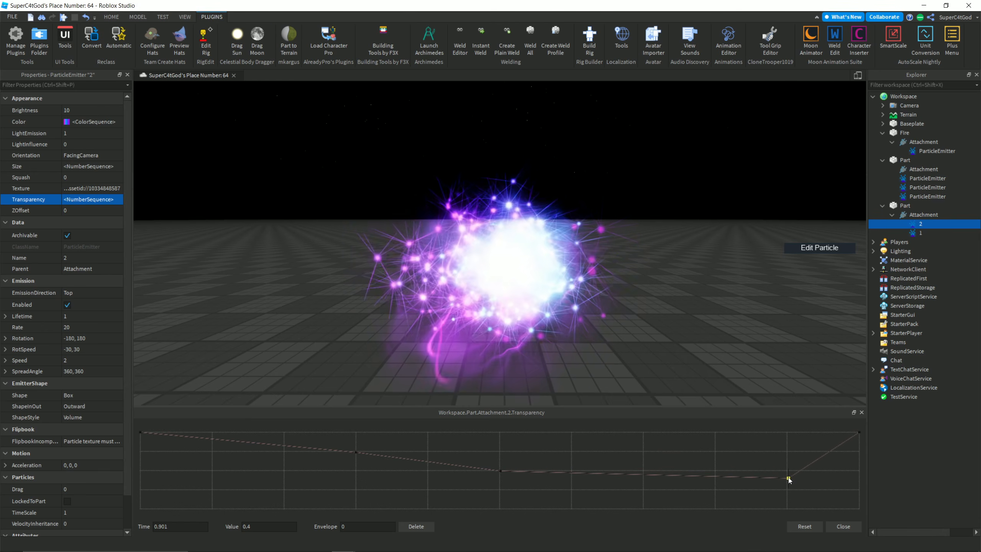
{"action": "left_click", "coordinate": [843, 526]}
Step: Set emitter 2's Lifetime to 1.2 and its Speed to 2.2
{"action": "left_click", "coordinate": [73, 316]}
{"action": "type", "text": ".2"}
{"action": "key", "text": "Return"}
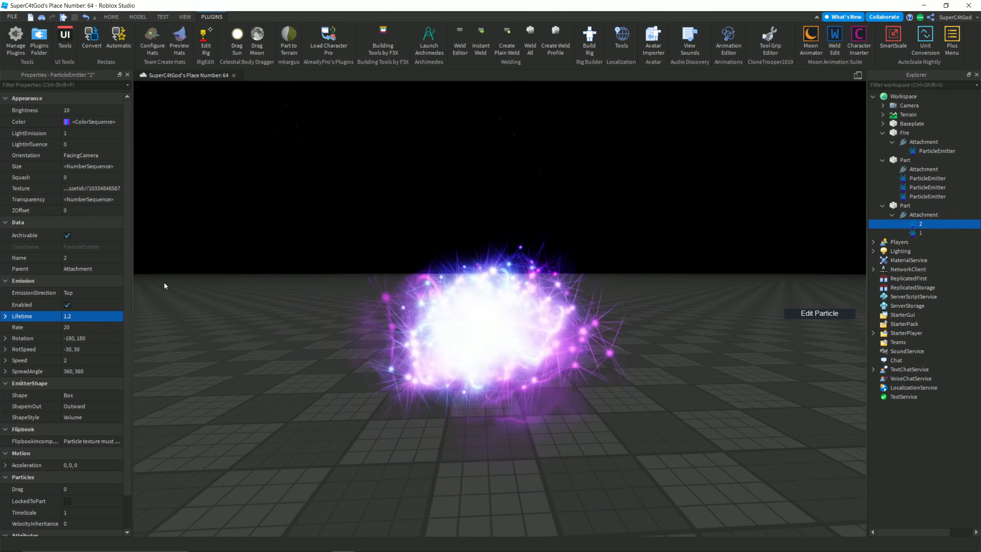
{"action": "left_click", "coordinate": [77, 361]}
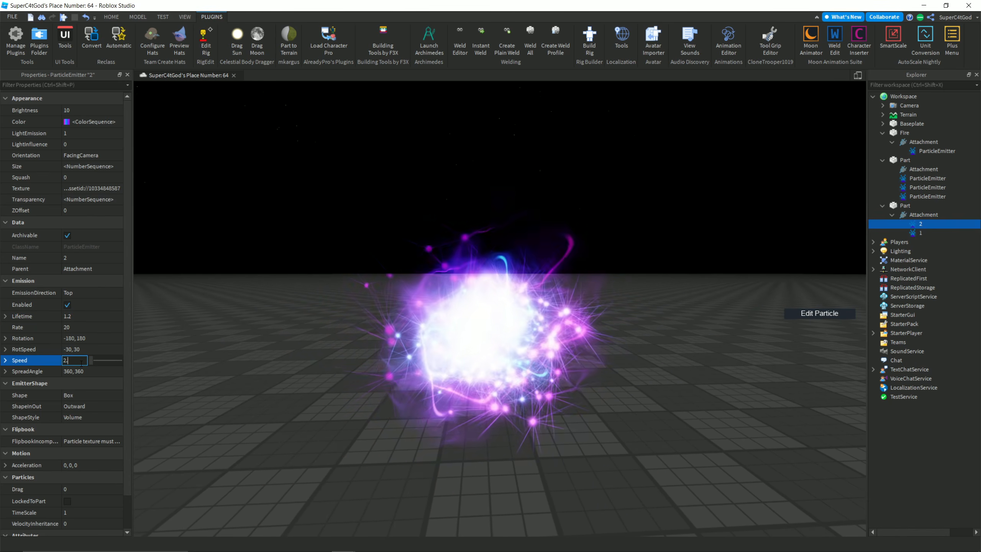
{"action": "type", "text": ".2"}
Step: Move emitter 2's last inner Transparency keypoint to time 0.783 with value 0.506 and close the curve editor
{"action": "left_click", "coordinate": [115, 200]}
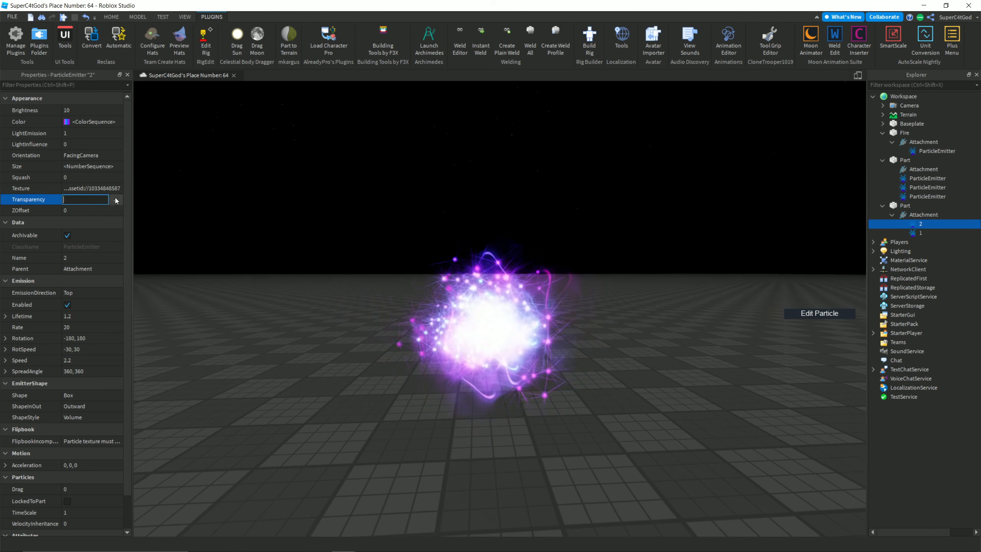
{"action": "left_click", "coordinate": [116, 200]}
{"action": "left_click_drag", "start_coordinate": [786, 480], "coordinate": [705, 470]}
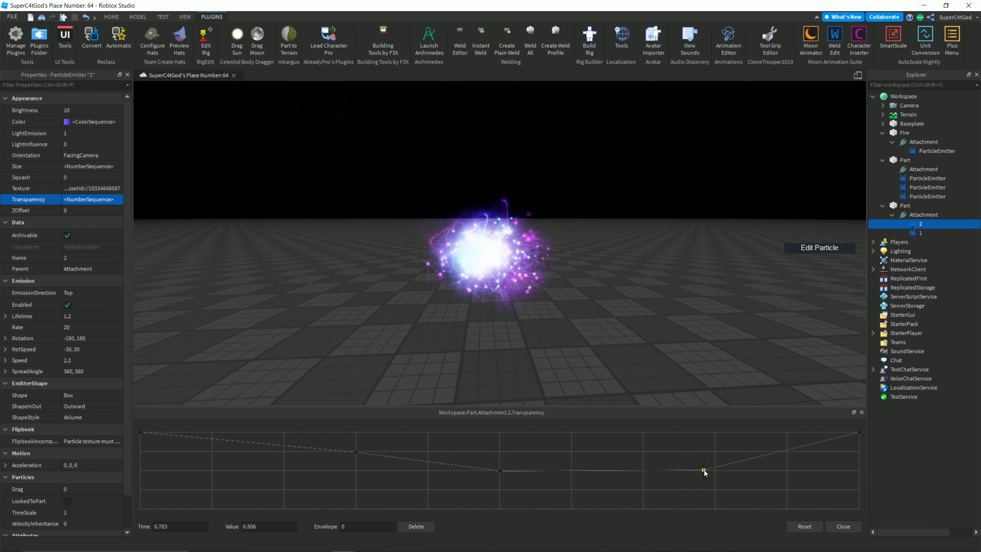
{"action": "left_click", "coordinate": [850, 524]}
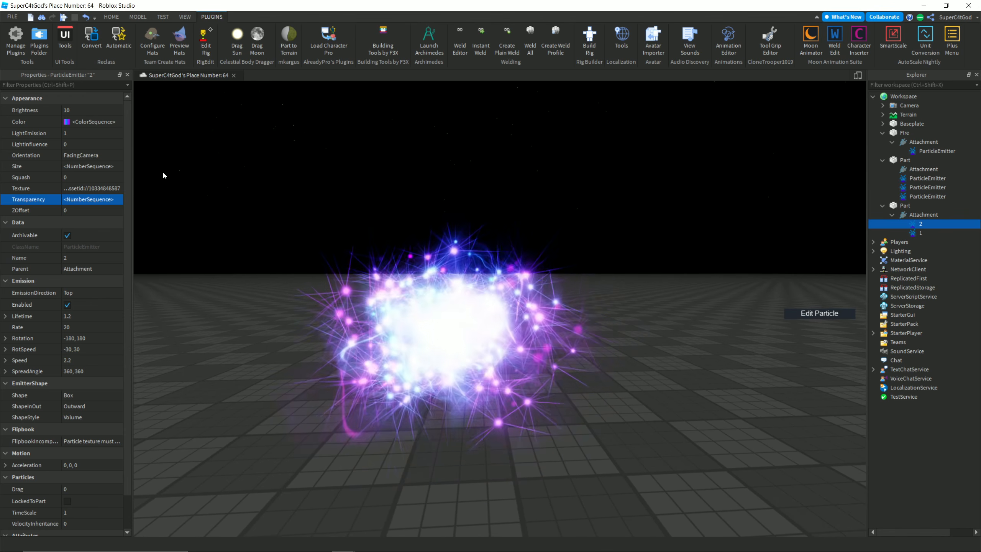
Step: Try a lower Brightness on emitter 2 and restore it to 10
{"action": "scroll", "coordinate": [359, 221], "scroll_direction": "up", "scroll_amount": 5}
{"action": "right_click_drag", "start_coordinate": [361, 222], "coordinate": [349, 228]}
{"action": "scroll", "coordinate": [360, 222], "scroll_direction": "down", "scroll_amount": 5}
{"action": "left_click", "coordinate": [77, 110]}
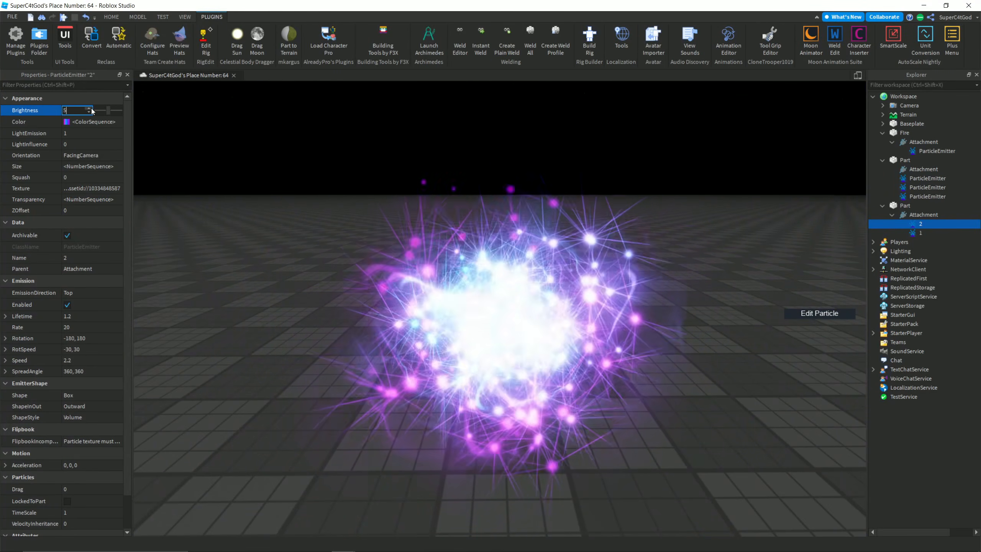
{"action": "scroll", "coordinate": [300, 159], "scroll_direction": "down", "scroll_amount": 10}
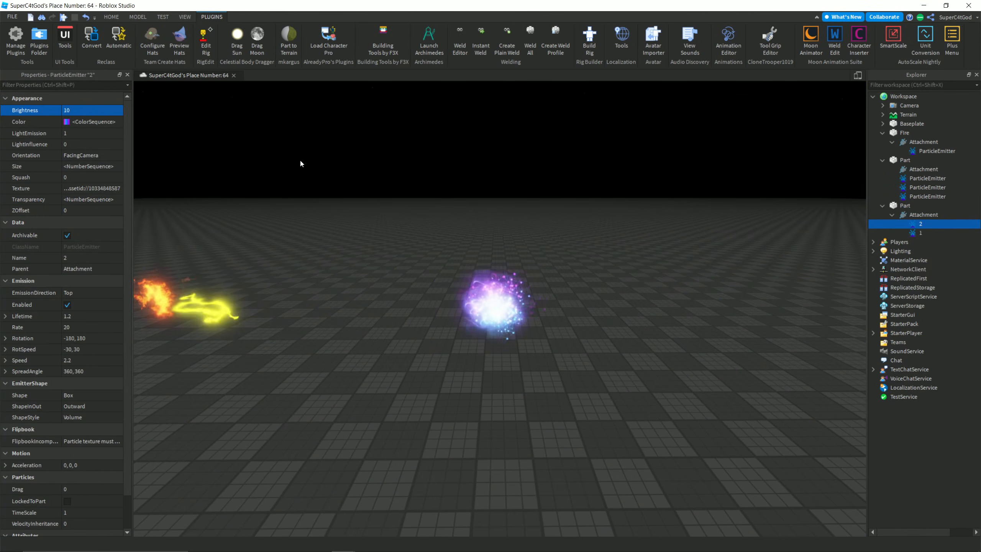
Step: Examine the combined sparkle effect from near and far and from different angles
{"action": "right_click", "coordinate": [300, 159]}
{"action": "mouse_move", "coordinate": [248, 181]}
{"action": "right_mouse_down"}
{"action": "mouse_move", "coordinate": [248, 193]}
{"action": "mouse_move", "coordinate": [253, 171]}
{"action": "right_mouse_up"}
{"action": "scroll", "coordinate": [248, 180], "scroll_direction": "up", "scroll_amount": 6}
{"action": "scroll", "coordinate": [257, 179], "scroll_direction": "up", "scroll_amount": 4}
{"action": "scroll", "coordinate": [257, 179], "scroll_direction": "up", "scroll_amount": 2}
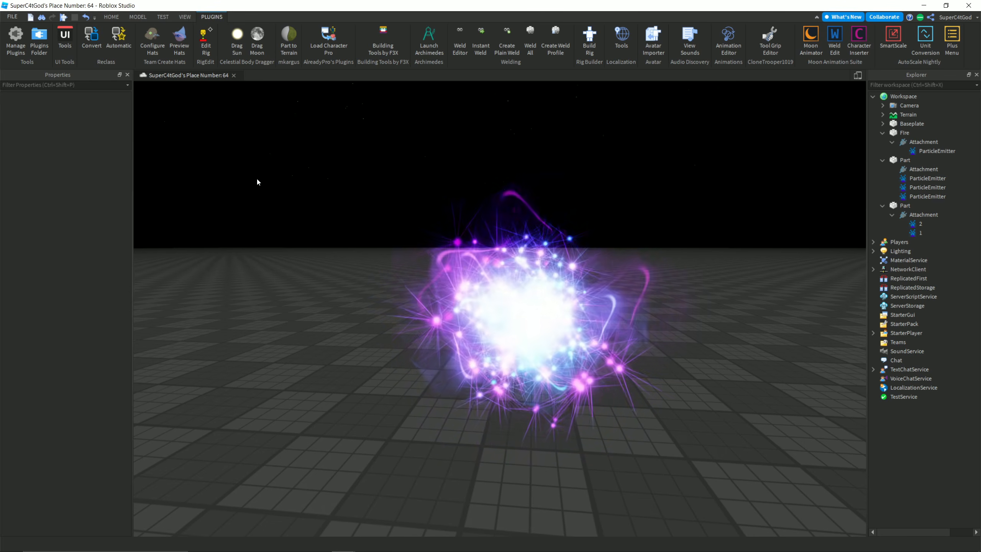
{"action": "right_click_drag", "start_coordinate": [313, 226], "coordinate": [343, 223]}
{"action": "key", "text": "s"}
{"action": "key", "text": "w"}
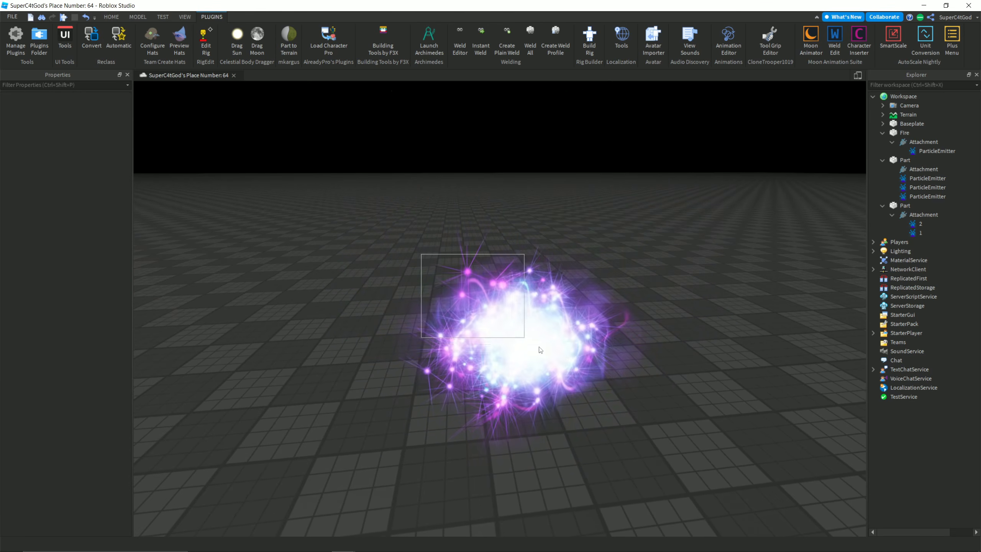
Step: Move the sparkle part along the X axis closer to the lightning effect and deselect it
{"action": "left_click", "coordinate": [533, 332]}
{"action": "key", "text": "a"}
{"action": "key", "text": "s"}
{"action": "left_click_drag", "start_coordinate": [590, 327], "coordinate": [462, 357]}
{"action": "key", "text": "a"}
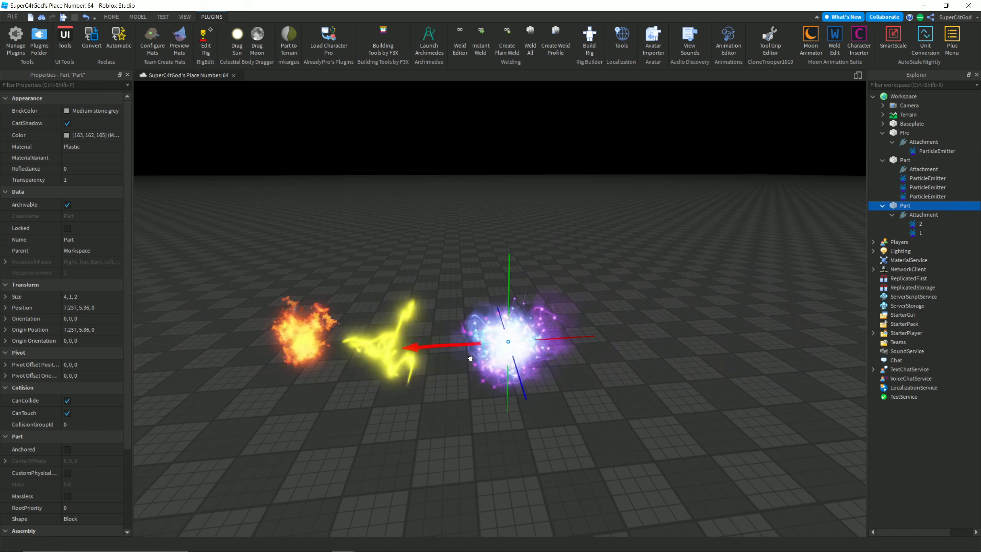
{"action": "left_click", "coordinate": [435, 290]}
Step: Shift the lightning part slightly along the X axis toward the sparkle effect and deselect it
{"action": "key", "text": "w"}
{"action": "key", "text": "a"}
{"action": "right_click_drag", "start_coordinate": [436, 289], "coordinate": [435, 290]}
{"action": "key", "text": "w"}
{"action": "key", "text": "s"}
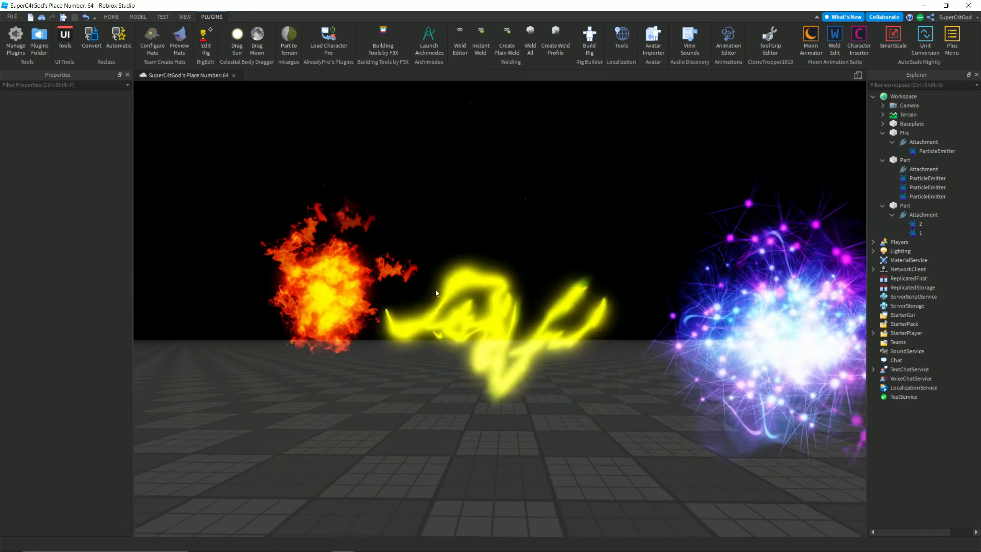
{"action": "left_click", "coordinate": [516, 375]}
{"action": "left_click_drag", "start_coordinate": [580, 379], "coordinate": [598, 378]}
{"action": "left_click", "coordinate": [586, 319]}
Step: Raise the sparkle part slightly, deselect it and frame the fire, lightning and sparkle effects side by side
{"action": "key", "text": "s"}
{"action": "key", "text": "d"}
{"action": "key", "text": "w"}
{"action": "key", "text": "q"}
{"action": "left_click", "coordinate": [676, 336]}
{"action": "left_click_drag", "start_coordinate": [686, 300], "coordinate": [685, 278]}
{"action": "left_click", "coordinate": [532, 239]}
{"action": "key", "text": "a"}
{"action": "key", "text": "s"}
{"action": "right_click_drag", "start_coordinate": [532, 238], "coordinate": [532, 241]}
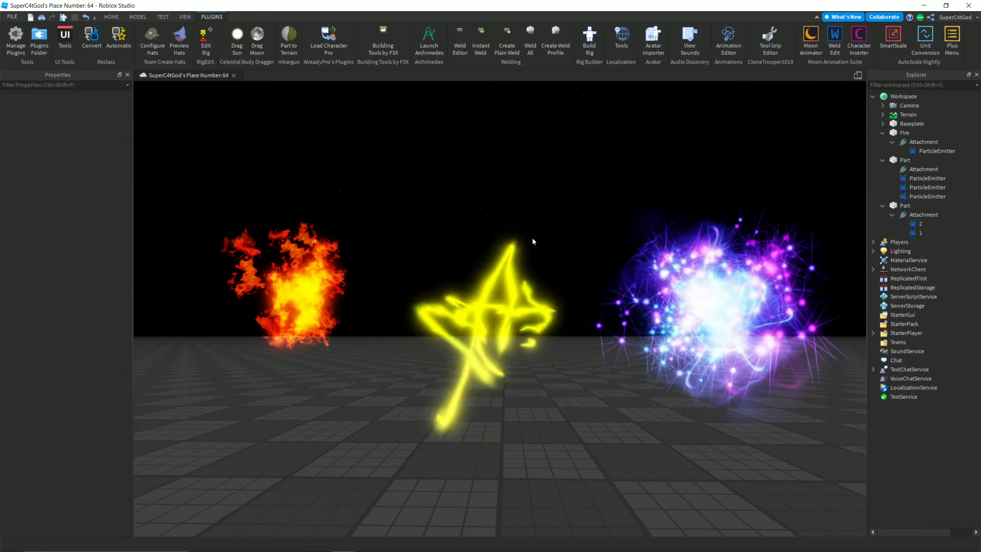
{"action": "key", "text": "w"}
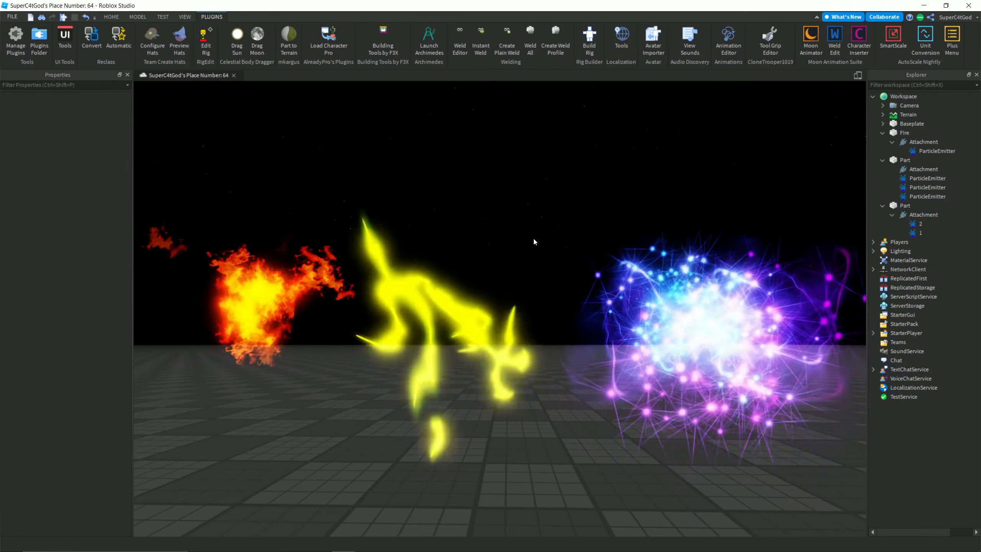